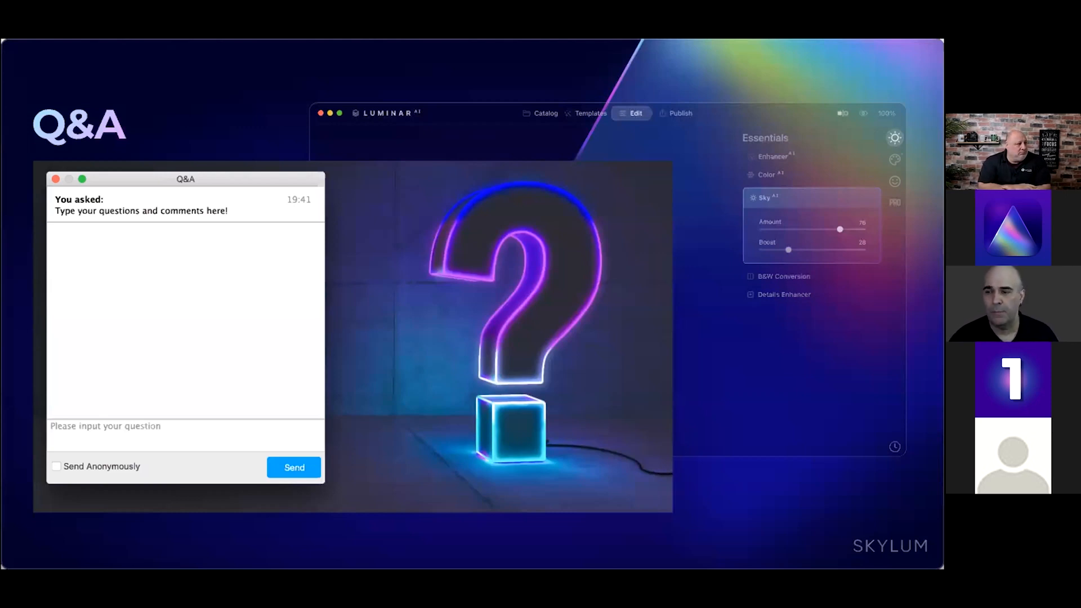
{"action": "left_click", "coordinate": [598, 307]}
{"action": "left_click", "coordinate": [588, 298]}
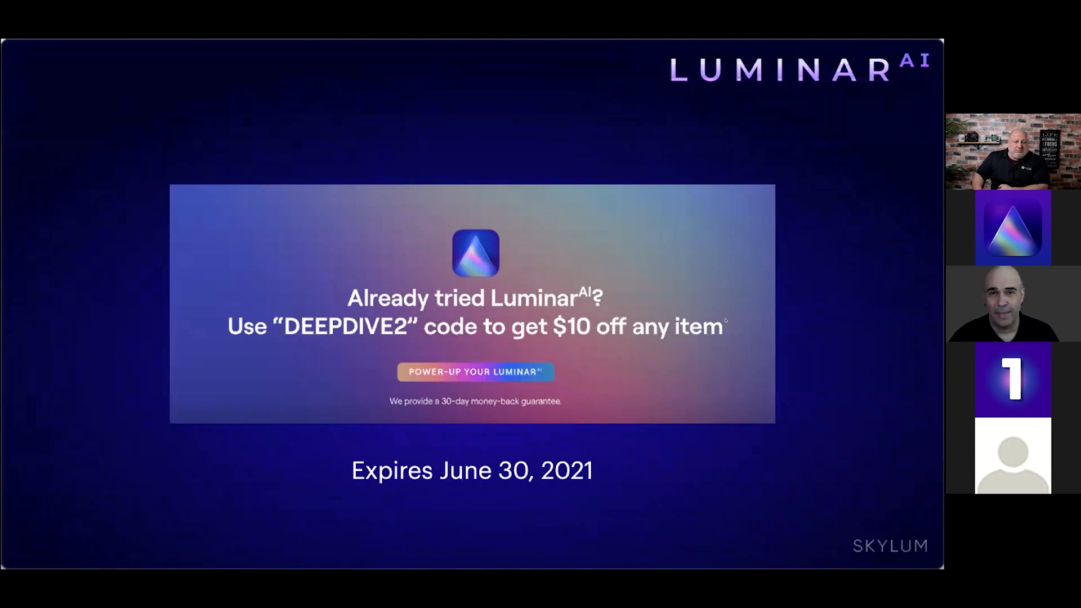
{"action": "left_click", "coordinate": [688, 311]}
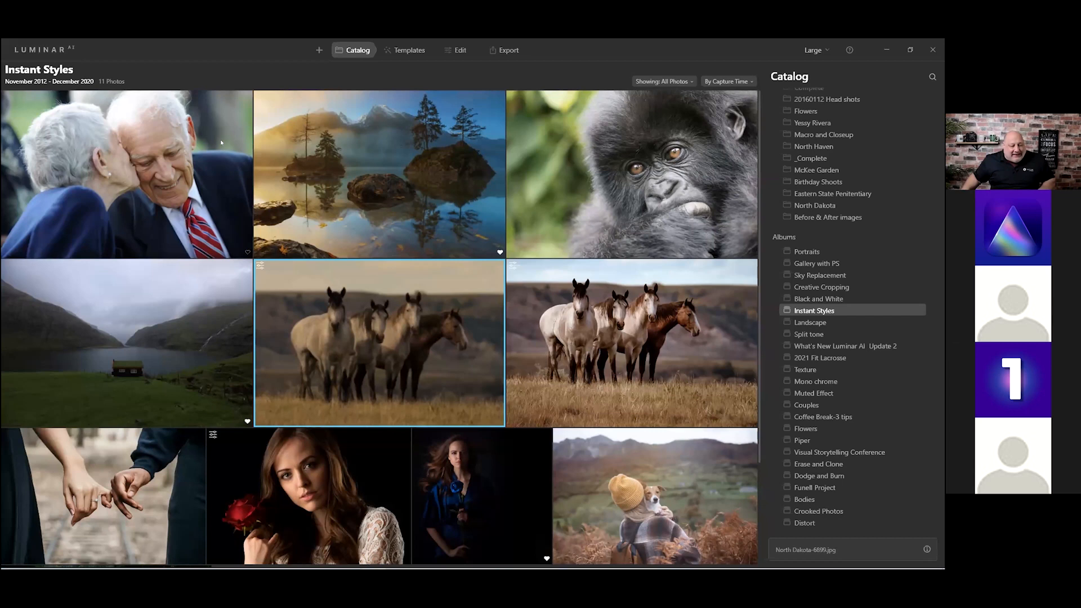
Open the photo of the elderly couple kissing and browse the template collections suggested for it.
{"action": "double_click", "coordinate": [202, 150]}
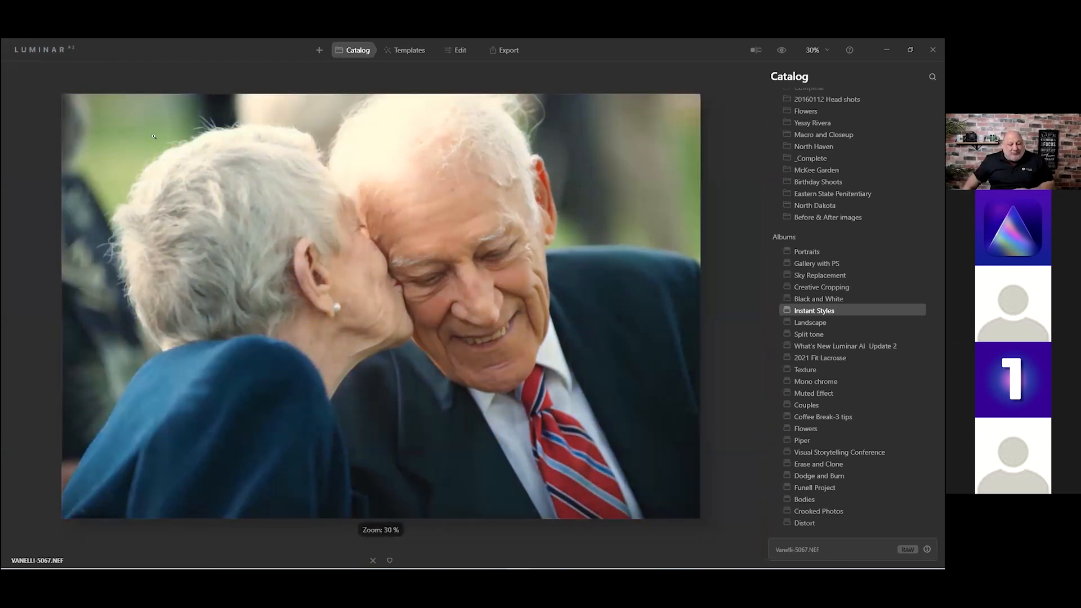
{"action": "left_click", "coordinate": [407, 50]}
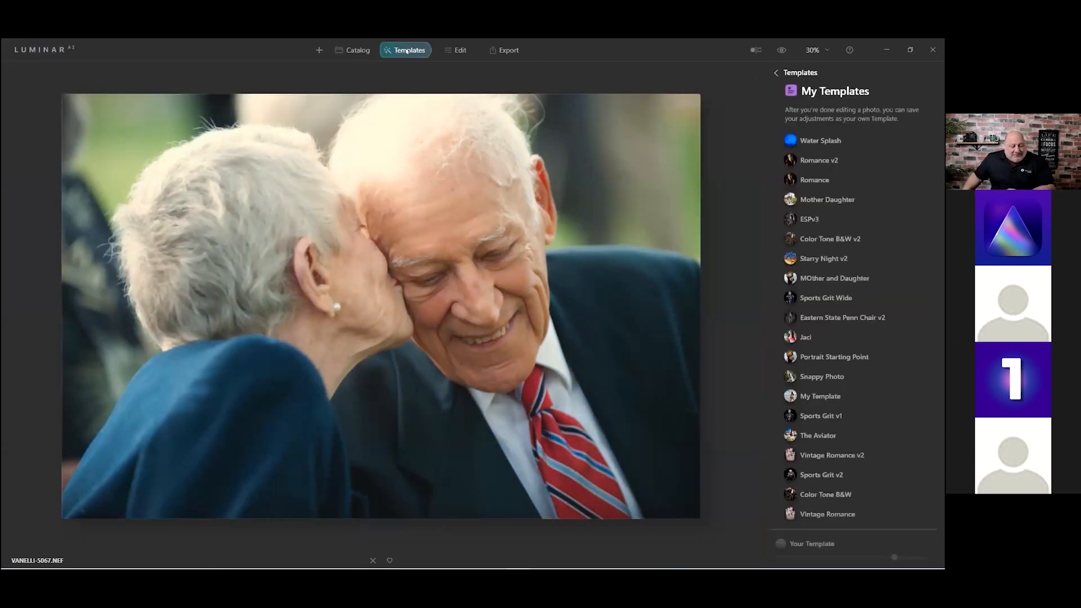
{"action": "left_click", "coordinate": [773, 72]}
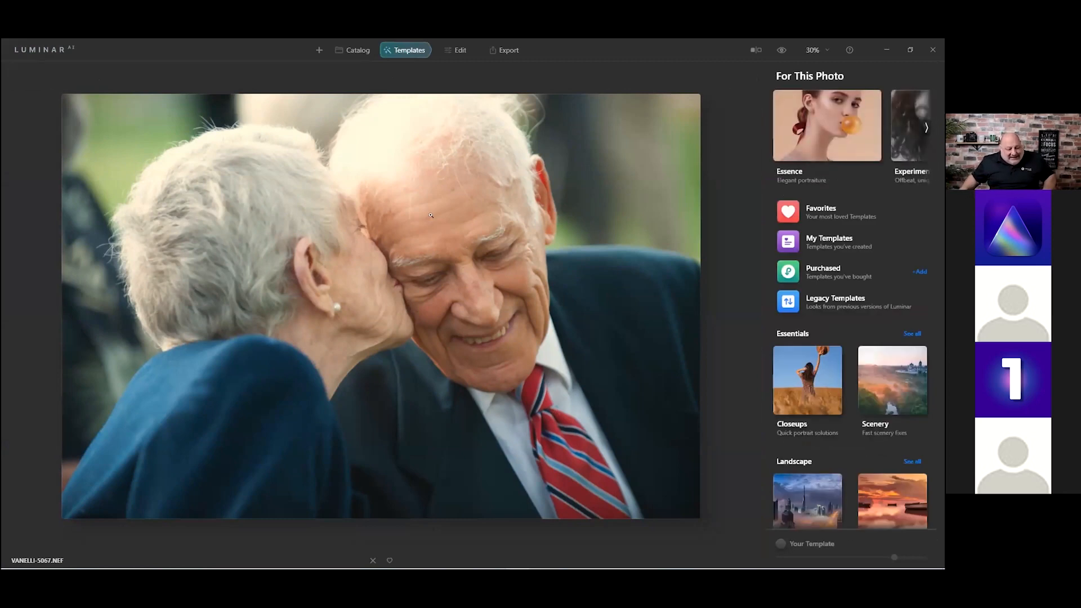
{"action": "left_click", "coordinate": [925, 128]}
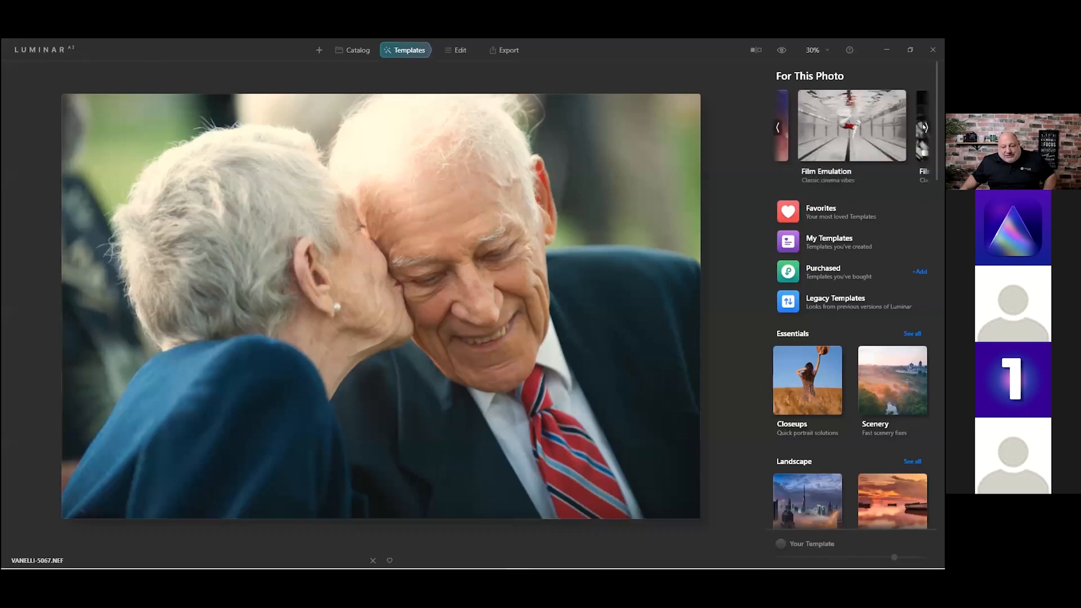
{"action": "left_click", "coordinate": [924, 127]}
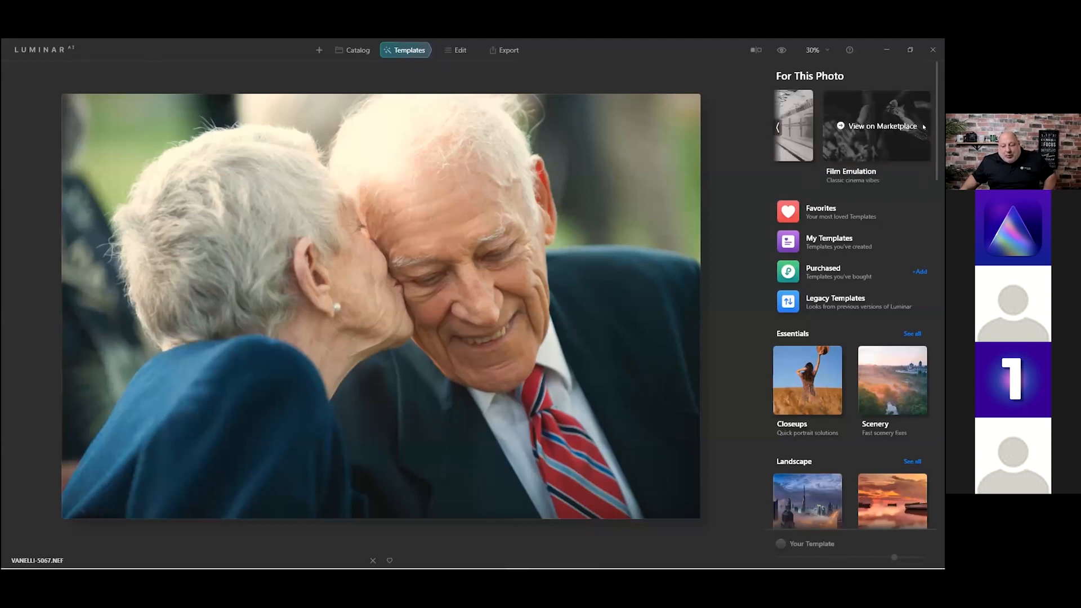
{"action": "left_click", "coordinate": [779, 128]}
{"action": "left_click", "coordinate": [778, 128]}
{"action": "left_click", "coordinate": [777, 128]}
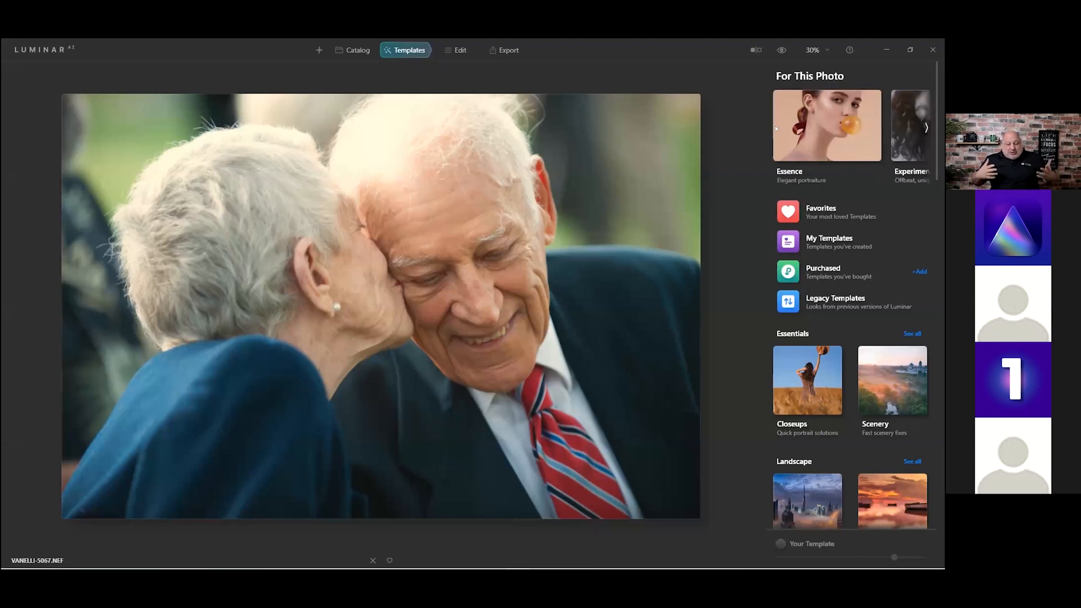
Try the Rembrandt and Flawless templates from the Essence collection, with Flawless reduced to about 60% strength.
{"action": "left_click", "coordinate": [828, 121]}
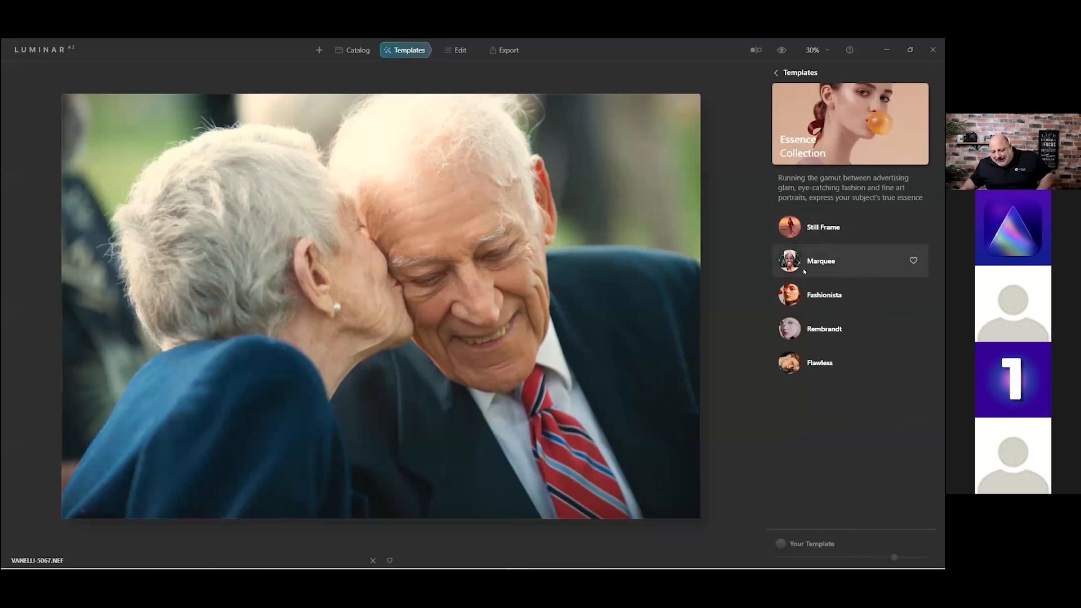
{"action": "left_click", "coordinate": [790, 327]}
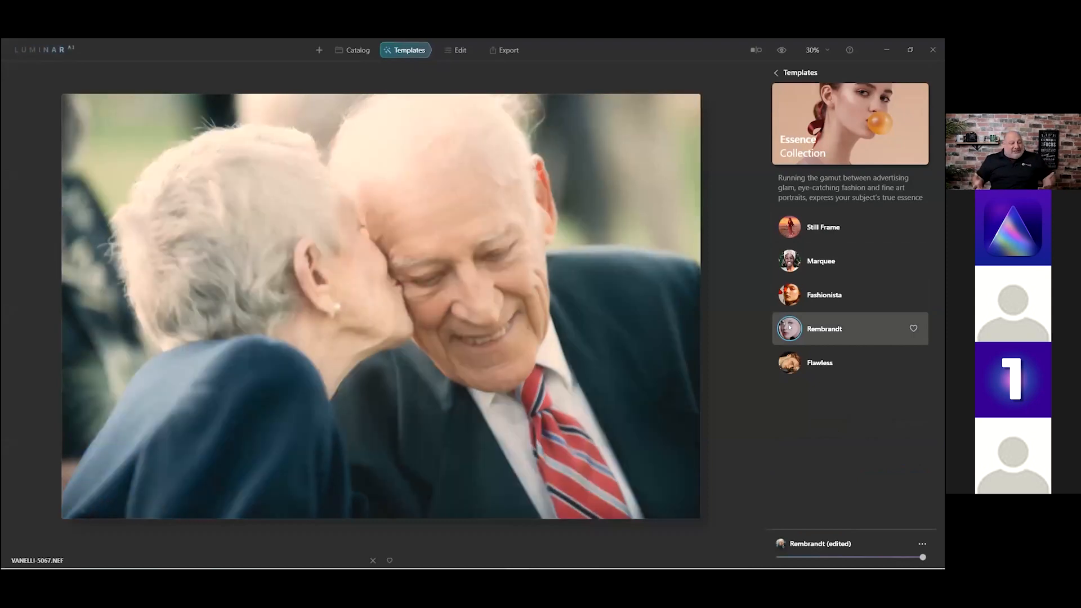
{"action": "left_click", "coordinate": [791, 361]}
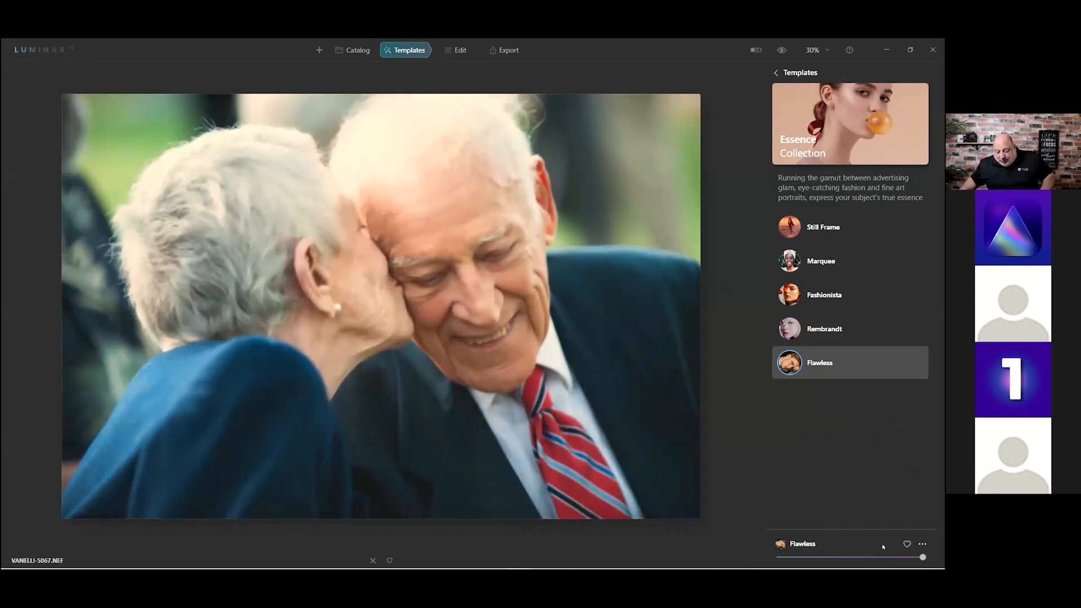
{"action": "left_click_drag", "start_coordinate": [891, 560], "coordinate": [874, 562]}
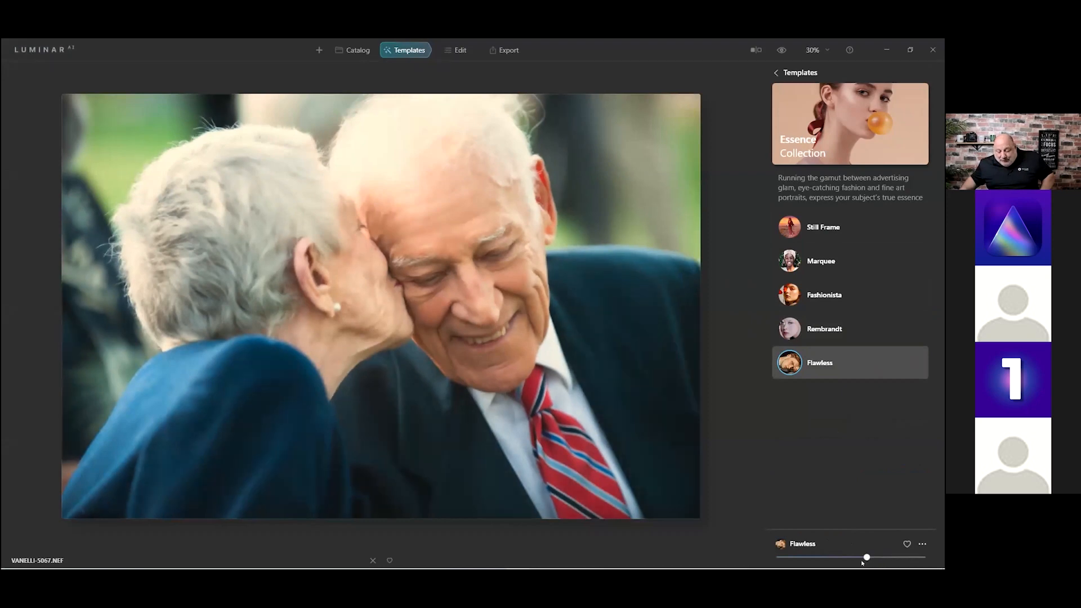
{"action": "left_click", "coordinate": [777, 51]}
{"action": "left_click", "coordinate": [777, 50]}
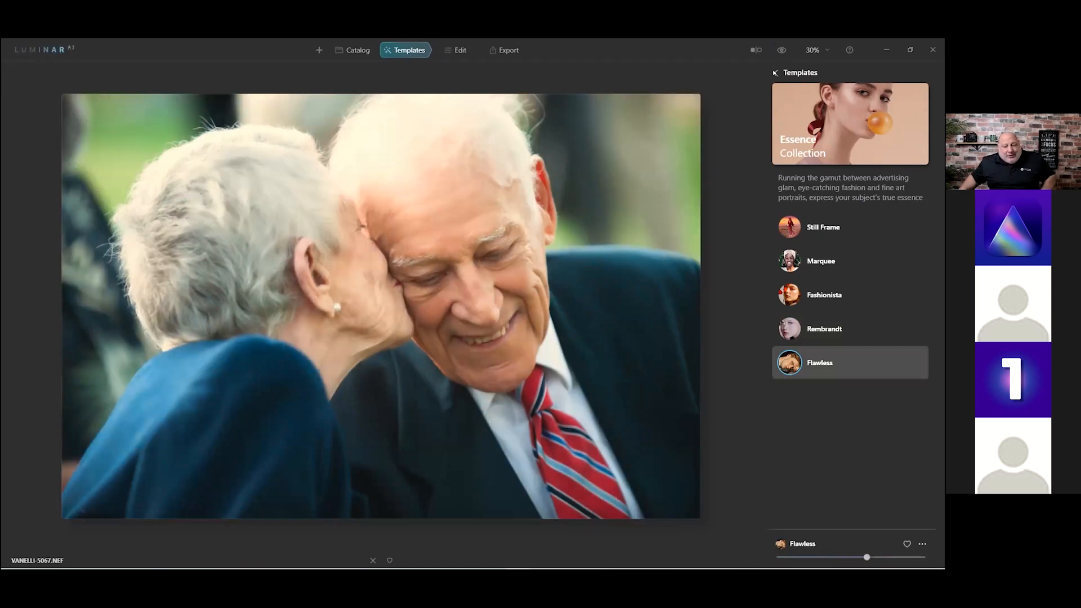
Apply the Soulful template from the Monochrome collection of portrait templates to the couple photo.
{"action": "left_click", "coordinate": [776, 73]}
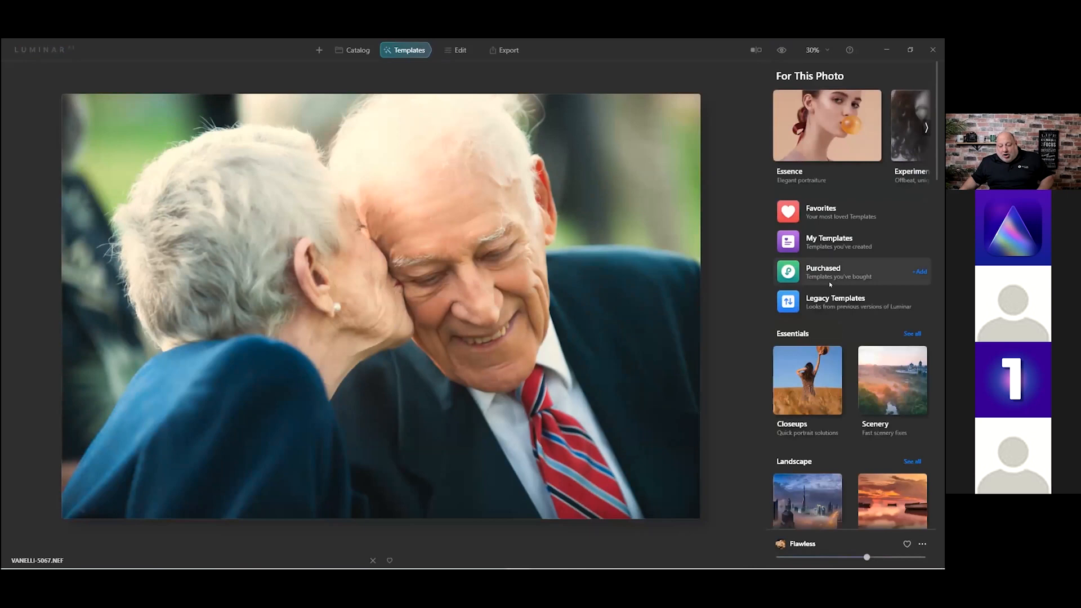
{"action": "scroll", "coordinate": [845, 299], "scroll_direction": "down", "scroll_amount": 1}
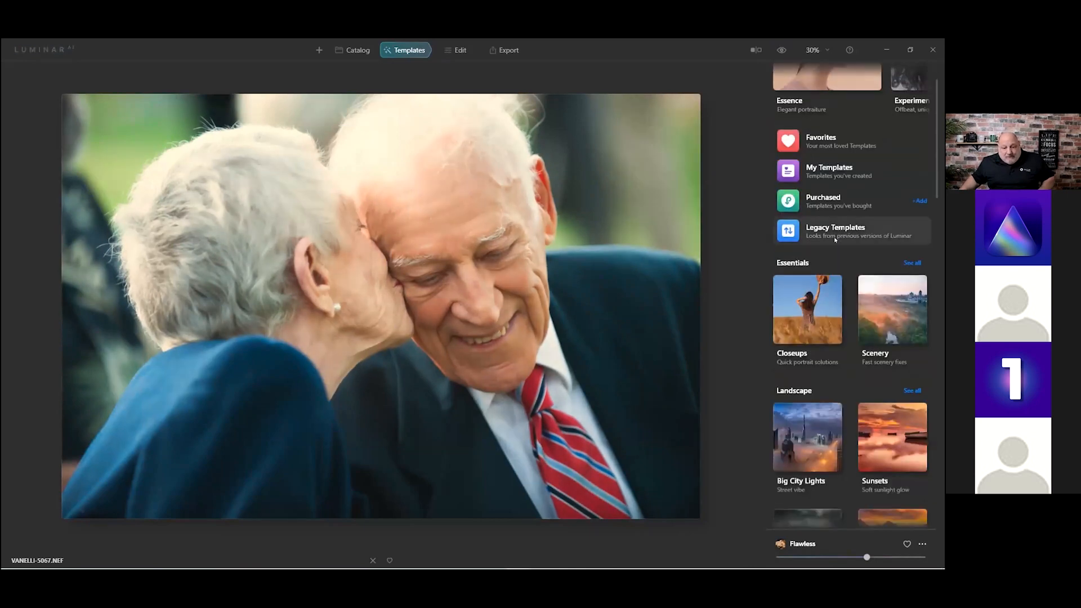
{"action": "scroll", "coordinate": [839, 265], "scroll_direction": "up", "scroll_amount": 1}
{"action": "scroll", "coordinate": [693, 83], "scroll_direction": "up", "scroll_amount": 5}
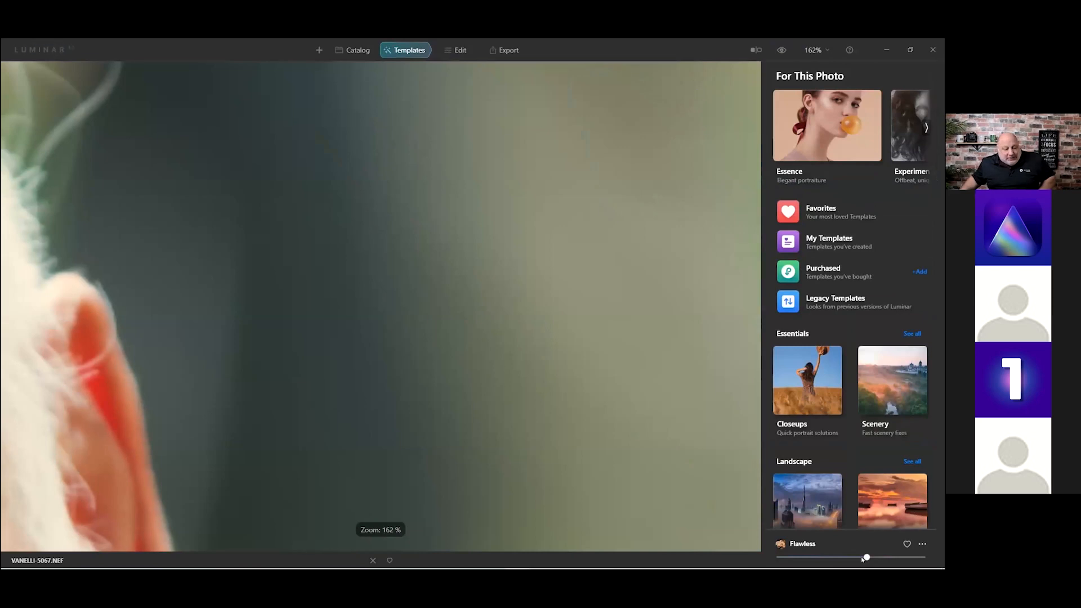
{"action": "double_click", "coordinate": [557, 385]}
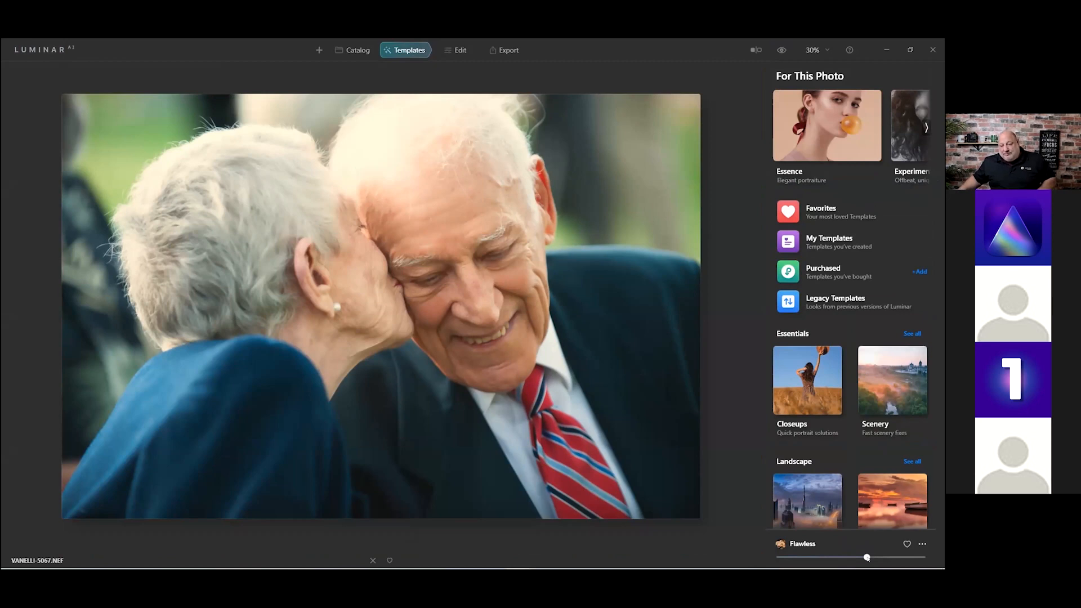
{"action": "scroll", "coordinate": [837, 457], "scroll_direction": "down", "scroll_amount": 4}
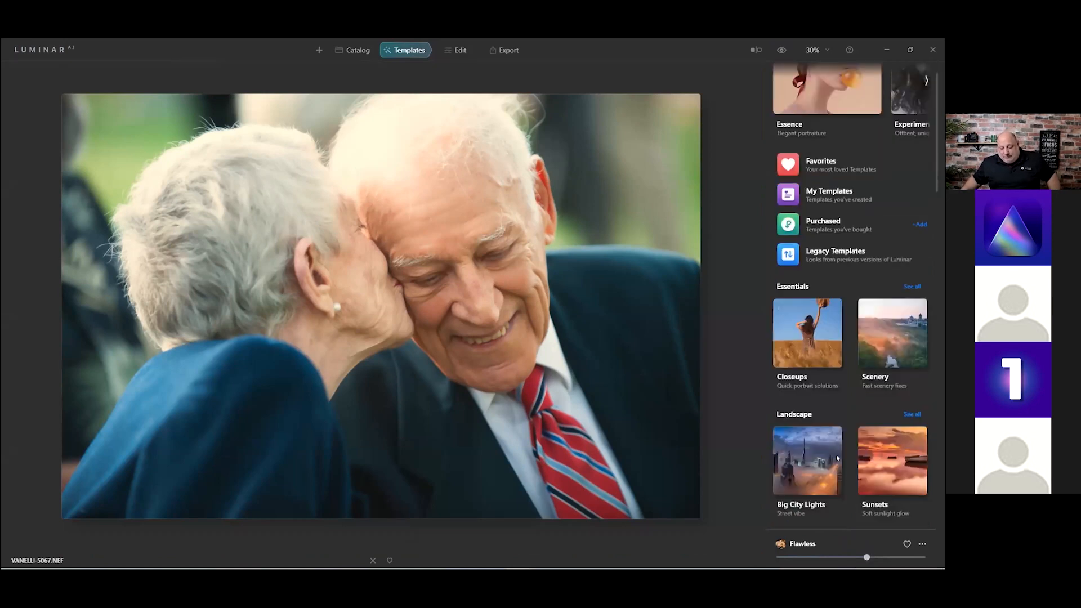
{"action": "scroll", "coordinate": [837, 457], "scroll_direction": "down", "scroll_amount": 3}
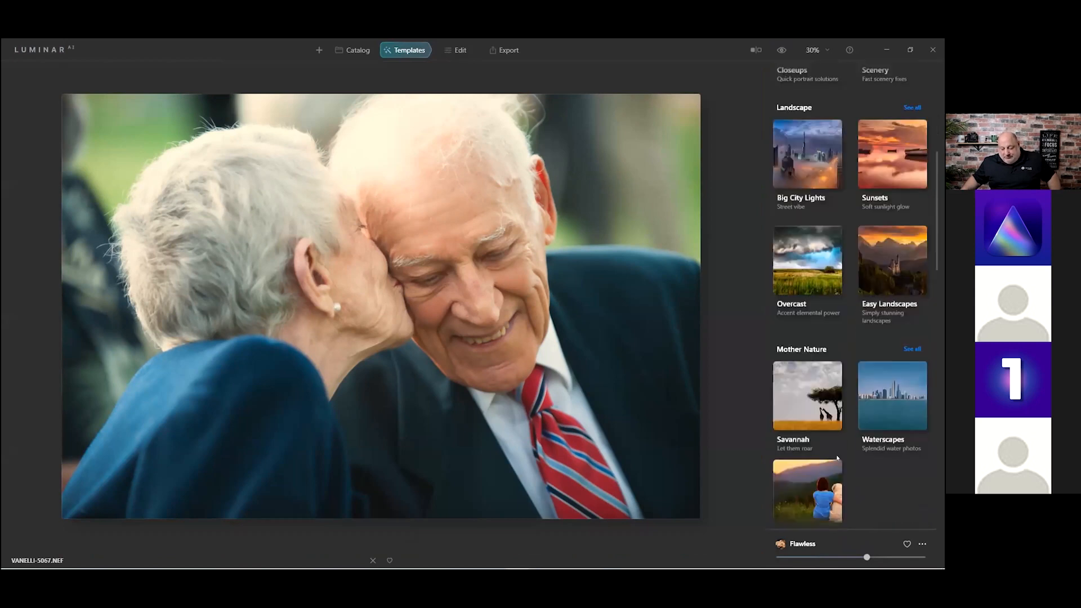
{"action": "scroll", "coordinate": [837, 458], "scroll_direction": "down", "scroll_amount": 4}
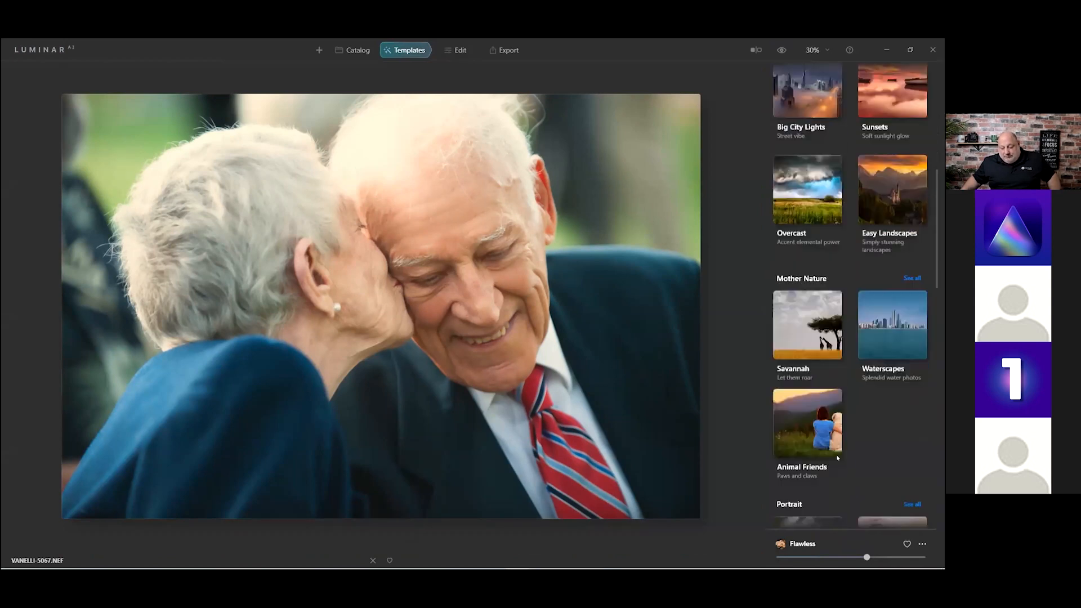
{"action": "scroll", "coordinate": [837, 457], "scroll_direction": "down", "scroll_amount": 3}
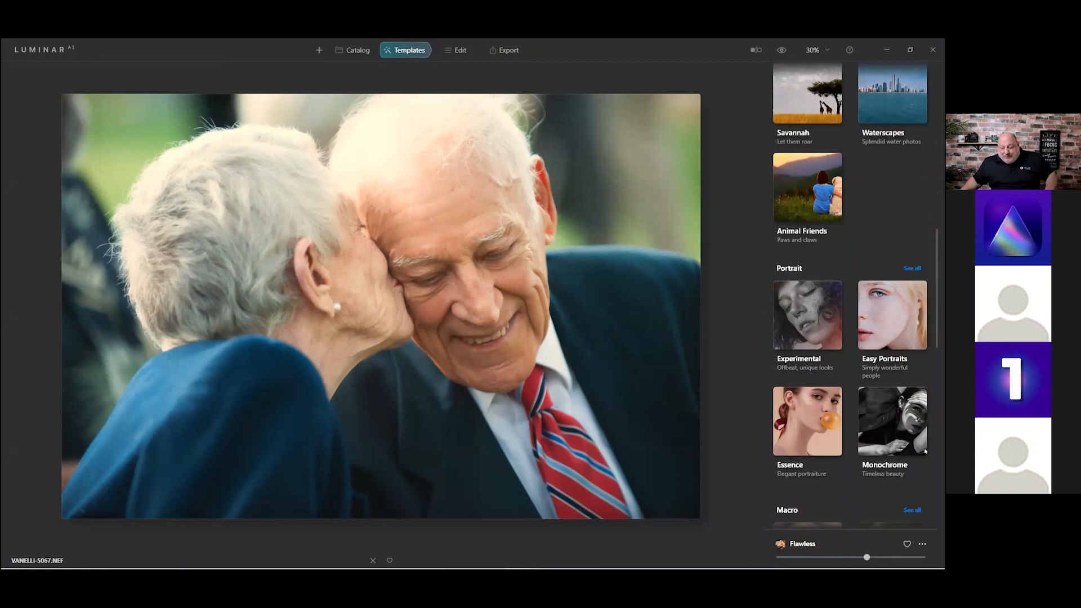
{"action": "left_click", "coordinate": [900, 425]}
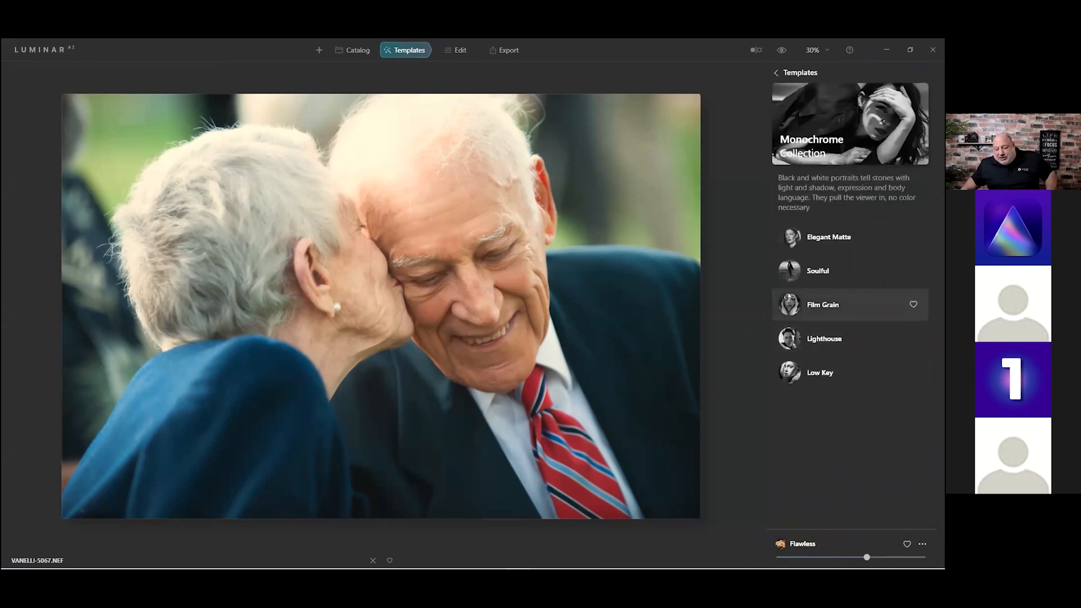
{"action": "left_click", "coordinate": [786, 270]}
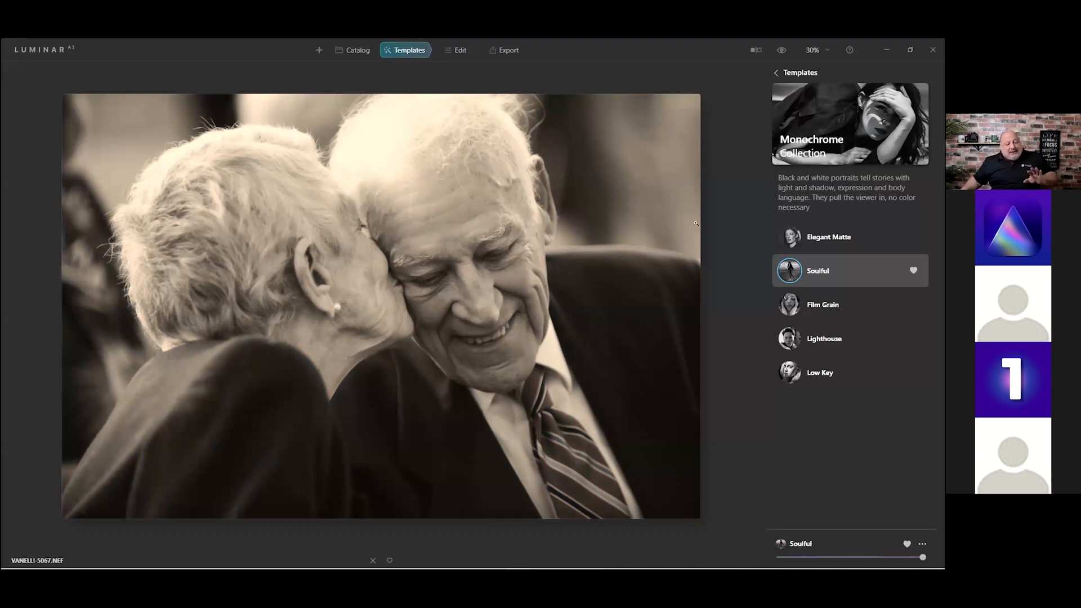
Start editing the photo's individual adjustments and lower the Highlights in the Light tool to -65.
{"action": "left_click", "coordinate": [460, 50]}
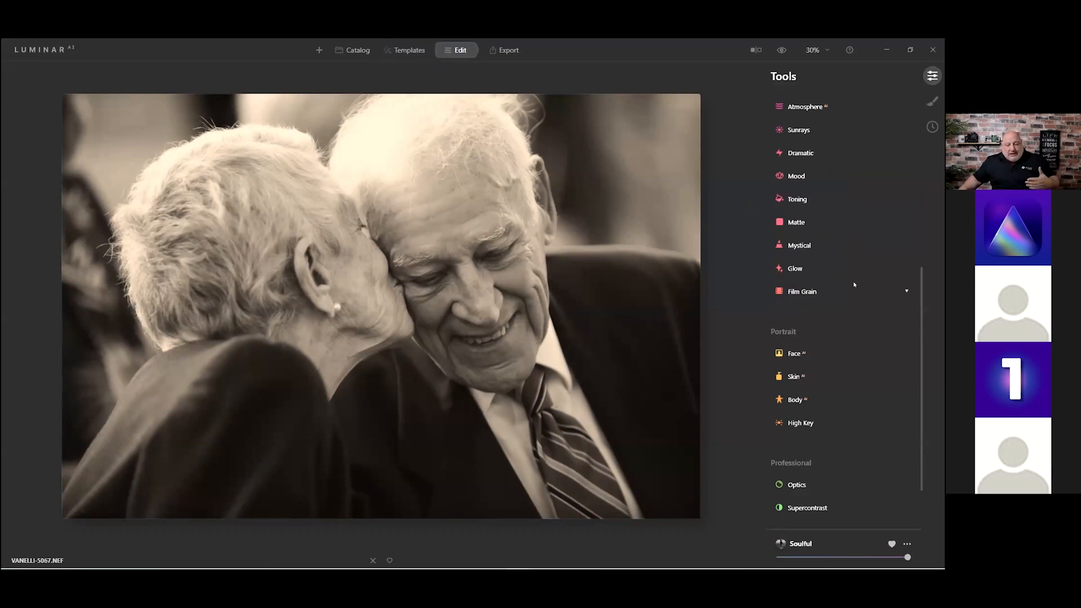
{"action": "scroll", "coordinate": [859, 309], "scroll_direction": "up", "scroll_amount": 5}
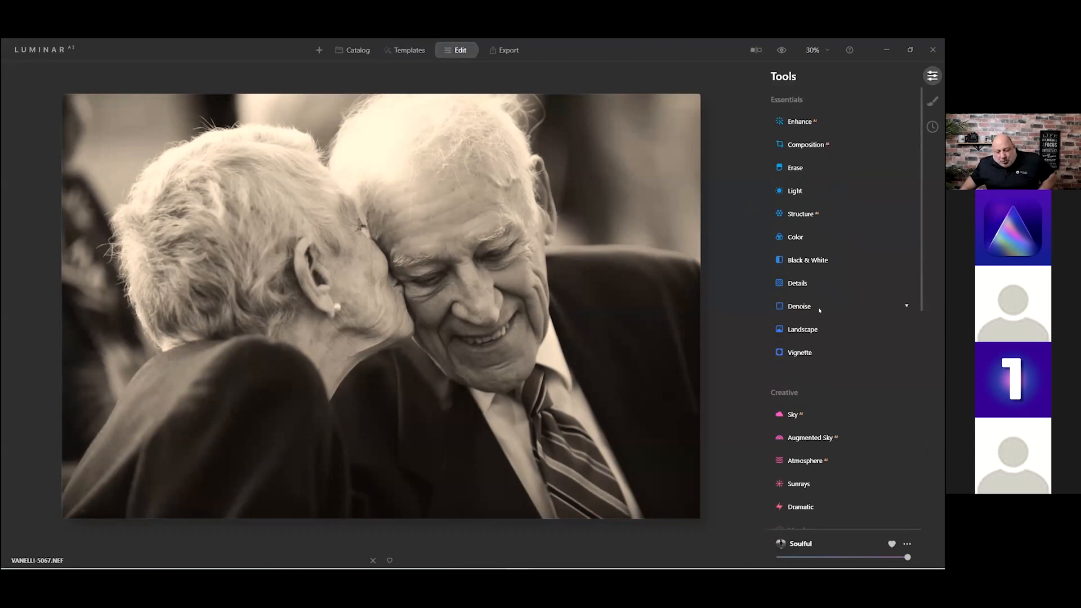
{"action": "left_click", "coordinate": [797, 191]}
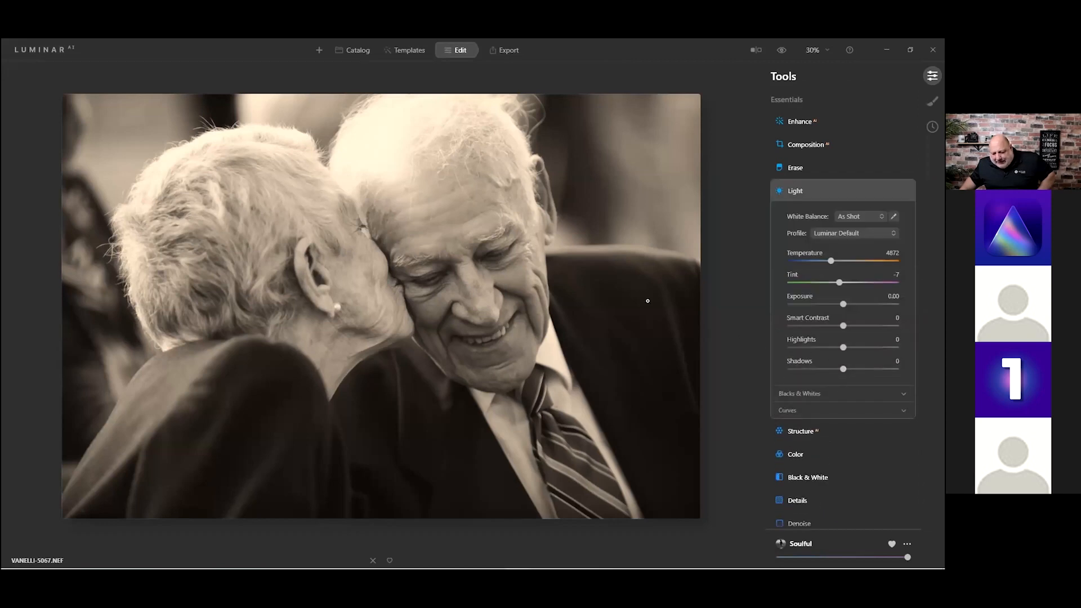
{"action": "left_click_drag", "start_coordinate": [843, 347], "coordinate": [809, 347]}
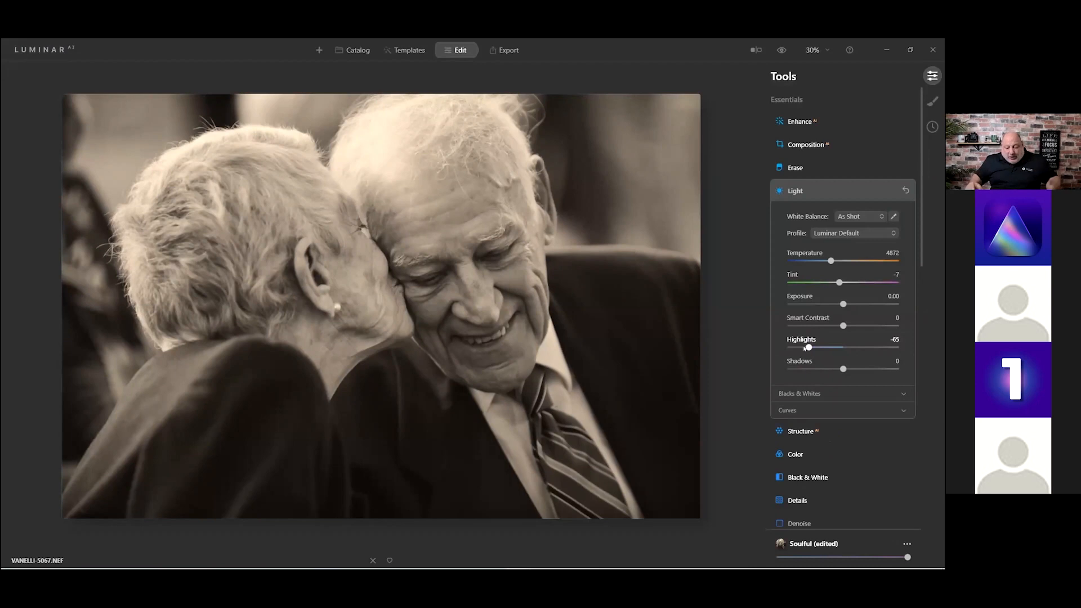
Add a vignette with its Amount at -100 and its Size at 0.
{"action": "scroll", "coordinate": [784, 432], "scroll_direction": "down", "scroll_amount": 1}
{"action": "scroll", "coordinate": [786, 433], "scroll_direction": "down", "scroll_amount": 5}
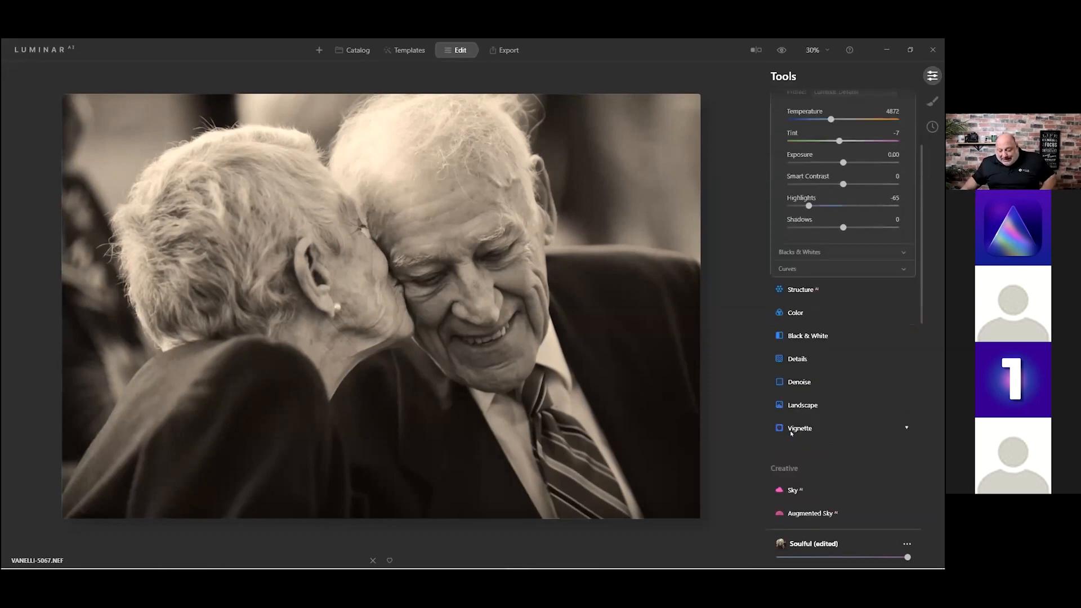
{"action": "left_click", "coordinate": [798, 422]}
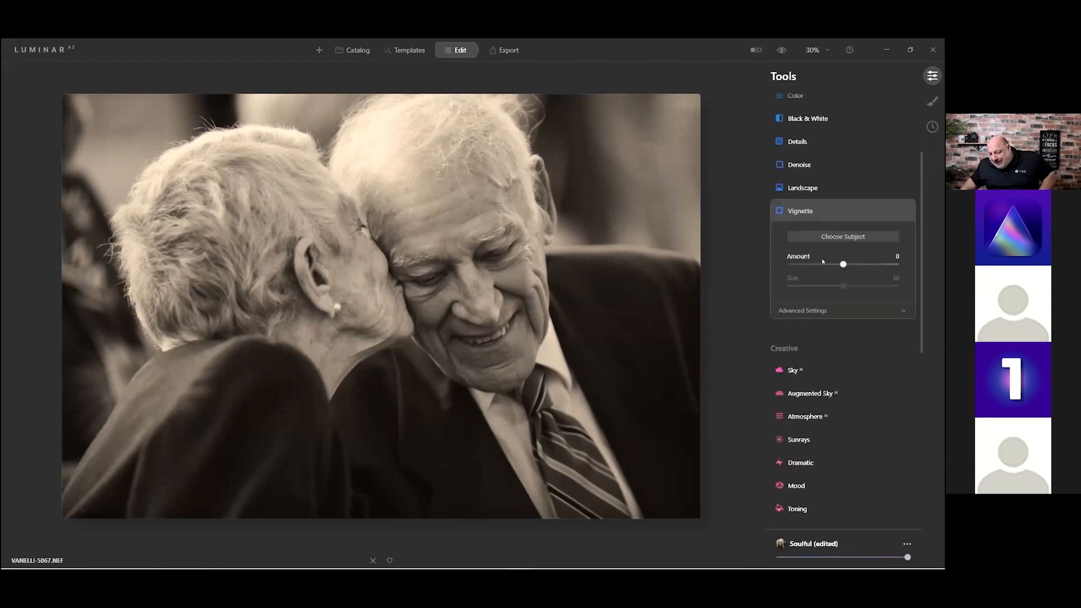
{"action": "left_click_drag", "start_coordinate": [843, 264], "coordinate": [822, 265]}
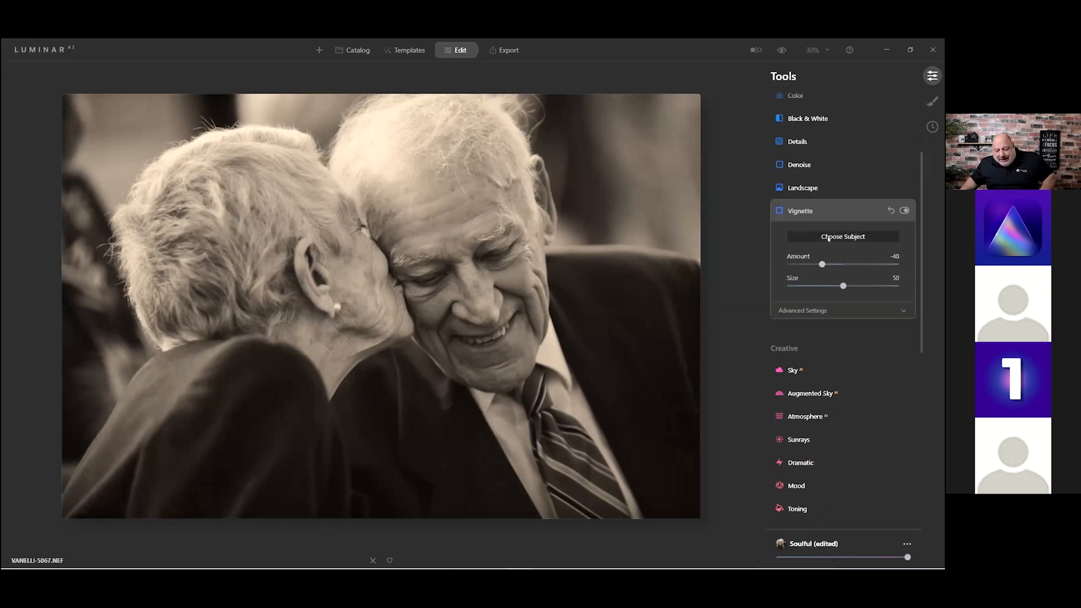
{"action": "left_click_drag", "start_coordinate": [822, 264], "coordinate": [765, 259]}
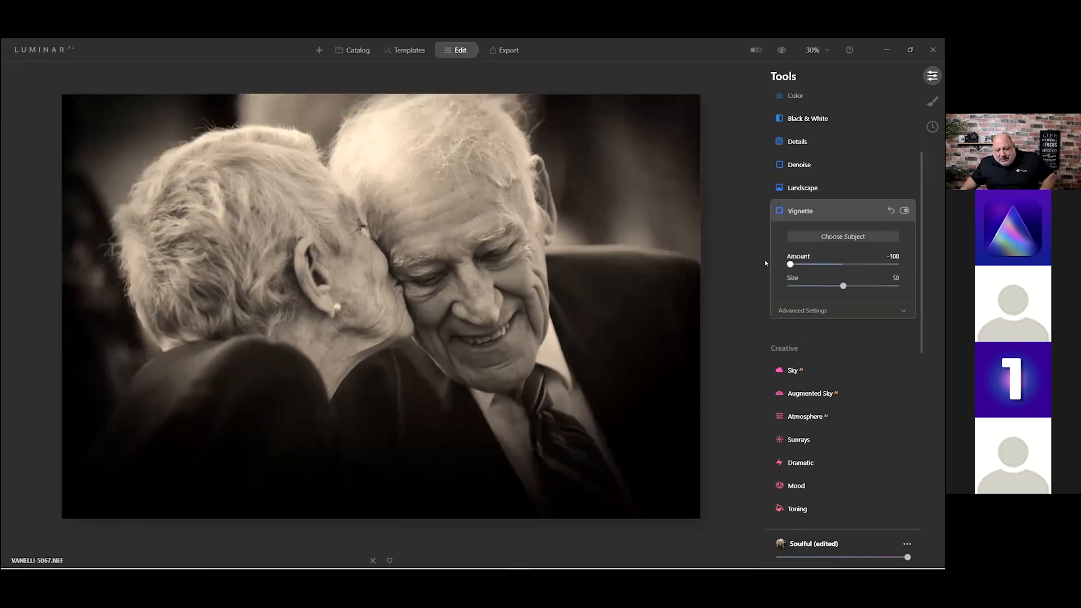
{"action": "left_click_drag", "start_coordinate": [843, 286], "coordinate": [840, 286]}
{"action": "left_click_drag", "start_coordinate": [765, 284], "coordinate": [759, 284]}
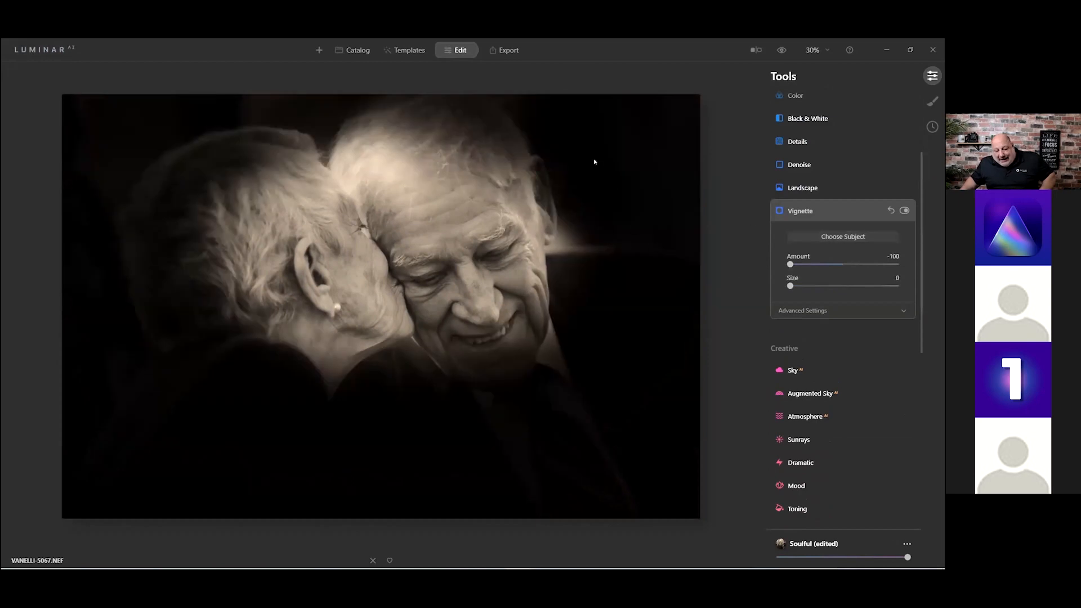
Test different subject centres for the vignette, place it between the two faces, and show the vignette's advanced settings.
{"action": "left_click", "coordinate": [633, 160]}
{"action": "left_click", "coordinate": [544, 380]}
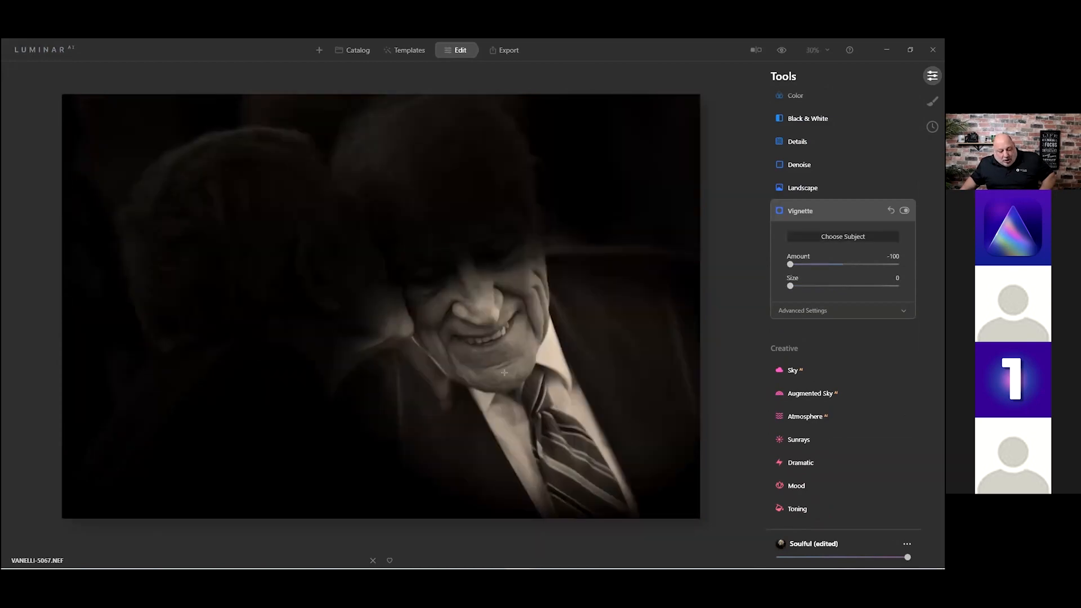
{"action": "left_click", "coordinate": [351, 255]}
{"action": "left_click", "coordinate": [384, 286]}
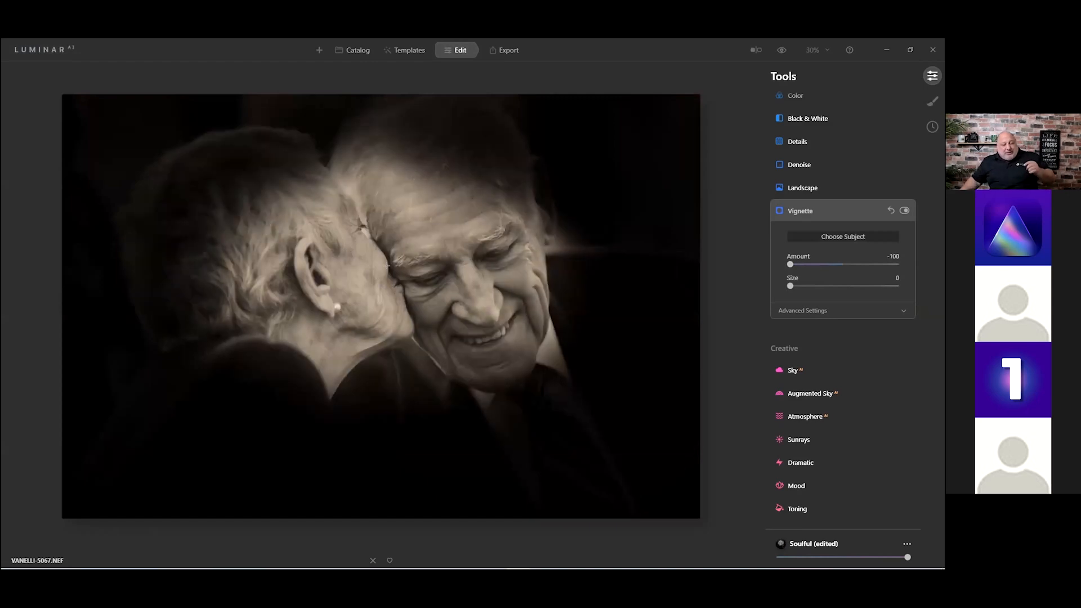
{"action": "left_click", "coordinate": [799, 310]}
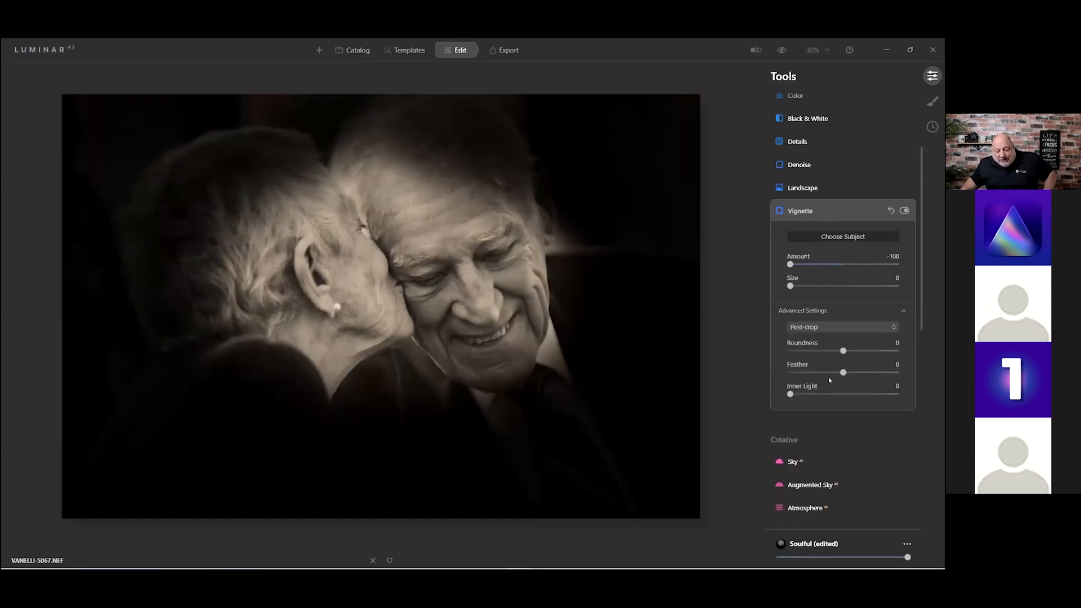
Set the vignette's Feather to 65, Size to 33, Amount to -18 and Inner Light to 23, and compare the photo without it.
{"action": "left_click_drag", "start_coordinate": [868, 373], "coordinate": [878, 372]}
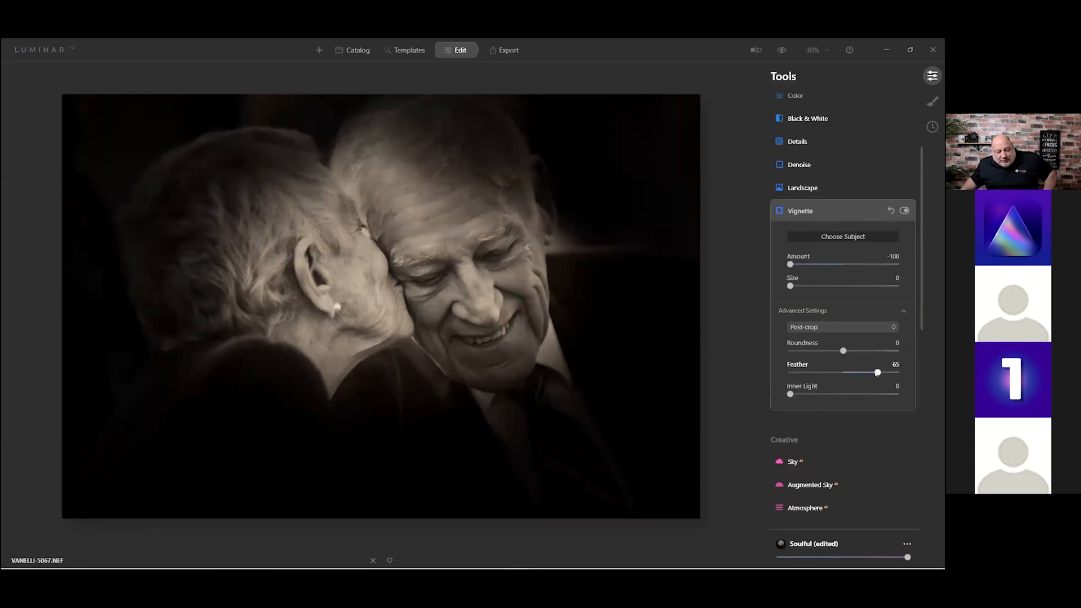
{"action": "left_click_drag", "start_coordinate": [790, 285], "coordinate": [826, 285]}
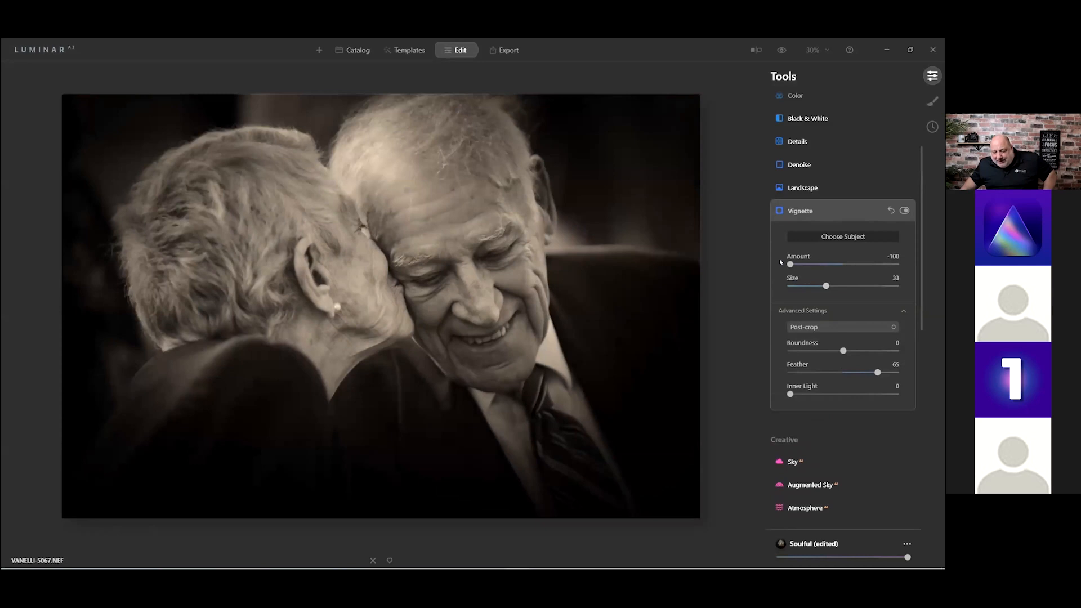
{"action": "left_click_drag", "start_coordinate": [790, 265], "coordinate": [836, 263]}
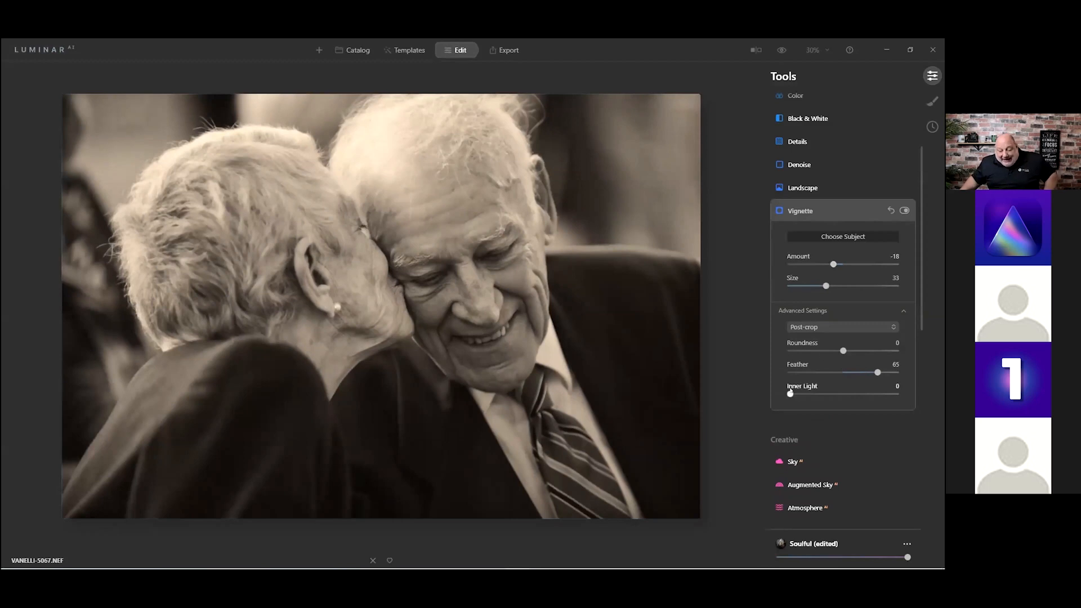
{"action": "left_click_drag", "start_coordinate": [790, 393], "coordinate": [816, 394]}
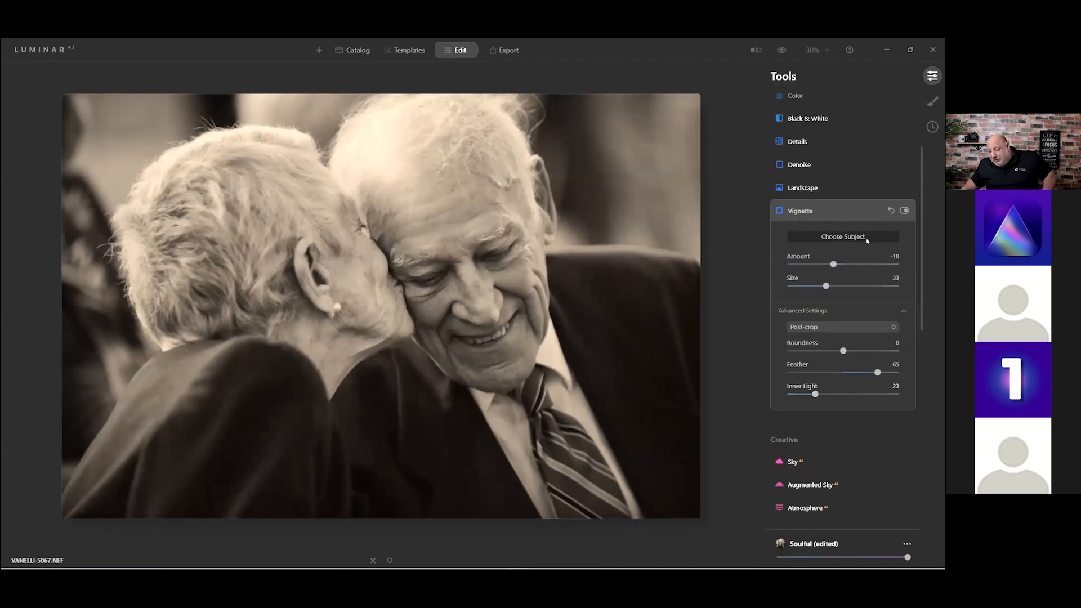
{"action": "left_click", "coordinate": [903, 210]}
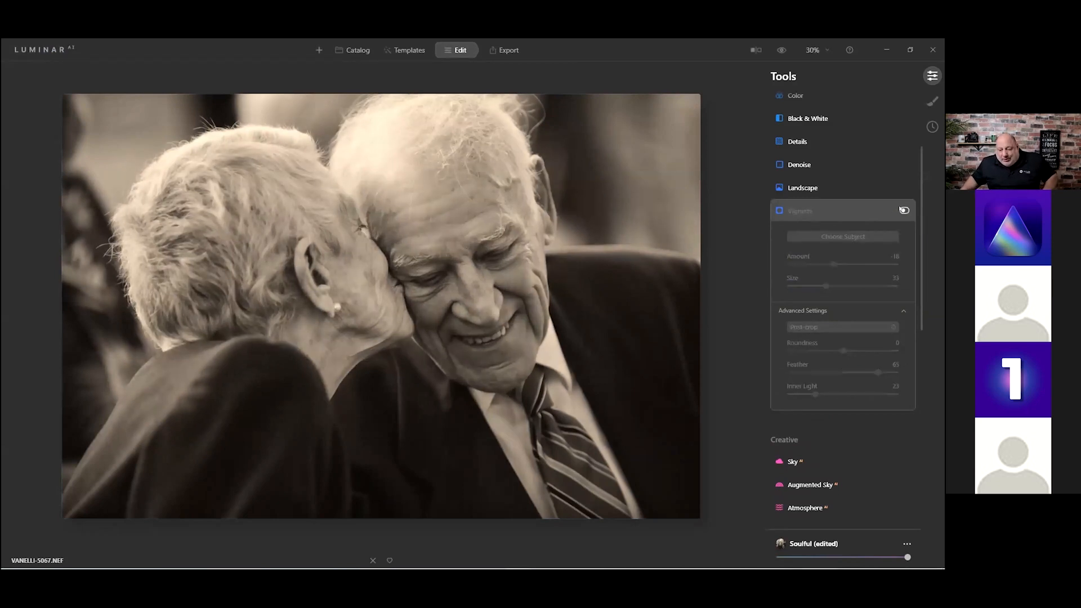
{"action": "left_click", "coordinate": [904, 210]}
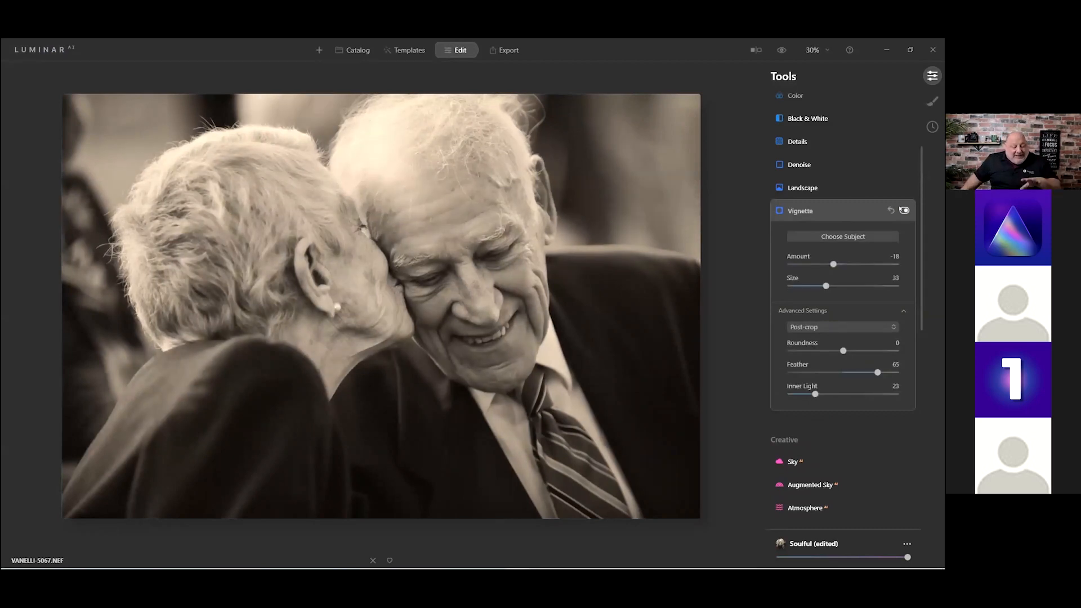
Open the mountain lake photo from the Instant Styles album and show the Waterscapes template collection.
{"action": "left_click", "coordinate": [364, 51]}
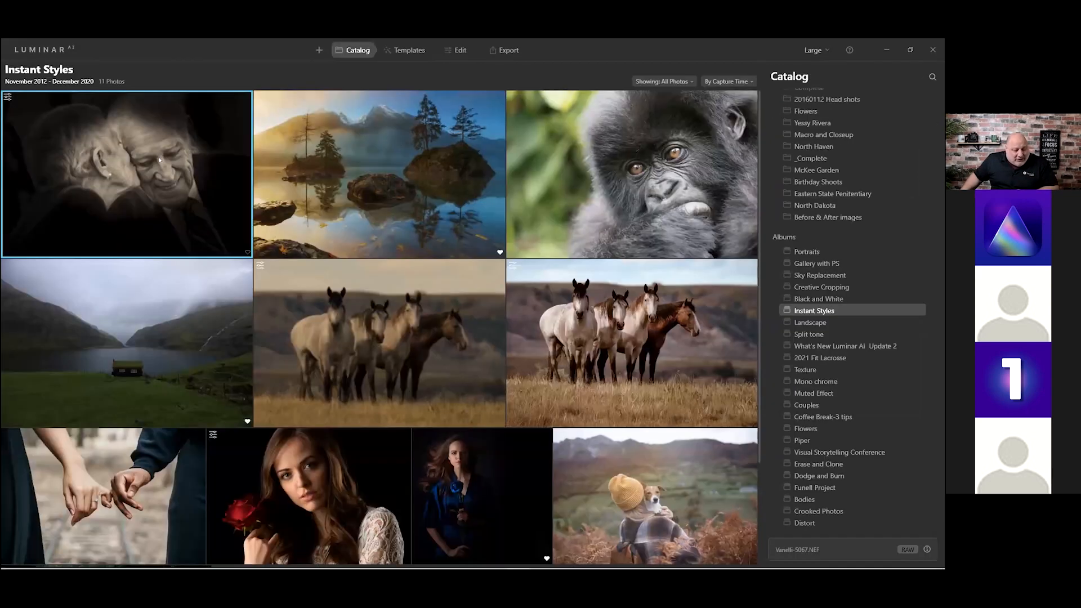
{"action": "double_click", "coordinate": [403, 159]}
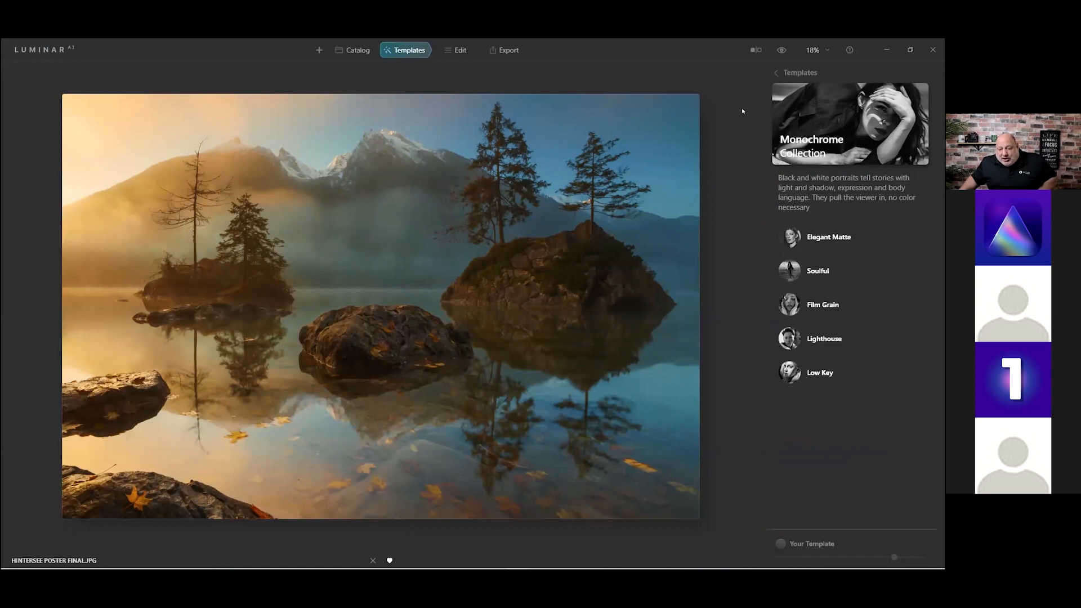
{"action": "left_click", "coordinate": [777, 73]}
{"action": "scroll", "coordinate": [729, 121], "scroll_direction": "up", "scroll_amount": 5}
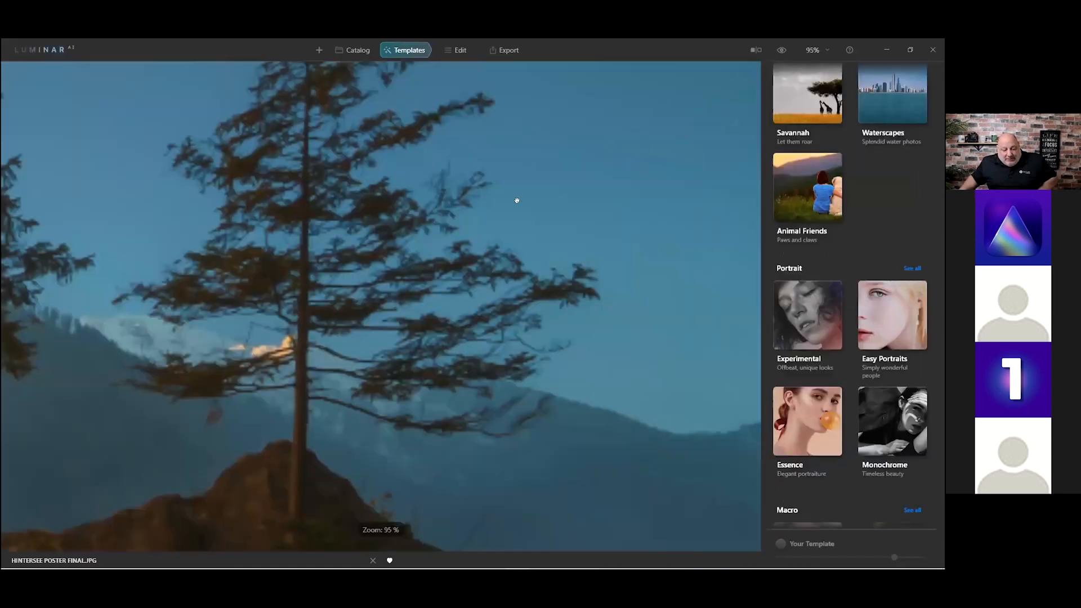
{"action": "scroll", "coordinate": [516, 201], "scroll_direction": "down", "scroll_amount": 5}
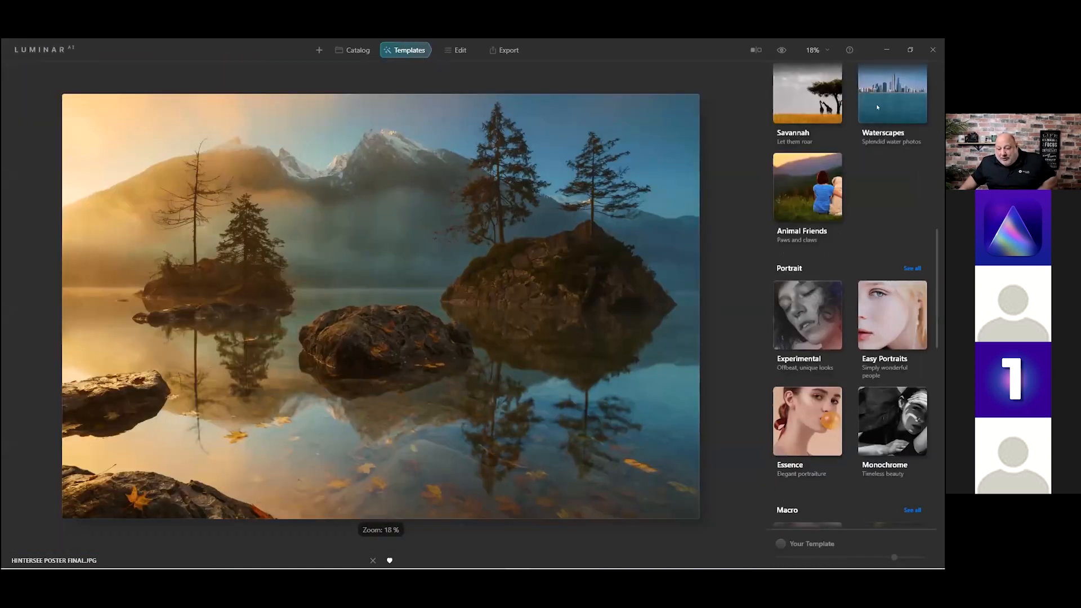
{"action": "scroll", "coordinate": [895, 107], "scroll_direction": "up", "scroll_amount": 1}
{"action": "left_click", "coordinate": [891, 115]}
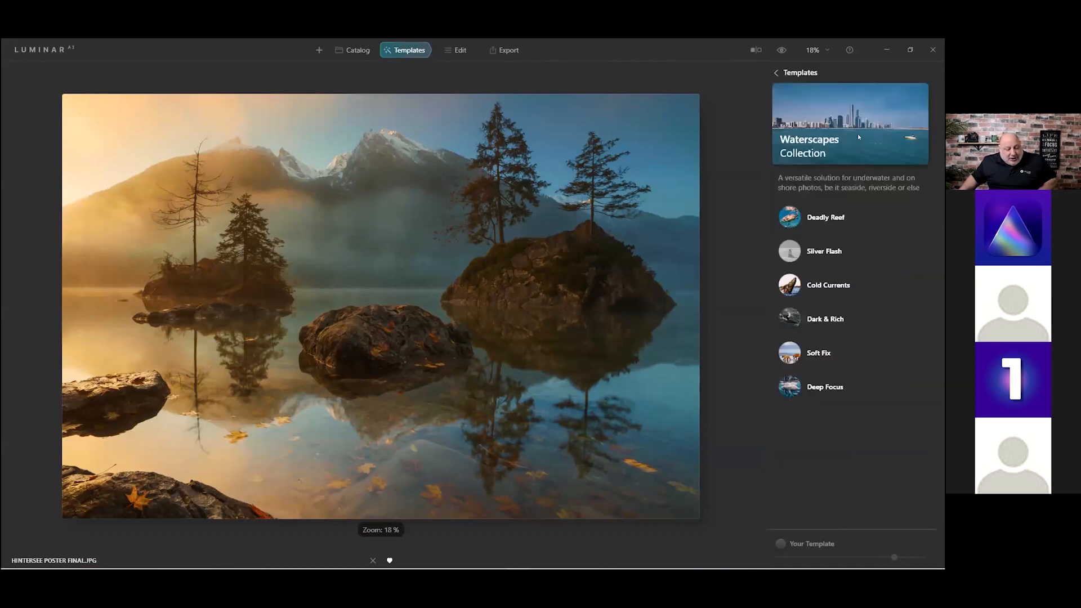
Apply the Dark & Rich template to the lake photo and compare it with the original.
{"action": "left_click", "coordinate": [791, 317]}
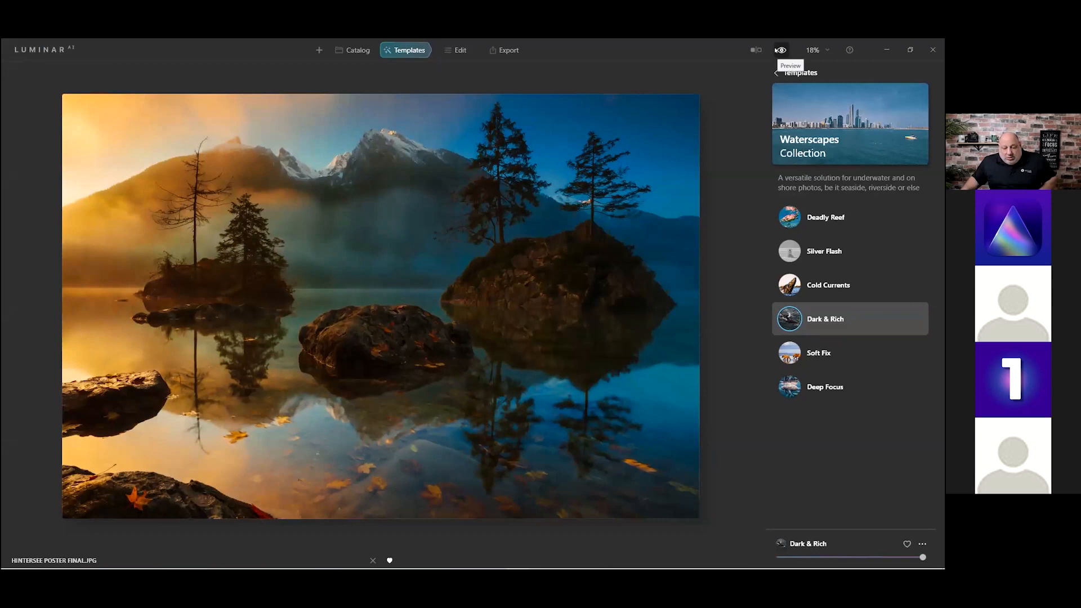
{"action": "left_click", "coordinate": [777, 51]}
{"action": "left_click", "coordinate": [777, 51]}
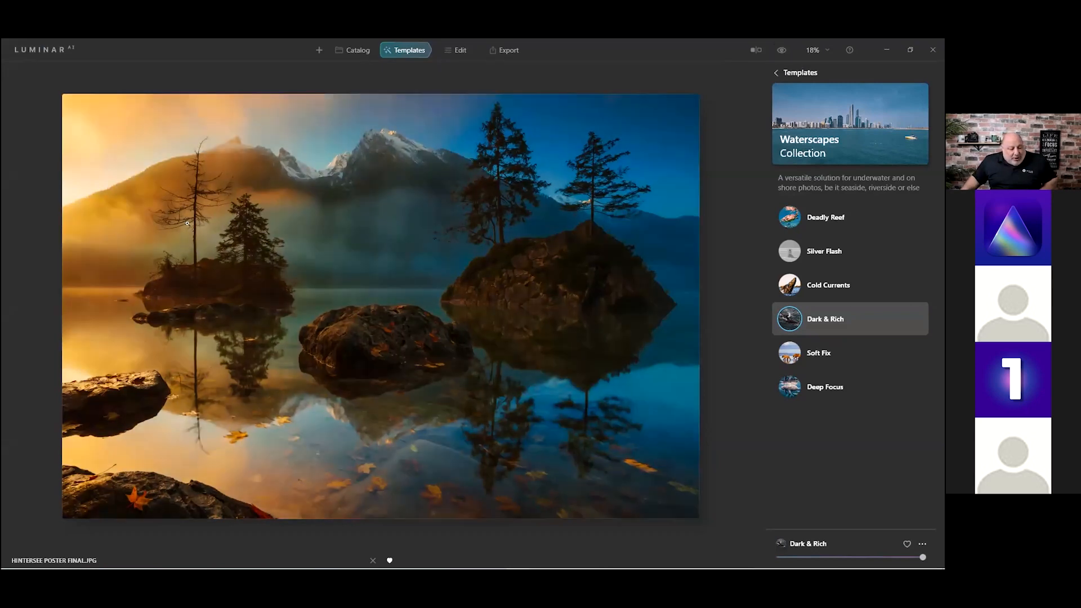
Add Layered Fog to the lake photo with the Atmosphere tool, at Amount 100 and Depth 66.
{"action": "left_click", "coordinate": [459, 50]}
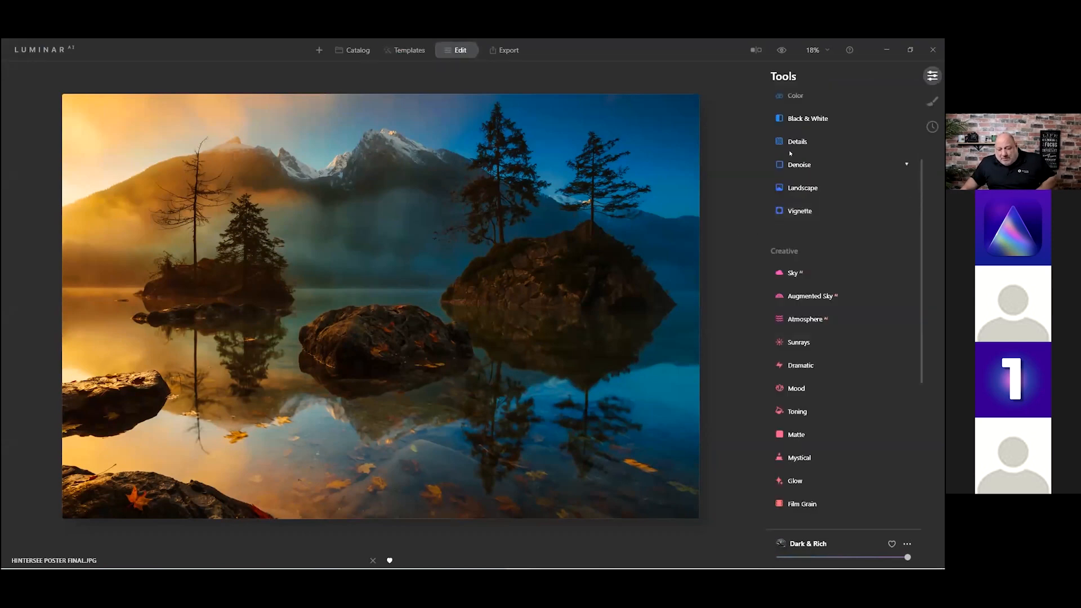
{"action": "scroll", "coordinate": [789, 149], "scroll_direction": "up", "scroll_amount": 3}
{"action": "scroll", "coordinate": [798, 311], "scroll_direction": "down", "scroll_amount": 3}
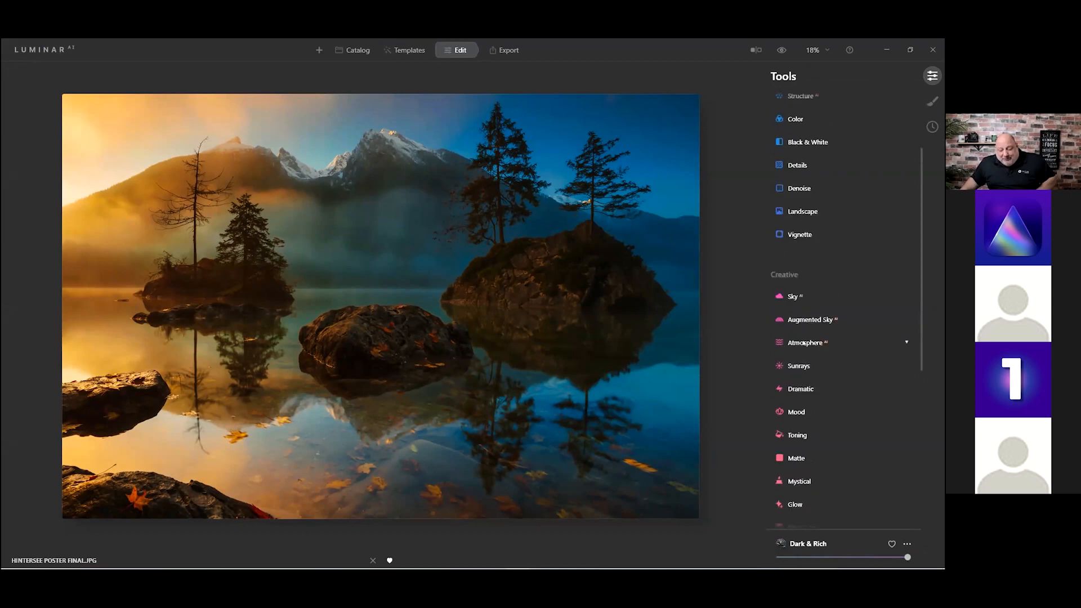
{"action": "left_click", "coordinate": [804, 343]}
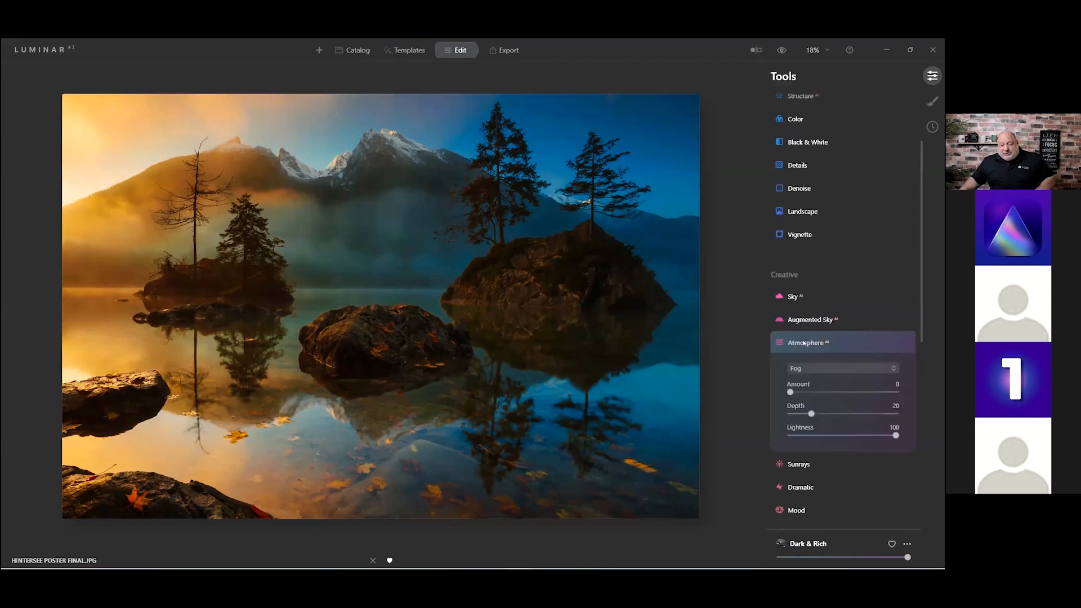
{"action": "left_click", "coordinate": [799, 369]}
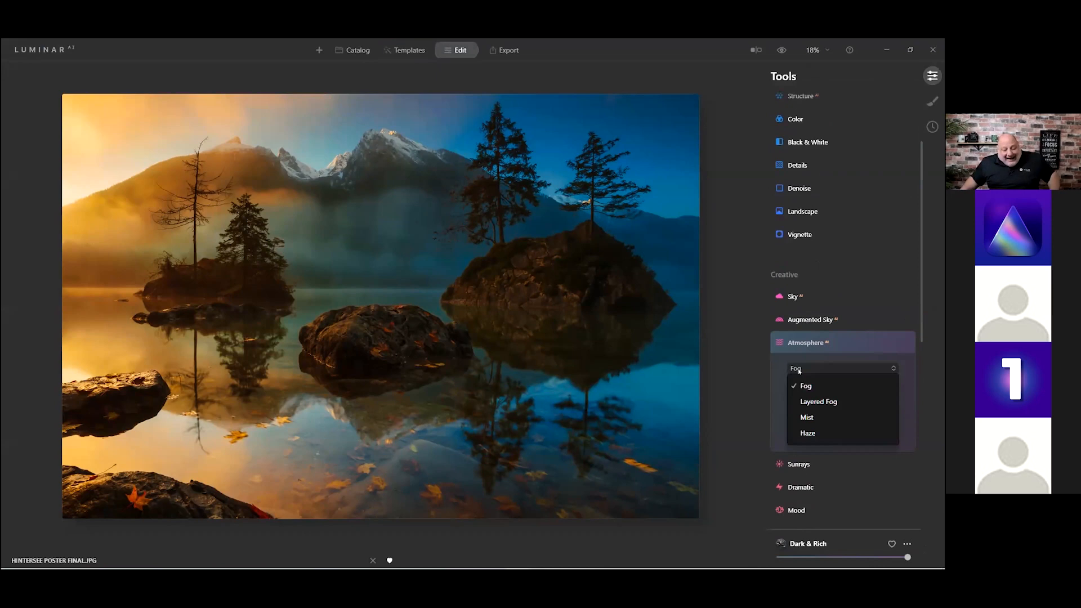
{"action": "left_click", "coordinate": [803, 401]}
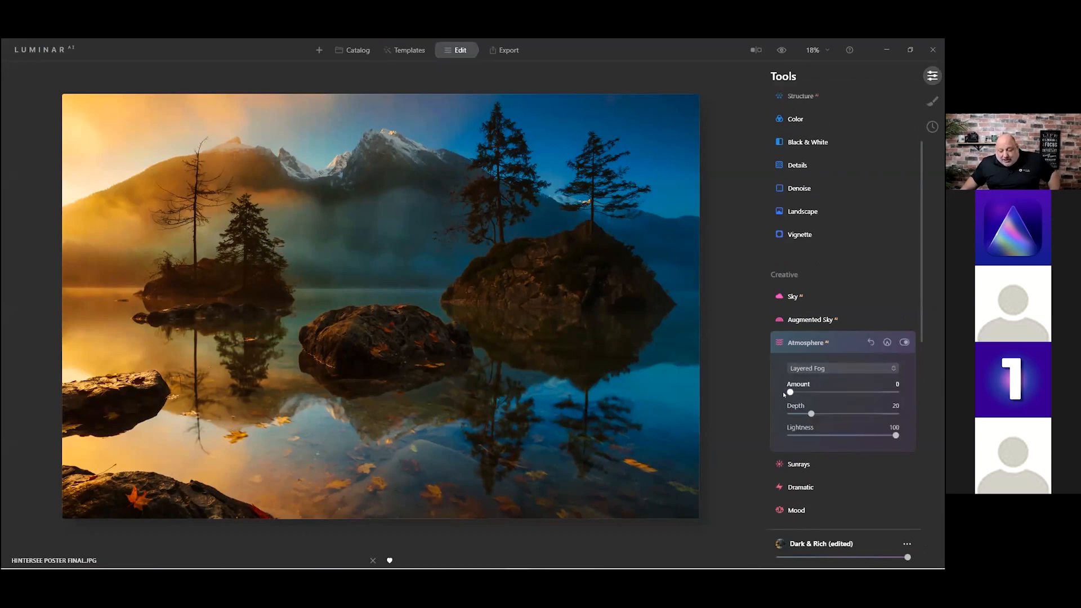
{"action": "left_click_drag", "start_coordinate": [882, 386], "coordinate": [912, 386]}
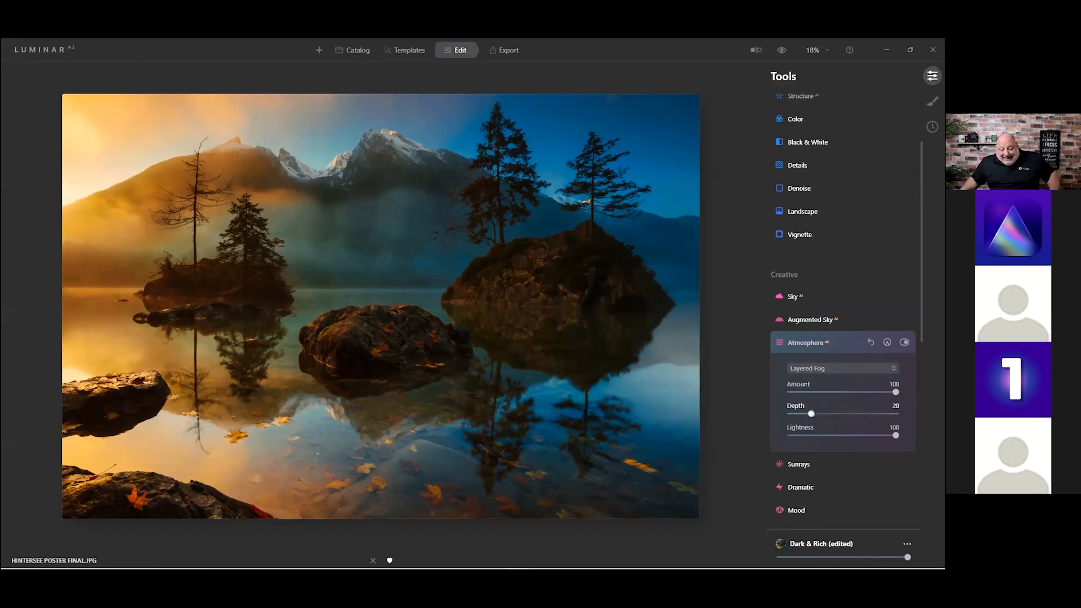
{"action": "left_click_drag", "start_coordinate": [811, 413], "coordinate": [907, 405]}
{"action": "left_click_drag", "start_coordinate": [836, 401], "coordinate": [859, 402]}
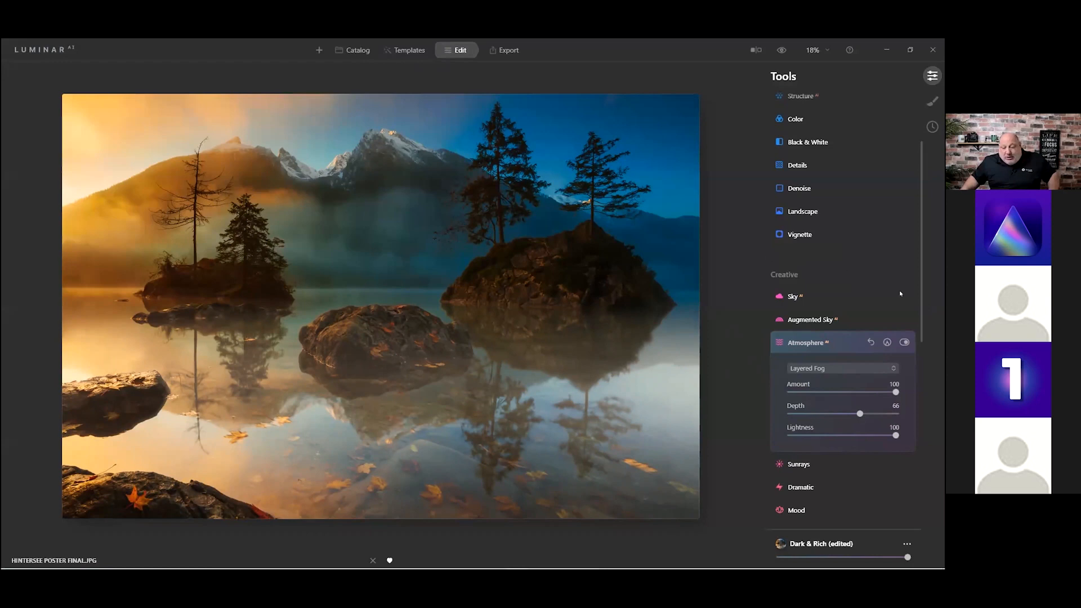
Compare the lake photo with and without the fog and against the original, and close the Atmosphere settings.
{"action": "left_click", "coordinate": [904, 342]}
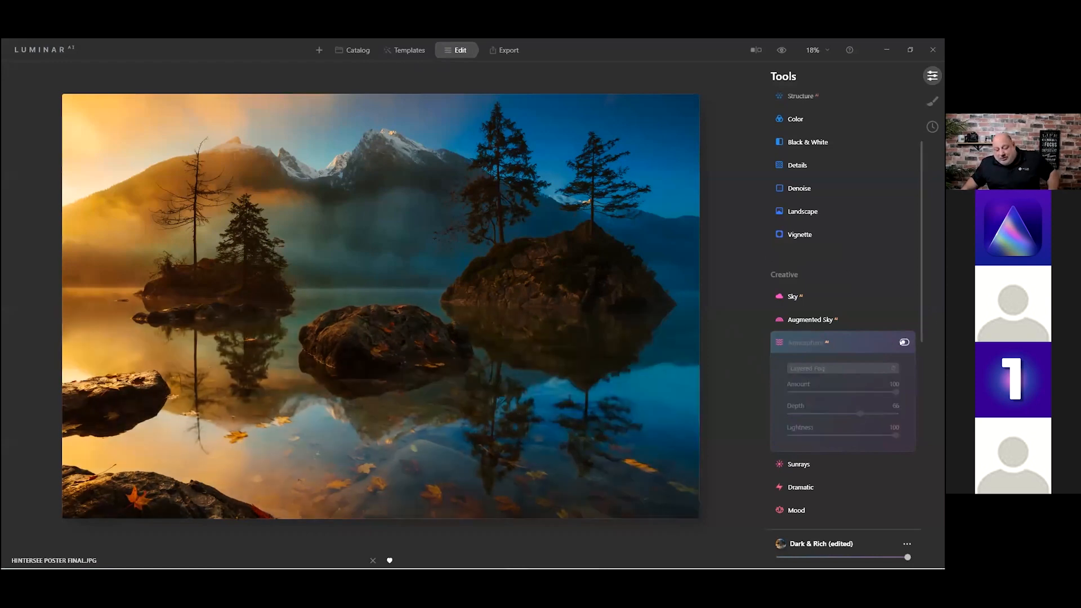
{"action": "left_click", "coordinate": [903, 341]}
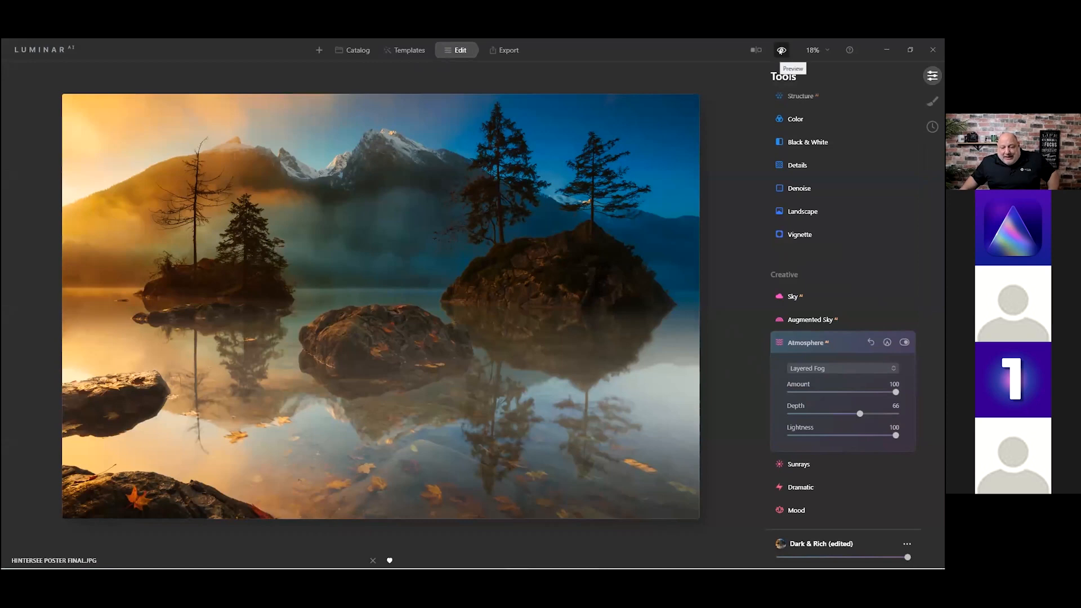
{"action": "left_click", "coordinate": [782, 50]}
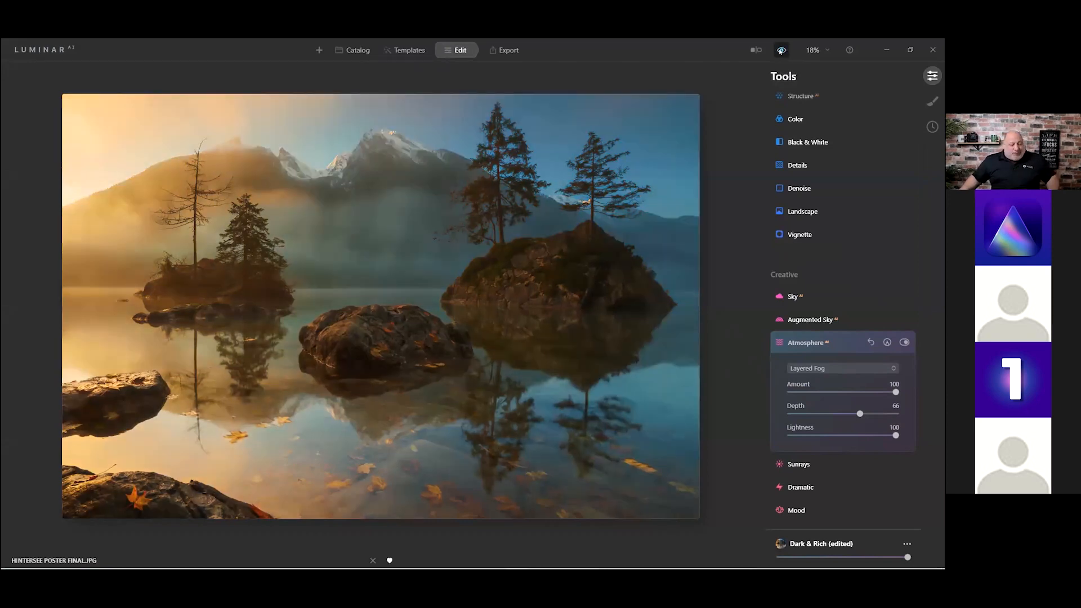
{"action": "left_click", "coordinate": [782, 50]}
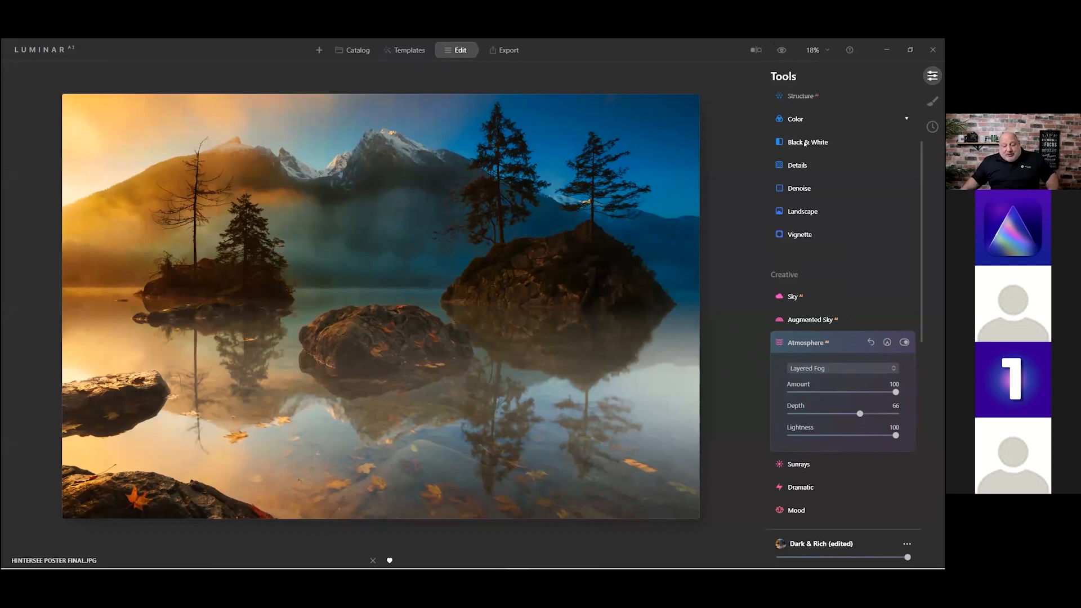
{"action": "left_click", "coordinate": [798, 342]}
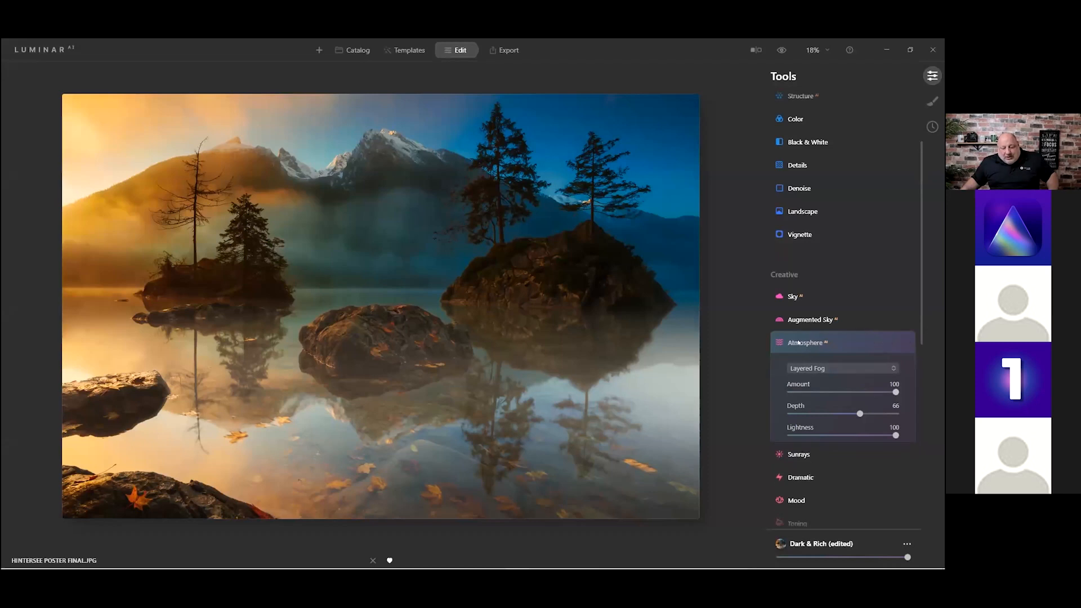
Open the photo of the couple's linked hands from the Instant Styles album.
{"action": "left_click", "coordinate": [357, 53]}
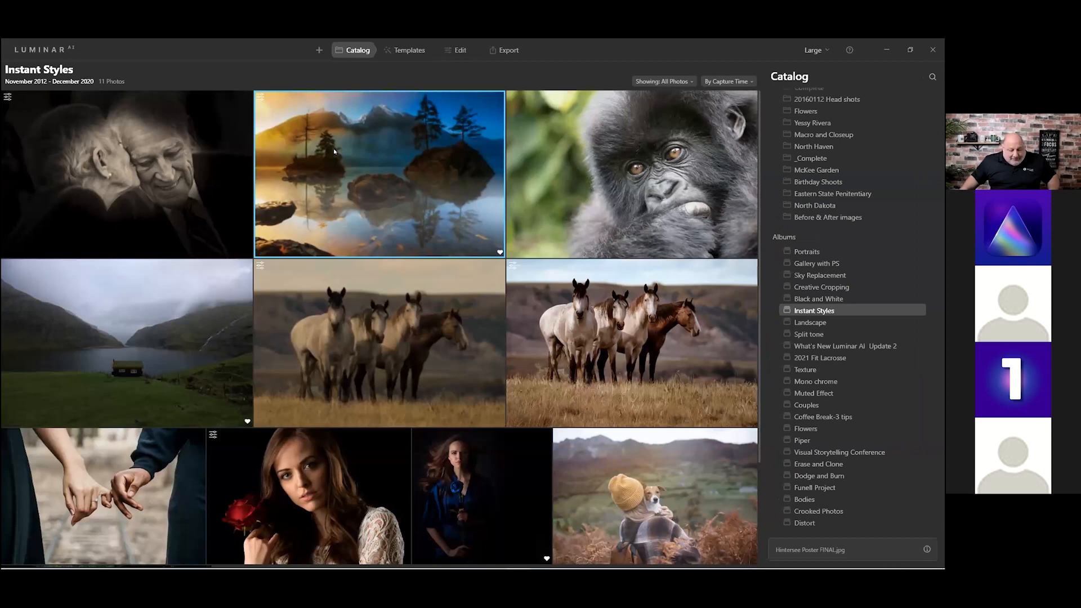
{"action": "scroll", "coordinate": [340, 242], "scroll_direction": "down", "scroll_amount": 3}
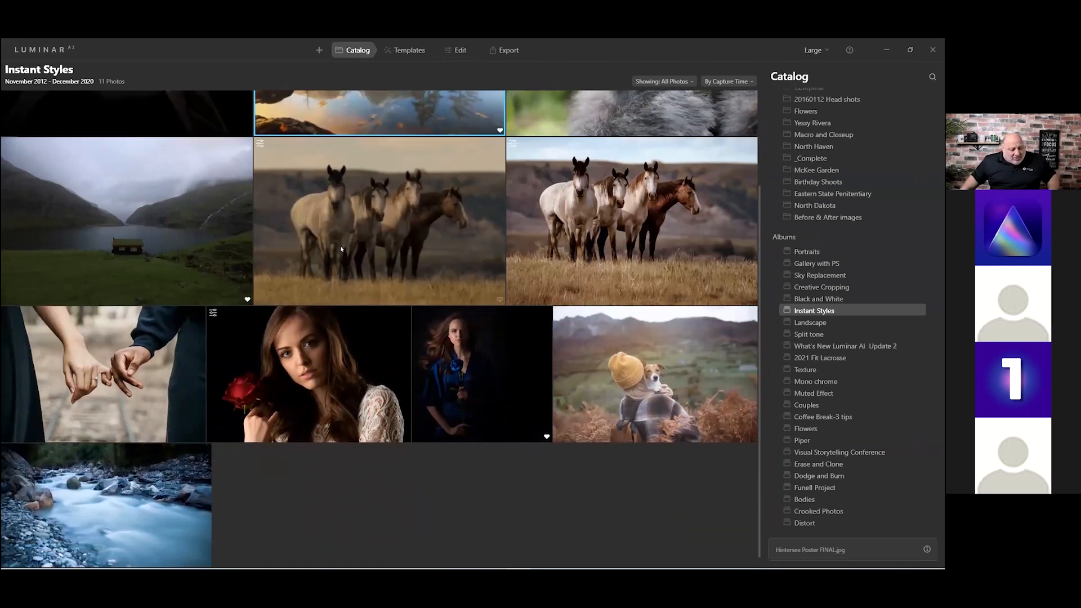
{"action": "double_click", "coordinate": [98, 333]}
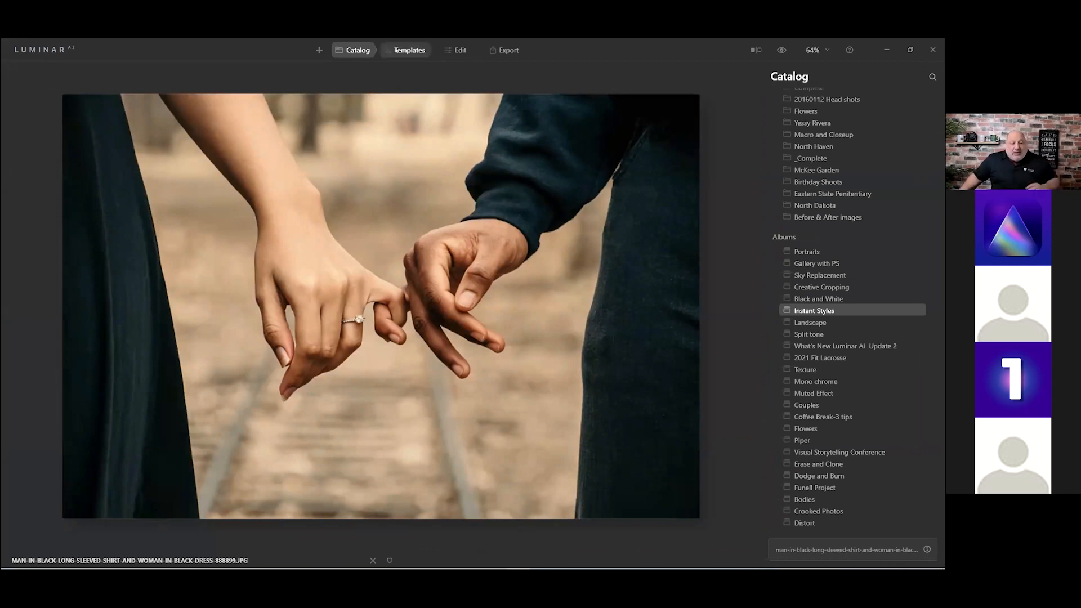
Show the Cinematic Bespoke collection among the purchased templates for the hands photo.
{"action": "left_click", "coordinate": [403, 51]}
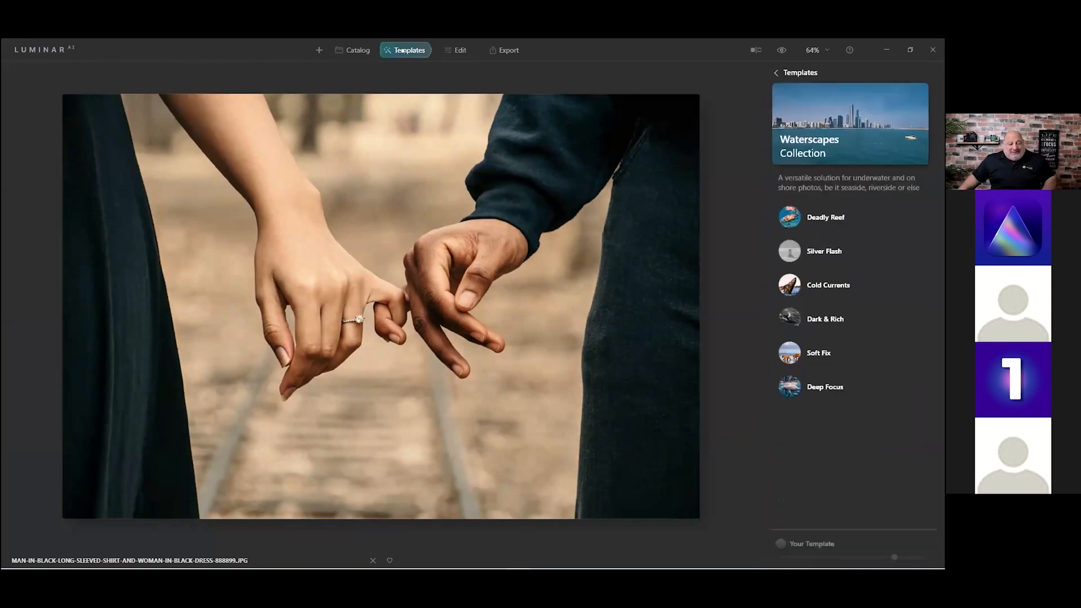
{"action": "left_click", "coordinate": [775, 73]}
{"action": "scroll", "coordinate": [806, 151], "scroll_direction": "up", "scroll_amount": 1}
{"action": "scroll", "coordinate": [805, 151], "scroll_direction": "up", "scroll_amount": 10}
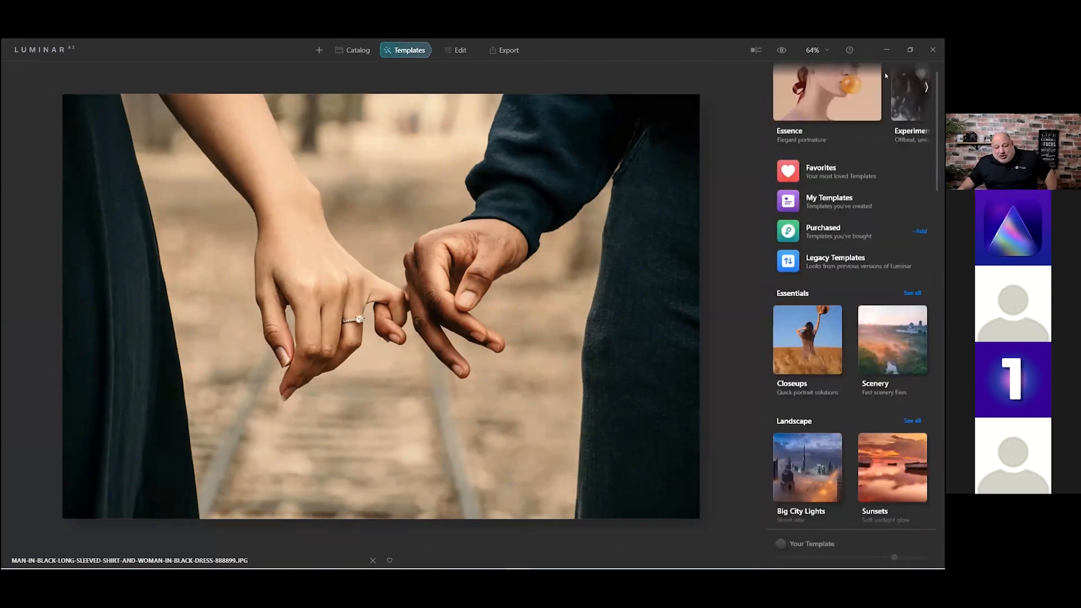
{"action": "scroll", "coordinate": [822, 265], "scroll_direction": "up", "scroll_amount": 2}
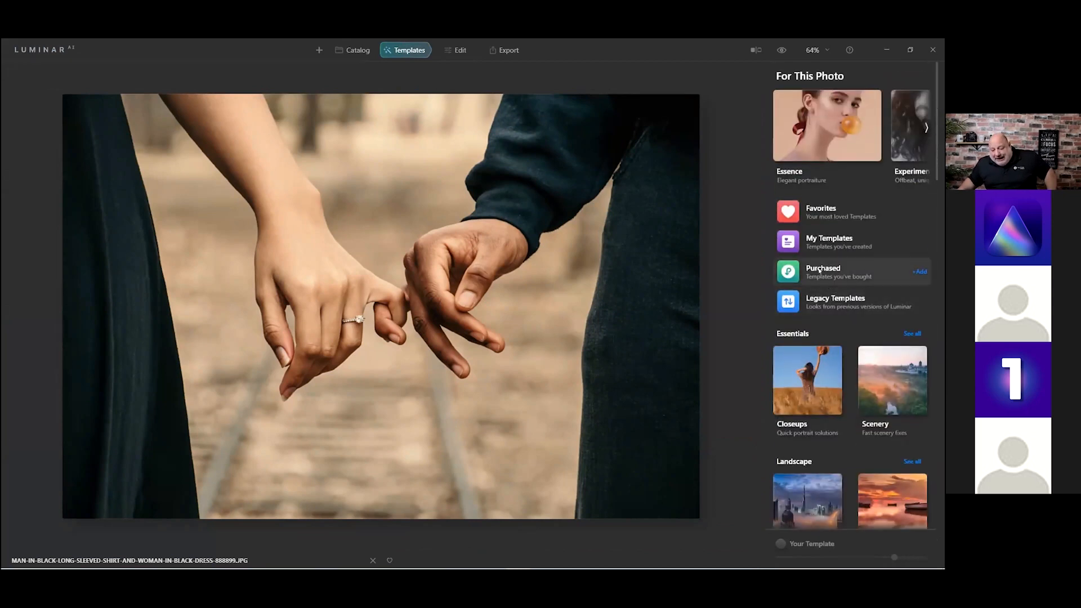
{"action": "left_click", "coordinate": [819, 270]}
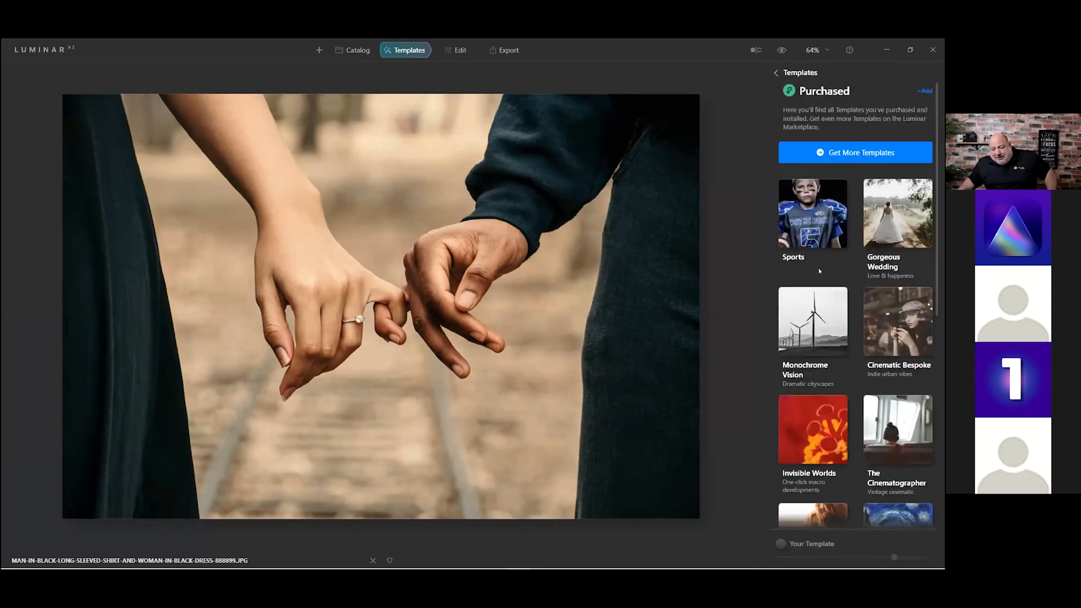
{"action": "left_click", "coordinate": [907, 342]}
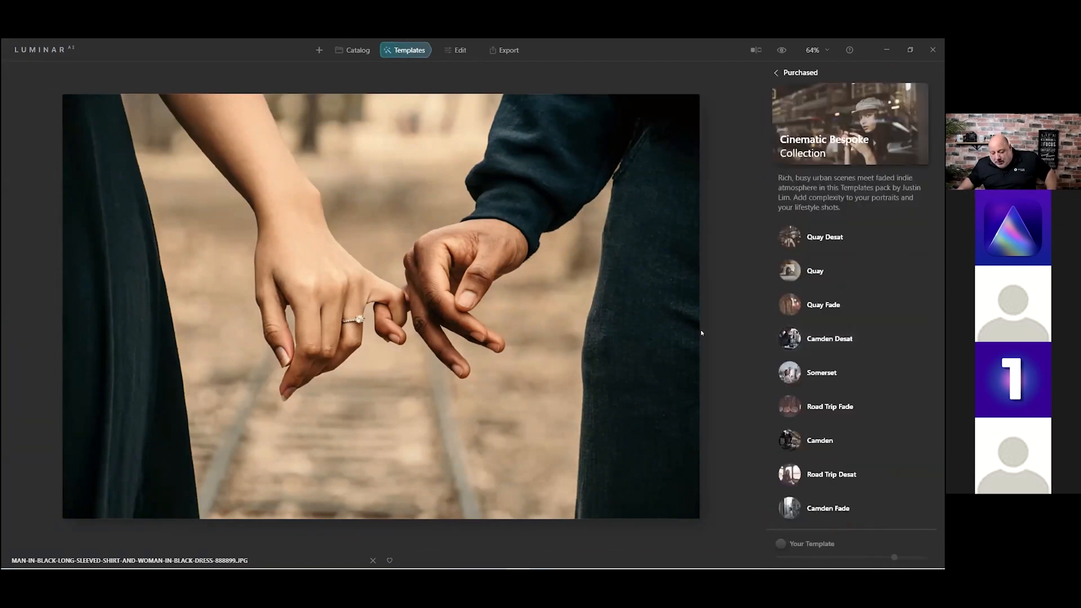
Apply the Road Trip Fade template to the hands photo and compare it with the original.
{"action": "left_click", "coordinate": [788, 405]}
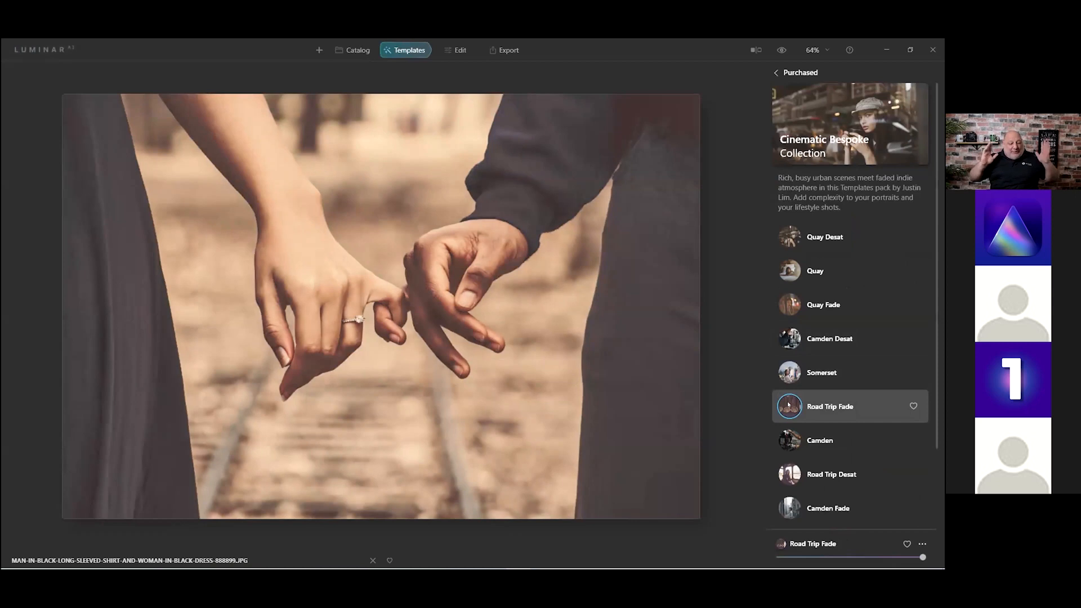
{"action": "left_click", "coordinate": [782, 50]}
{"action": "left_click", "coordinate": [782, 49]}
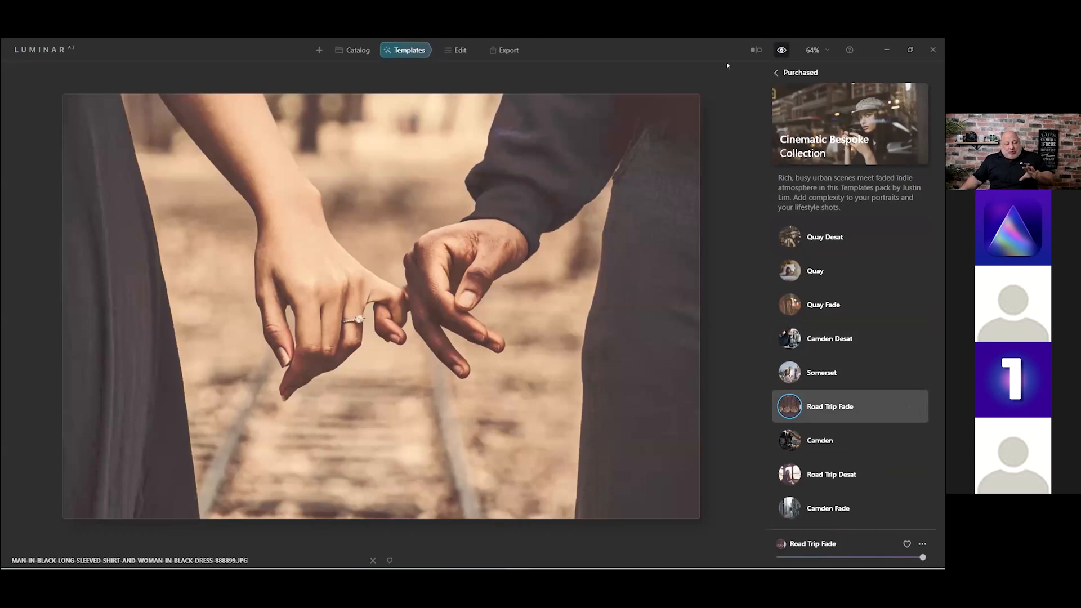
Open the editing tools for the hands photo and look at the Light adjustments, closing them unchanged.
{"action": "left_click", "coordinate": [460, 50]}
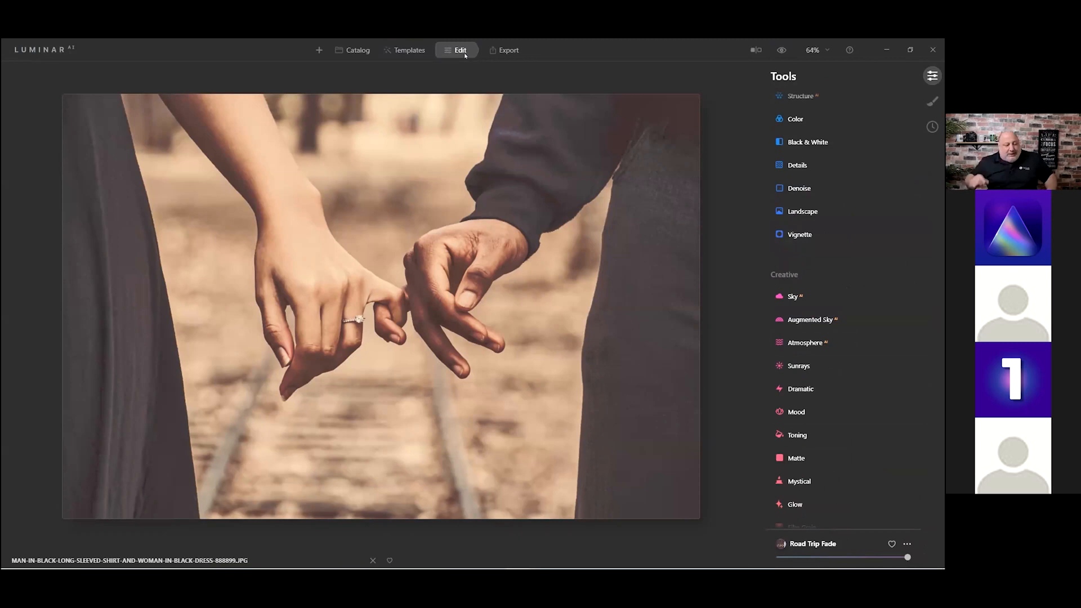
{"action": "scroll", "coordinate": [807, 332], "scroll_direction": "down", "scroll_amount": 2}
{"action": "scroll", "coordinate": [806, 329], "scroll_direction": "down", "scroll_amount": 5}
{"action": "scroll", "coordinate": [805, 328], "scroll_direction": "up", "scroll_amount": 7}
{"action": "scroll", "coordinate": [805, 329], "scroll_direction": "up", "scroll_amount": 5}
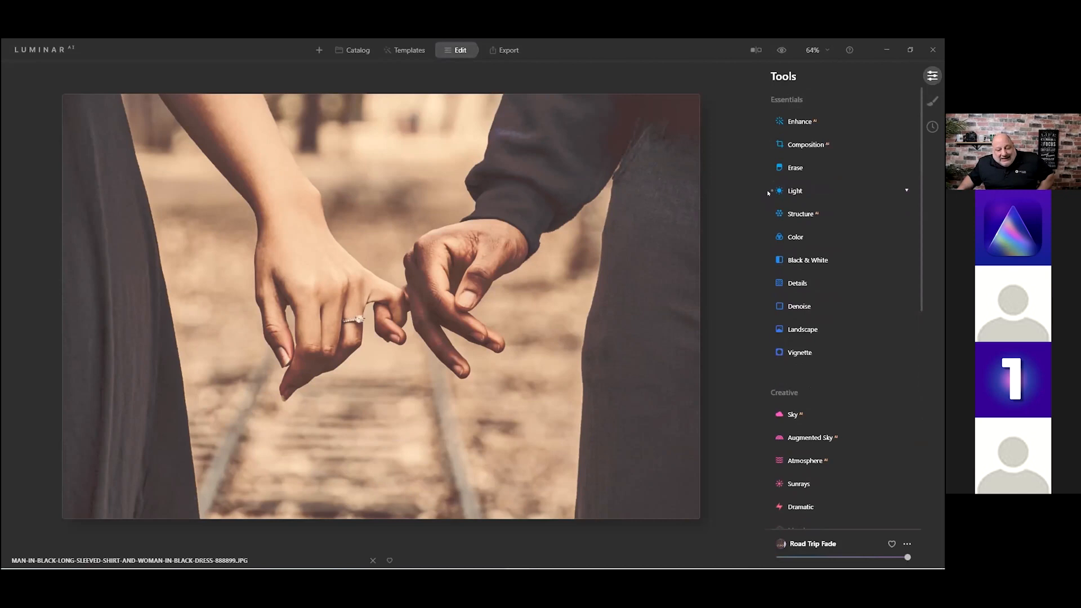
{"action": "left_click", "coordinate": [797, 191]}
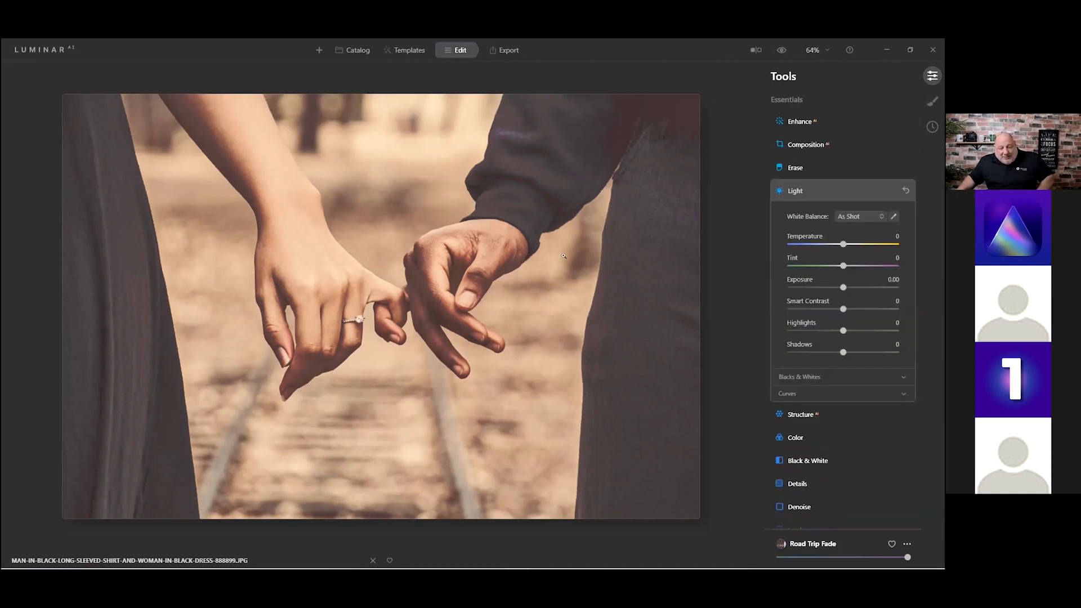
{"action": "left_click", "coordinate": [789, 191]}
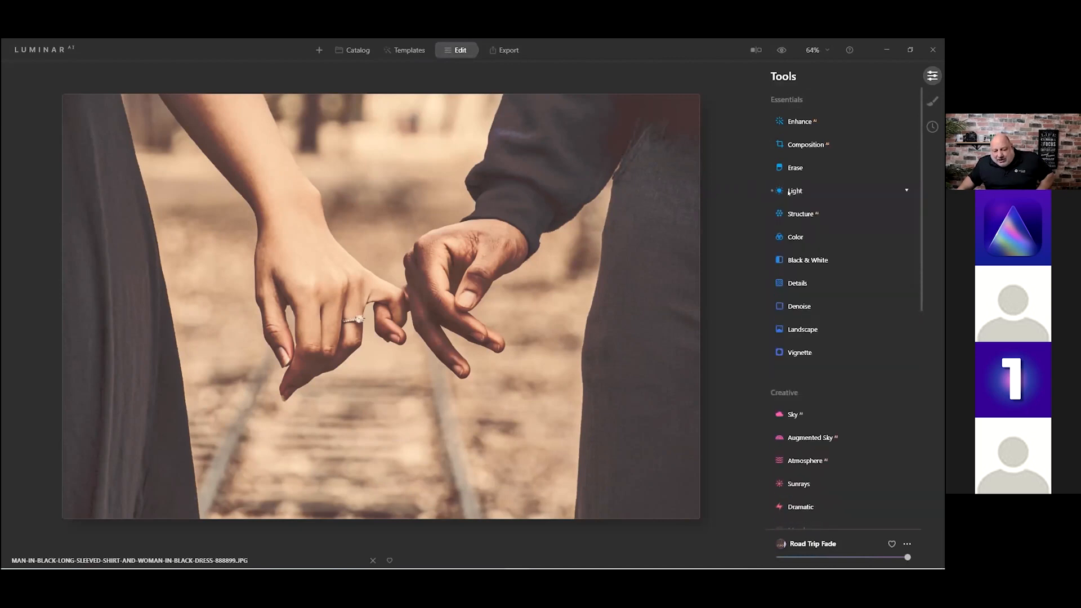
Look through the Creative, Portrait and Professional editing tools for the hands photo, and return to the catalog.
{"action": "scroll", "coordinate": [788, 327], "scroll_direction": "down", "scroll_amount": 5}
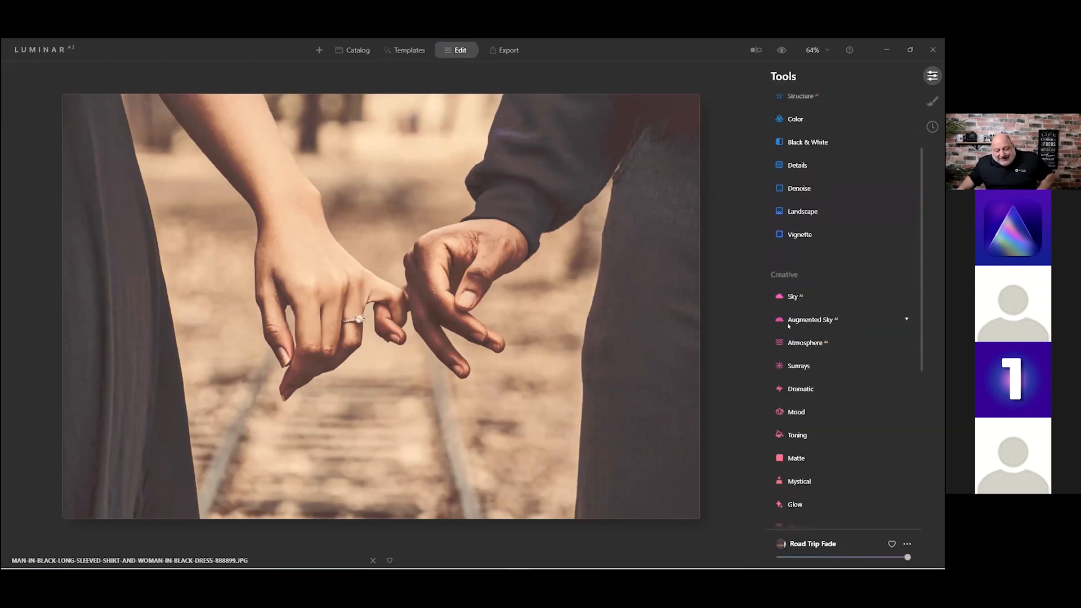
{"action": "scroll", "coordinate": [787, 323], "scroll_direction": "down", "scroll_amount": 1}
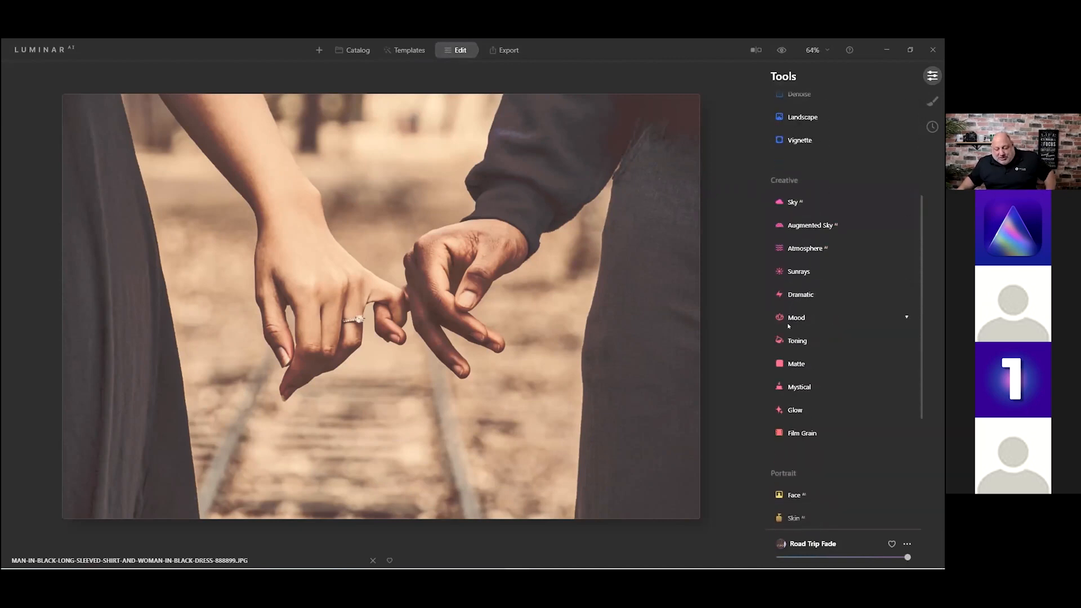
{"action": "scroll", "coordinate": [788, 326], "scroll_direction": "down", "scroll_amount": 4}
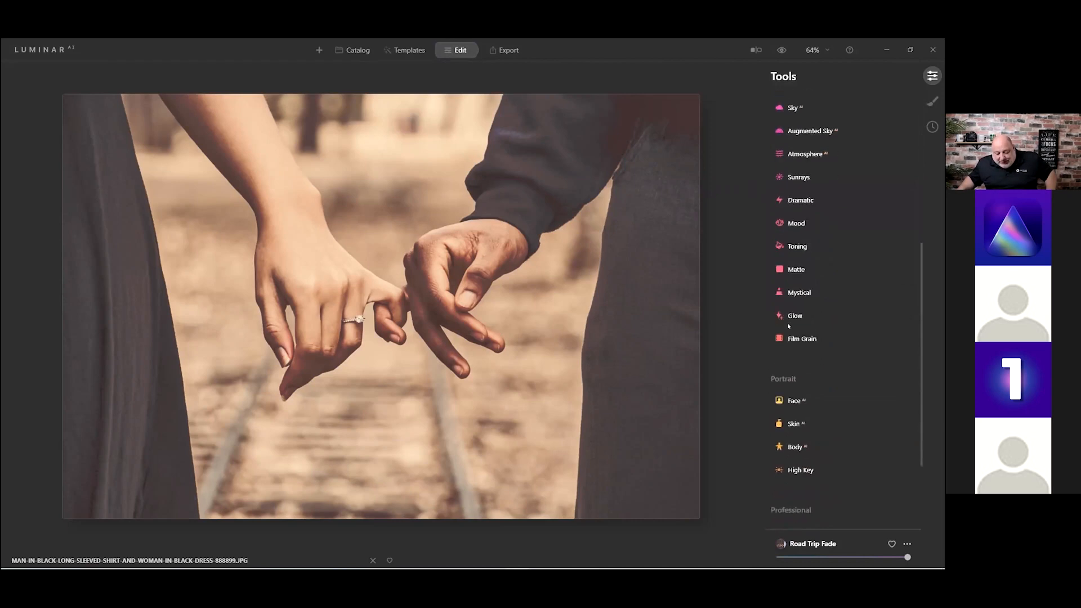
{"action": "scroll", "coordinate": [789, 326], "scroll_direction": "down", "scroll_amount": 1}
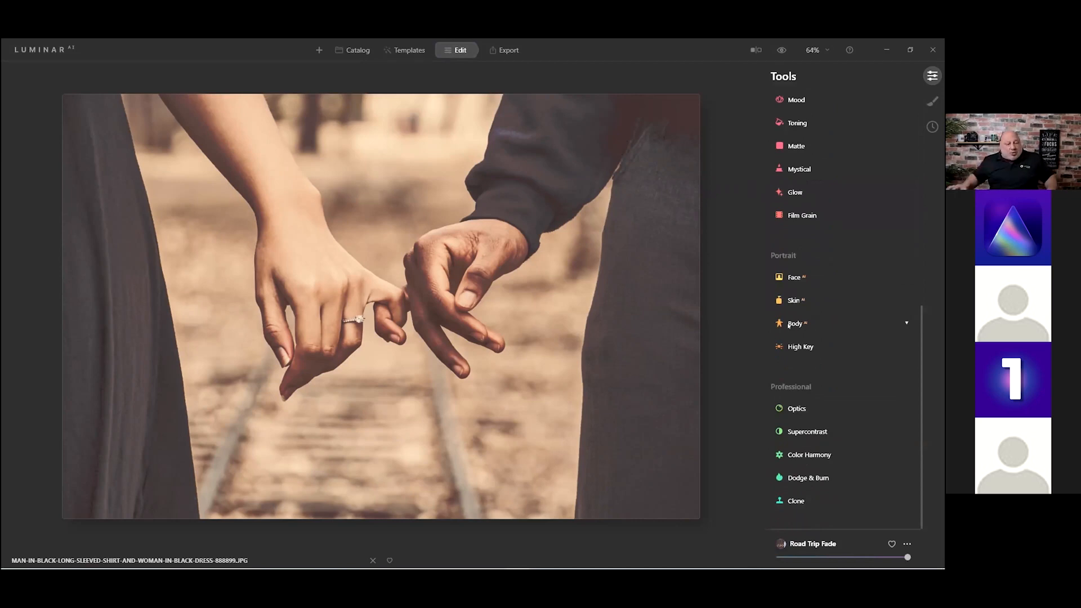
{"action": "scroll", "coordinate": [788, 325], "scroll_direction": "up", "scroll_amount": 2}
{"action": "scroll", "coordinate": [354, 101], "scroll_direction": "up", "scroll_amount": 5}
{"action": "scroll", "coordinate": [355, 102], "scroll_direction": "down", "scroll_amount": 3}
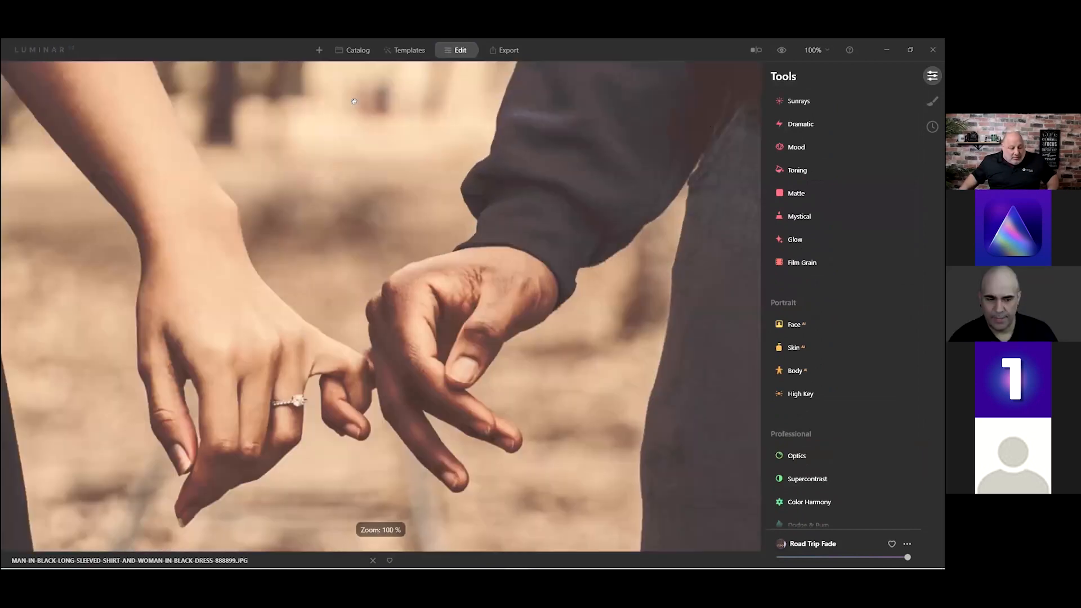
{"action": "scroll", "coordinate": [370, 70], "scroll_direction": "down", "scroll_amount": 2}
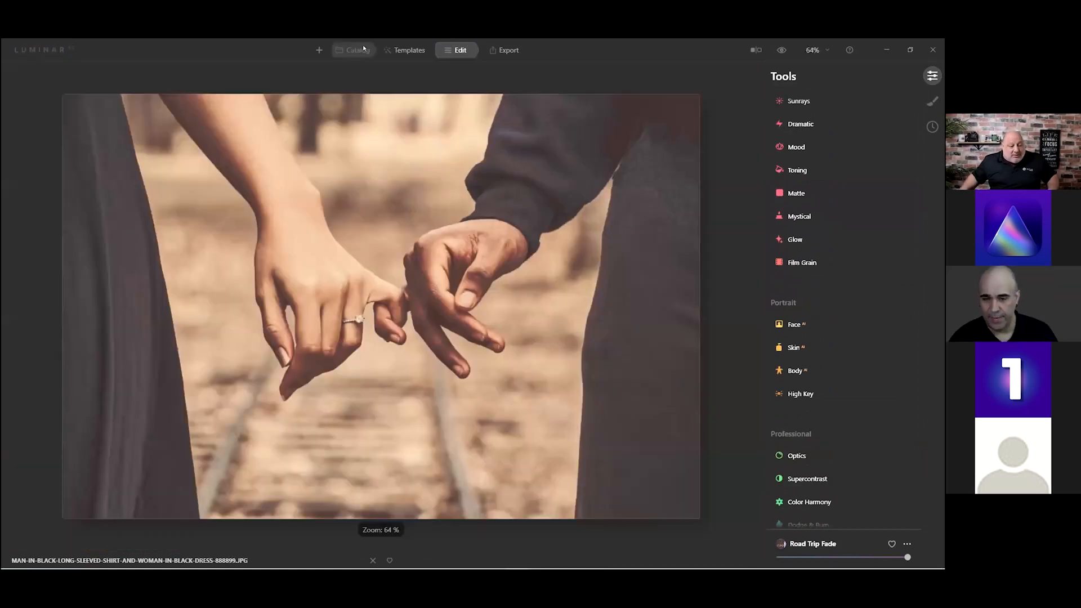
{"action": "left_click", "coordinate": [363, 47]}
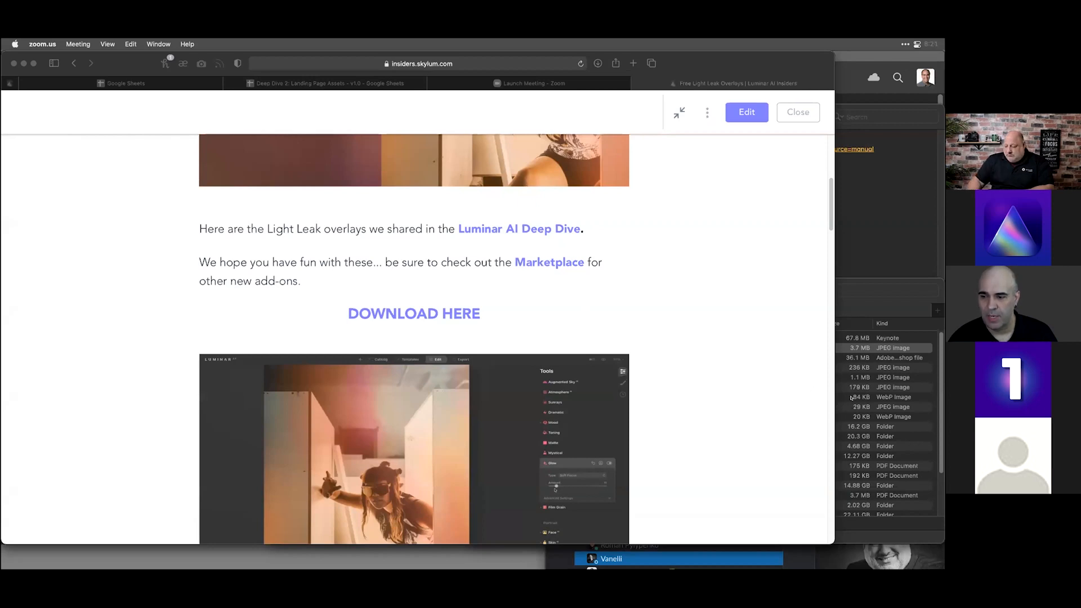
Review the Free Light Leak Overlays post on the Luminar AI Insiders site.
{"action": "scroll", "coordinate": [634, 316], "scroll_direction": "up", "scroll_amount": 2}
{"action": "scroll", "coordinate": [634, 317], "scroll_direction": "up", "scroll_amount": 8}
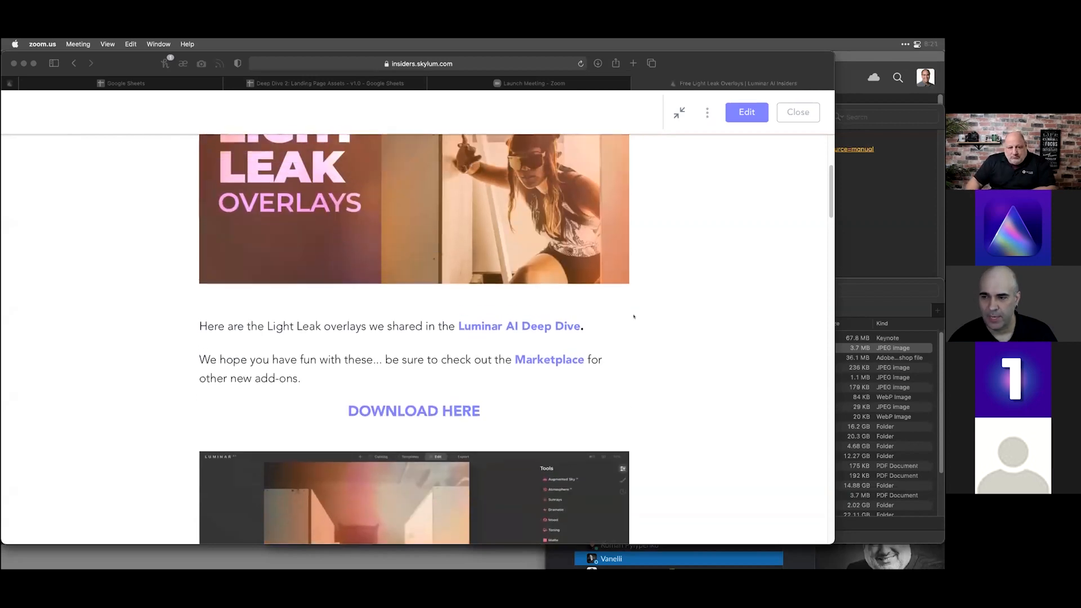
{"action": "scroll", "coordinate": [634, 316], "scroll_direction": "up", "scroll_amount": 2}
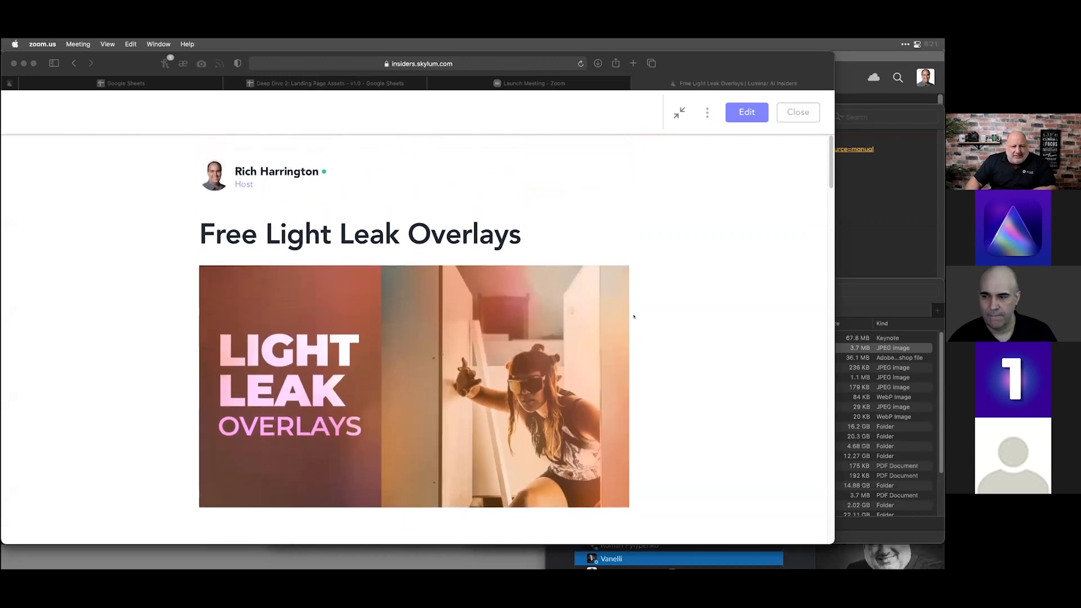
{"action": "scroll", "coordinate": [634, 316], "scroll_direction": "down", "scroll_amount": 1}
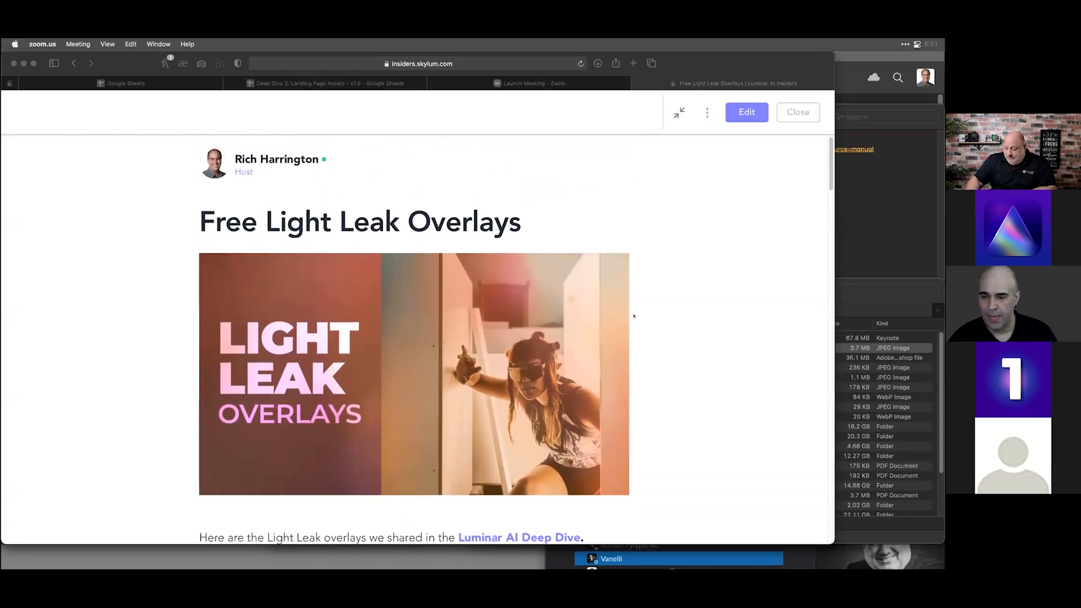
{"action": "scroll", "coordinate": [634, 316], "scroll_direction": "down", "scroll_amount": 1}
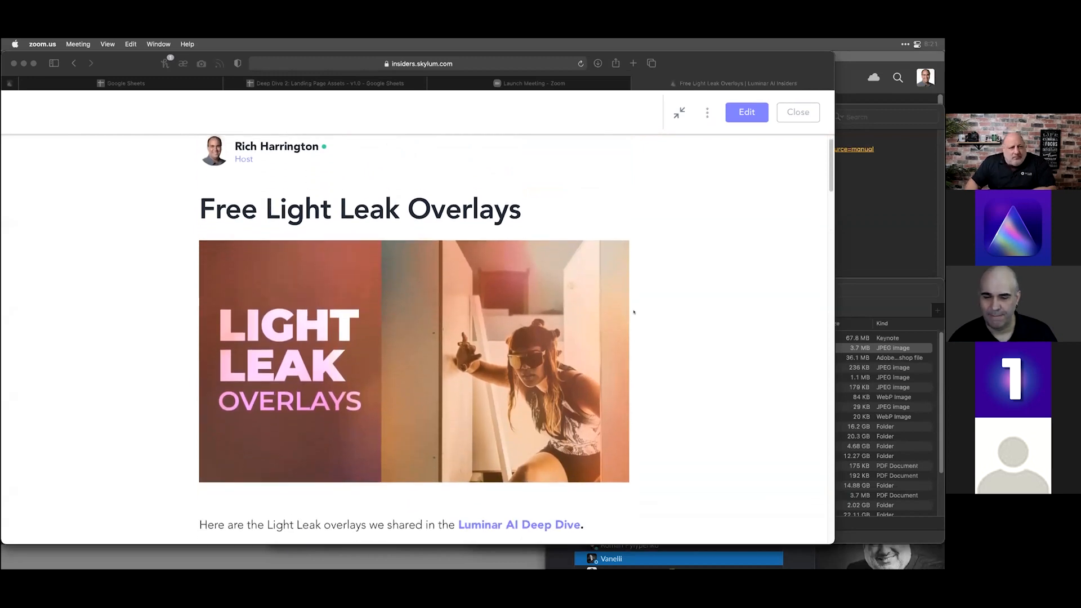
{"action": "scroll", "coordinate": [612, 288], "scroll_direction": "down", "scroll_amount": 1}
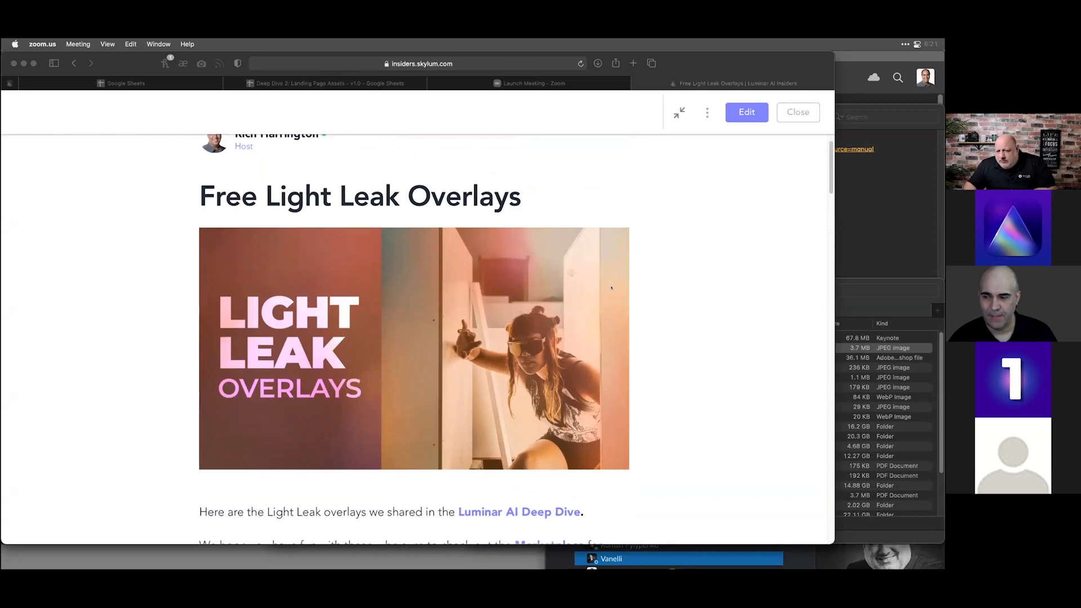
{"action": "scroll", "coordinate": [612, 287], "scroll_direction": "down", "scroll_amount": 1}
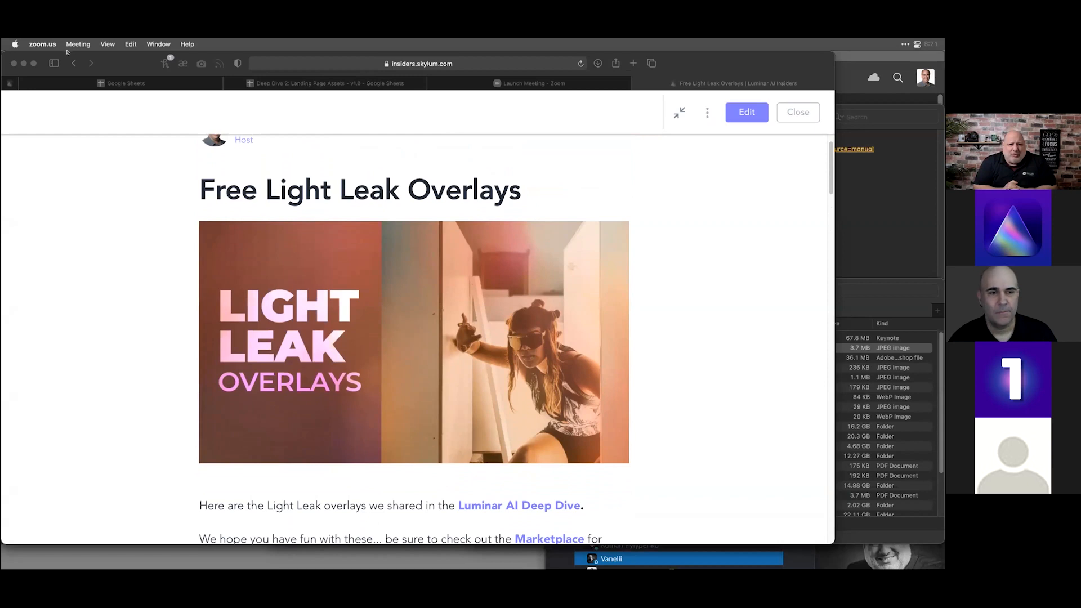
Show the overlays post full screen, including its download link, and play the opening of the embedded tutorial video before pausing it.
{"action": "left_click", "coordinate": [34, 63]}
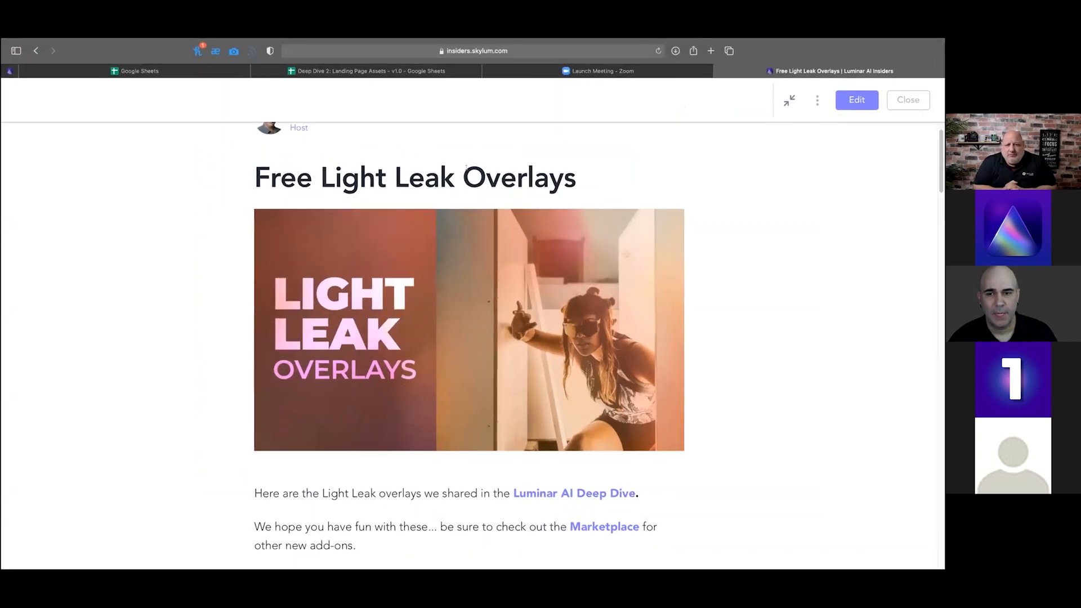
{"action": "scroll", "coordinate": [466, 167], "scroll_direction": "down", "scroll_amount": 2}
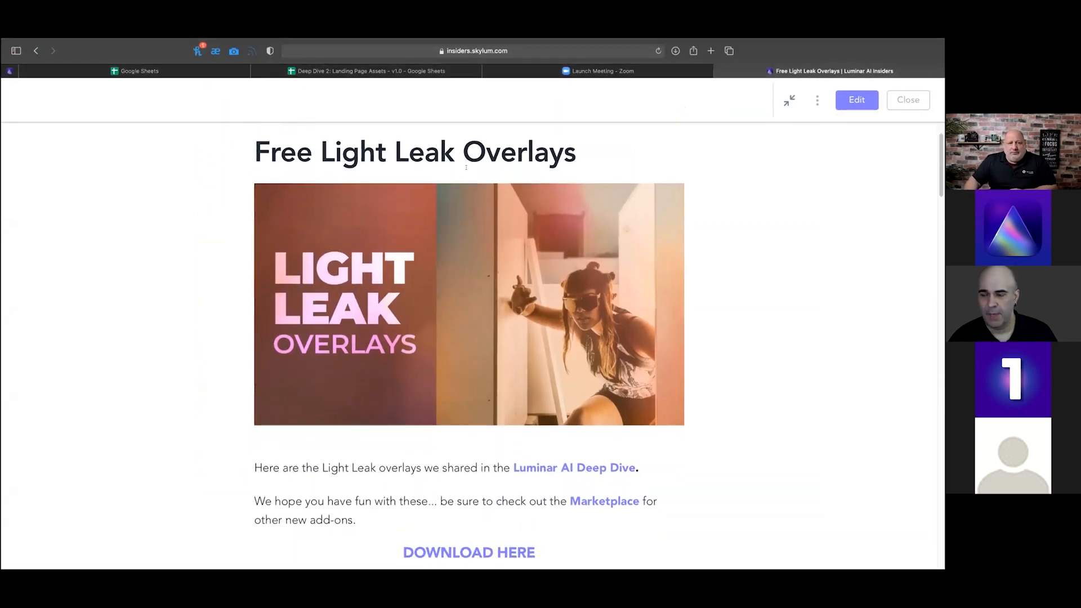
{"action": "scroll", "coordinate": [466, 168], "scroll_direction": "down", "scroll_amount": 2}
{"action": "scroll", "coordinate": [463, 169], "scroll_direction": "down", "scroll_amount": 5}
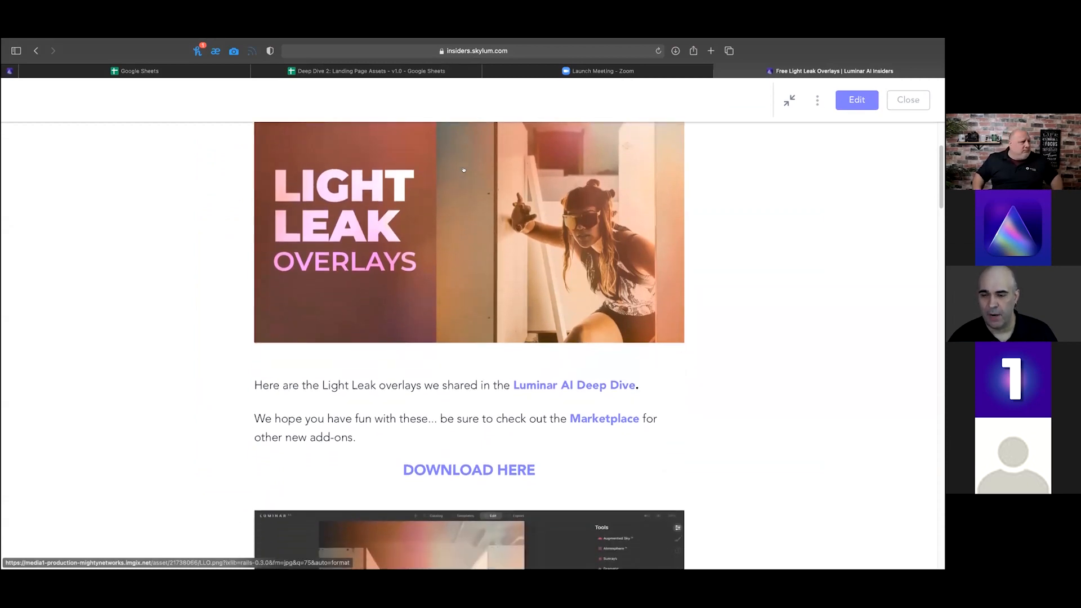
{"action": "scroll", "coordinate": [464, 169], "scroll_direction": "down", "scroll_amount": 10}
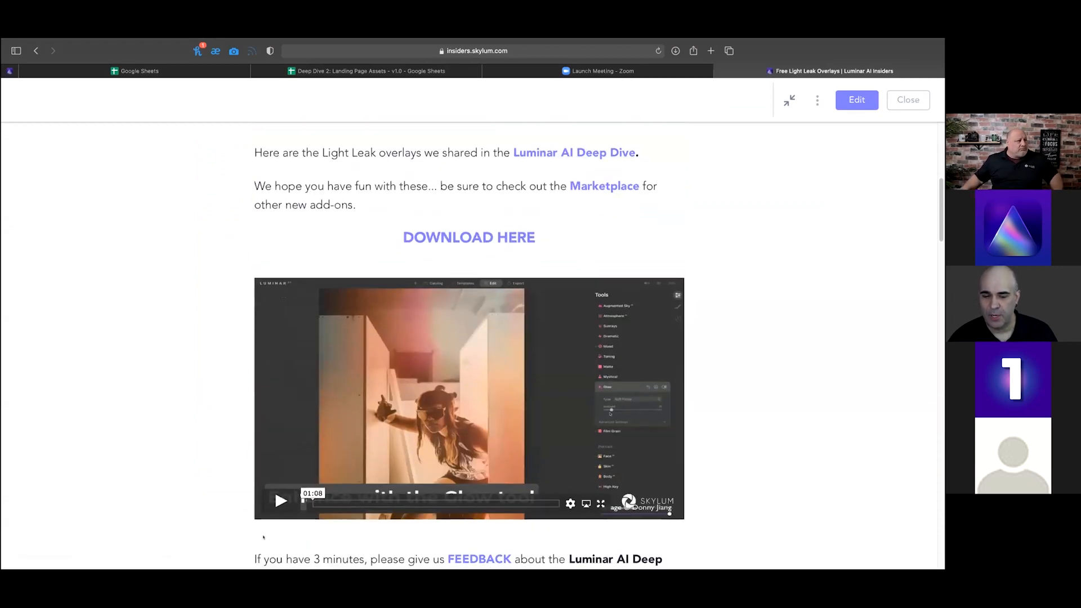
{"action": "left_click", "coordinate": [269, 496]}
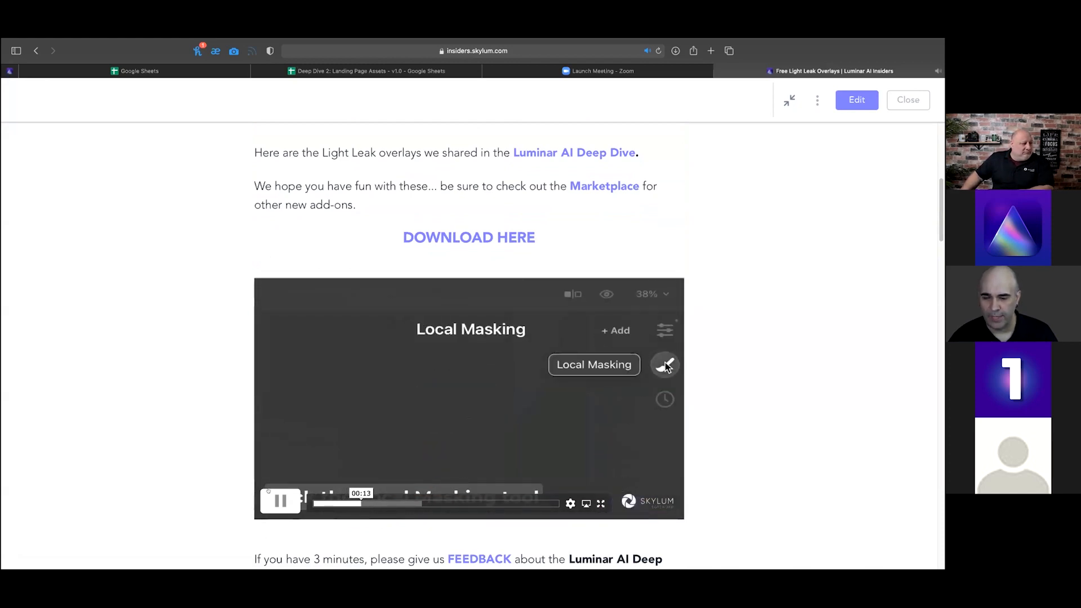
{"action": "left_click", "coordinate": [276, 500]}
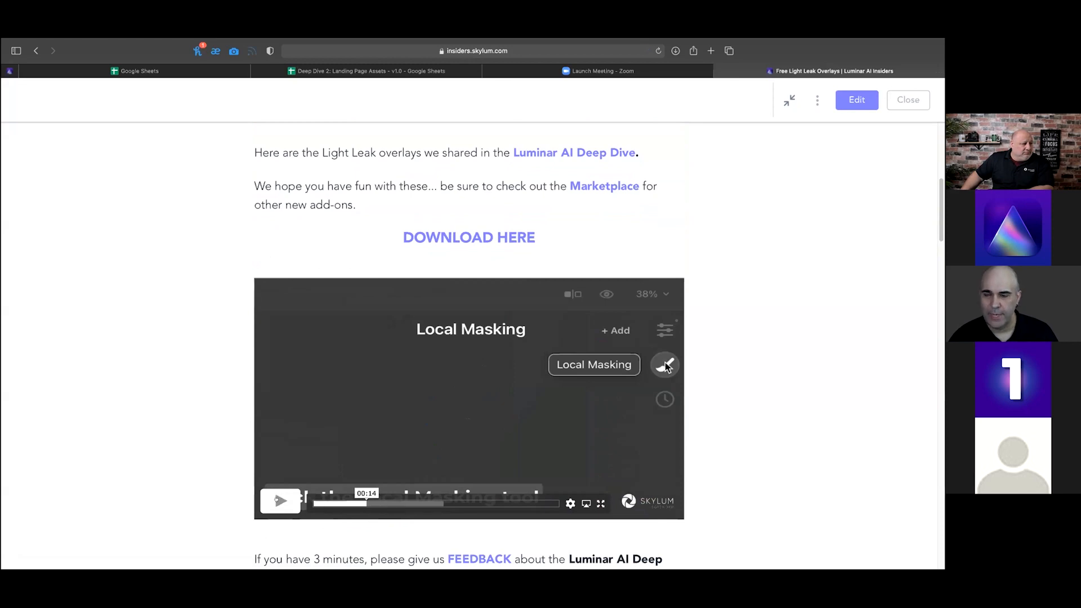
Switch to Luminar AI and edit the concert photo with Accent at 68 and Structure Amount at 42.
{"action": "key", "text": "super+Tab"}
{"action": "left_click", "coordinate": [305, 279]}
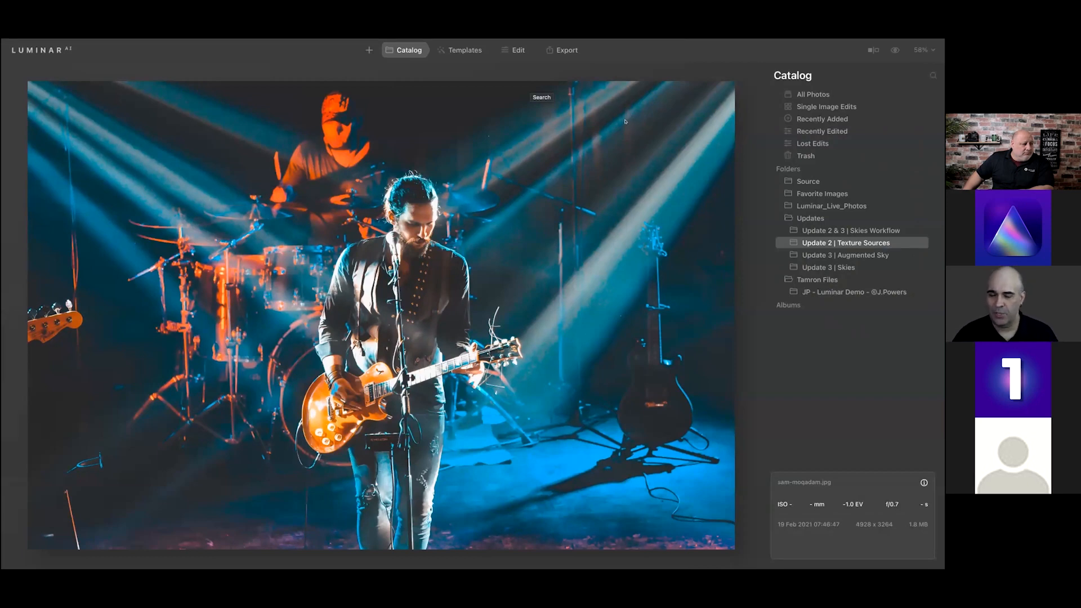
{"action": "left_click", "coordinate": [508, 49]}
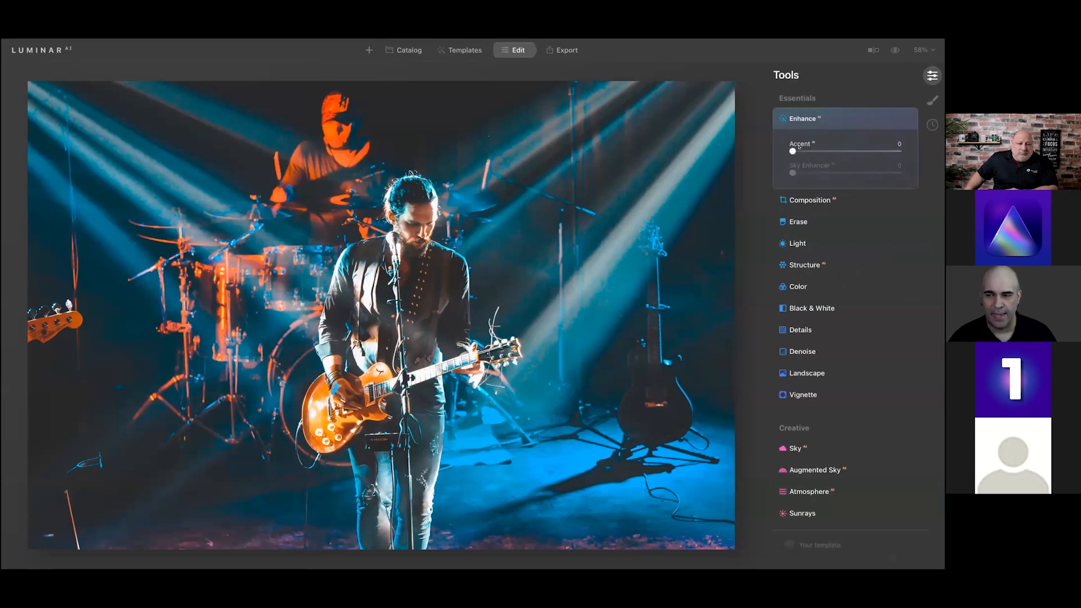
{"action": "left_click_drag", "start_coordinate": [793, 151], "coordinate": [862, 160]}
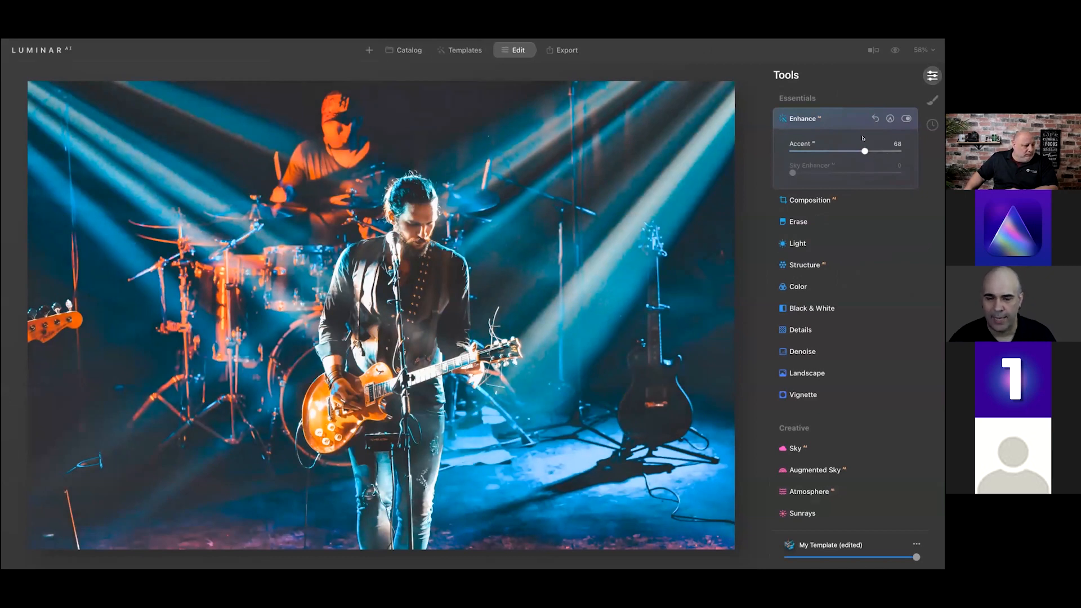
{"action": "left_click", "coordinate": [823, 264]}
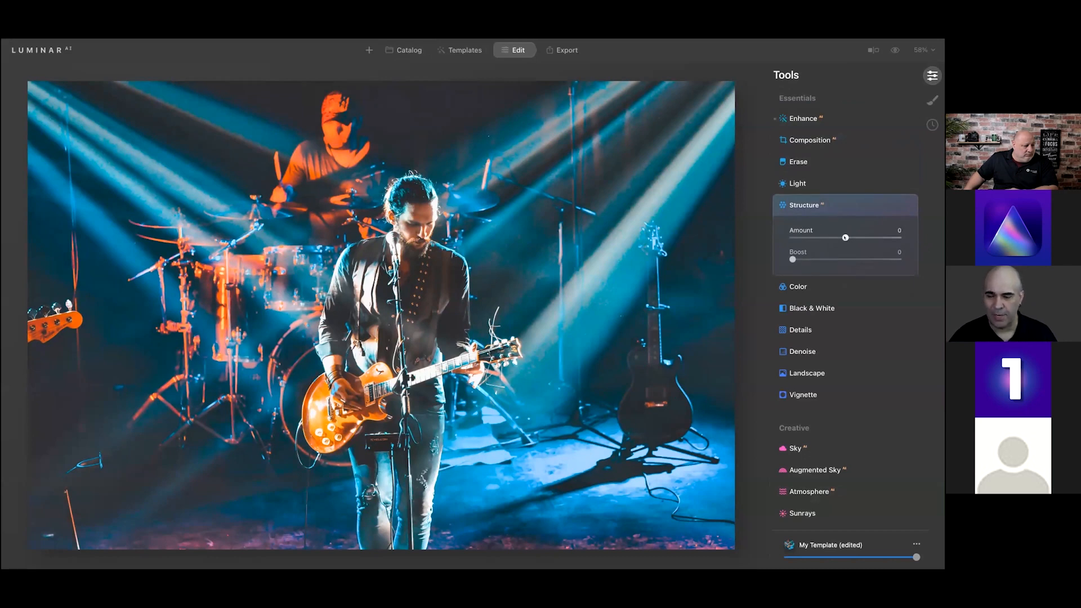
{"action": "left_click_drag", "start_coordinate": [846, 237], "coordinate": [869, 231]}
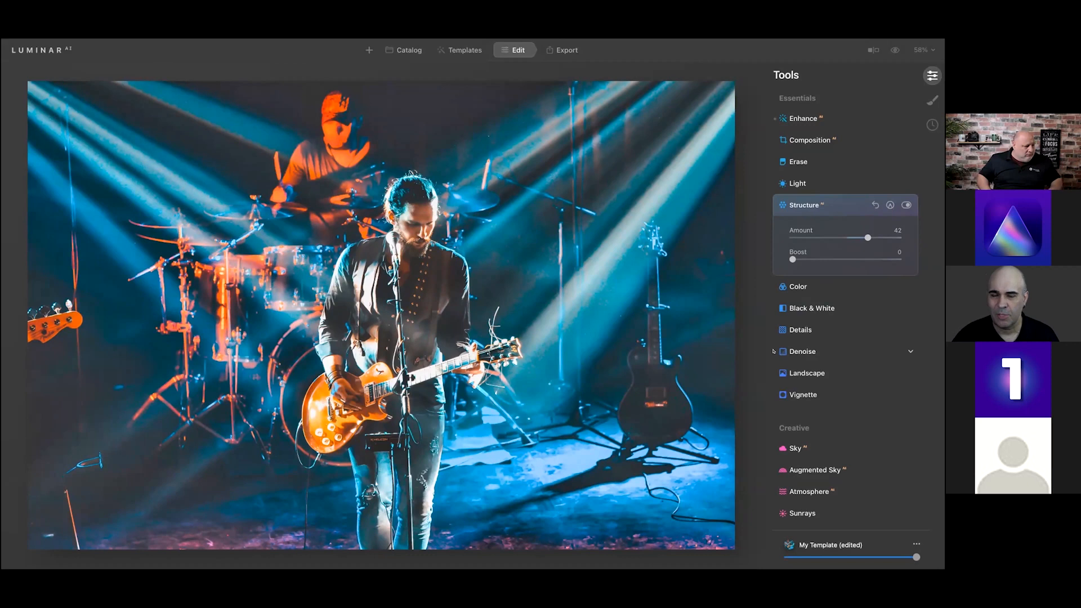
Add a Texture local mask to the concert photo and open the file chooser for loading a texture.
{"action": "left_click", "coordinate": [929, 100]}
{"action": "left_click", "coordinate": [901, 76]}
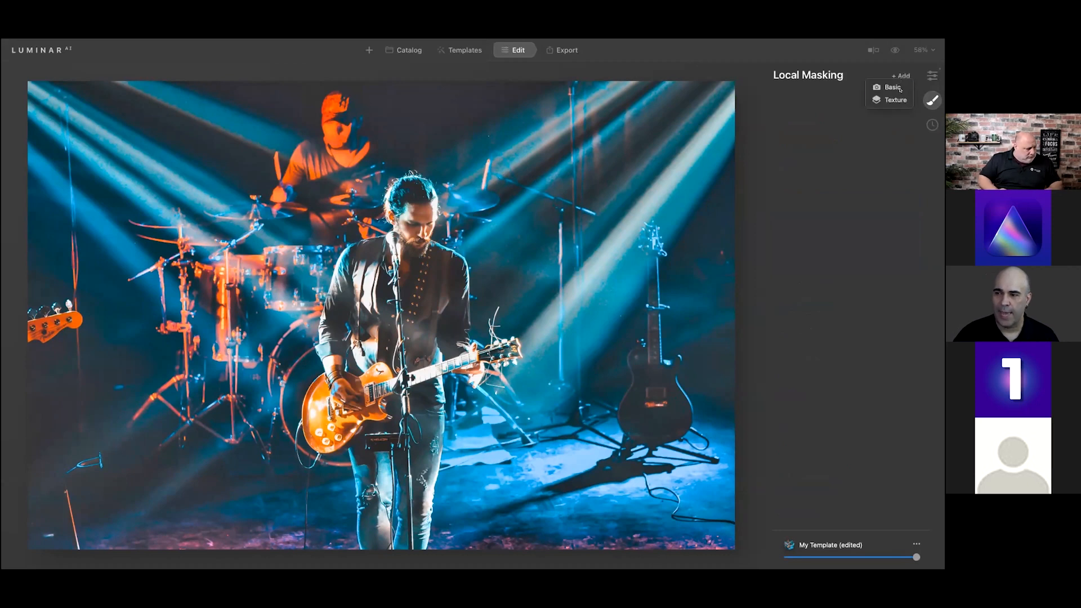
{"action": "left_click", "coordinate": [898, 99]}
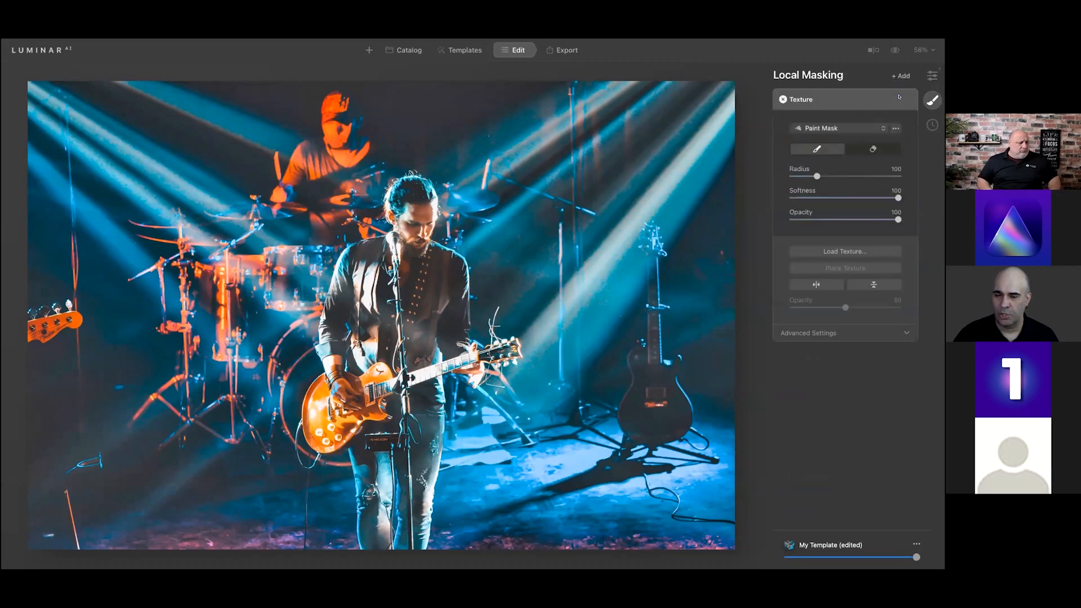
{"action": "left_click", "coordinate": [845, 250]}
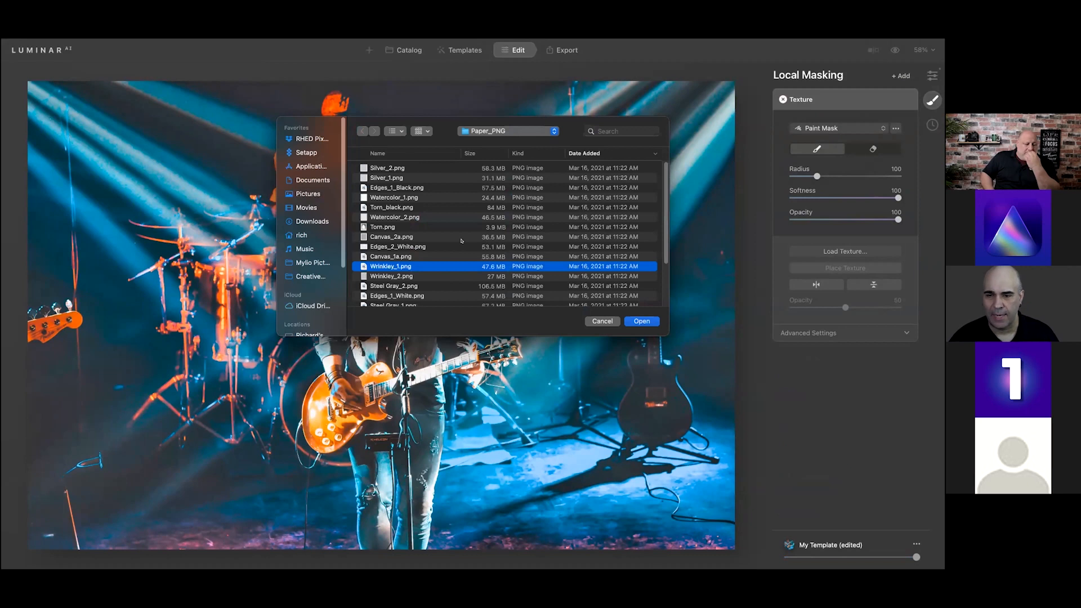
Browse in the file chooser to the Light_Leaks folder inside the Desktop's Demo Library_RH Textures folder.
{"action": "double_click", "coordinate": [396, 167]}
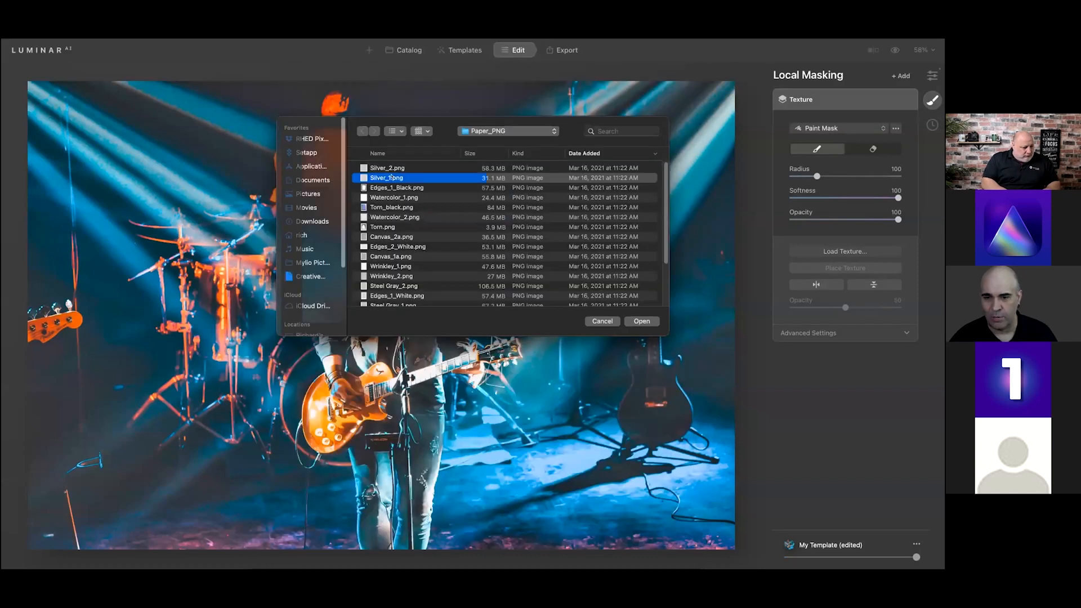
{"action": "key", "text": "super+Up"}
{"action": "key", "text": "super+Up"}
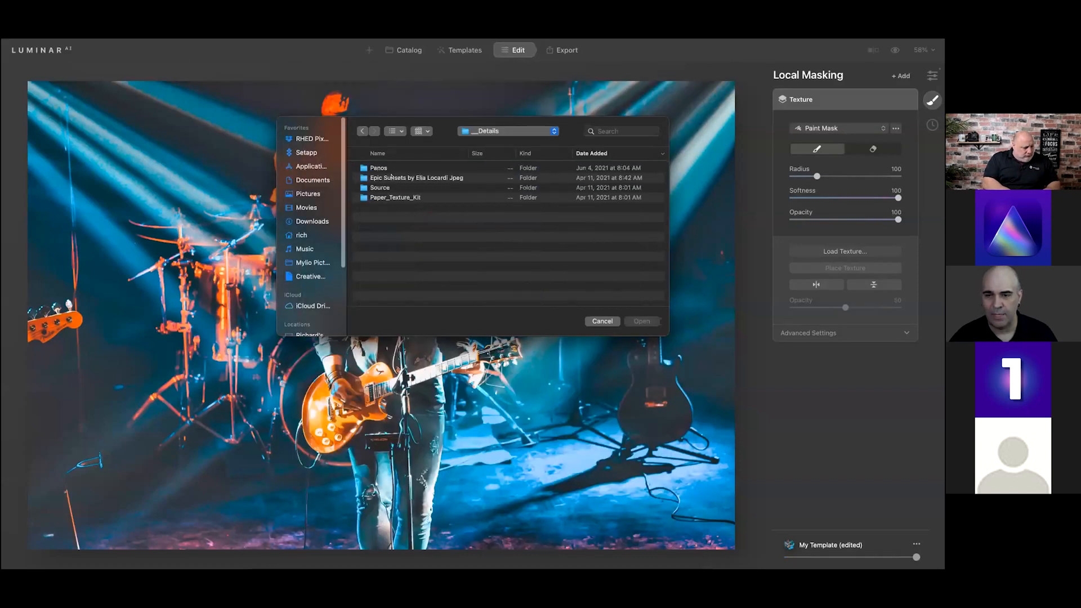
{"action": "key", "text": "super+Up"}
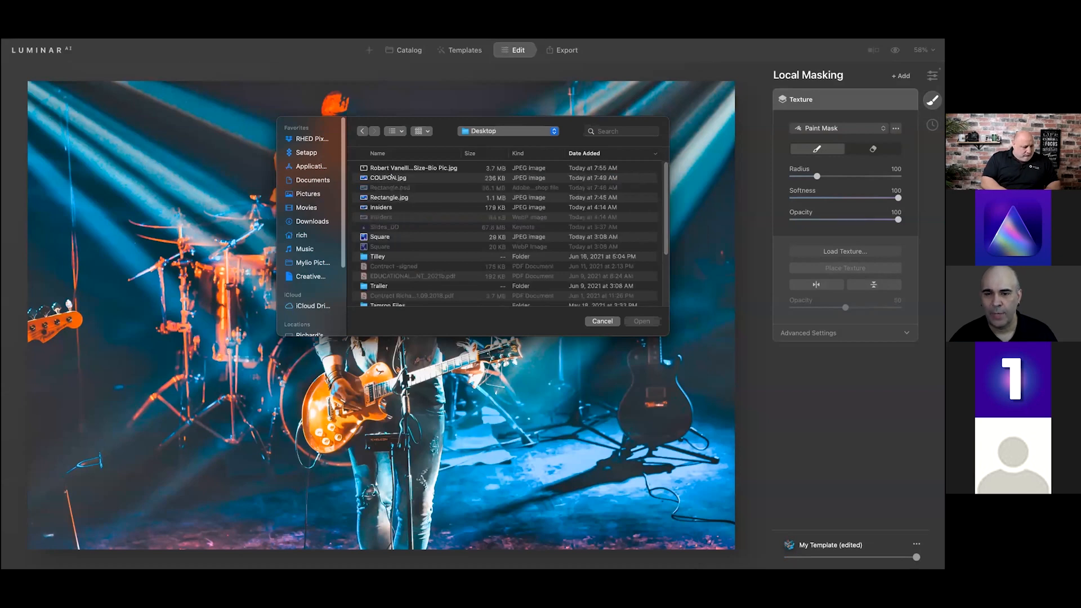
{"action": "key", "text": "super+Up"}
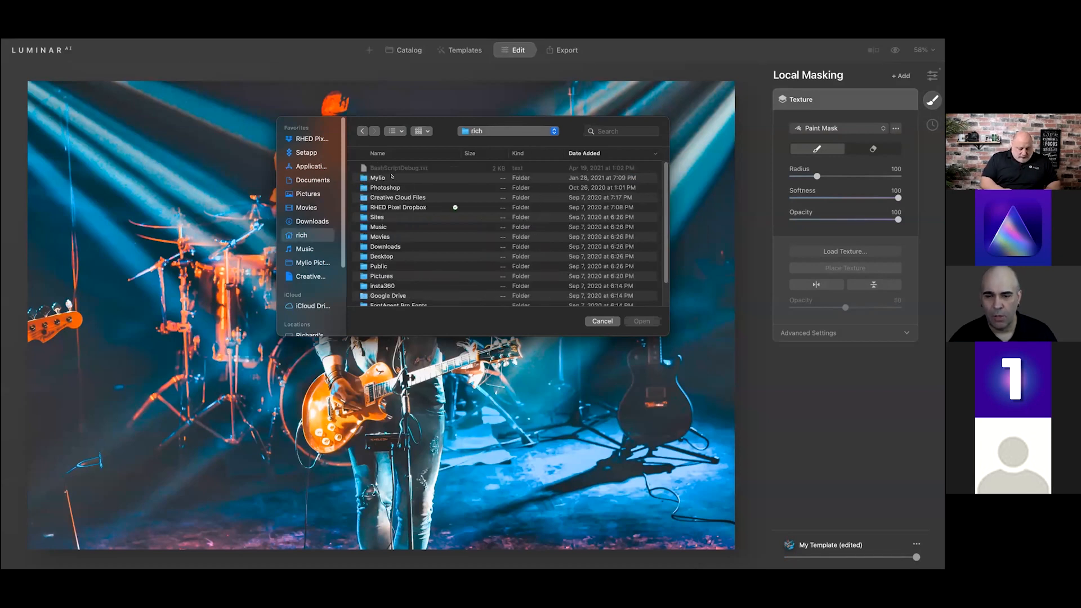
{"action": "key", "text": "super+d"}
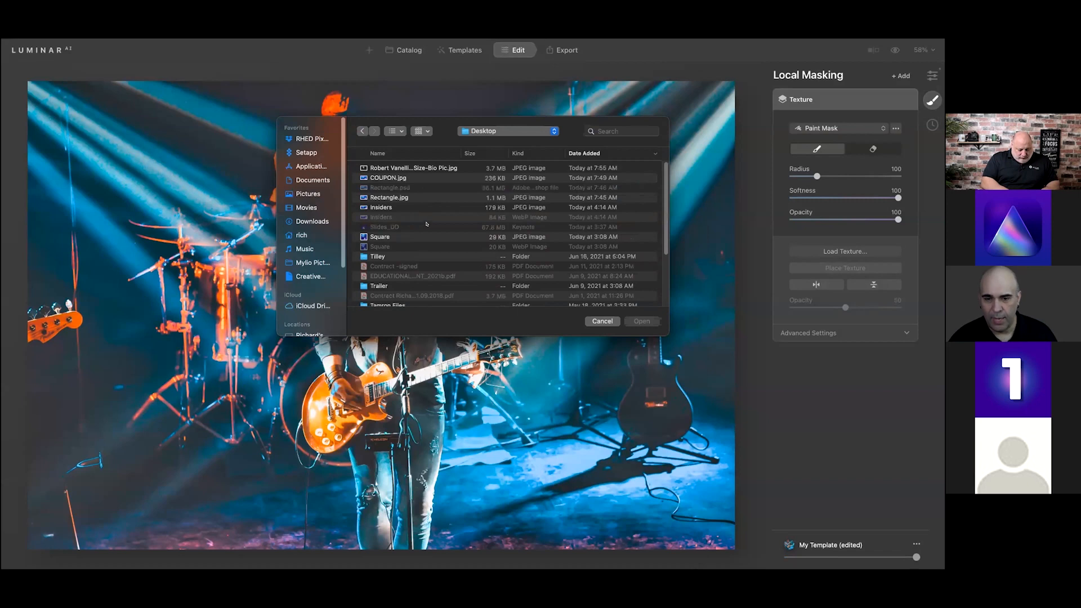
{"action": "scroll", "coordinate": [426, 224], "scroll_direction": "down", "scroll_amount": 7}
{"action": "scroll", "coordinate": [423, 229], "scroll_direction": "down", "scroll_amount": 2}
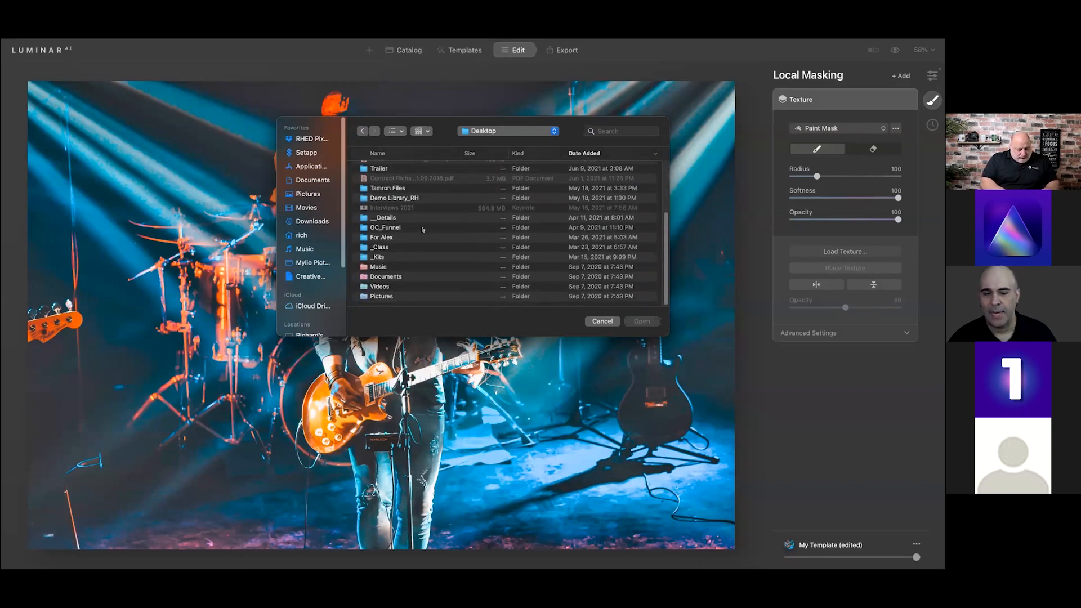
{"action": "double_click", "coordinate": [399, 198]}
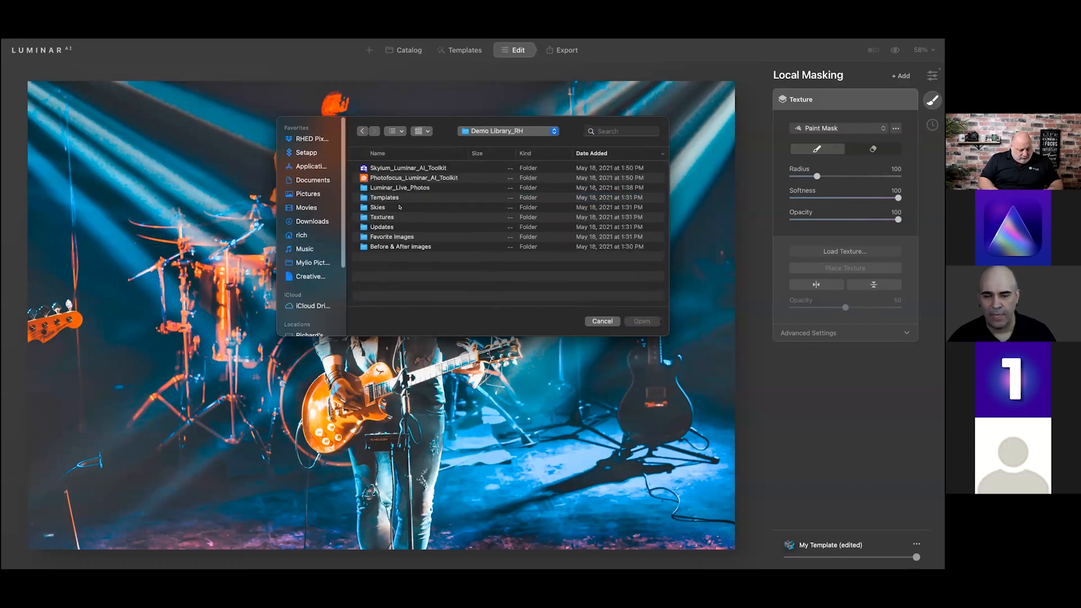
{"action": "double_click", "coordinate": [381, 217]}
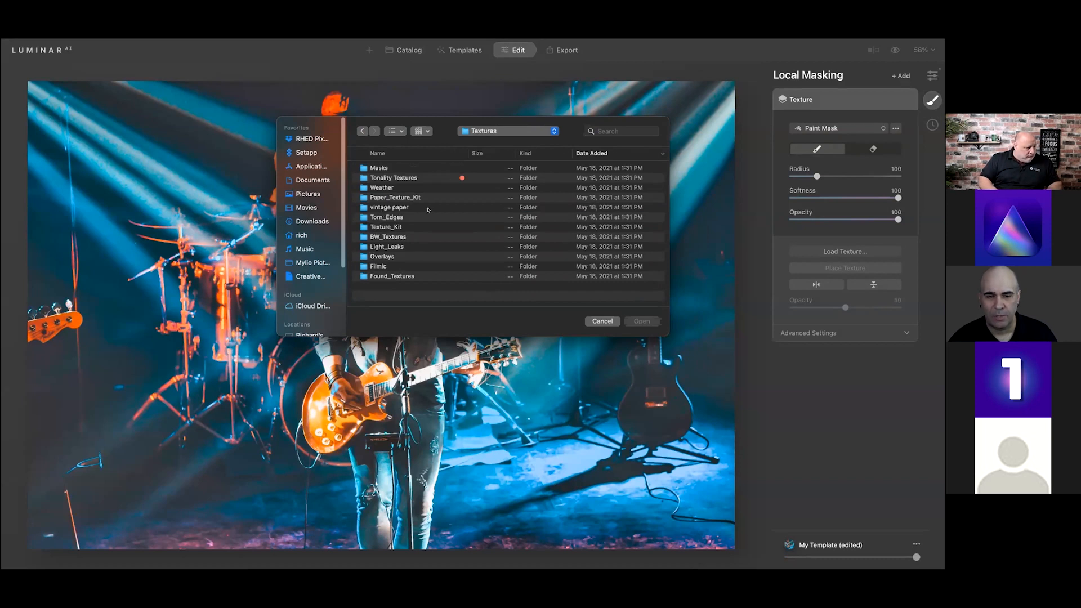
{"action": "double_click", "coordinate": [394, 245]}
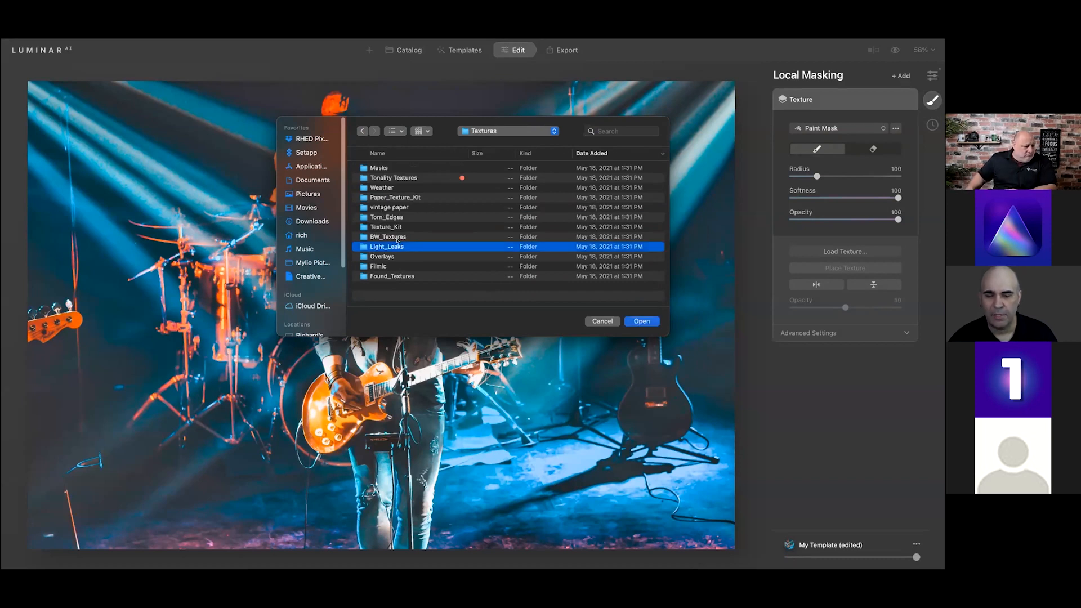
Sort the light leak files by name, then preview Leaks_07.png and load it as the mask's texture.
{"action": "left_click", "coordinate": [383, 154]}
{"action": "scroll", "coordinate": [419, 255], "scroll_direction": "down", "scroll_amount": 3}
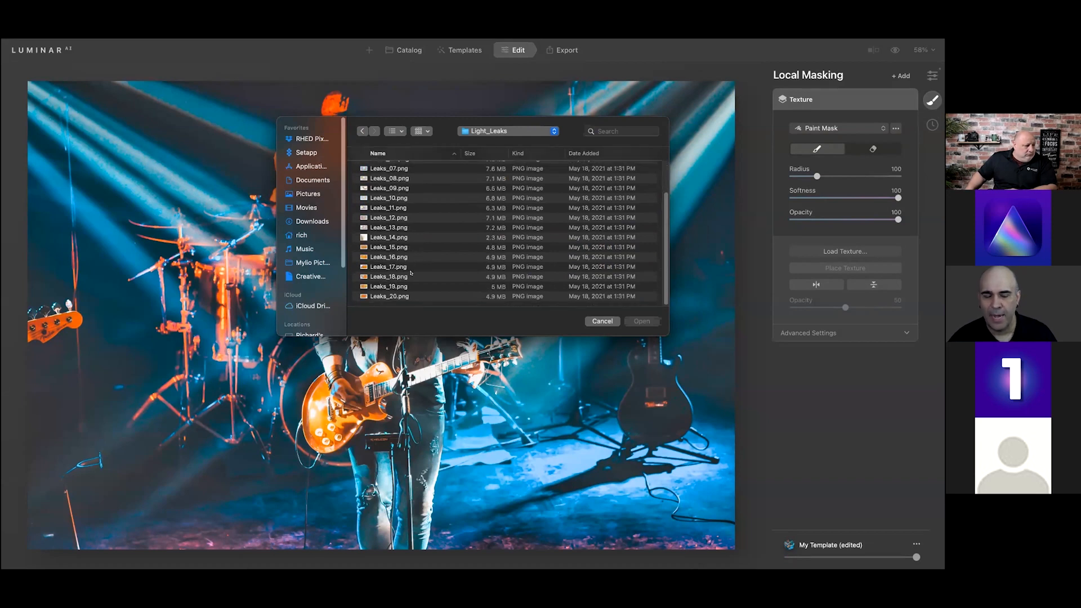
{"action": "scroll", "coordinate": [390, 248], "scroll_direction": "up", "scroll_amount": 2}
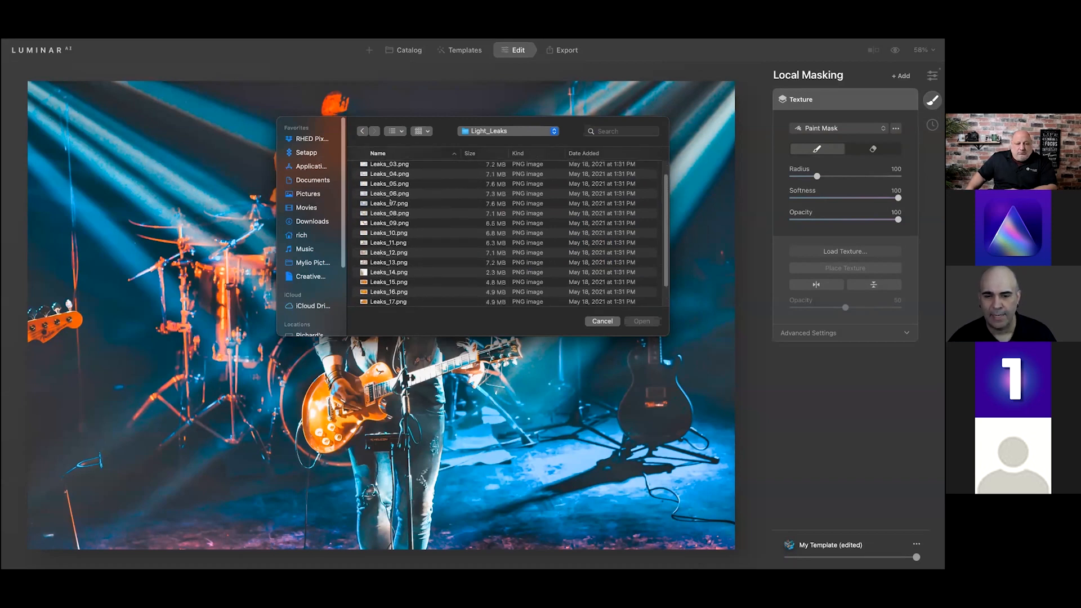
{"action": "left_click", "coordinate": [390, 202]}
{"action": "double_click", "coordinate": [390, 203]}
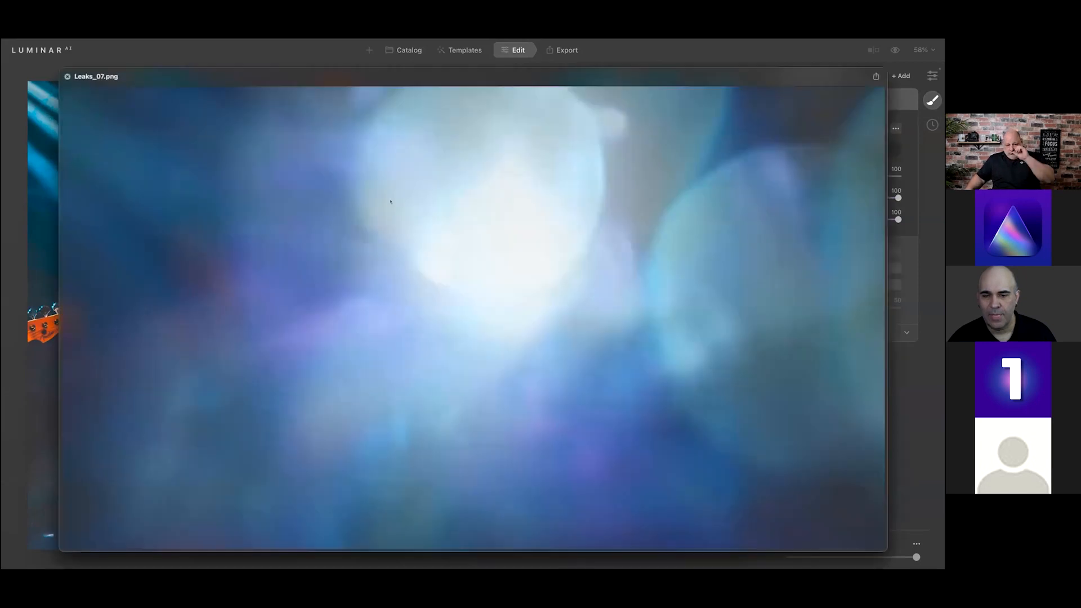
{"action": "key", "text": "space"}
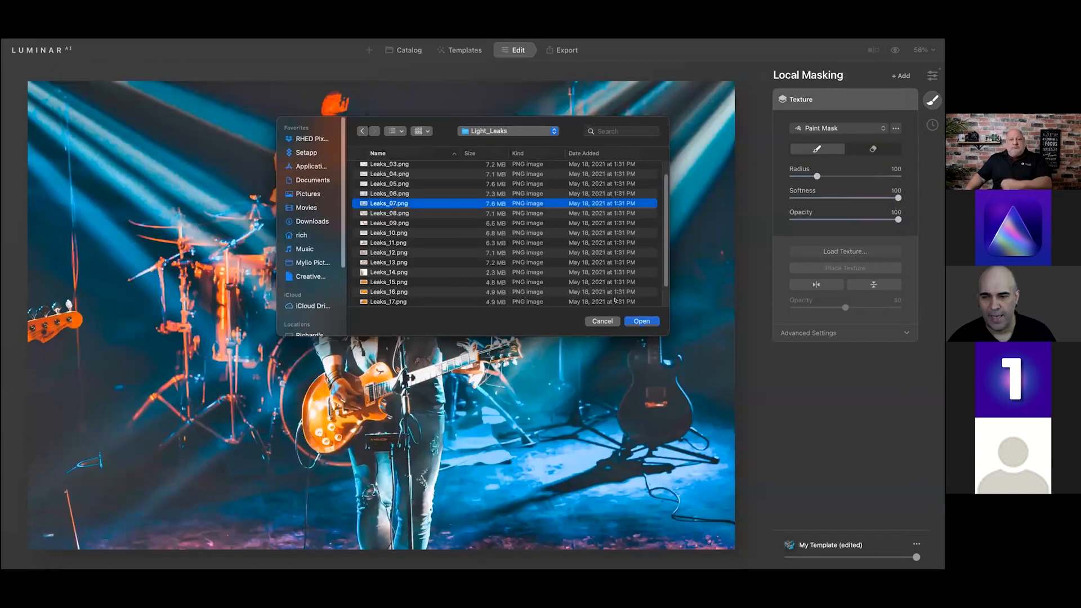
{"action": "left_click", "coordinate": [640, 319]}
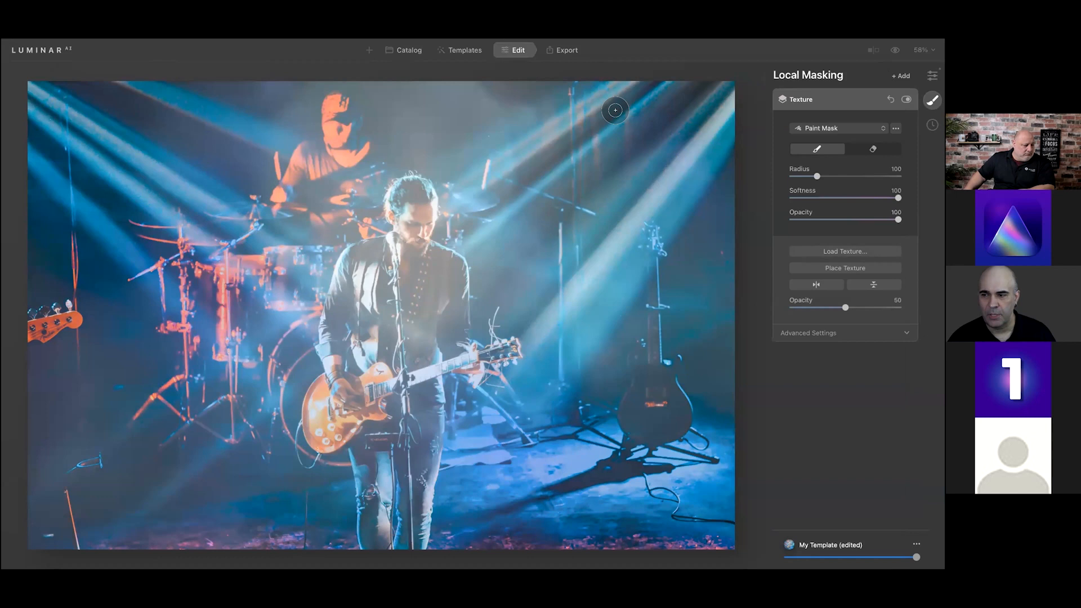
Set the light leak texture's blend mode to Screen and its opacity to 30.
{"action": "left_click_drag", "start_coordinate": [837, 308], "coordinate": [852, 309]}
{"action": "left_click", "coordinate": [852, 308]}
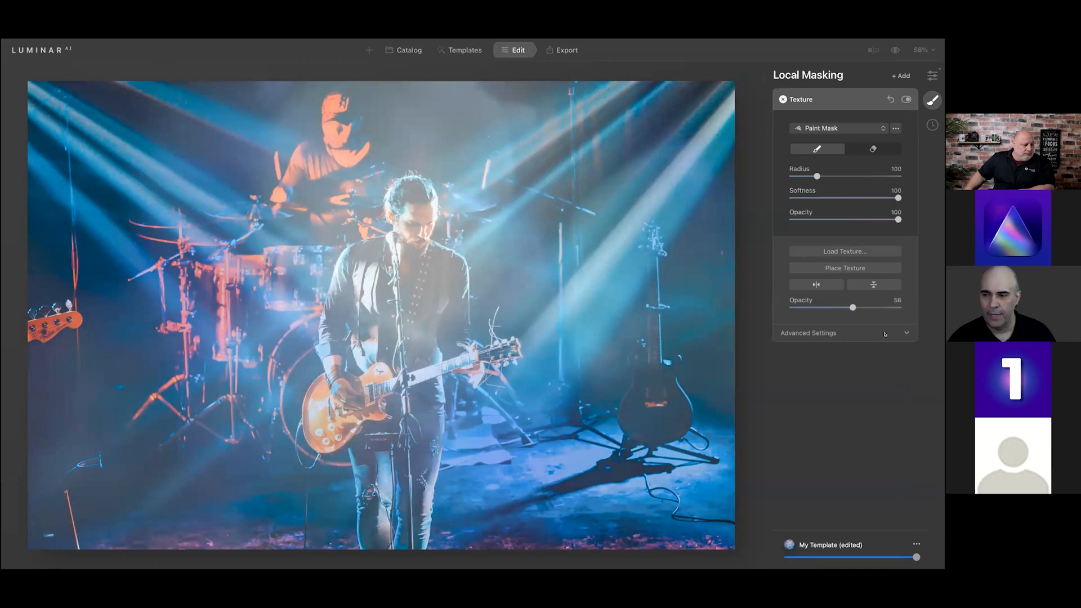
{"action": "left_click", "coordinate": [908, 330]}
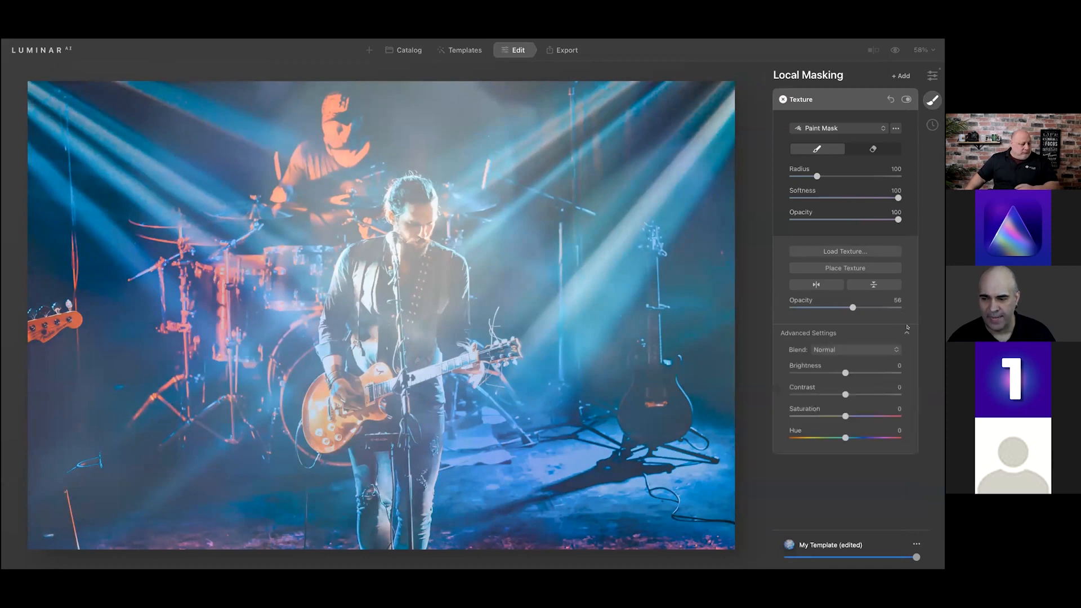
{"action": "left_click", "coordinate": [868, 350]}
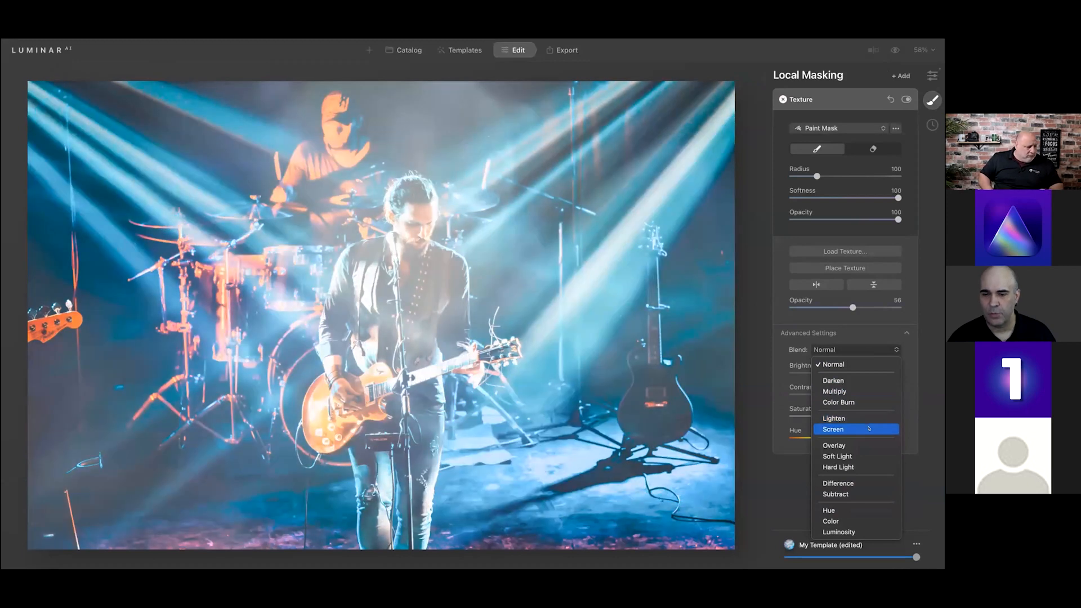
{"action": "left_click", "coordinate": [869, 428]}
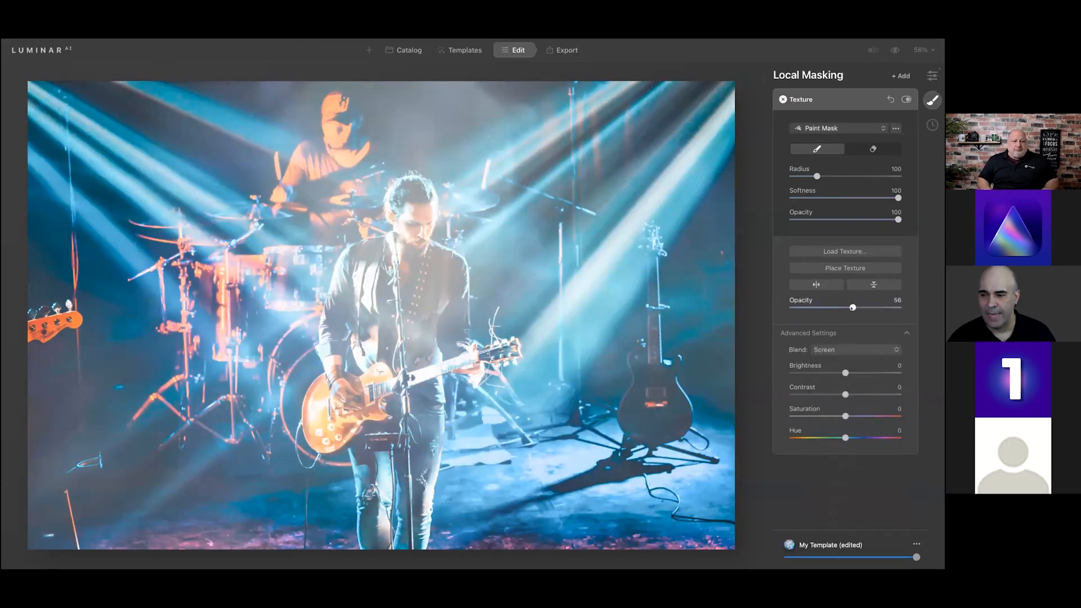
{"action": "left_click_drag", "start_coordinate": [846, 308], "coordinate": [820, 308]}
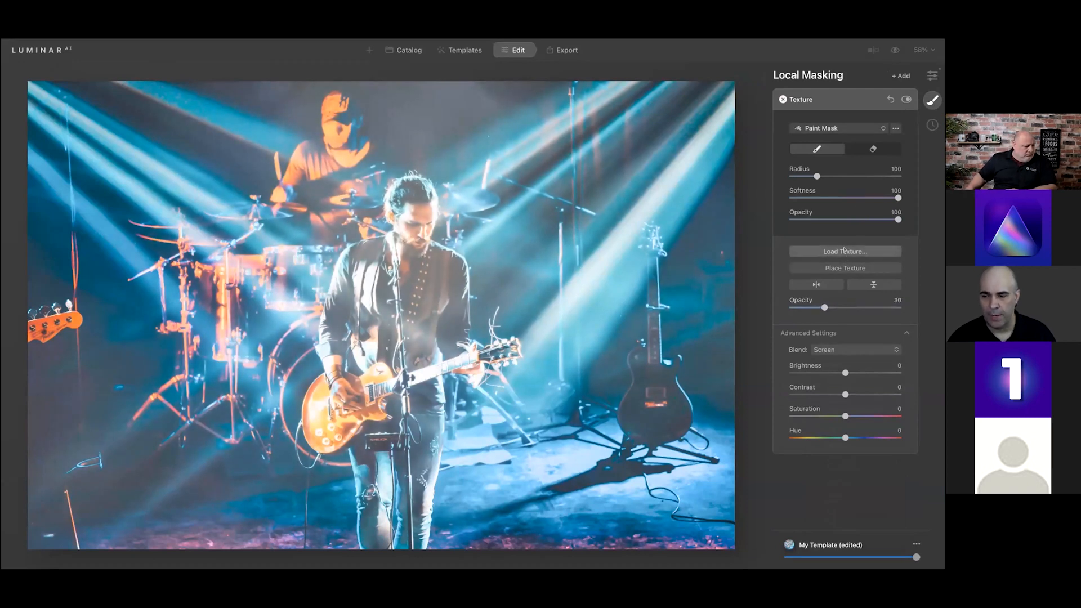
Add a second Texture local mask to the concert photo and load Leaks_14.png into it.
{"action": "left_click", "coordinate": [844, 250]}
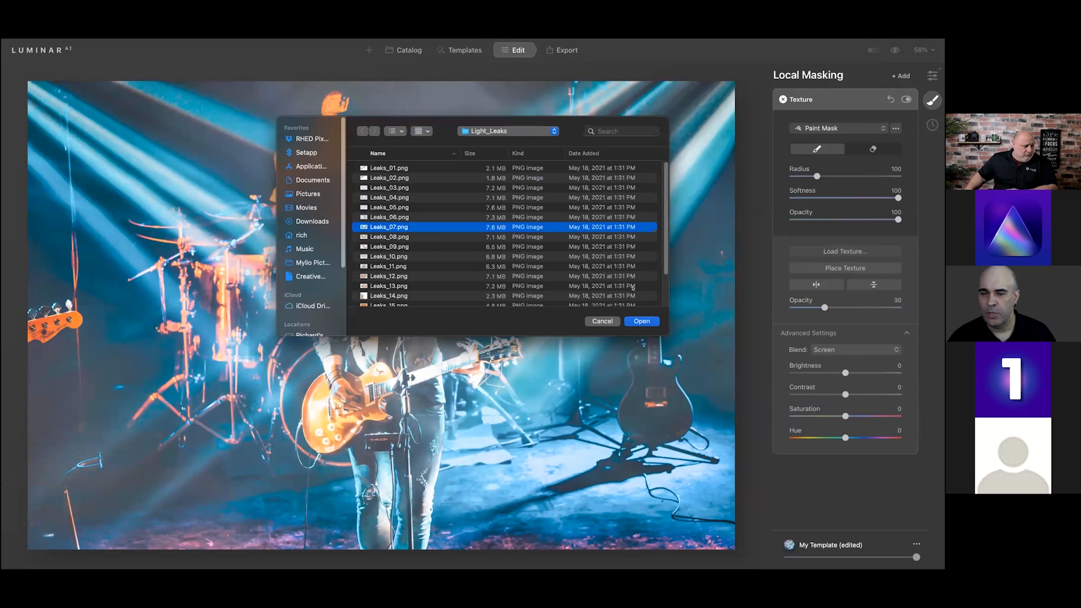
{"action": "key", "text": "Return"}
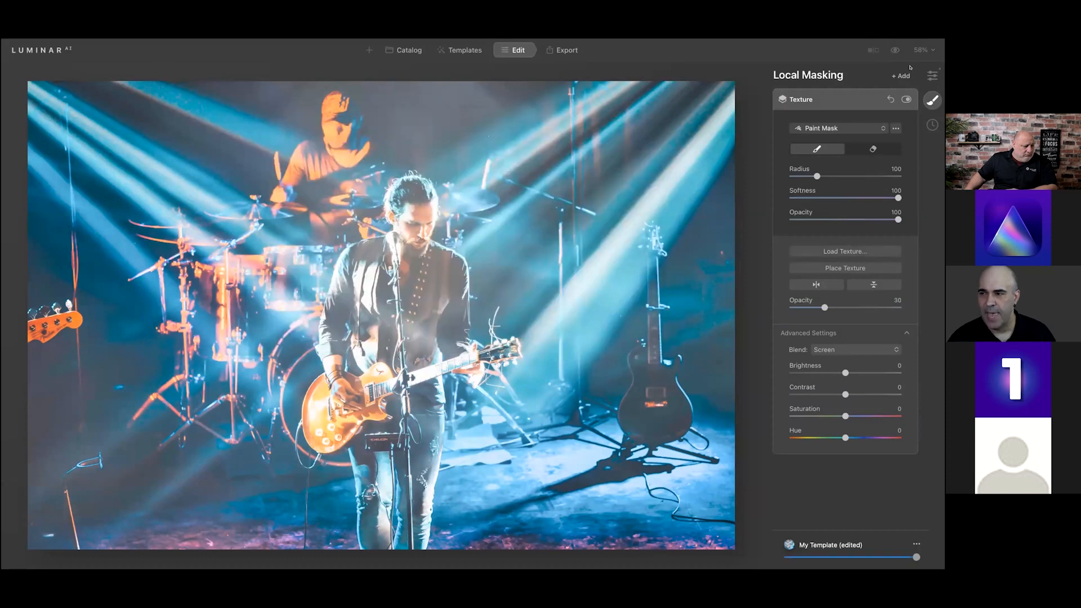
{"action": "mouse_move", "coordinate": [870, 63]}
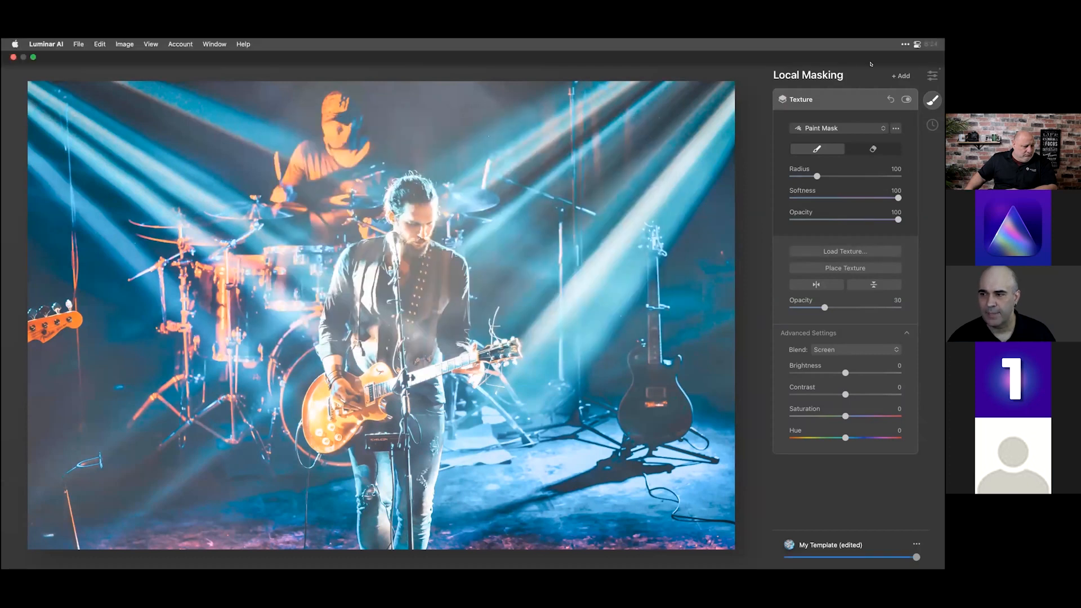
{"action": "left_click", "coordinate": [899, 76]}
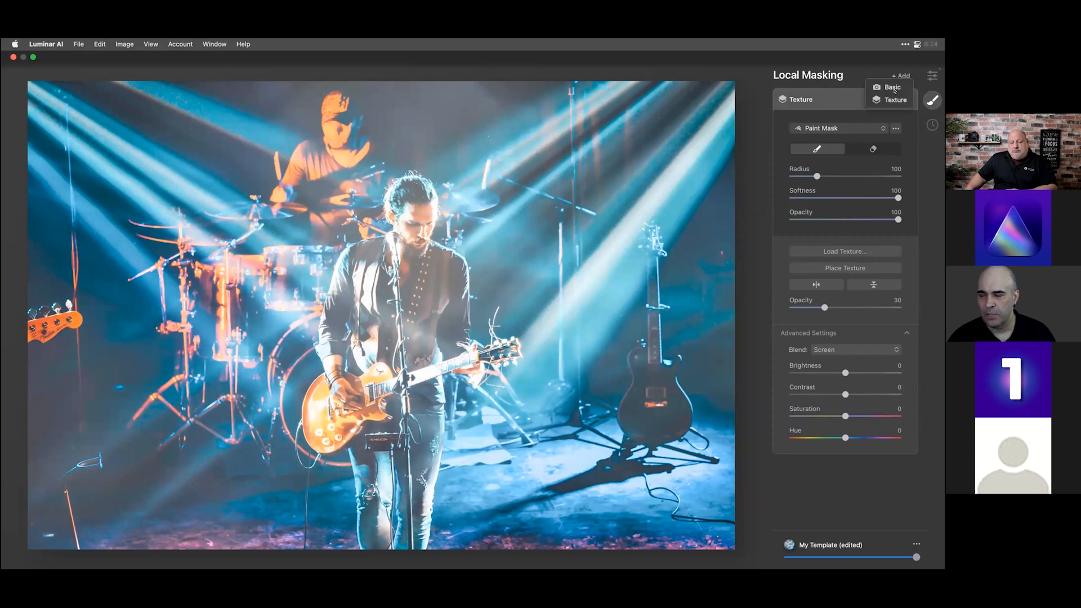
{"action": "left_click", "coordinate": [894, 93]}
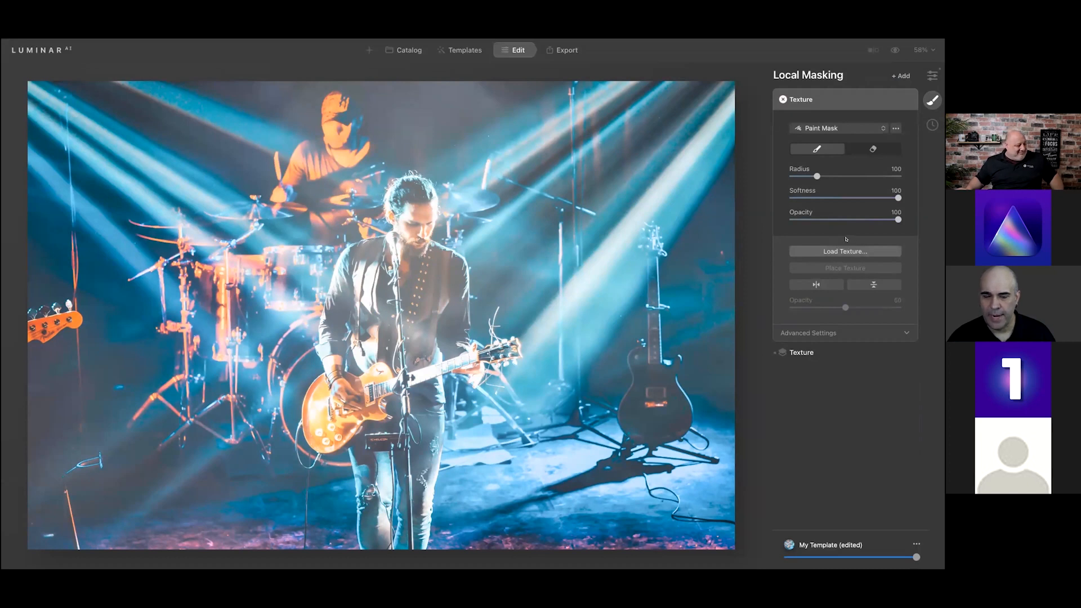
{"action": "left_click", "coordinate": [845, 251]}
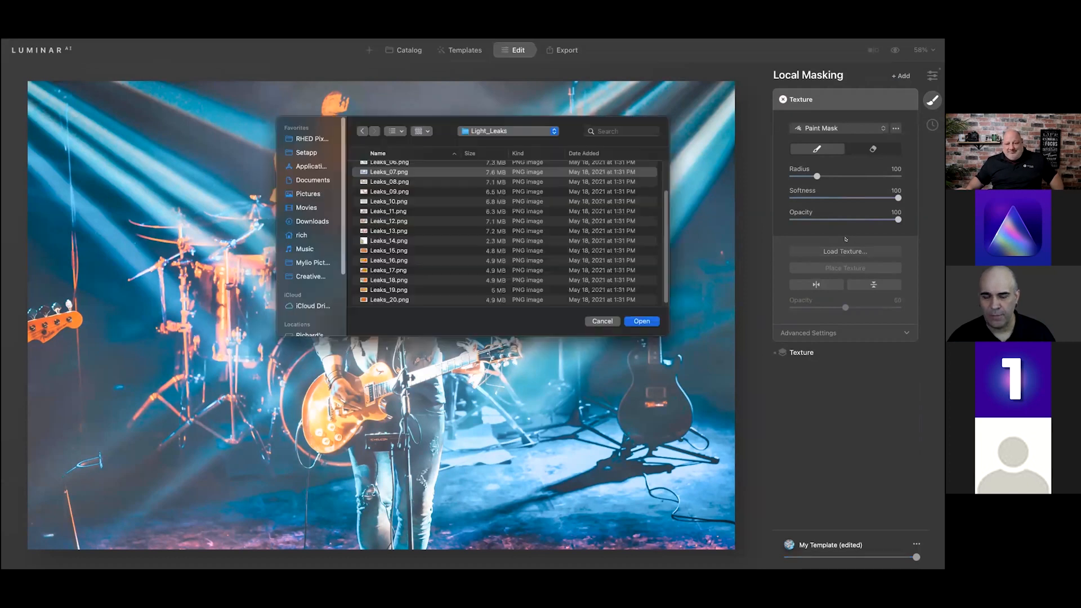
{"action": "left_click", "coordinate": [398, 241]}
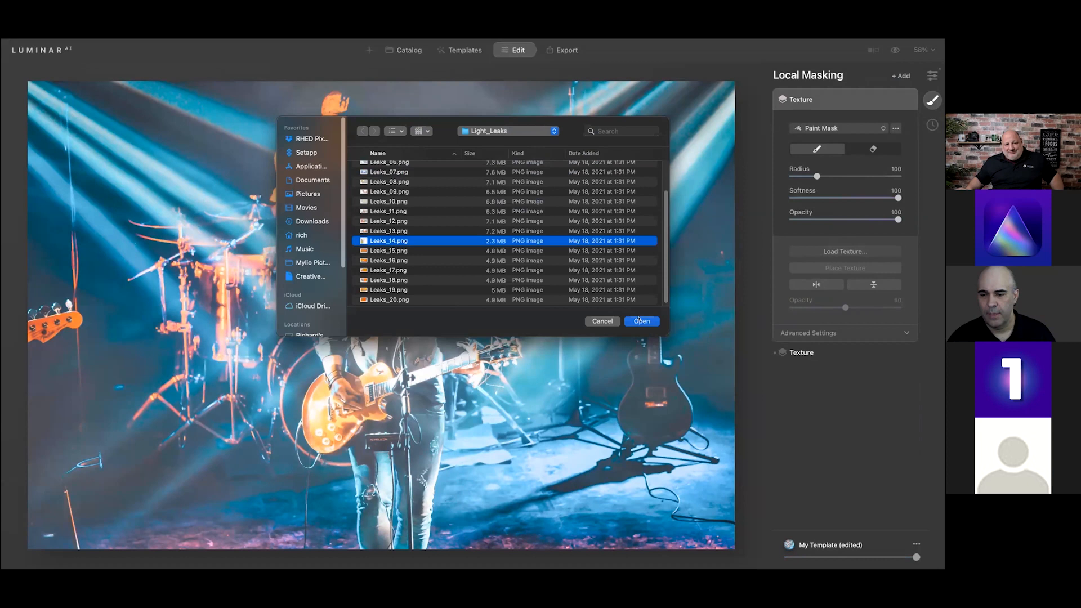
{"action": "left_click", "coordinate": [642, 321]}
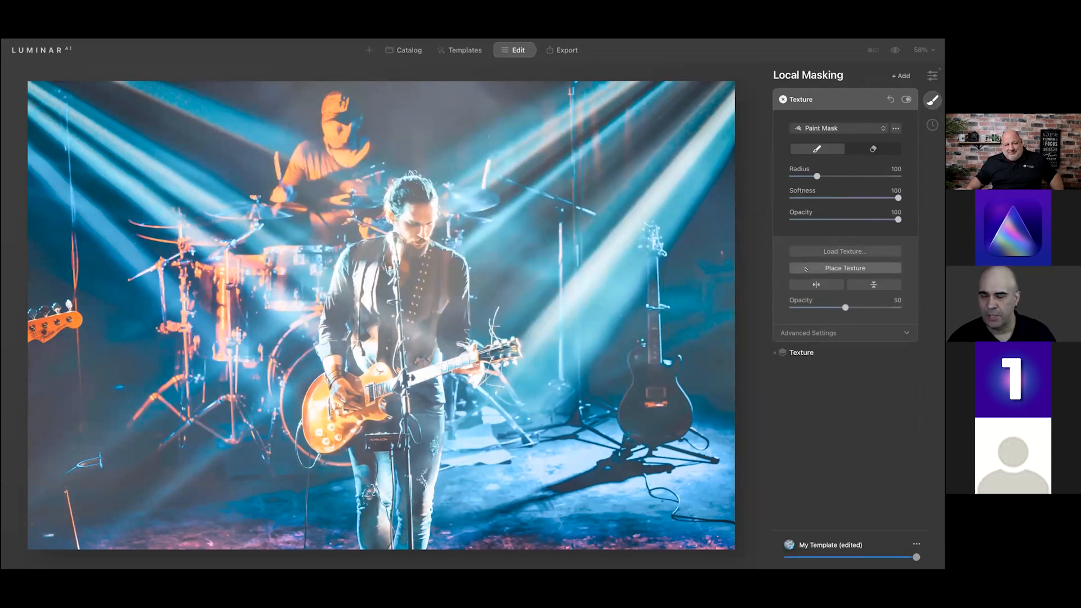
Set the second light leak's opacity to 36 and flip the texture horizontally.
{"action": "mouse_move", "coordinate": [844, 308]}
{"action": "left_mouse_down"}
{"action": "mouse_move", "coordinate": [876, 308]}
{"action": "mouse_move", "coordinate": [830, 308]}
{"action": "left_mouse_up"}
{"action": "left_click", "coordinate": [817, 285]}
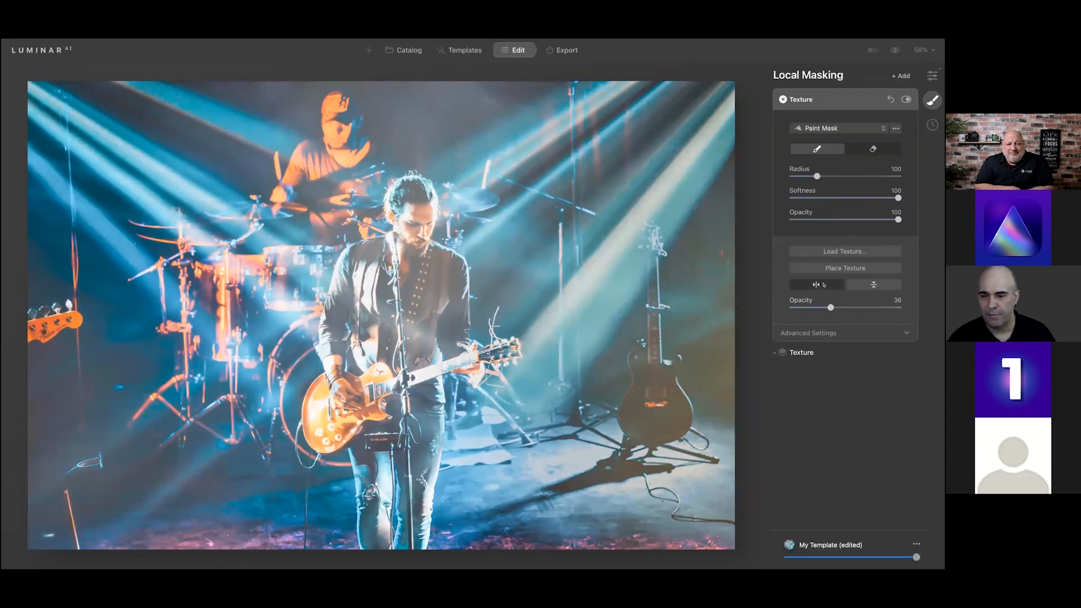
Place the texture with its top edge just above the photo and its left edge stretched well beyond it, and set its opacity to 59.
{"action": "left_click", "coordinate": [831, 266]}
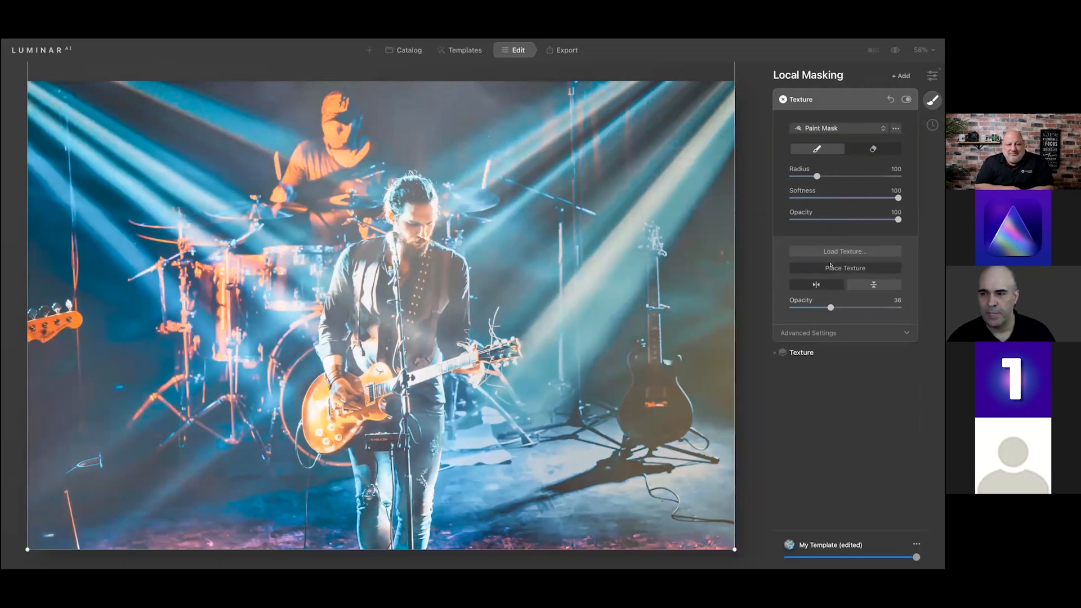
{"action": "key", "text": "super+minus"}
{"action": "key", "text": "super+minus"}
{"action": "key", "text": "super+minus"}
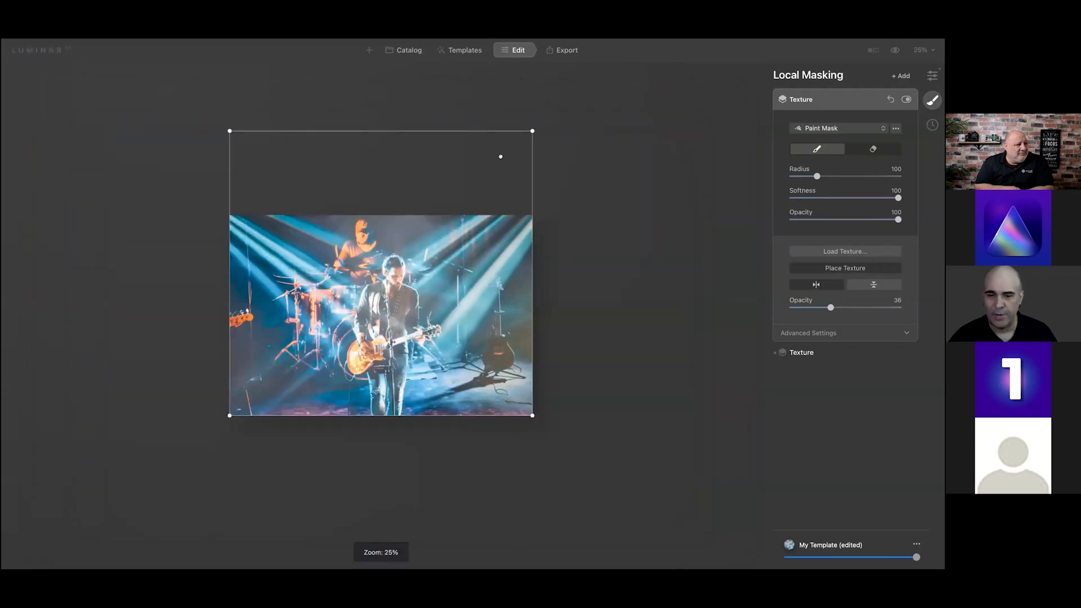
{"action": "left_click_drag", "start_coordinate": [468, 130], "coordinate": [468, 208]}
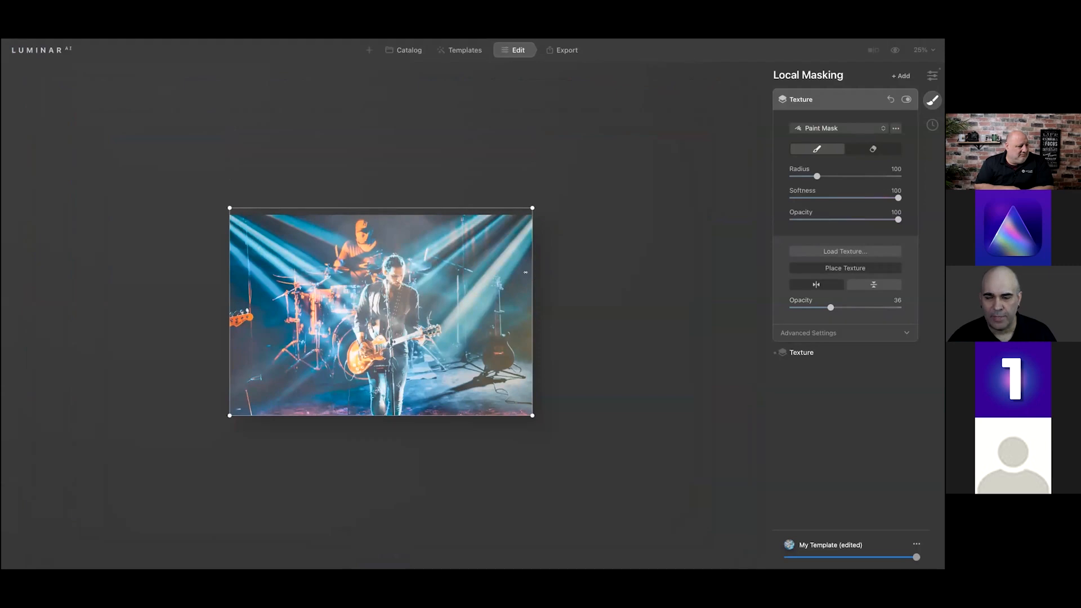
{"action": "left_click_drag", "start_coordinate": [216, 302], "coordinate": [91, 293]}
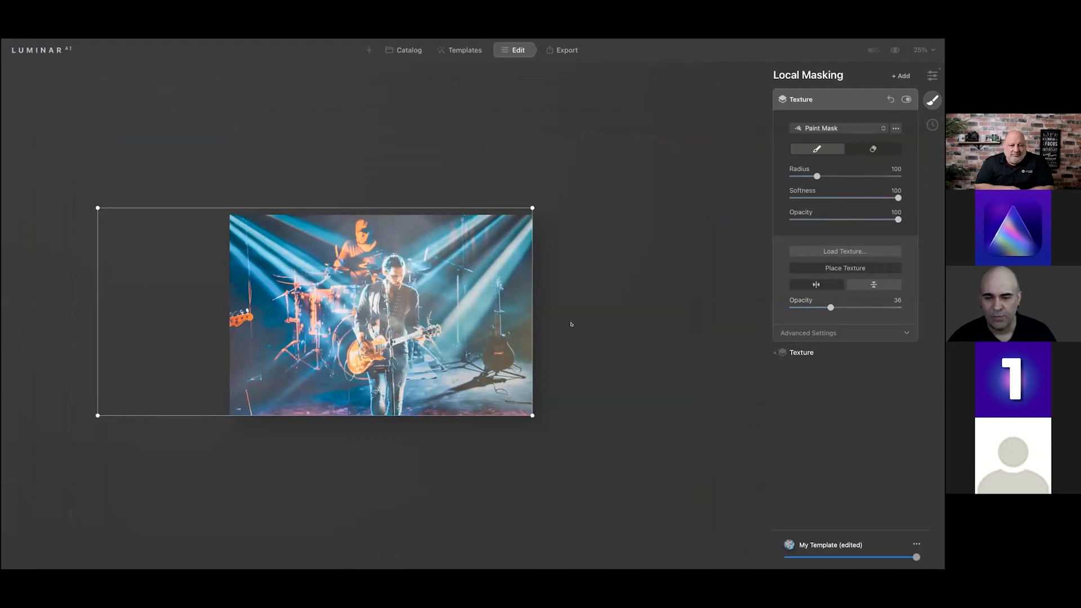
{"action": "left_click_drag", "start_coordinate": [830, 308], "coordinate": [855, 303]}
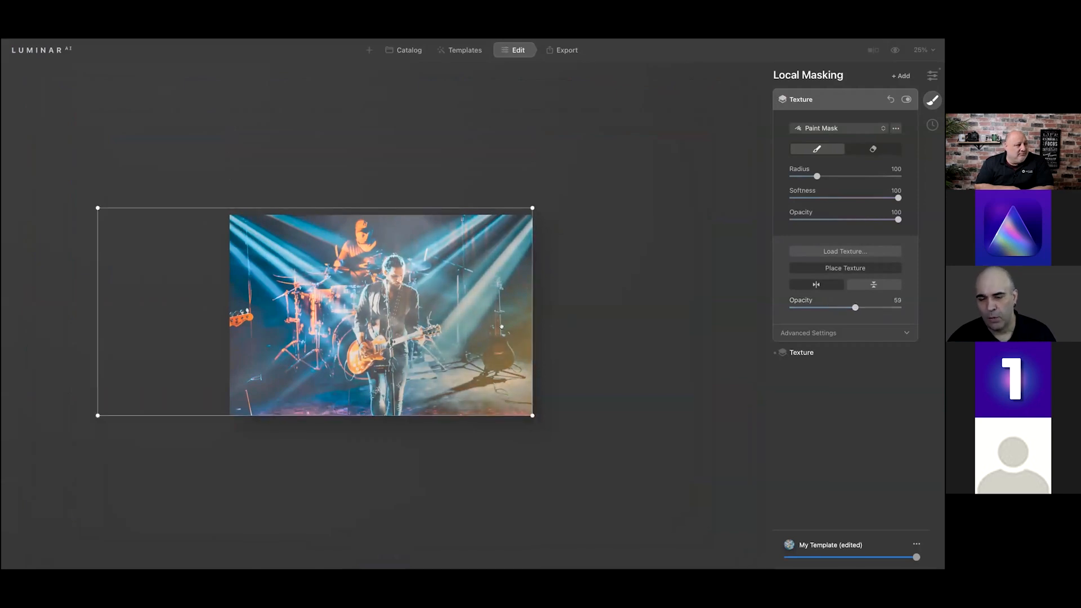
{"action": "key", "text": "Return"}
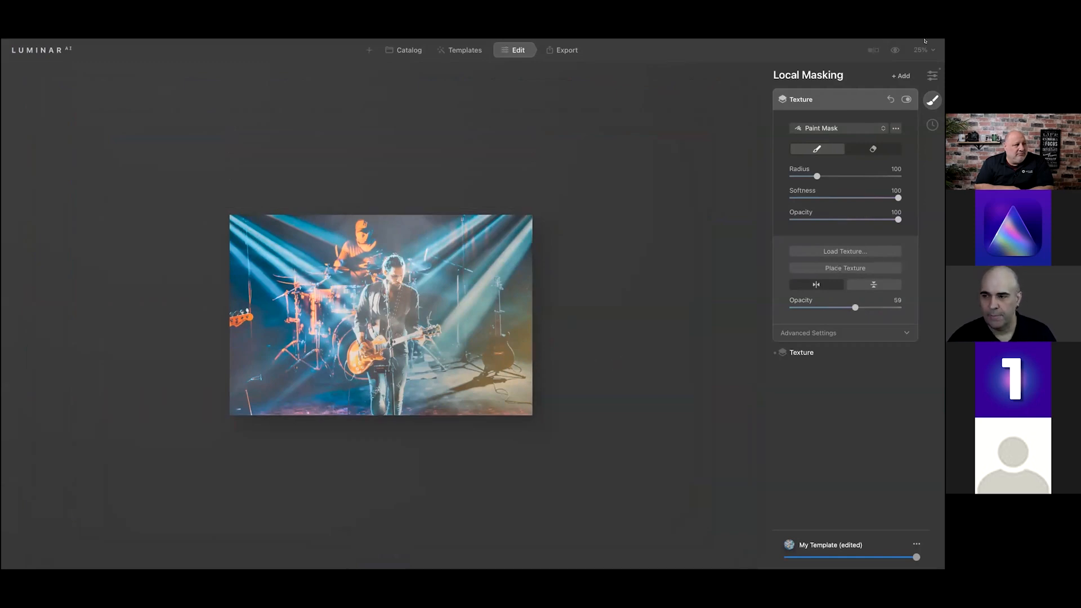
Add a third Texture local mask to the concert photo and load Edges_2_Black.png from the Paper_PNG folder of Paper_Texture_Kit.
{"action": "left_click", "coordinate": [900, 75]}
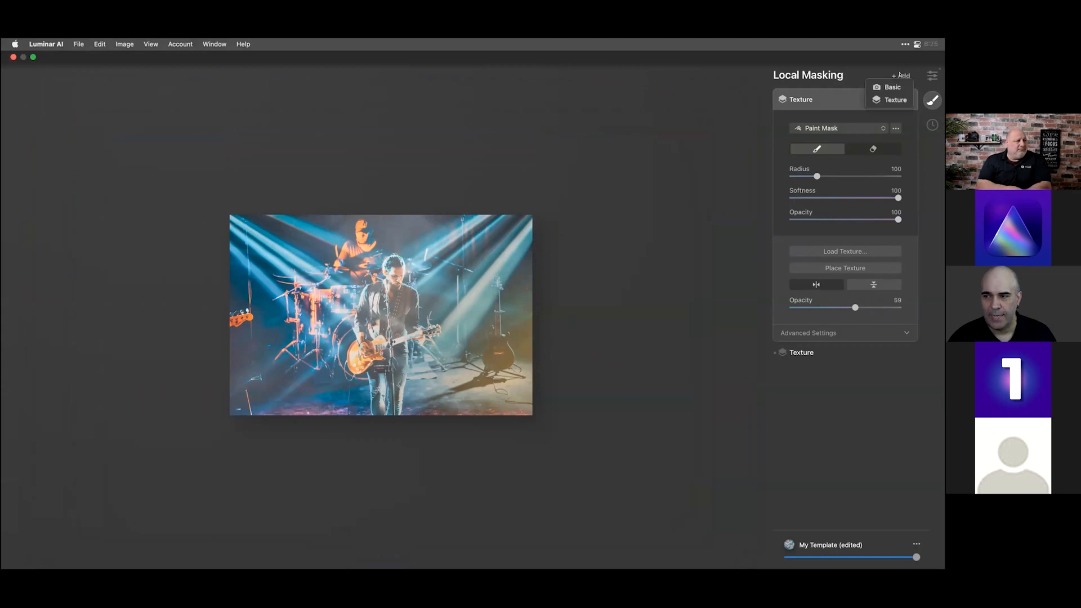
{"action": "left_click", "coordinate": [885, 97]}
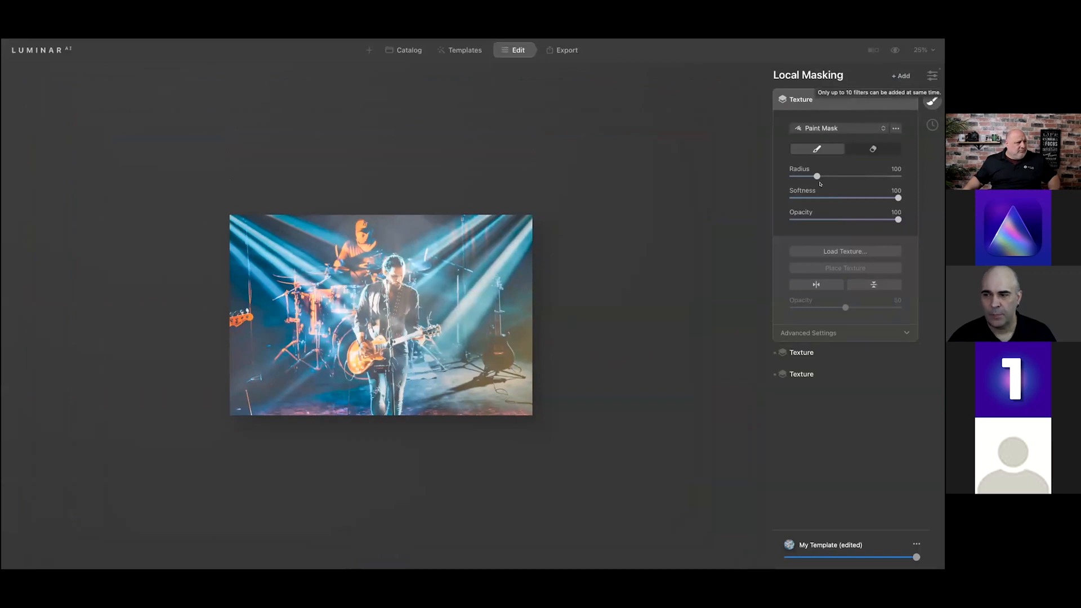
{"action": "left_click", "coordinate": [813, 250]}
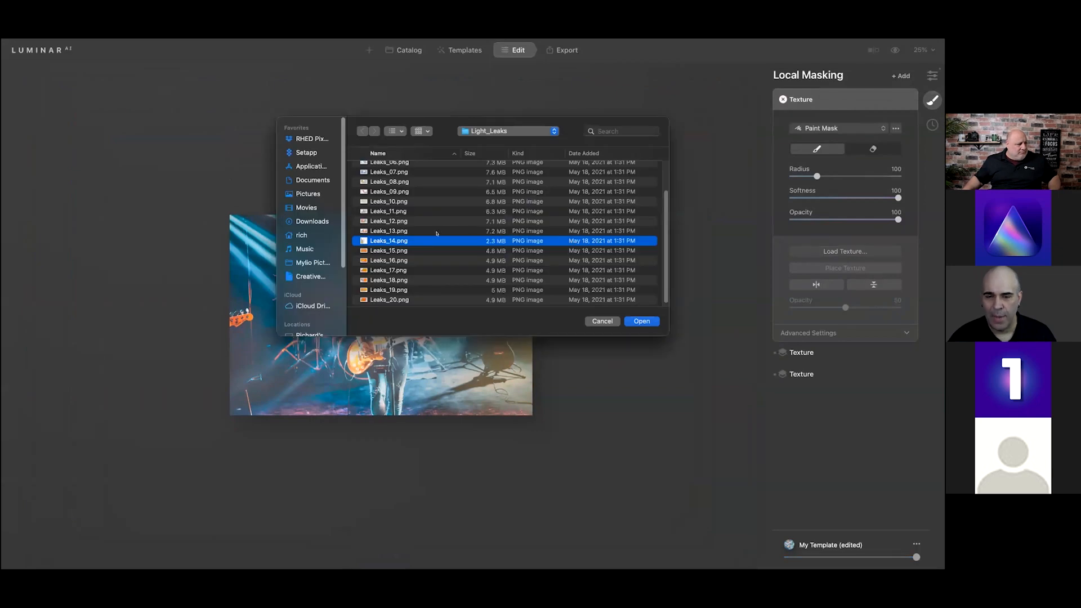
{"action": "key", "text": "super+Up"}
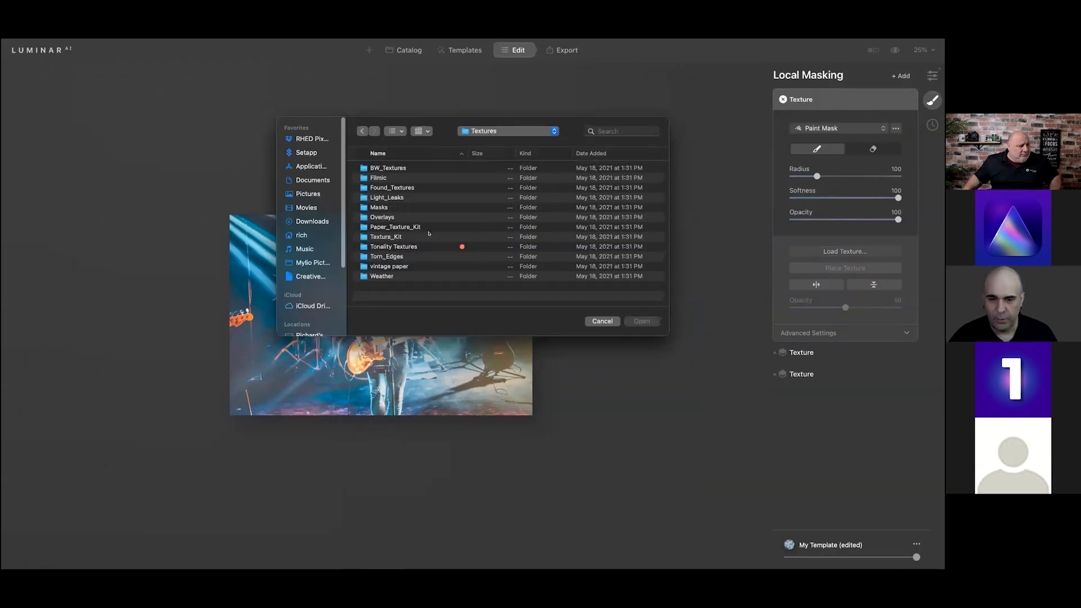
{"action": "double_click", "coordinate": [397, 226]}
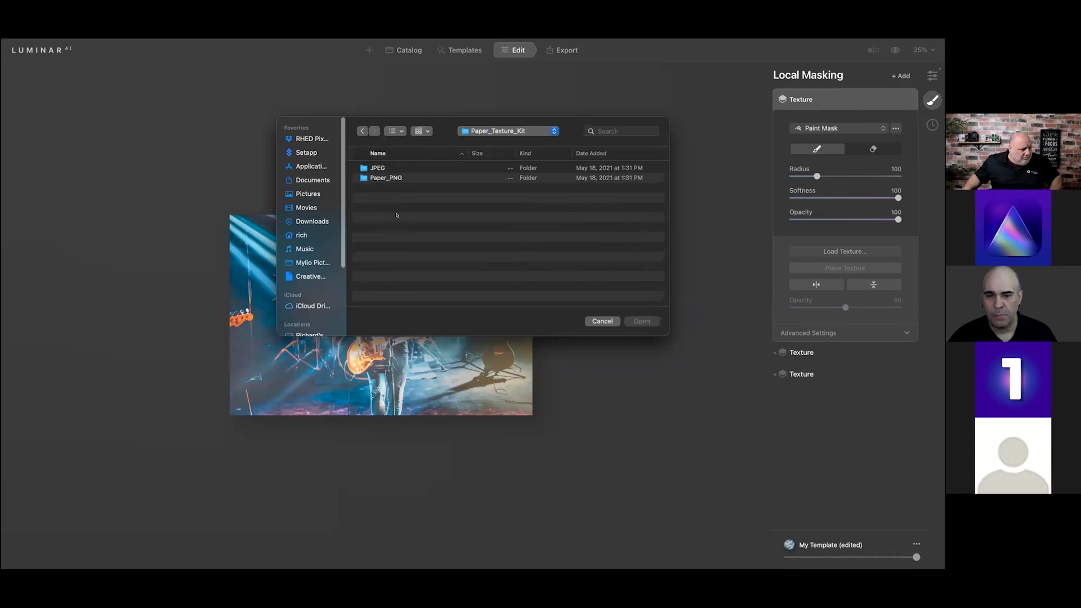
{"action": "double_click", "coordinate": [392, 178]}
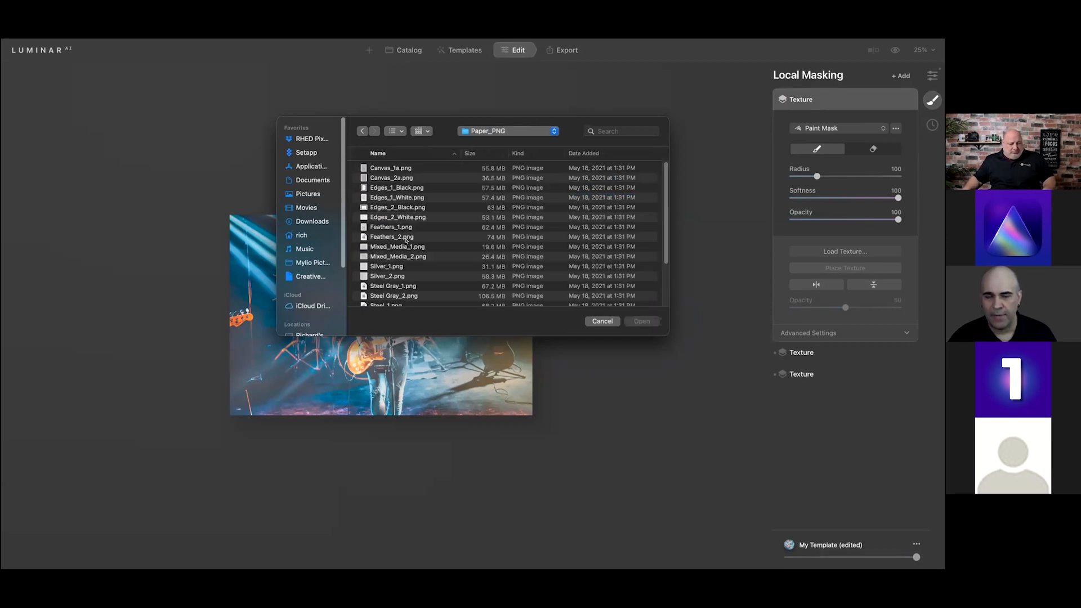
{"action": "left_click", "coordinate": [402, 207]}
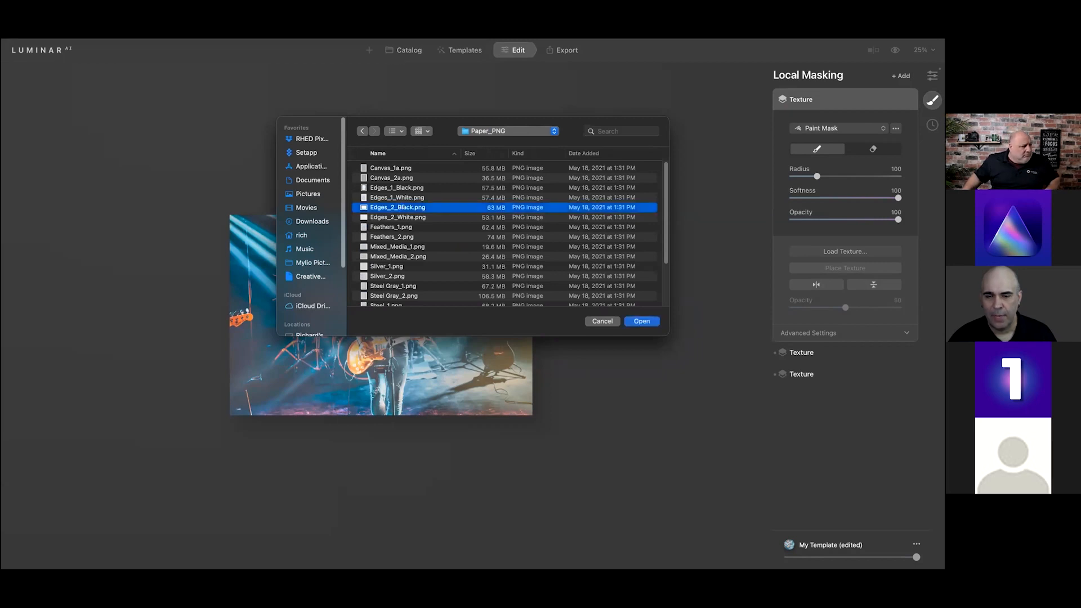
{"action": "left_click", "coordinate": [640, 318]}
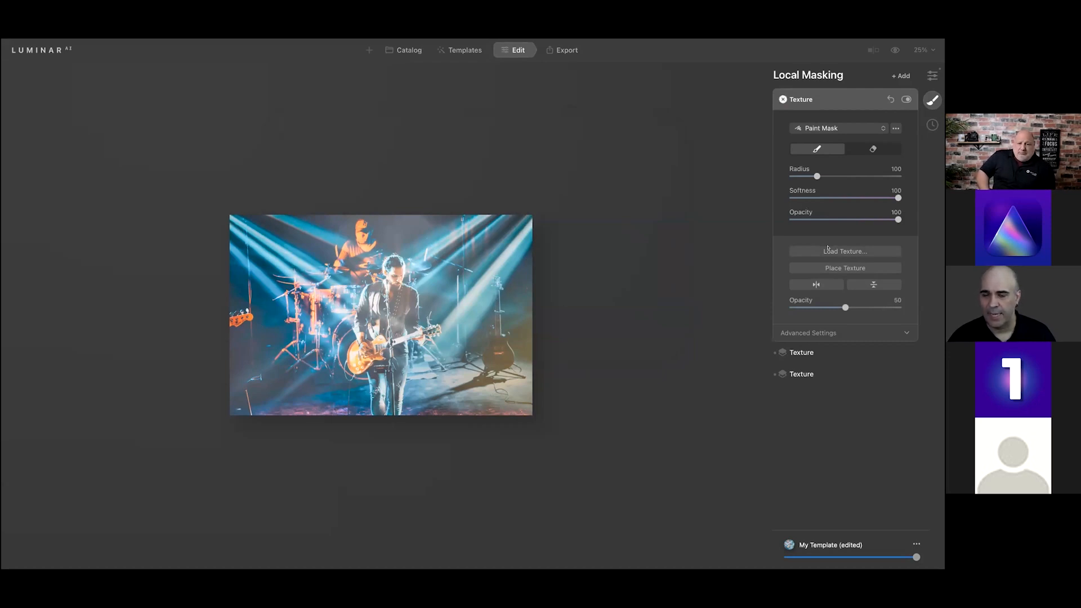
Set the edge texture's opacity to 100 and place it as a frame, extending slightly past the photo's left, right and top edges.
{"action": "left_click_drag", "start_coordinate": [845, 307], "coordinate": [902, 307]}
{"action": "left_click", "coordinate": [869, 269]}
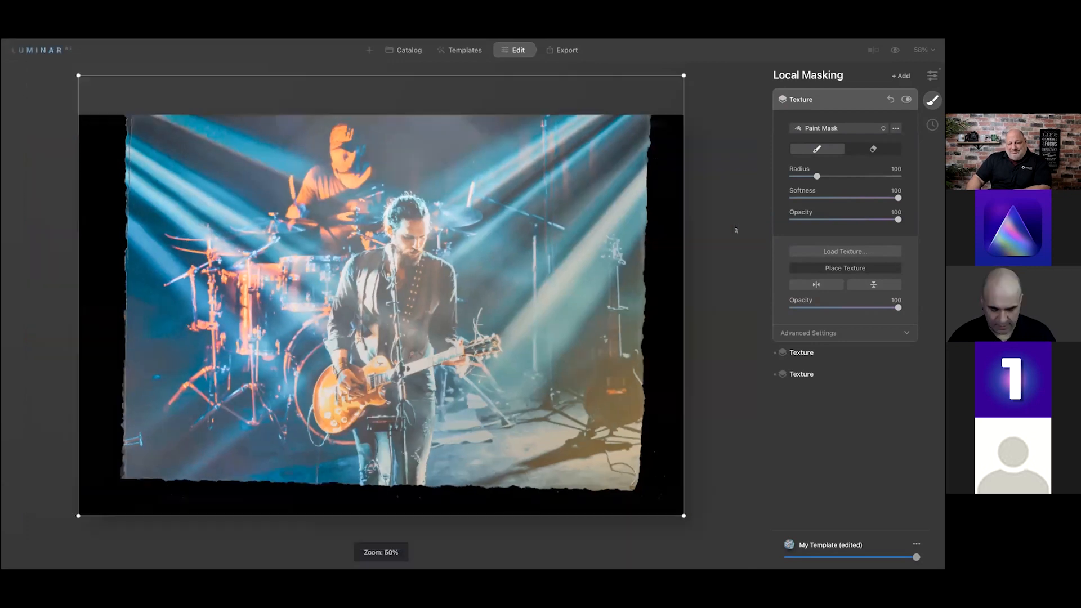
{"action": "key", "text": "super+minus"}
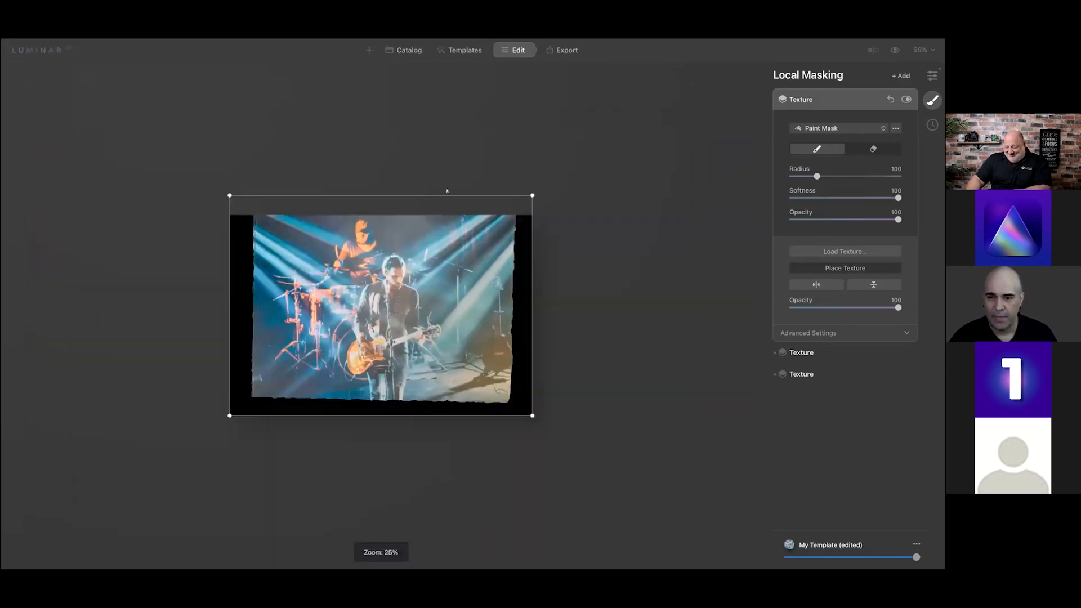
{"action": "left_click_drag", "start_coordinate": [447, 191], "coordinate": [453, 211]}
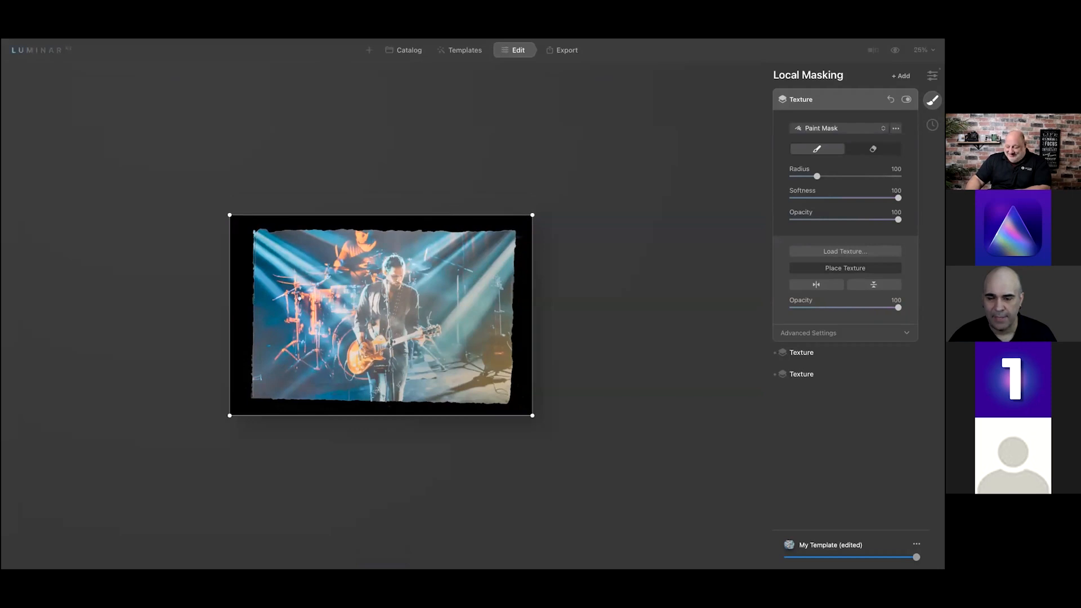
{"action": "left_click_drag", "start_coordinate": [226, 310], "coordinate": [217, 310]}
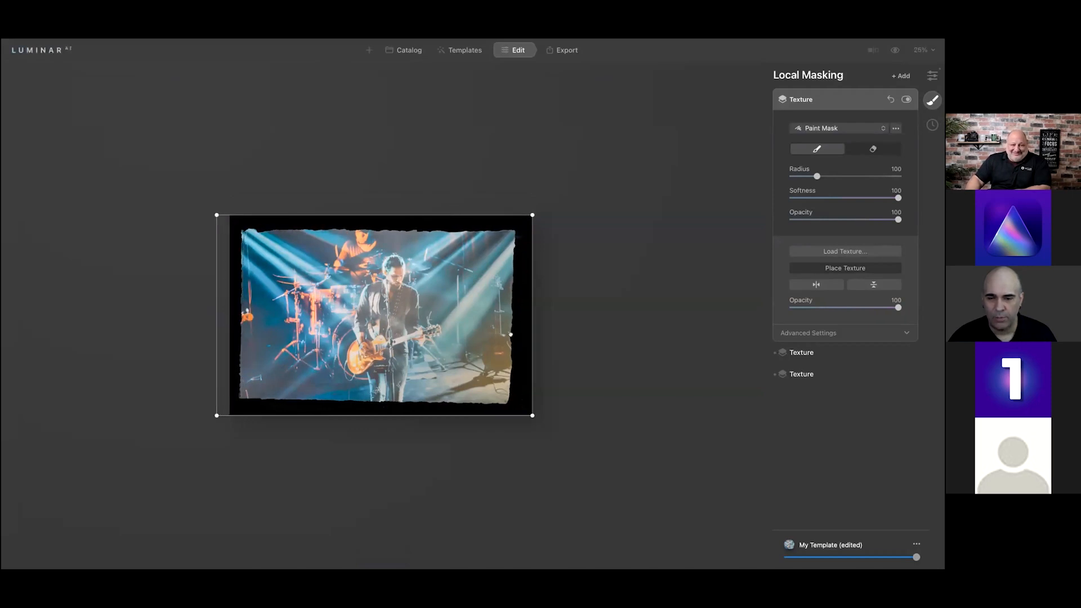
{"action": "left_click_drag", "start_coordinate": [525, 333], "coordinate": [532, 332]}
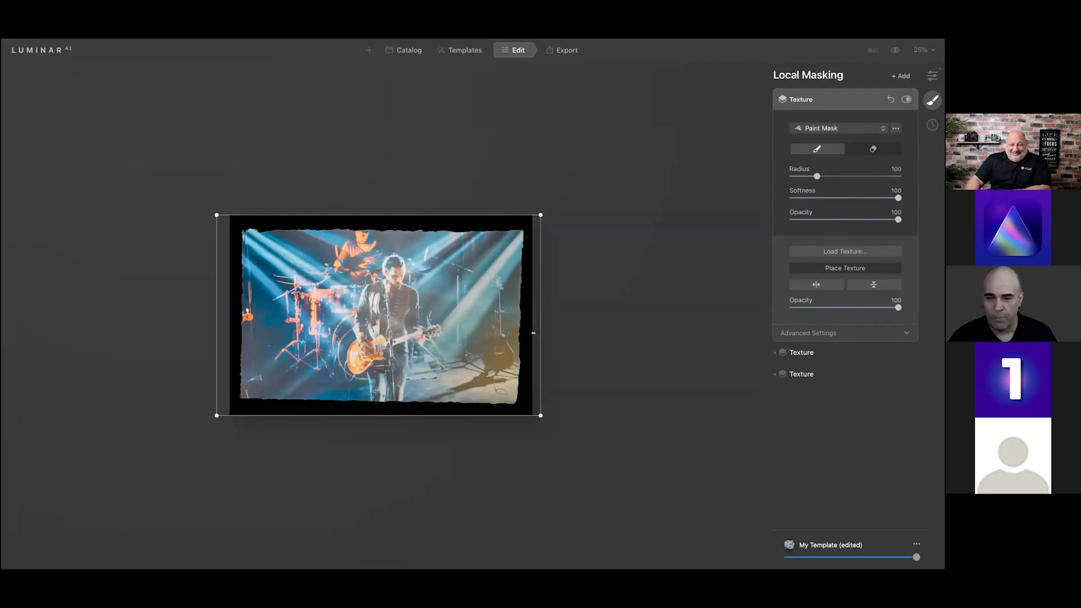
{"action": "left_click_drag", "start_coordinate": [438, 211], "coordinate": [470, 211]}
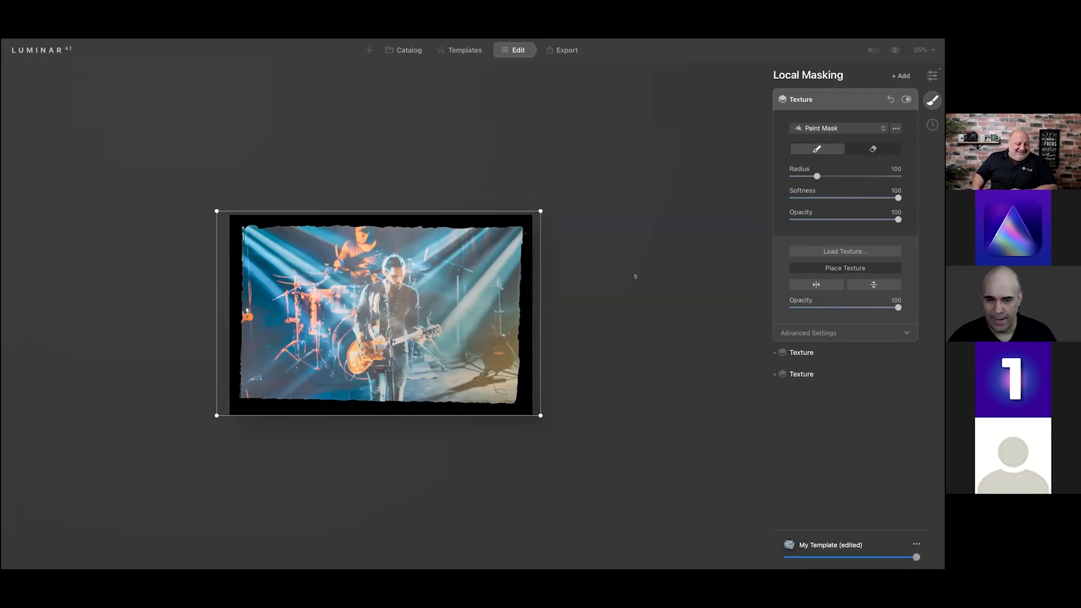
{"action": "left_click", "coordinate": [638, 277]}
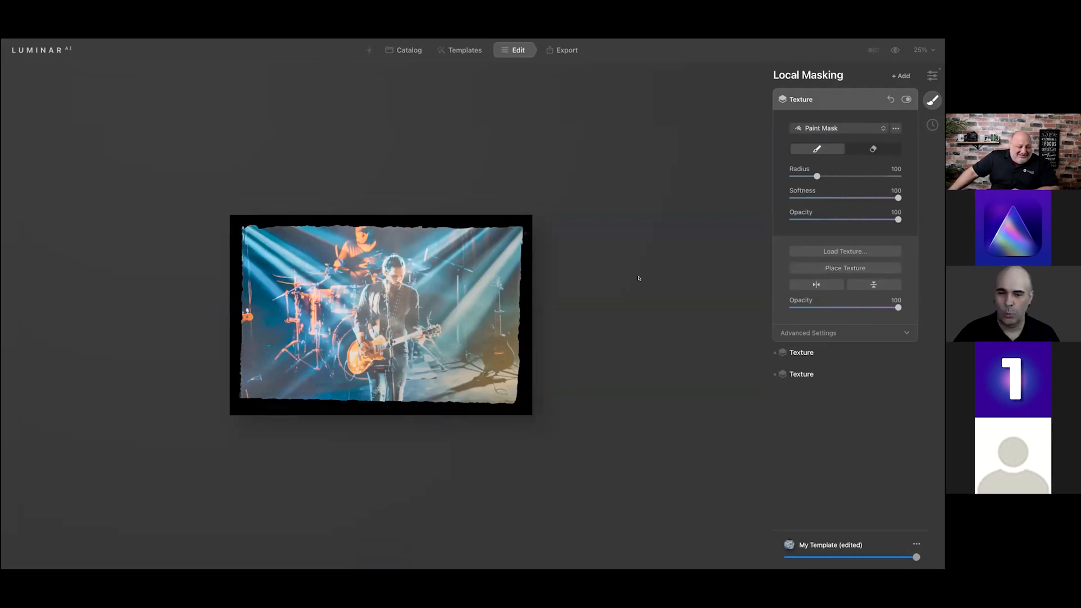
{"action": "left_click_drag", "start_coordinate": [862, 308], "coordinate": [900, 303]}
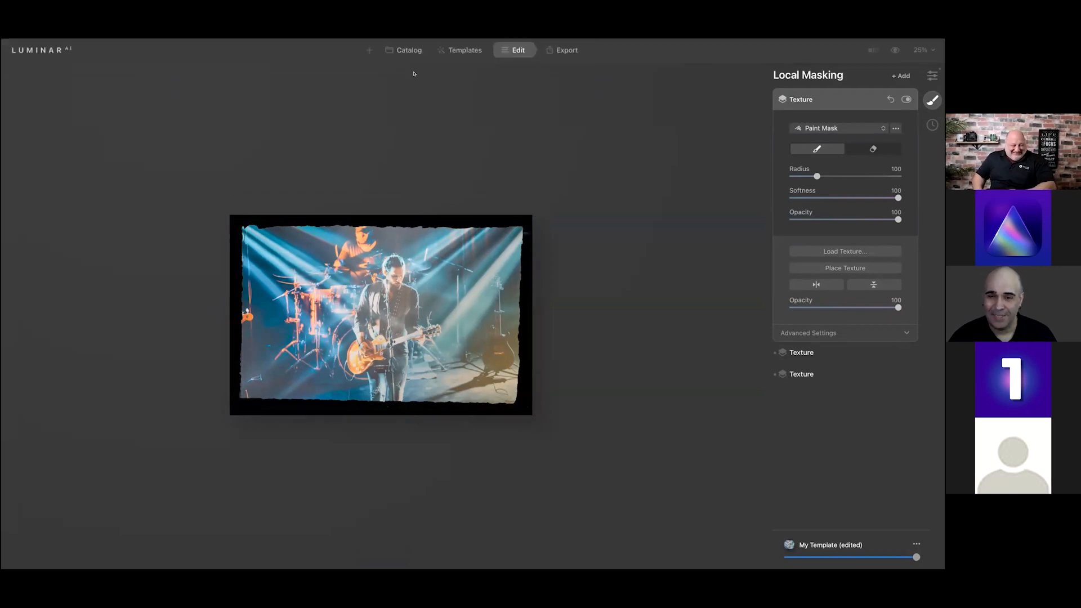
Apply the concert photo's adjustments to the vertical guitarist photo and the disco ball photo in the catalog.
{"action": "left_click", "coordinate": [408, 50]}
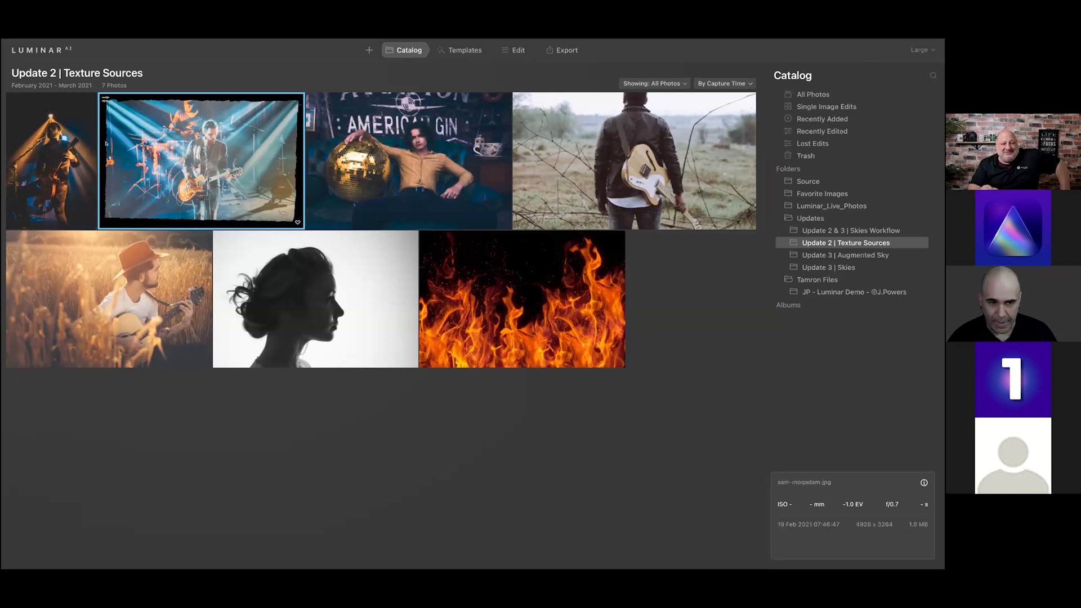
{"action": "left_click", "coordinate": [51, 144]}
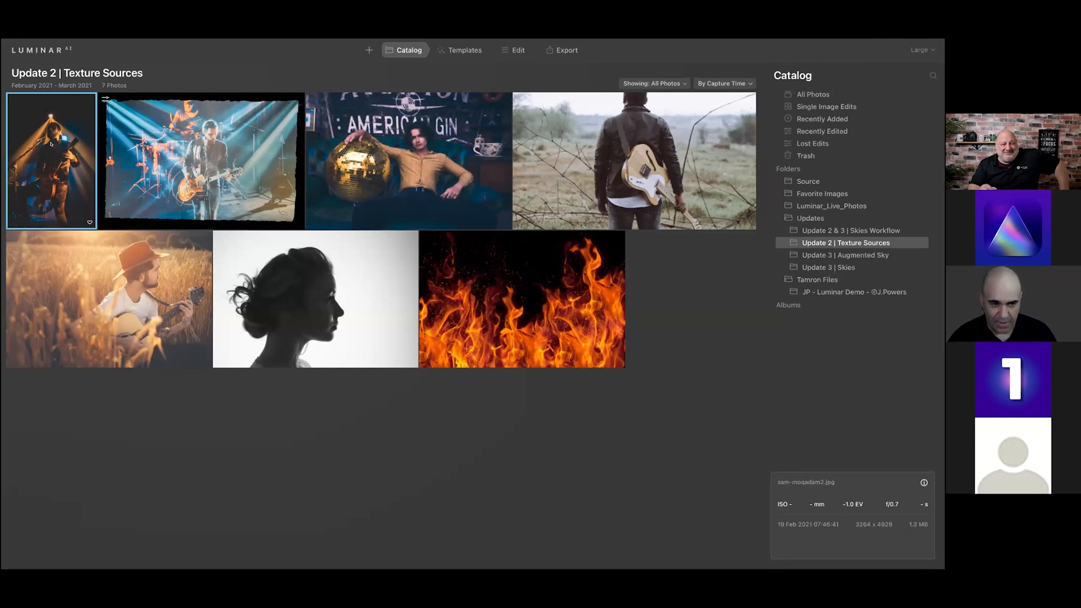
{"action": "left_click", "coordinate": [389, 151]}
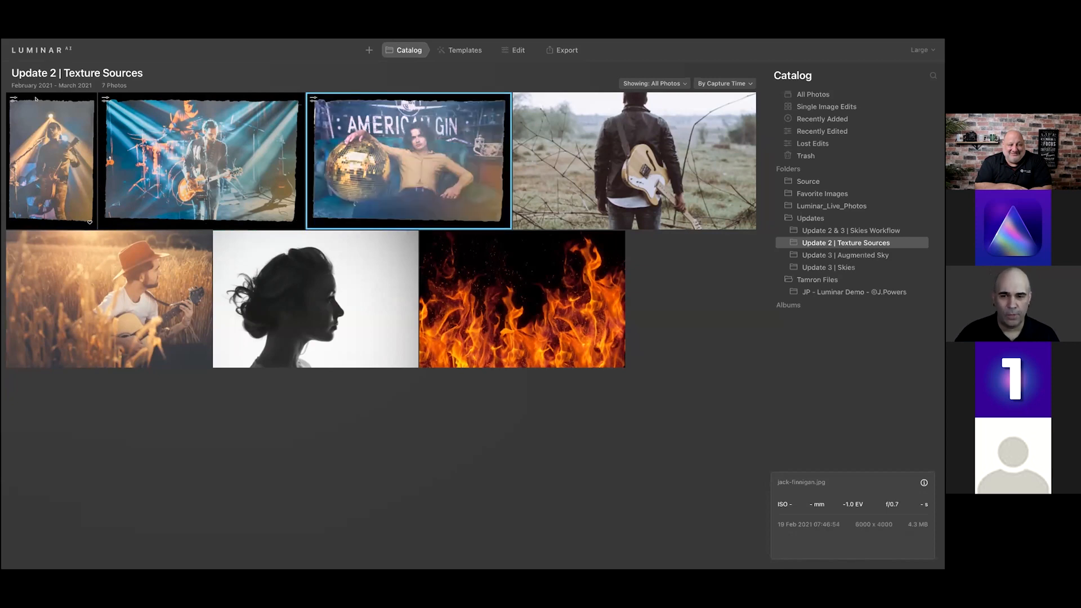
Open the disco ball photo for editing and set its lowest Texture mask to opacity 68 with the Multiply blend mode.
{"action": "double_click", "coordinate": [418, 149]}
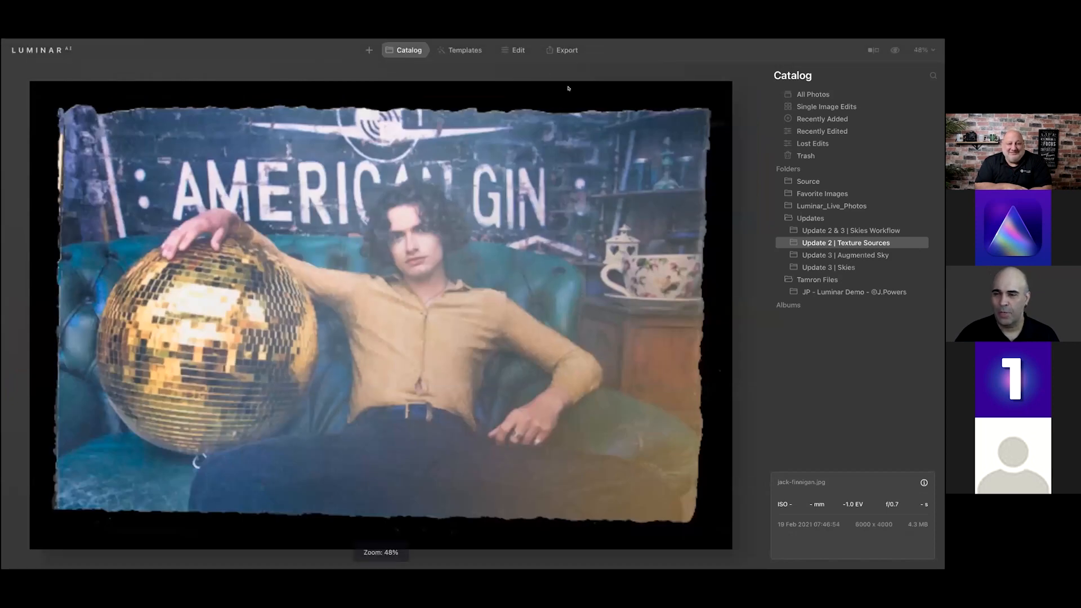
{"action": "left_click", "coordinate": [520, 50]}
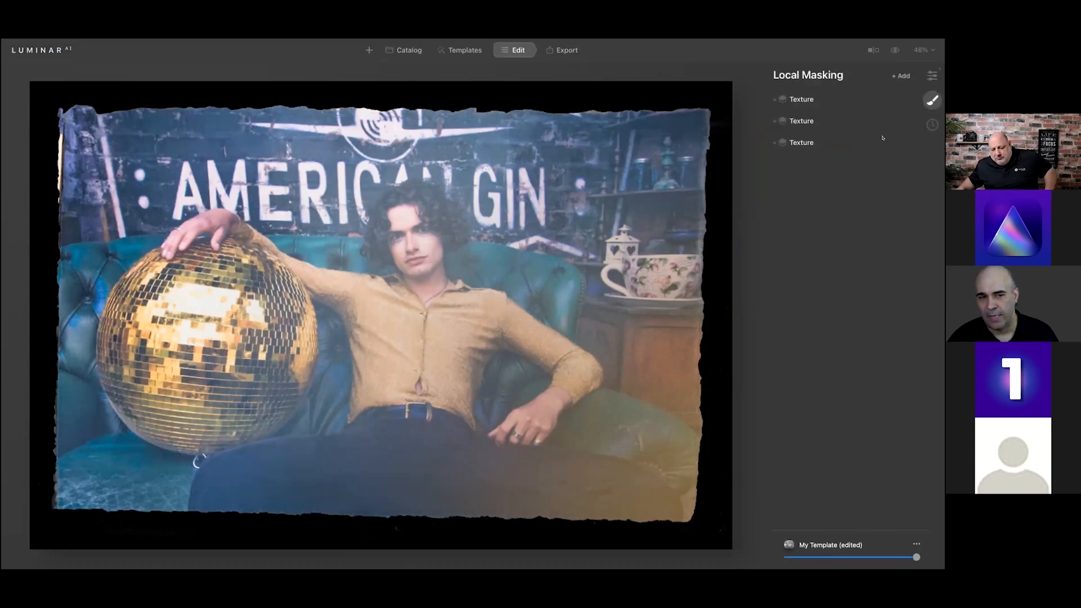
{"action": "left_click", "coordinate": [909, 143]}
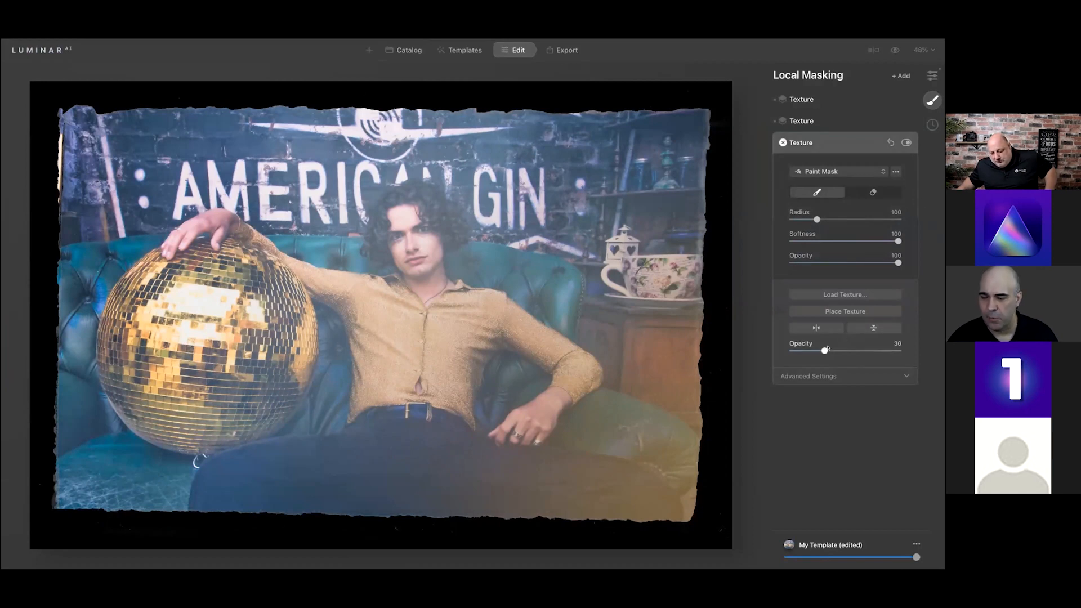
{"action": "left_click_drag", "start_coordinate": [824, 349], "coordinate": [869, 345]}
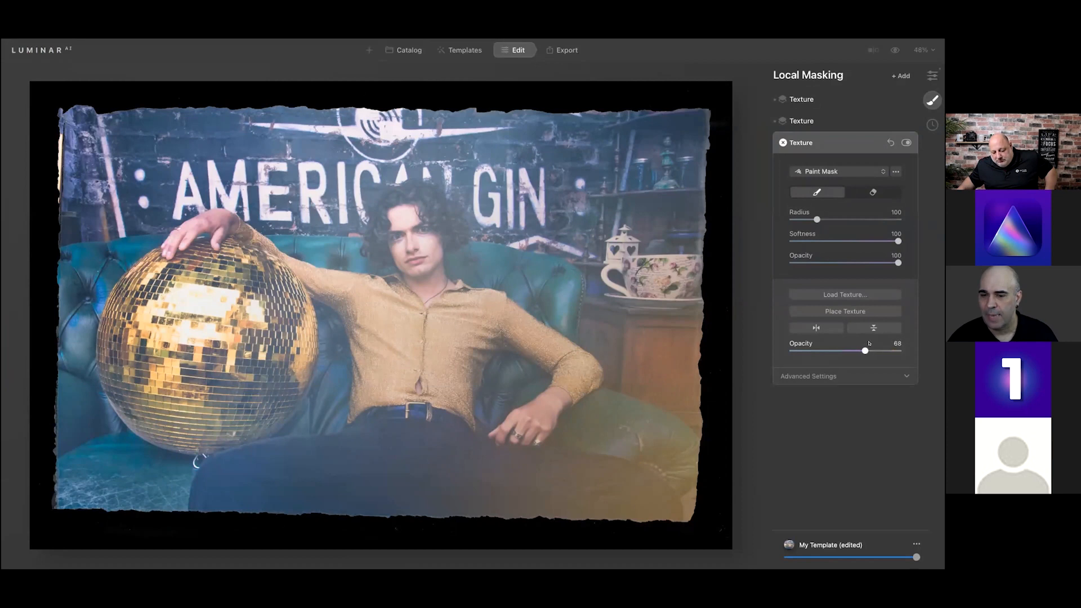
{"action": "left_click", "coordinate": [903, 375]}
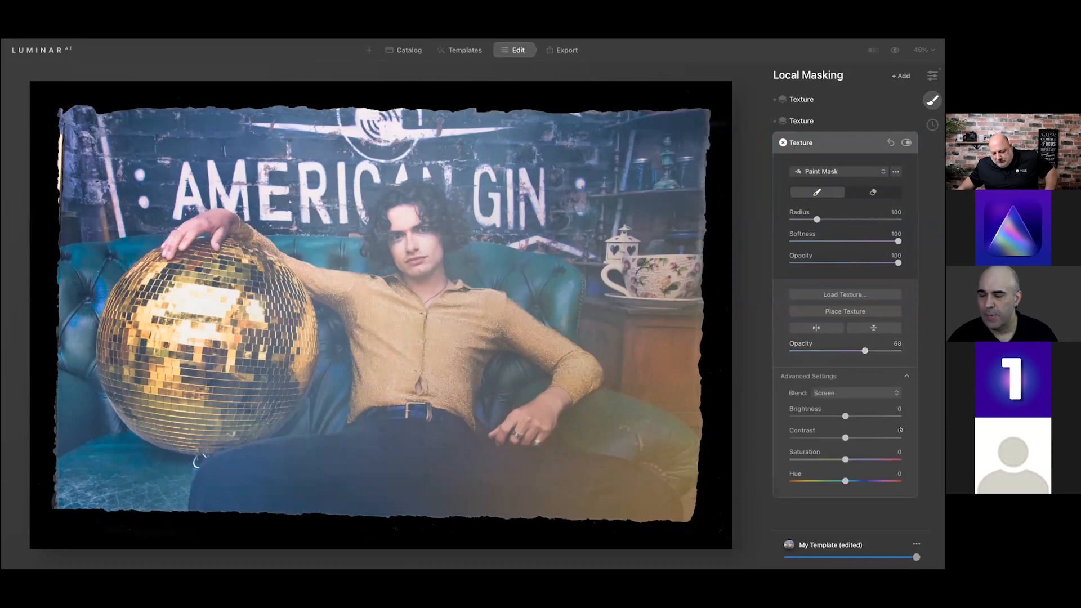
{"action": "left_click", "coordinate": [855, 396]}
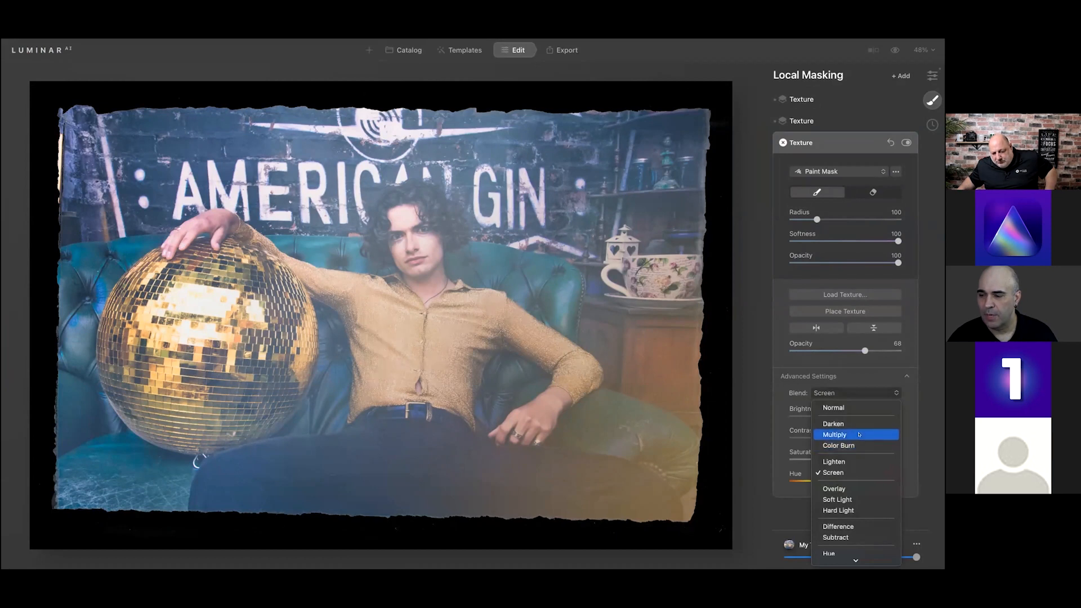
{"action": "left_click", "coordinate": [857, 434]}
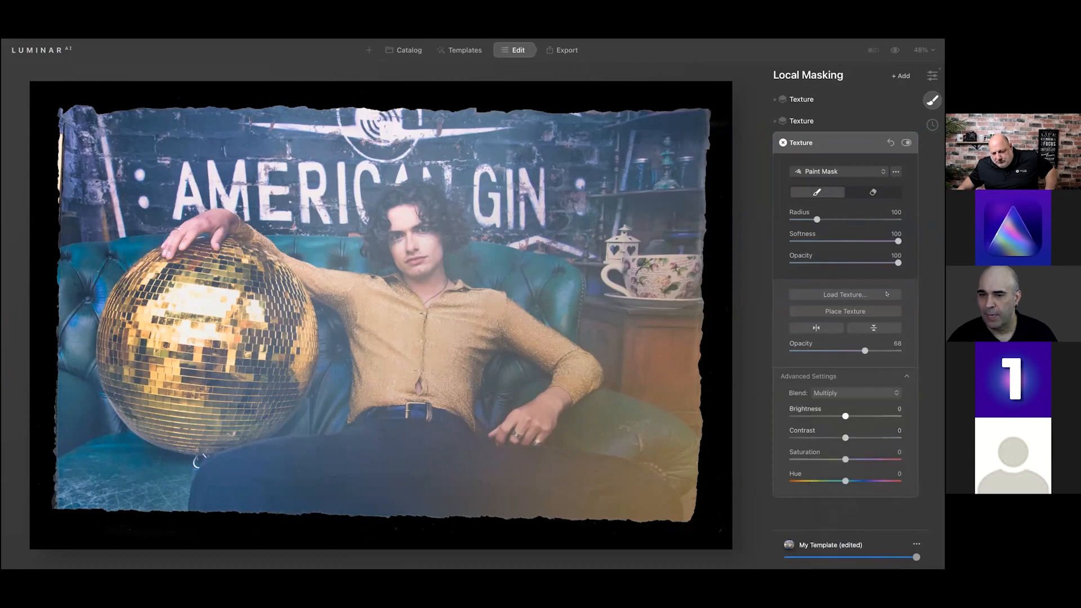
Set the texture opacity of the disco ball photo's middle Texture mask to 33.
{"action": "left_click", "coordinate": [867, 121]}
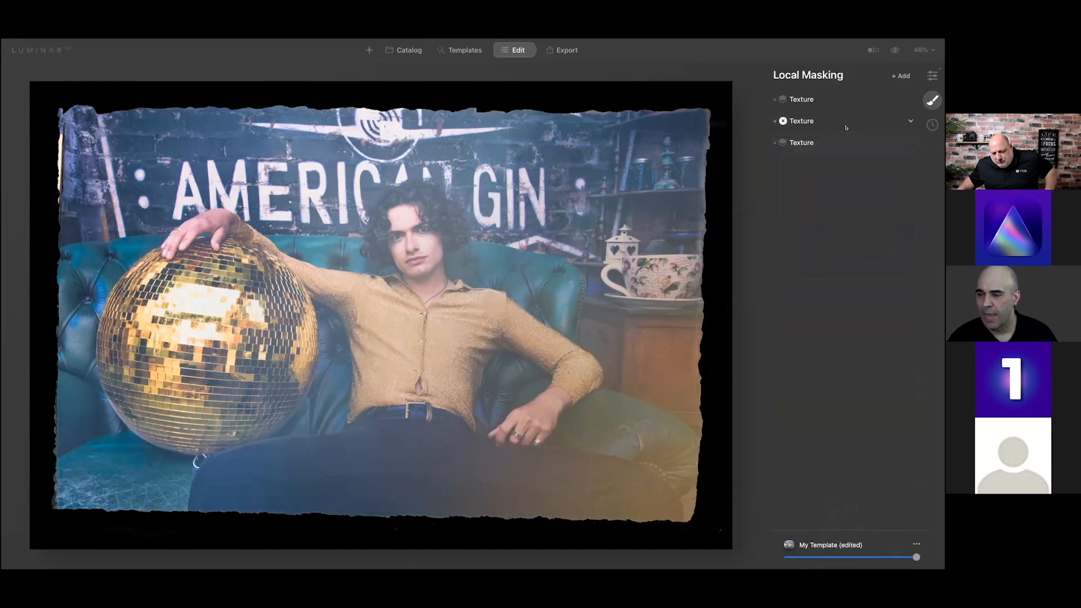
{"action": "left_click_drag", "start_coordinate": [855, 330], "coordinate": [828, 330]}
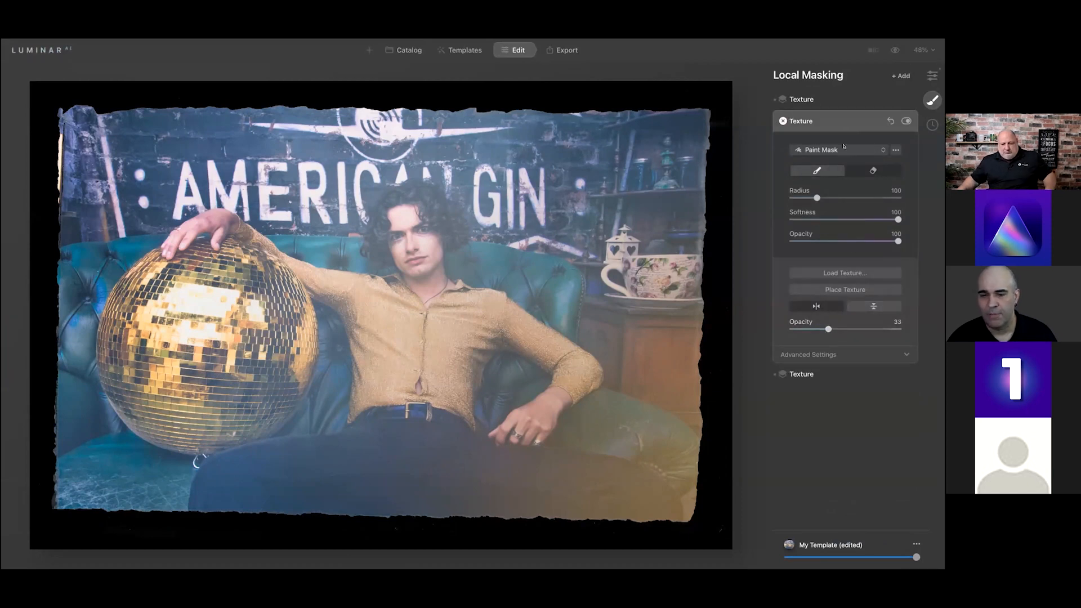
{"action": "left_click", "coordinate": [830, 122]}
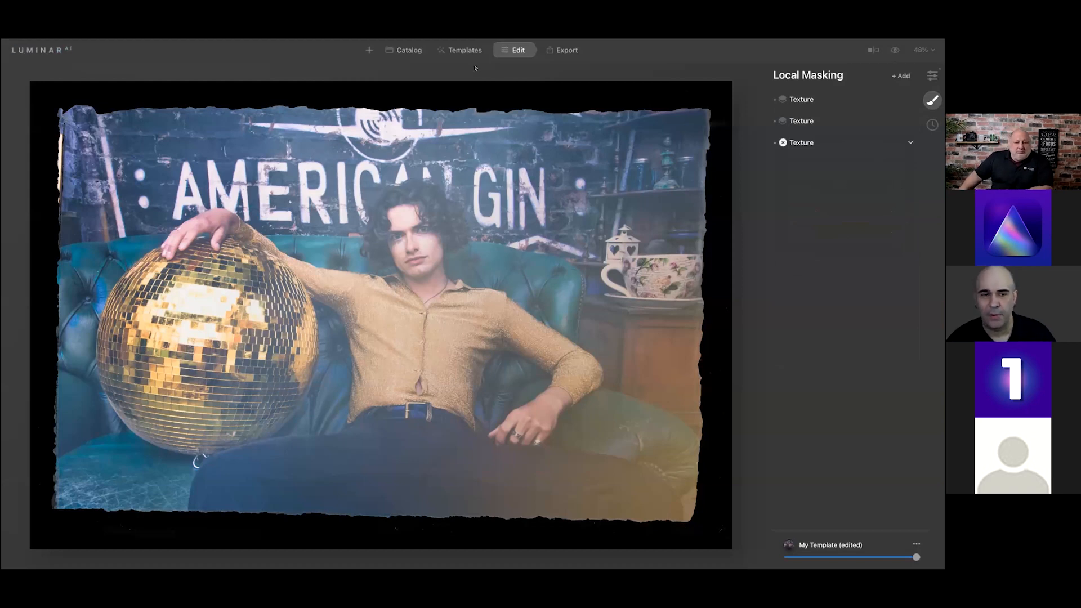
Return to the catalog, check the Update 3 | Skies folder, and browse the photos in Update 2 & 3 | Skies Workflow.
{"action": "left_click", "coordinate": [417, 53]}
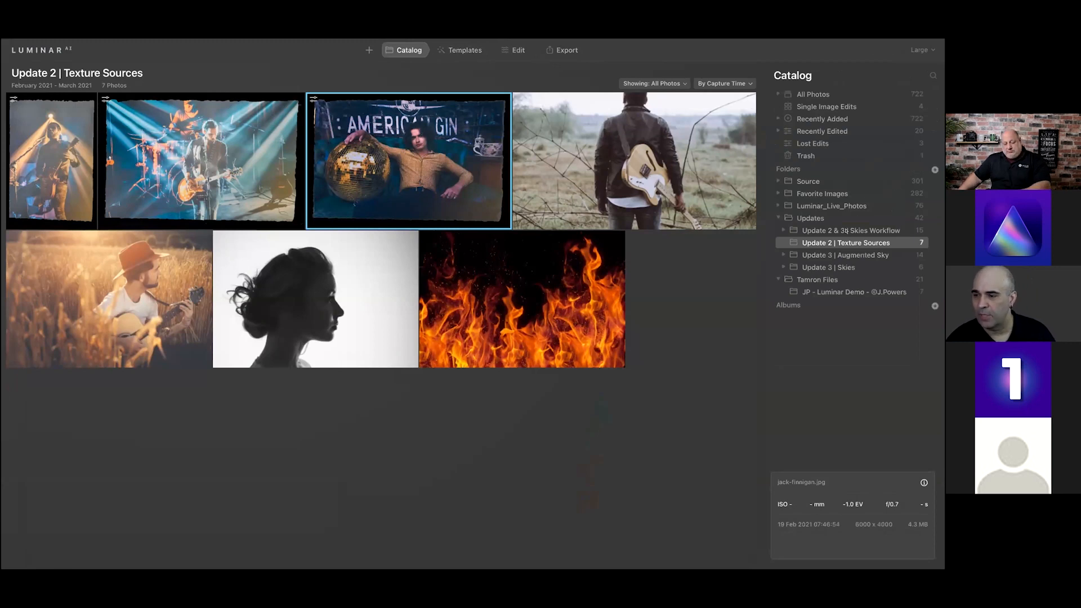
{"action": "left_click", "coordinate": [818, 268]}
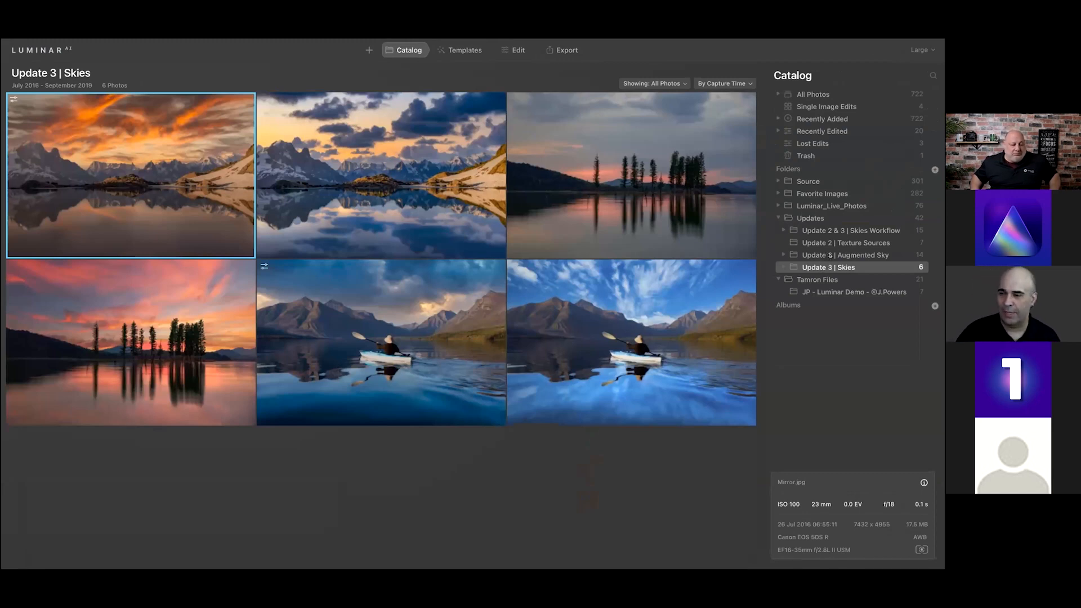
{"action": "left_click", "coordinate": [831, 244]}
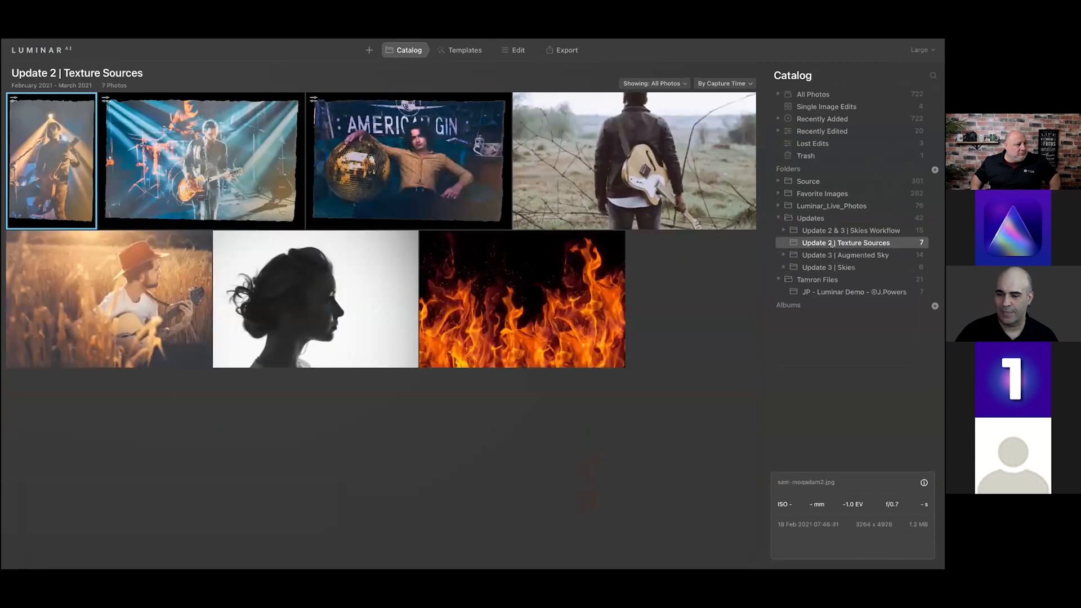
{"action": "left_click", "coordinate": [837, 232]}
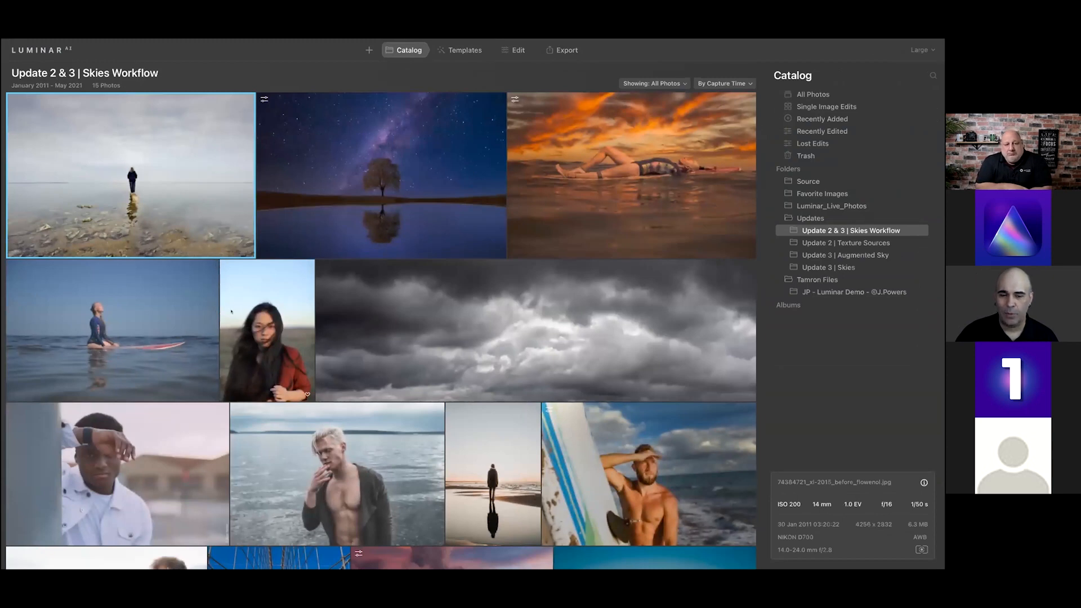
{"action": "scroll", "coordinate": [231, 311], "scroll_direction": "down", "scroll_amount": 2}
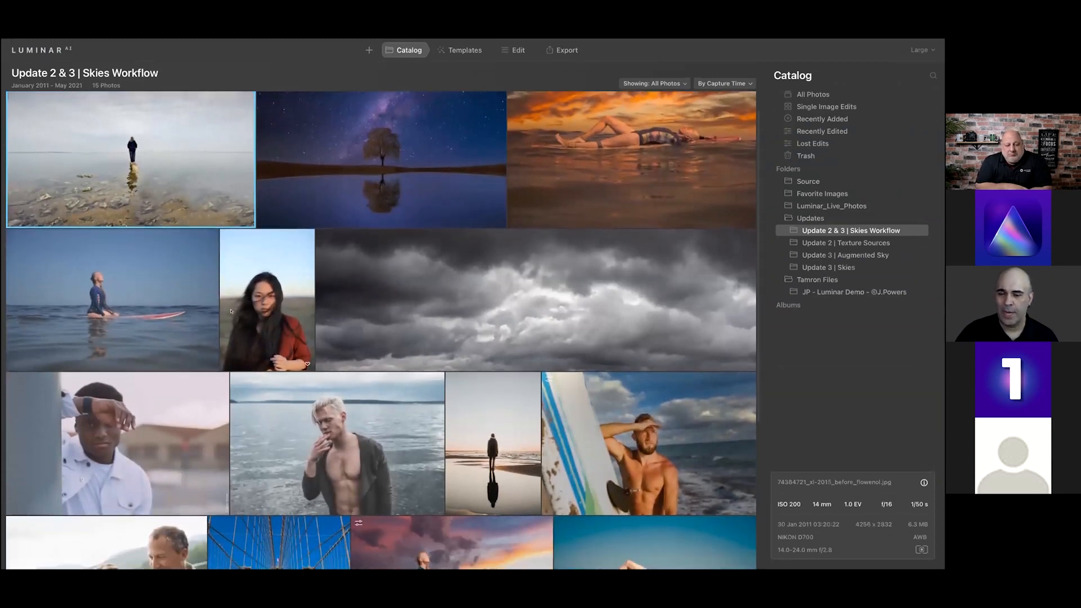
{"action": "scroll", "coordinate": [232, 312], "scroll_direction": "down", "scroll_amount": 4}
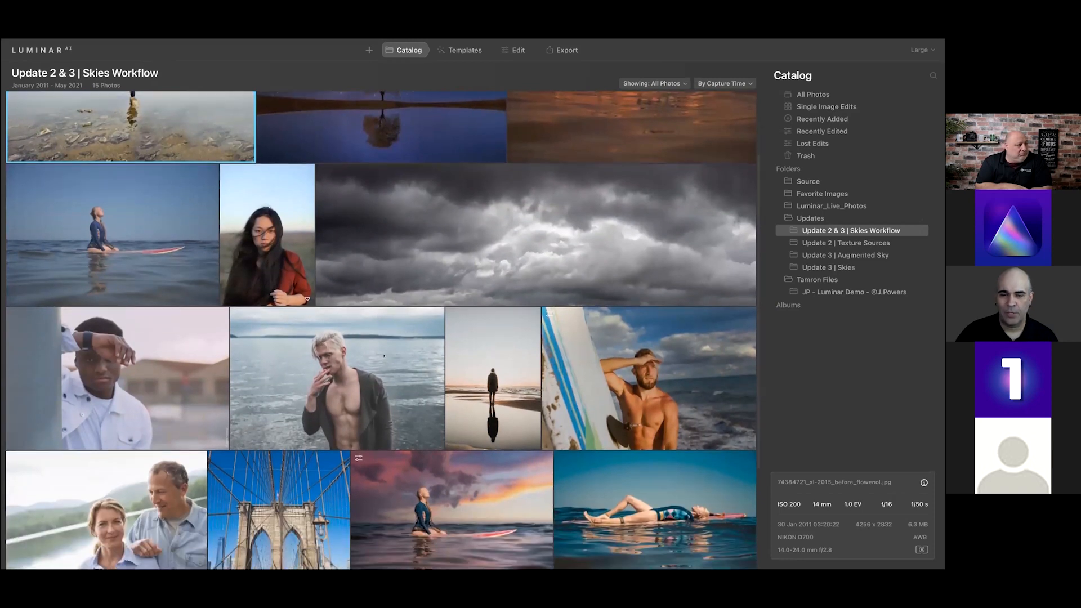
Open the photo of the man shielding his eyes beside a surfboard for editing and bring up the full tool list.
{"action": "scroll", "coordinate": [384, 354], "scroll_direction": "down", "scroll_amount": 4}
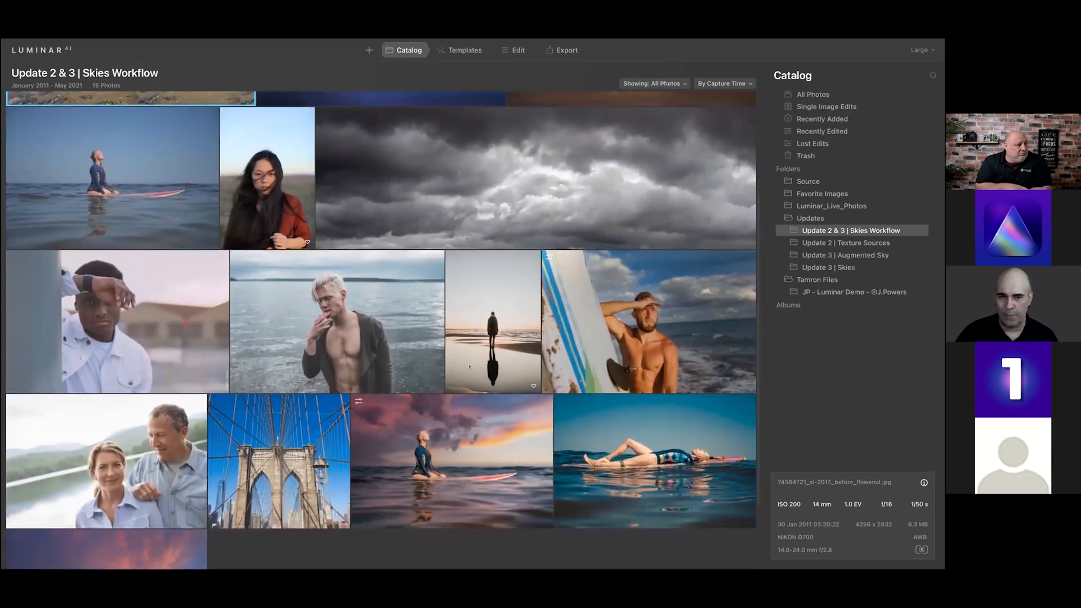
{"action": "left_click", "coordinate": [593, 326]}
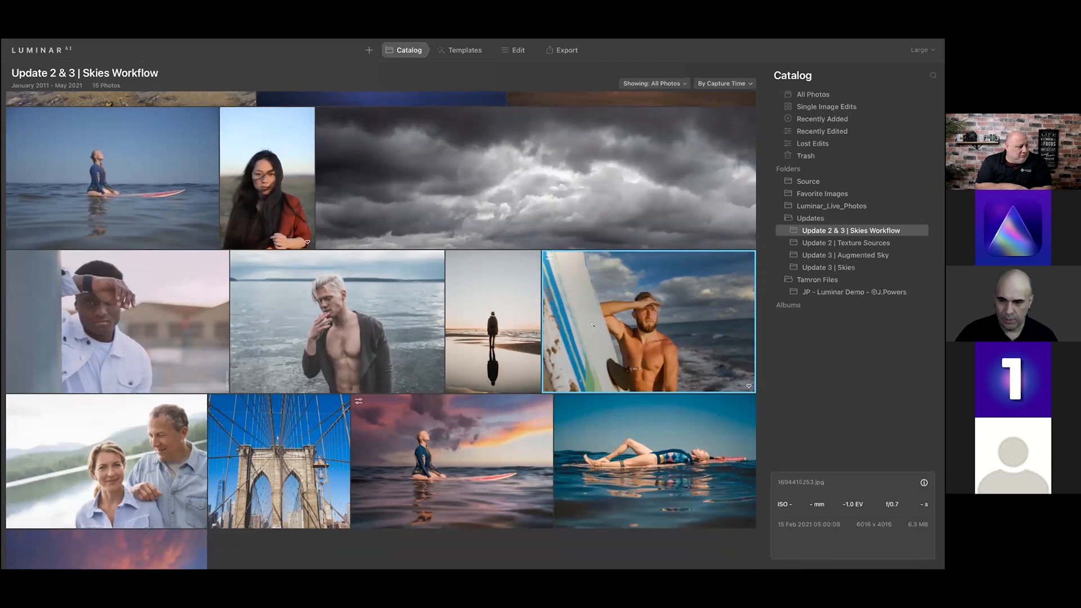
{"action": "double_click", "coordinate": [593, 324]}
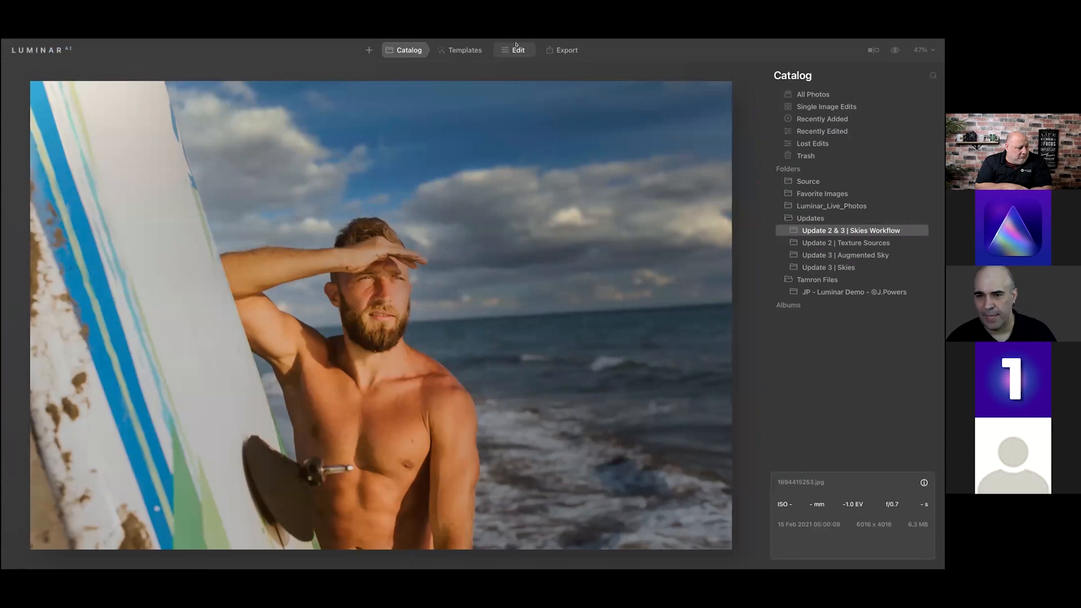
{"action": "key", "text": "backslash"}
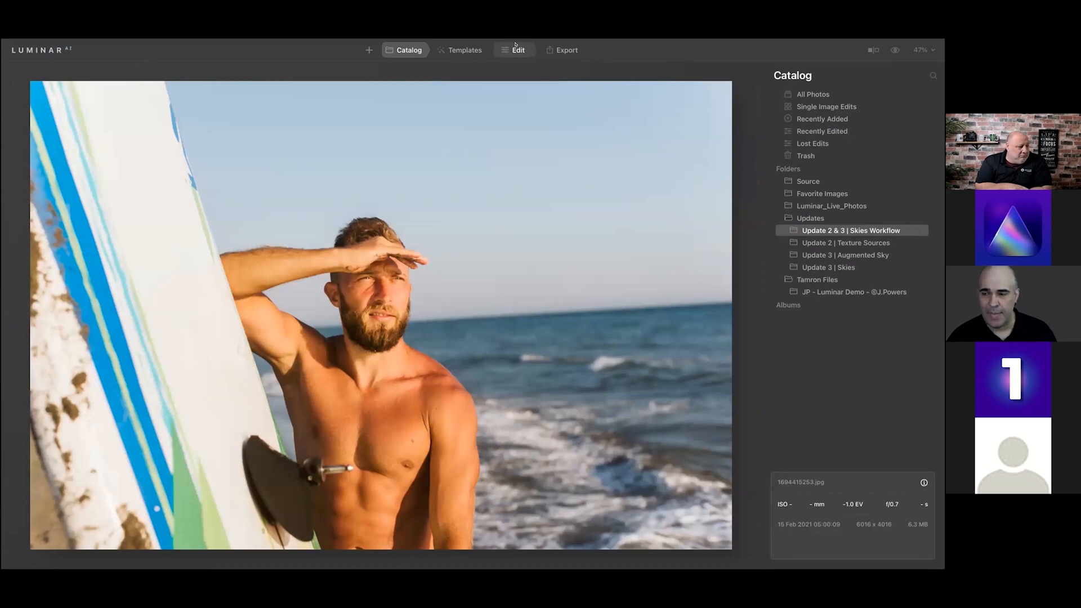
{"action": "left_click", "coordinate": [516, 47]}
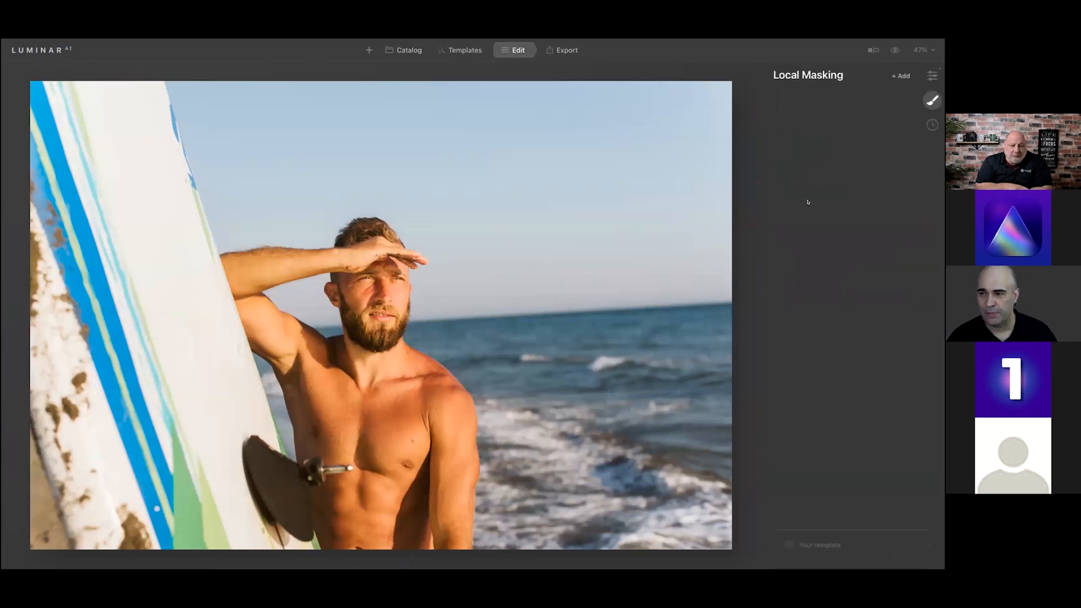
{"action": "left_click", "coordinate": [932, 75]}
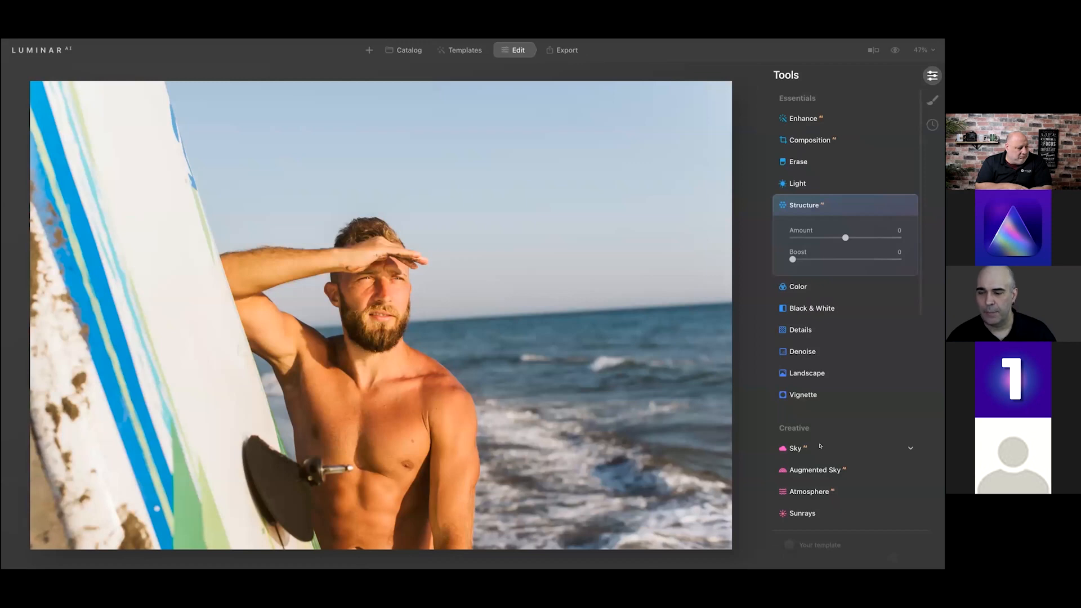
Open the custom skies folder through the Sky tool's sky selection, view its image files, and return to Luminar AI.
{"action": "left_click", "coordinate": [796, 448]}
{"action": "scroll", "coordinate": [845, 338], "scroll_direction": "down", "scroll_amount": 3}
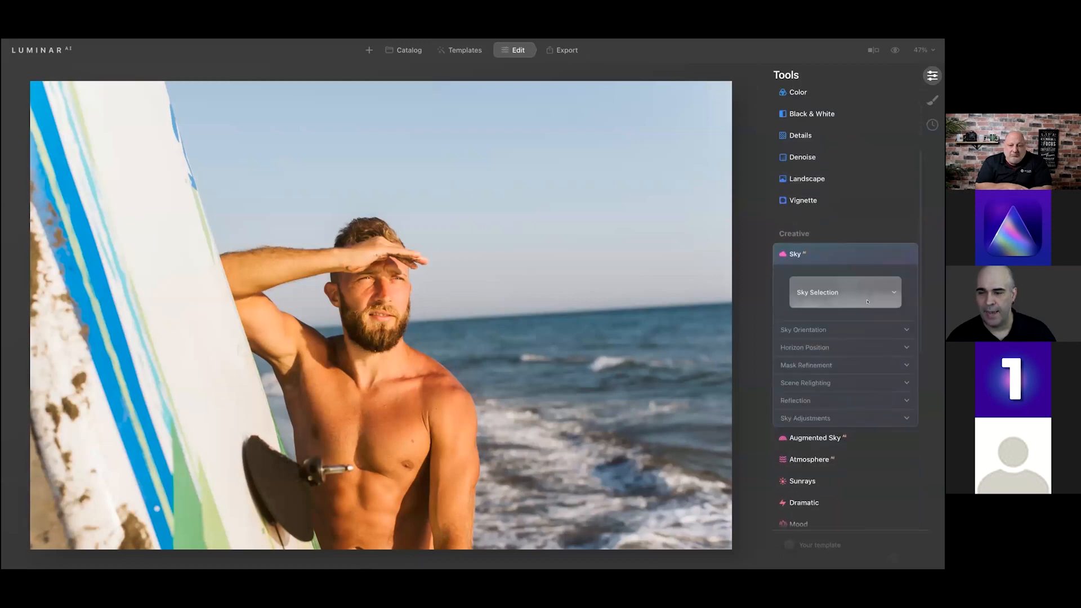
{"action": "left_click", "coordinate": [869, 294]}
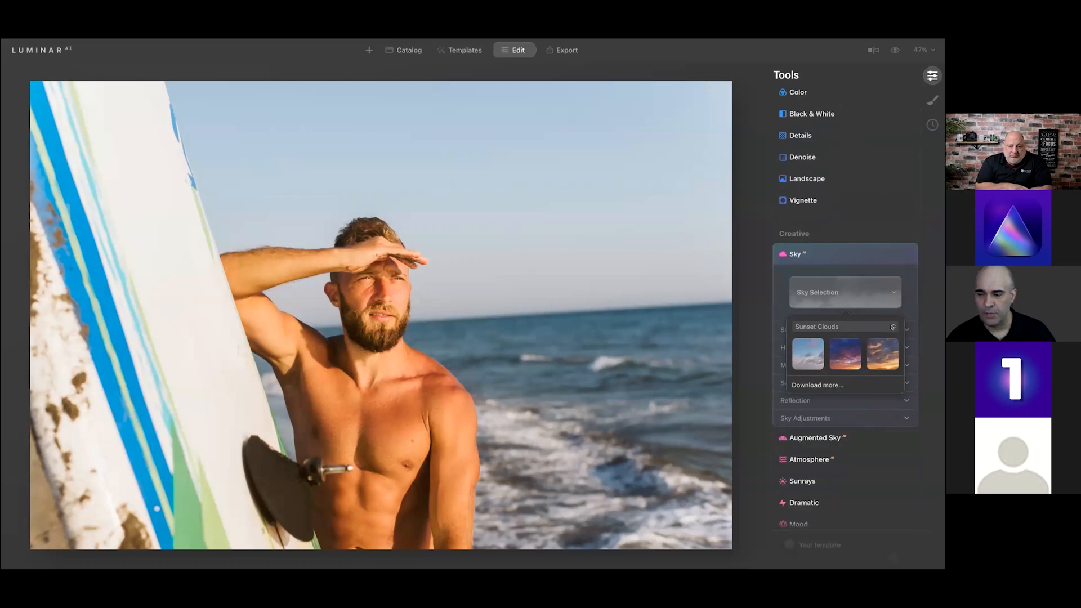
{"action": "left_click", "coordinate": [893, 327]}
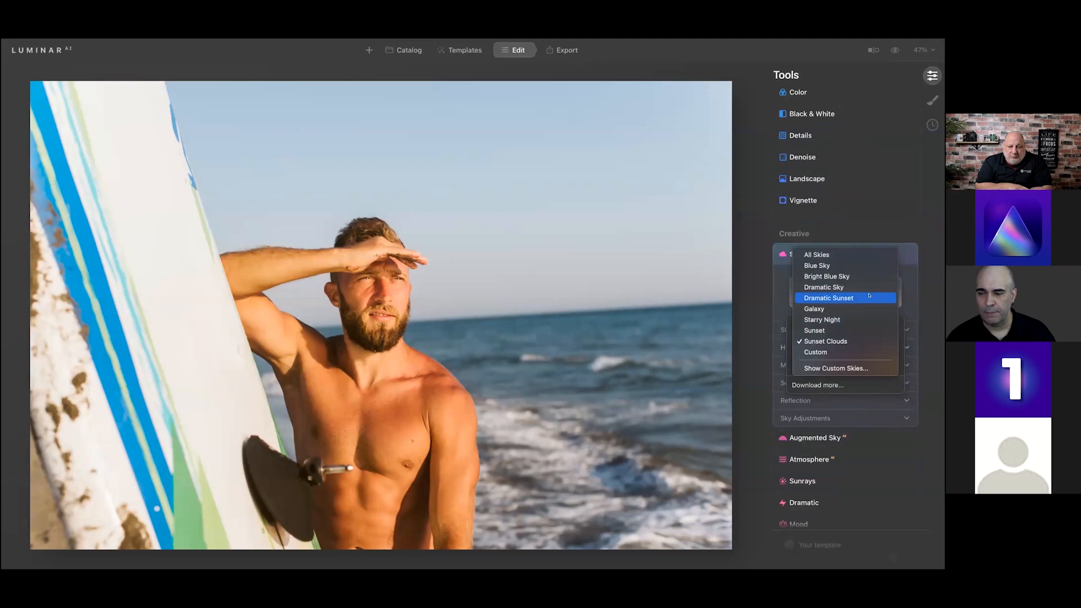
{"action": "left_click", "coordinate": [860, 367]}
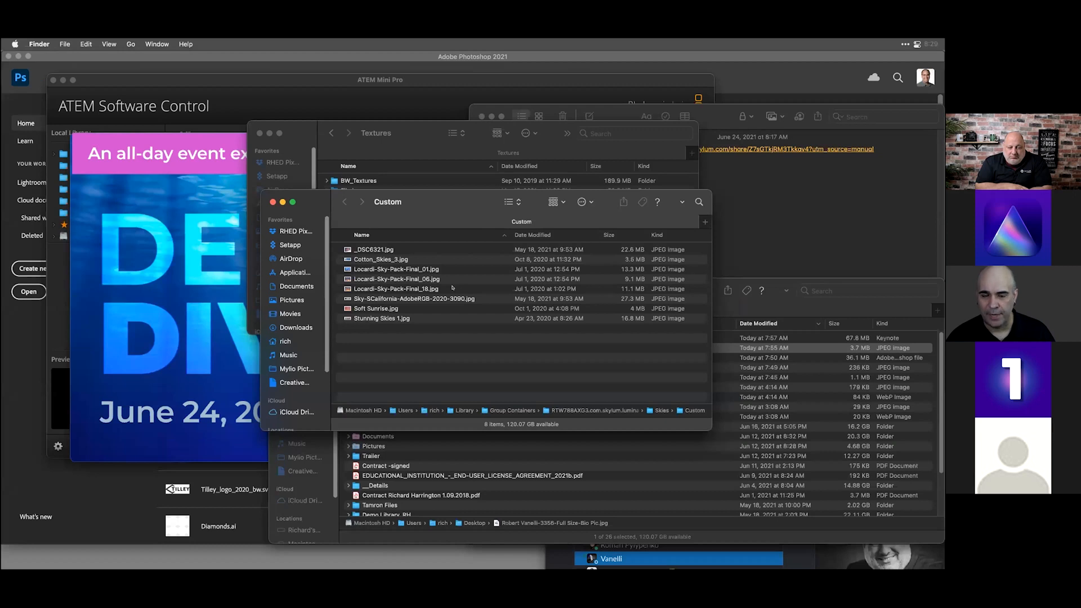
{"action": "key", "text": "super+Tab"}
{"action": "key", "text": "super+Tab"}
{"action": "key", "text": "super+Tab"}
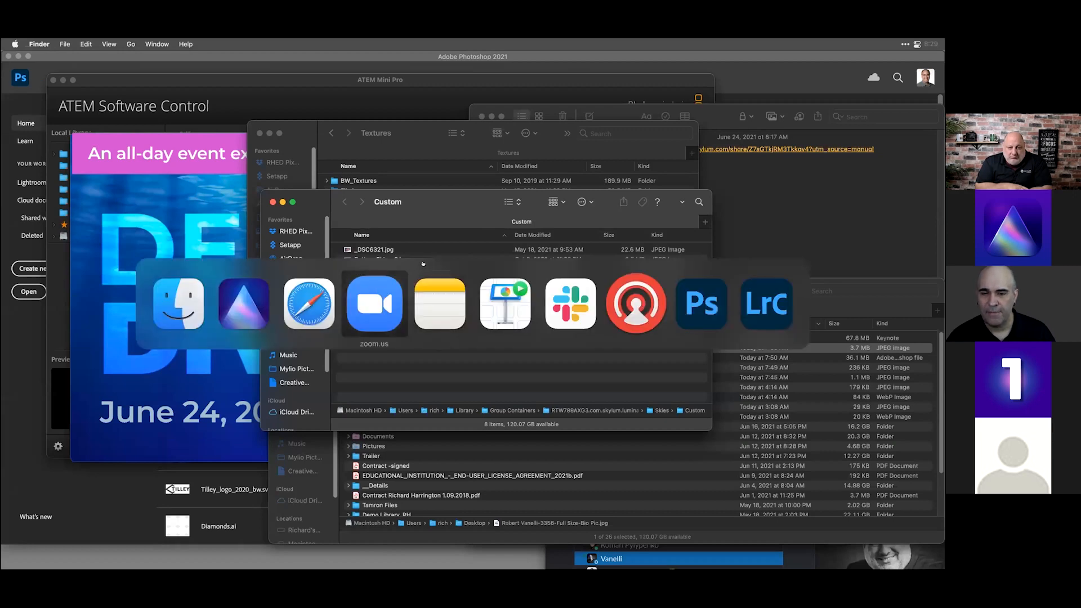
{"action": "left_click", "coordinate": [256, 297]}
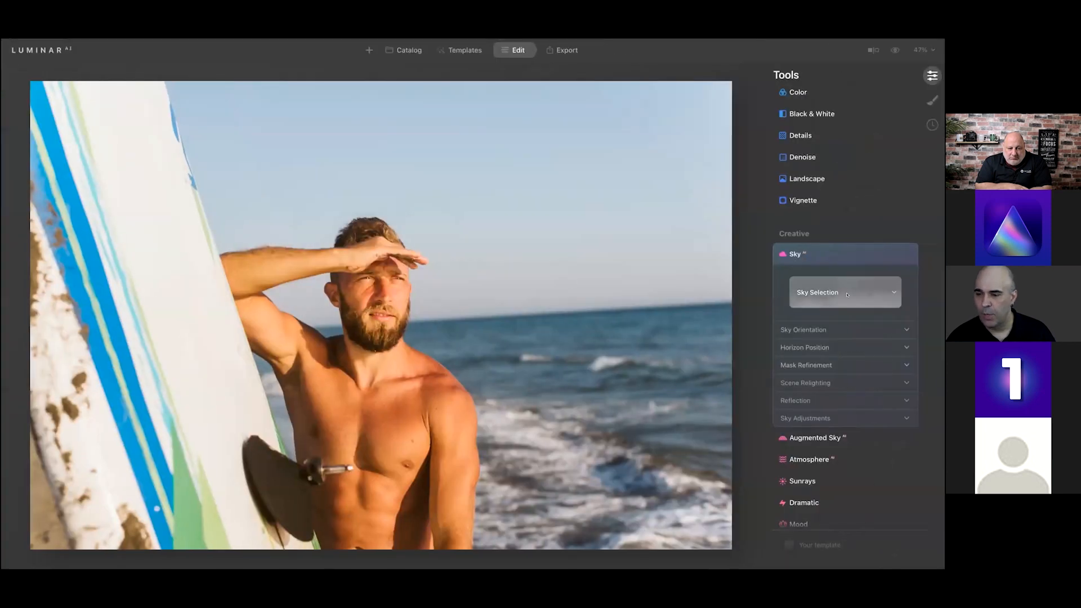
Choose the Blue Sky collection, try Blue Sky 5, and replace the photo's sky with Blue Sky 4.
{"action": "left_click", "coordinate": [845, 325]}
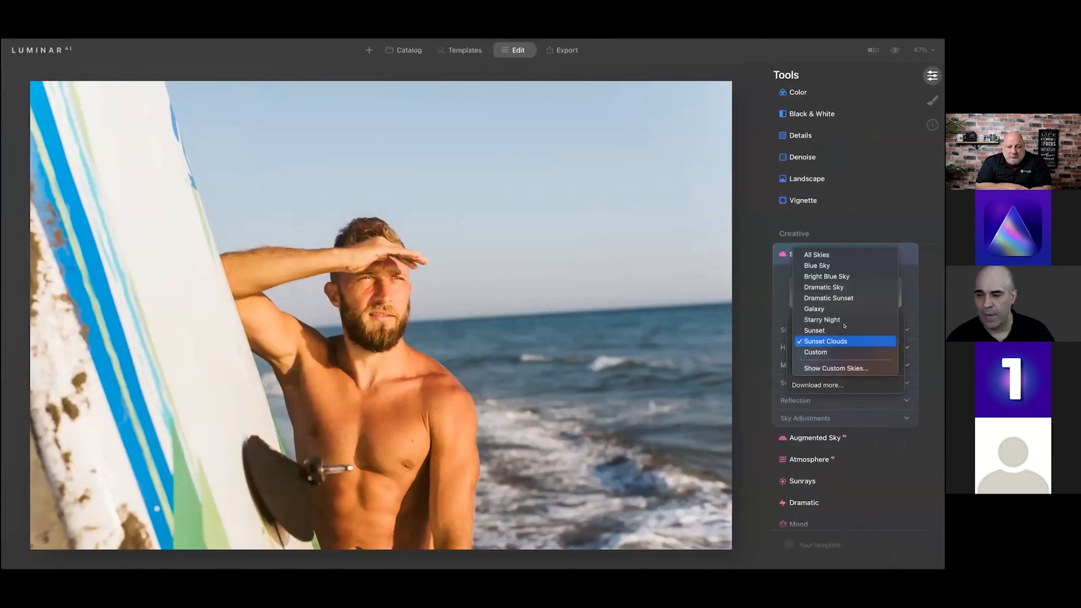
{"action": "left_click", "coordinate": [825, 265]}
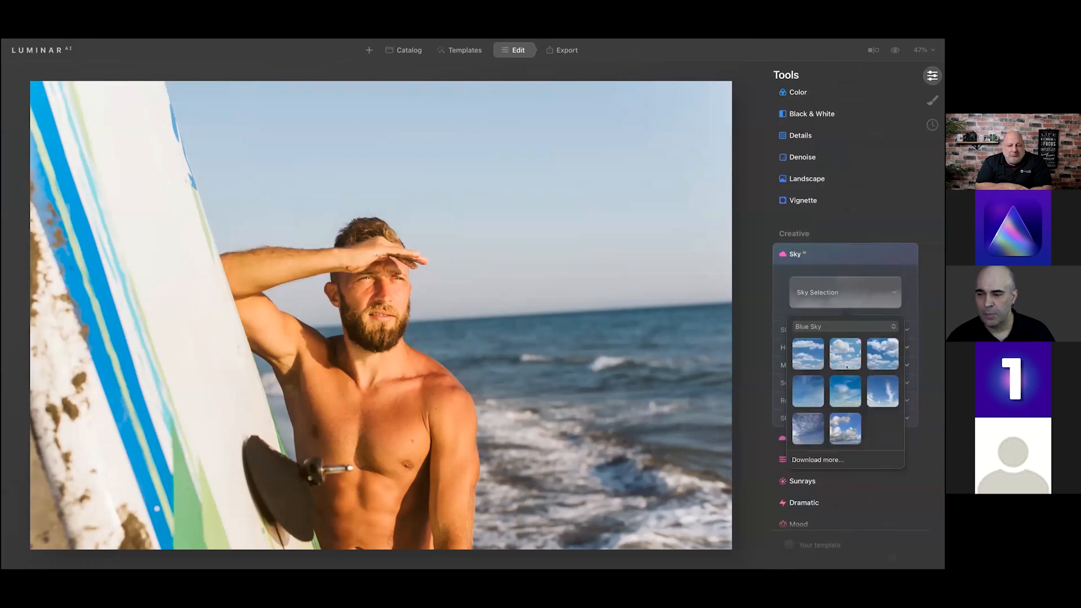
{"action": "left_click", "coordinate": [845, 389]}
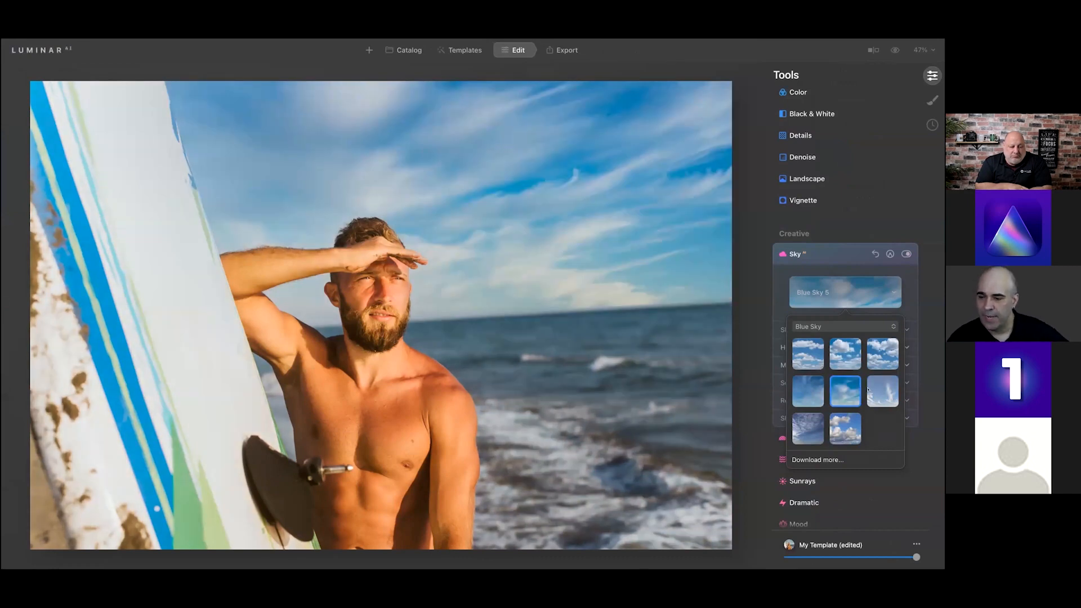
{"action": "left_click", "coordinate": [807, 394]}
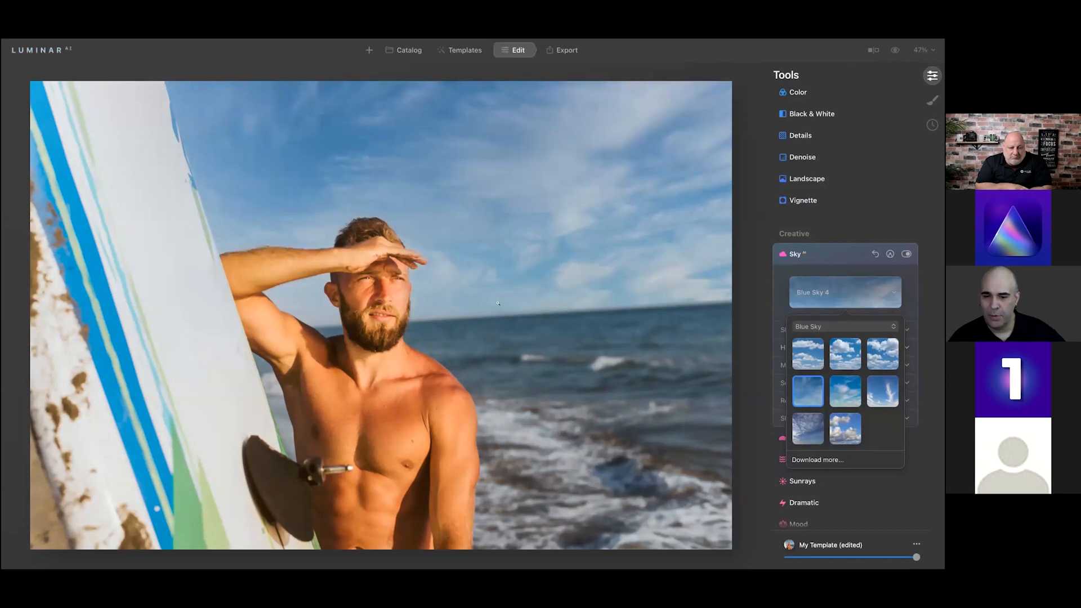
{"action": "left_click", "coordinate": [815, 265]}
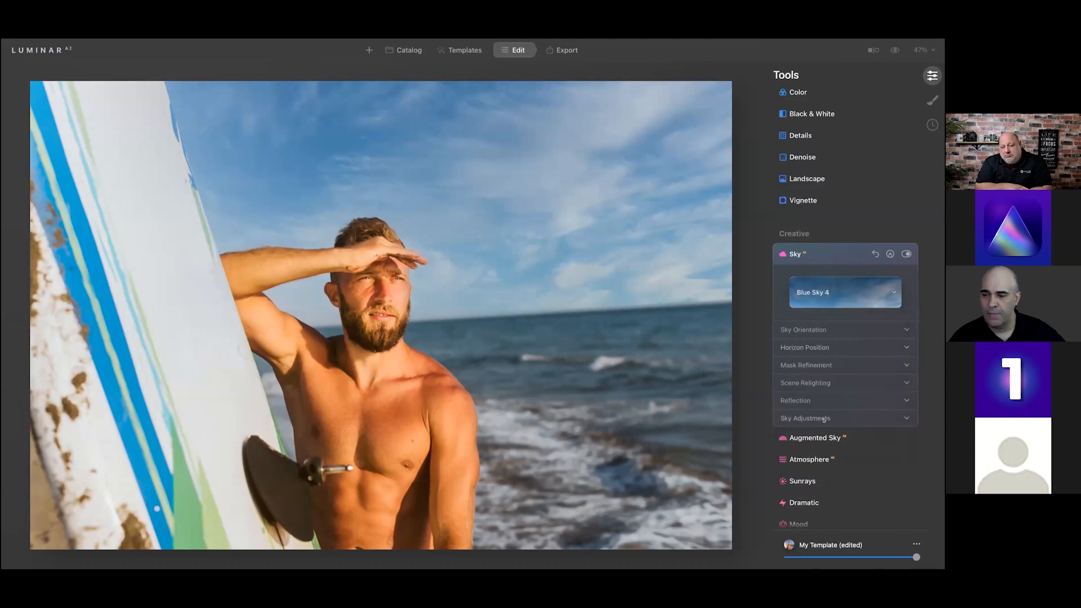
Set the replacement sky's horizon rotation to -5, shift to -9, horizon blending to 175 and horizontal position to -40.
{"action": "left_click", "coordinate": [824, 332]}
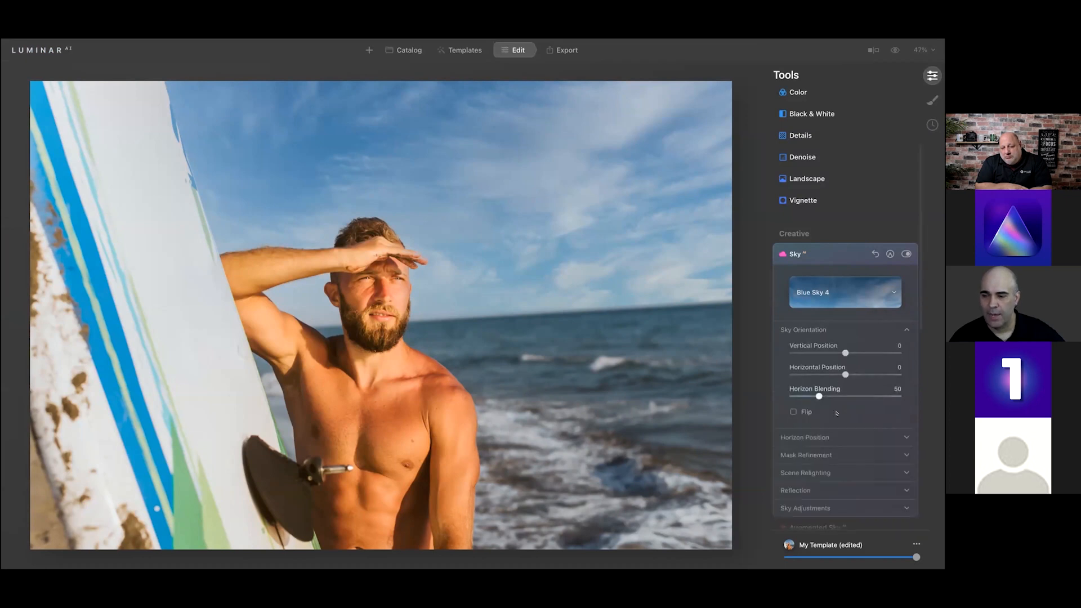
{"action": "left_click", "coordinate": [831, 433]}
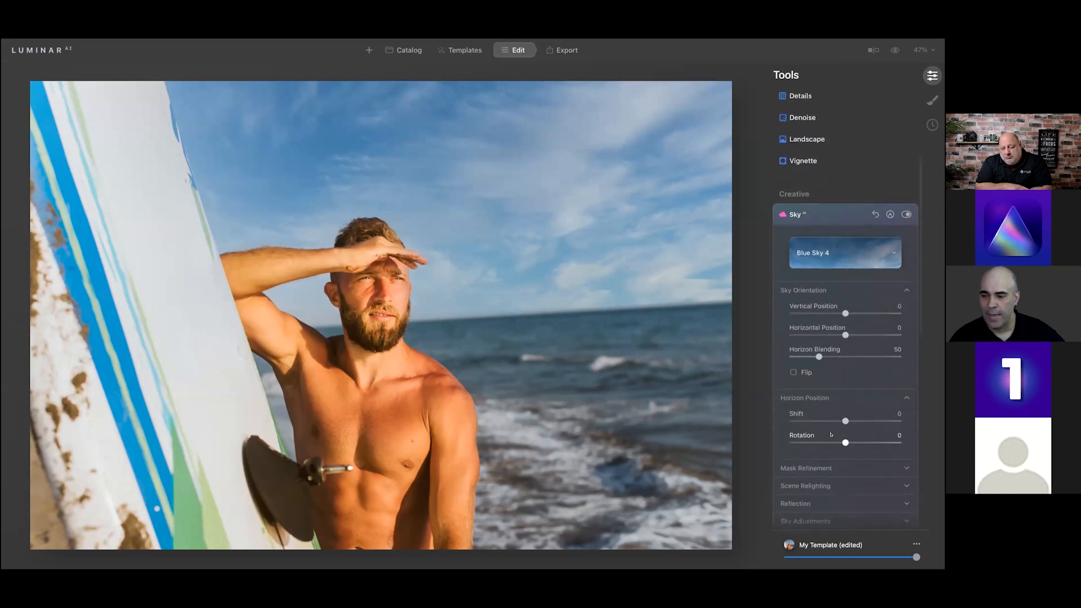
{"action": "mouse_move", "coordinate": [839, 443]}
{"action": "left_mouse_down"}
{"action": "mouse_move", "coordinate": [827, 438]}
{"action": "mouse_move", "coordinate": [836, 421]}
{"action": "left_mouse_up"}
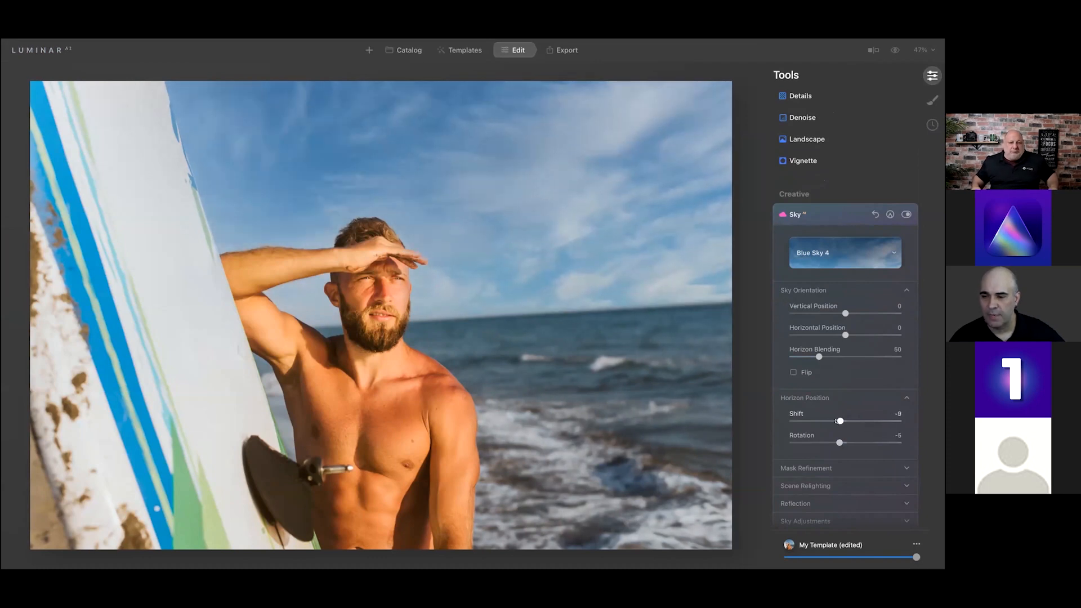
{"action": "left_click_drag", "start_coordinate": [819, 357], "coordinate": [886, 356]}
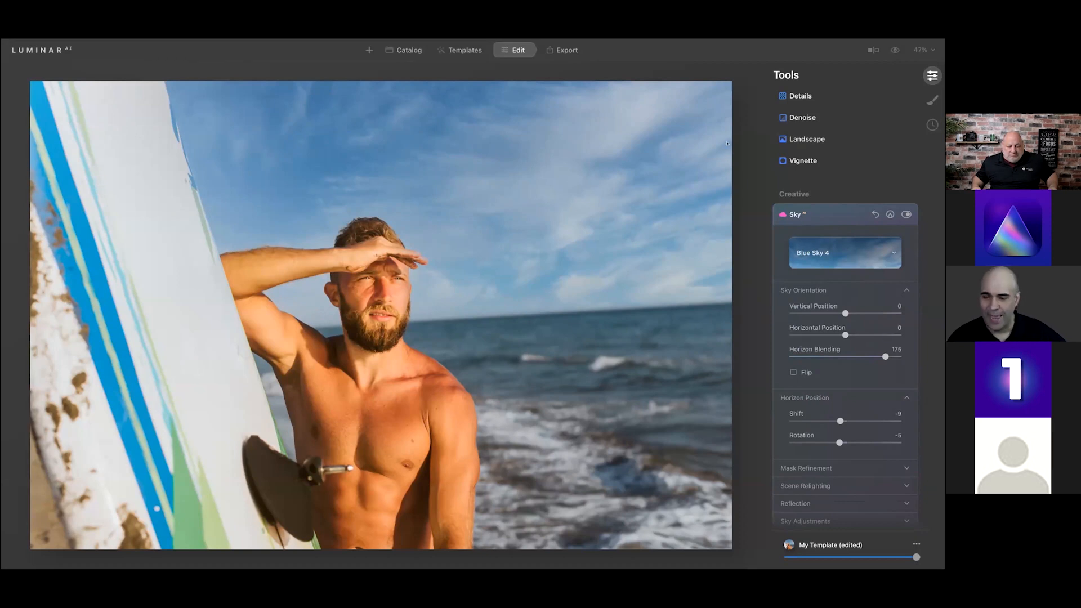
{"action": "left_click_drag", "start_coordinate": [845, 333], "coordinate": [820, 330]}
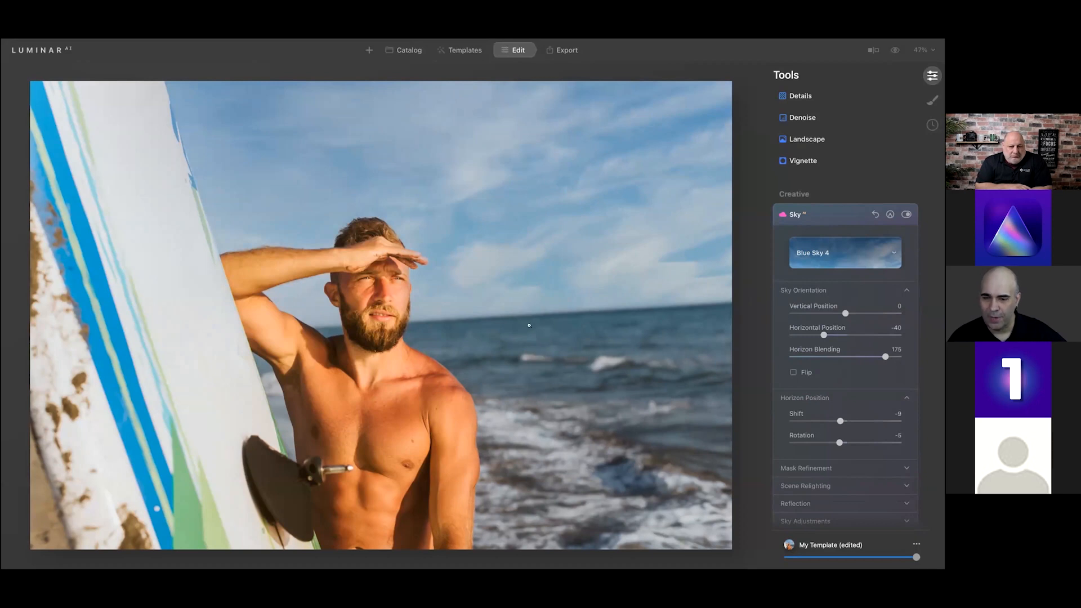
Adjust the replacement sky to defocus 25, brightness -36, warmth -33 and atmospheric haze 32.
{"action": "scroll", "coordinate": [861, 444], "scroll_direction": "down", "scroll_amount": 4}
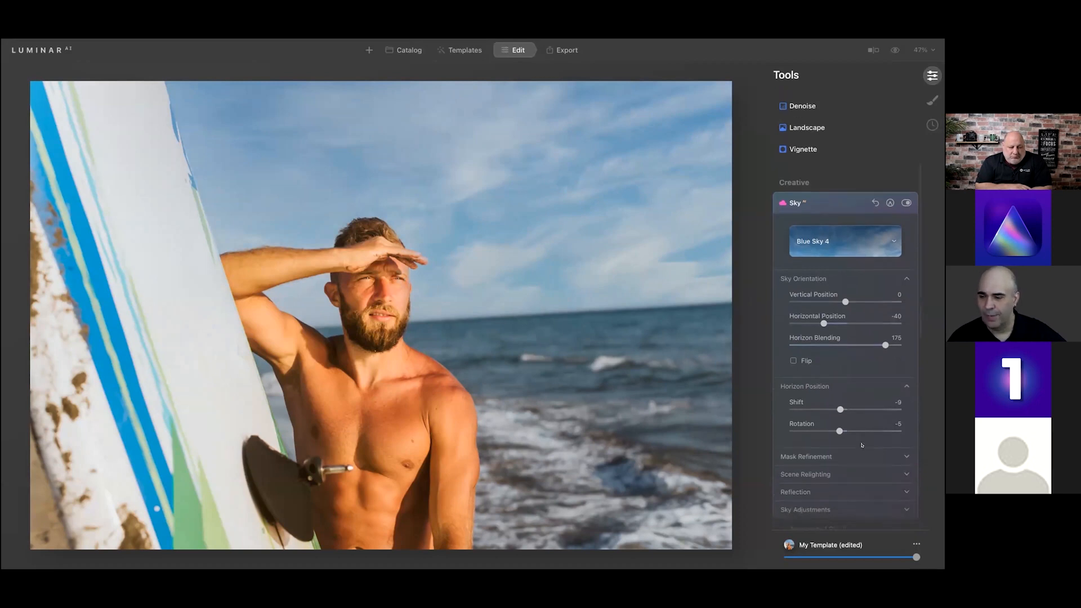
{"action": "left_click", "coordinate": [830, 415]}
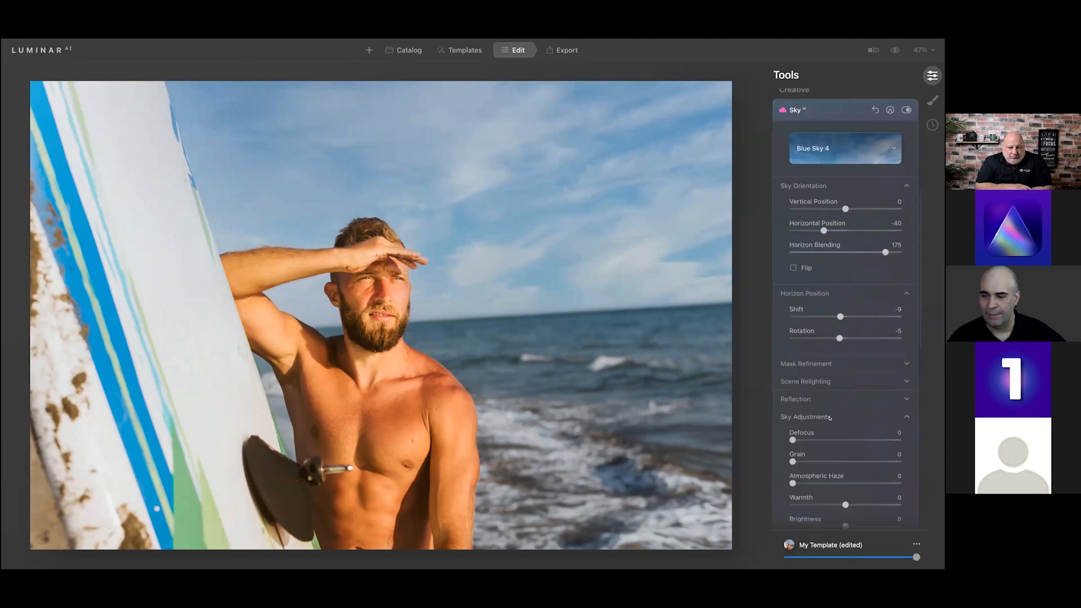
{"action": "scroll", "coordinate": [796, 357], "scroll_direction": "down", "scroll_amount": 3}
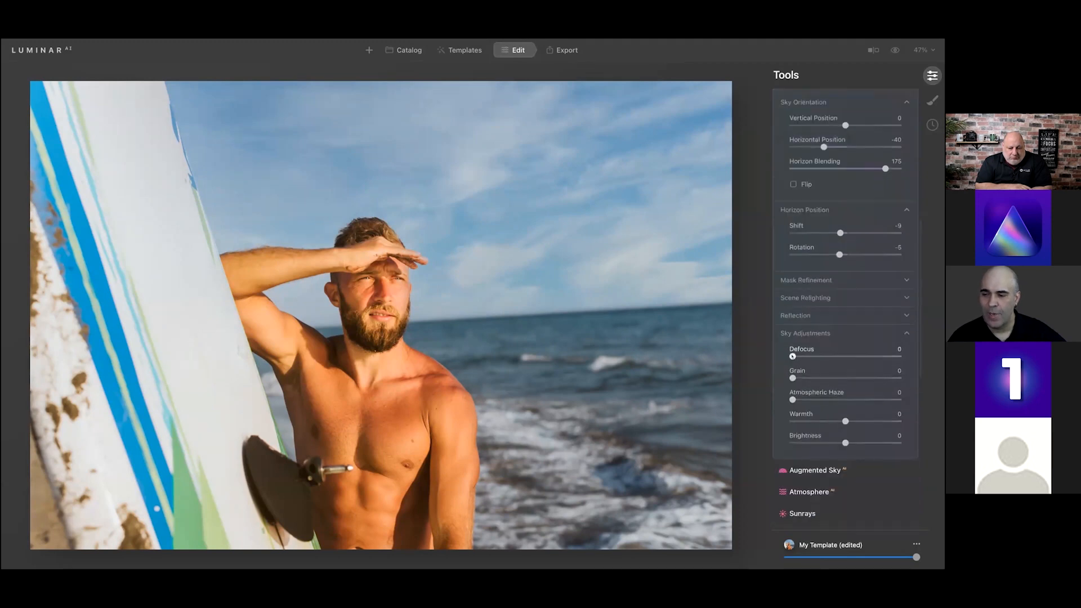
{"action": "left_click_drag", "start_coordinate": [793, 357], "coordinate": [814, 351]}
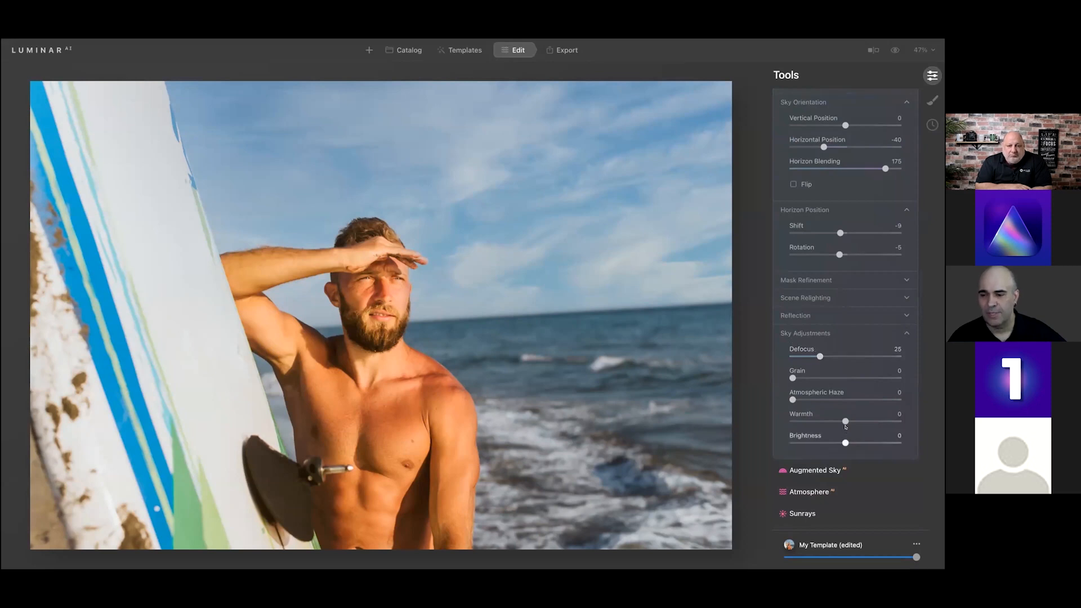
{"action": "left_click_drag", "start_coordinate": [836, 442], "coordinate": [824, 398]}
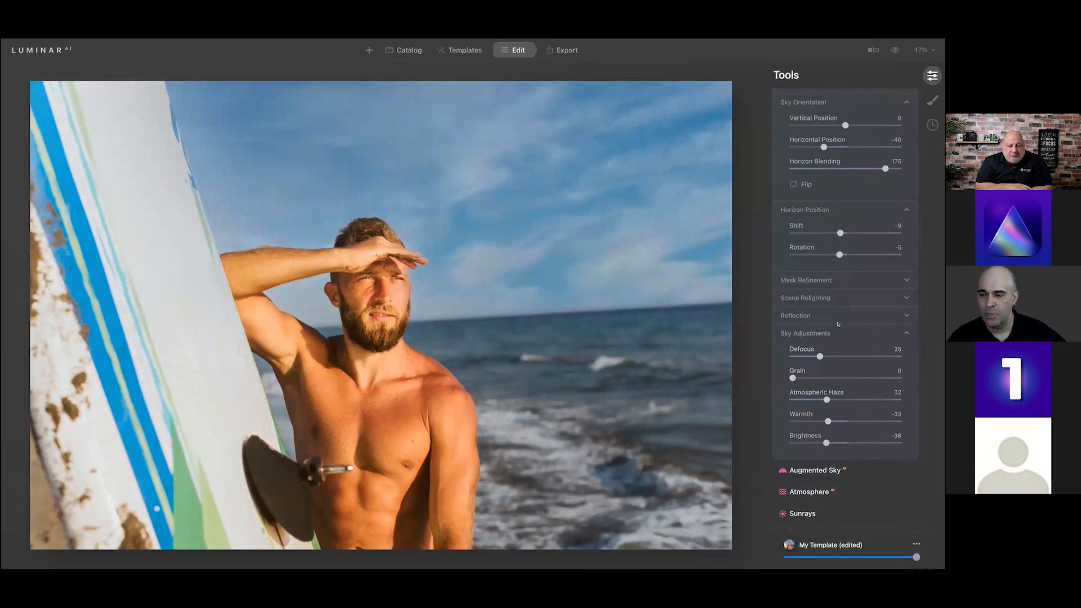
Relight the scene with relight strength 28, relight saturation 59 and relight human 51.
{"action": "left_click", "coordinate": [815, 297]}
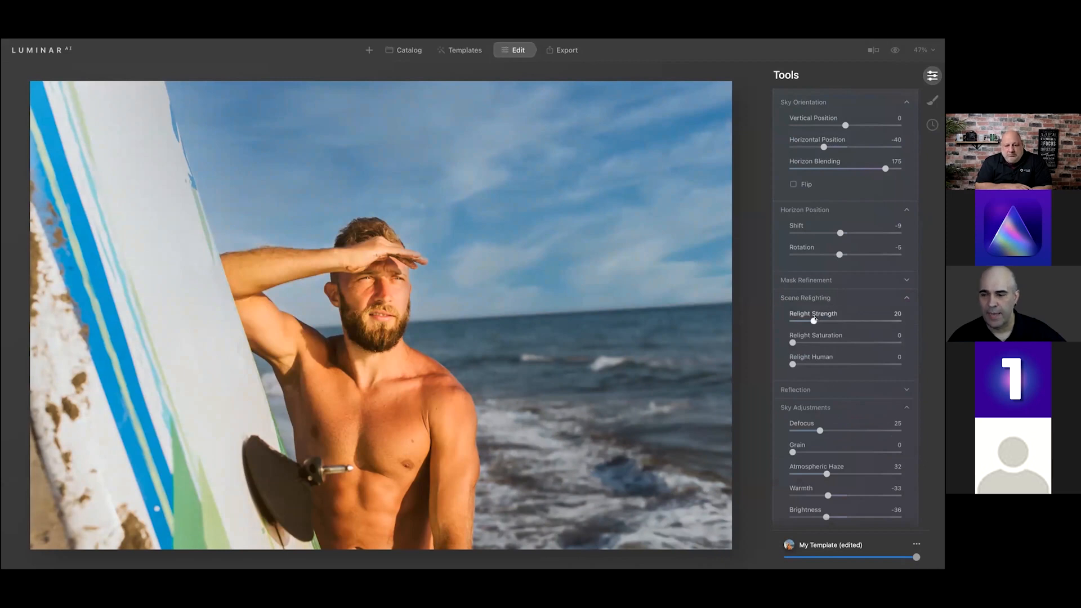
{"action": "mouse_move", "coordinate": [814, 319]}
{"action": "left_mouse_down"}
{"action": "mouse_move", "coordinate": [877, 320]}
{"action": "mouse_move", "coordinate": [808, 320]}
{"action": "mouse_move", "coordinate": [821, 313]}
{"action": "left_mouse_up"}
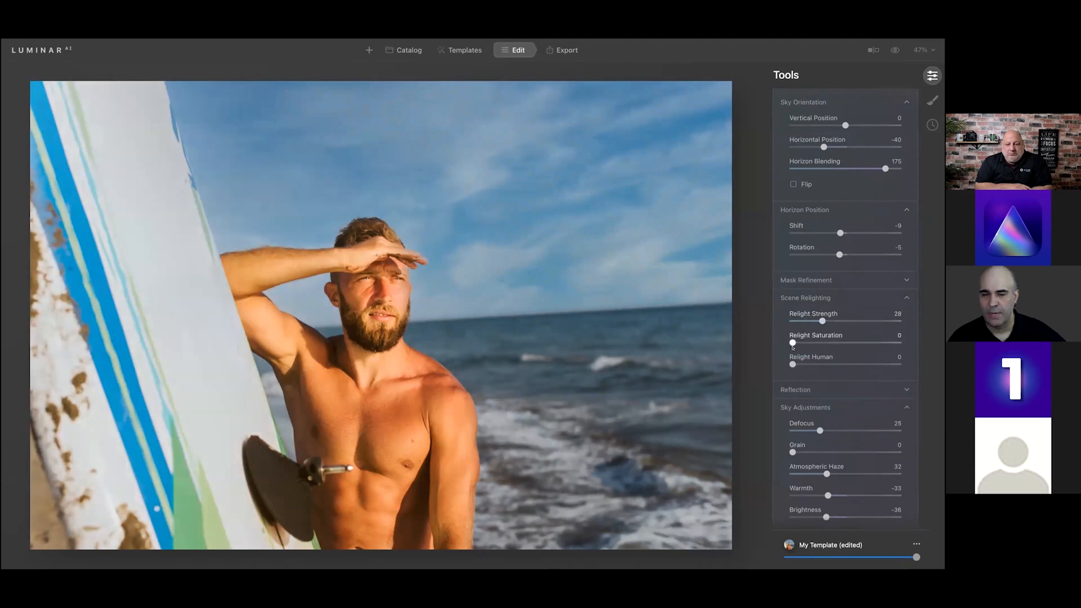
{"action": "left_click_drag", "start_coordinate": [792, 341], "coordinate": [917, 339]}
{"action": "left_click_drag", "start_coordinate": [797, 333], "coordinate": [859, 340]}
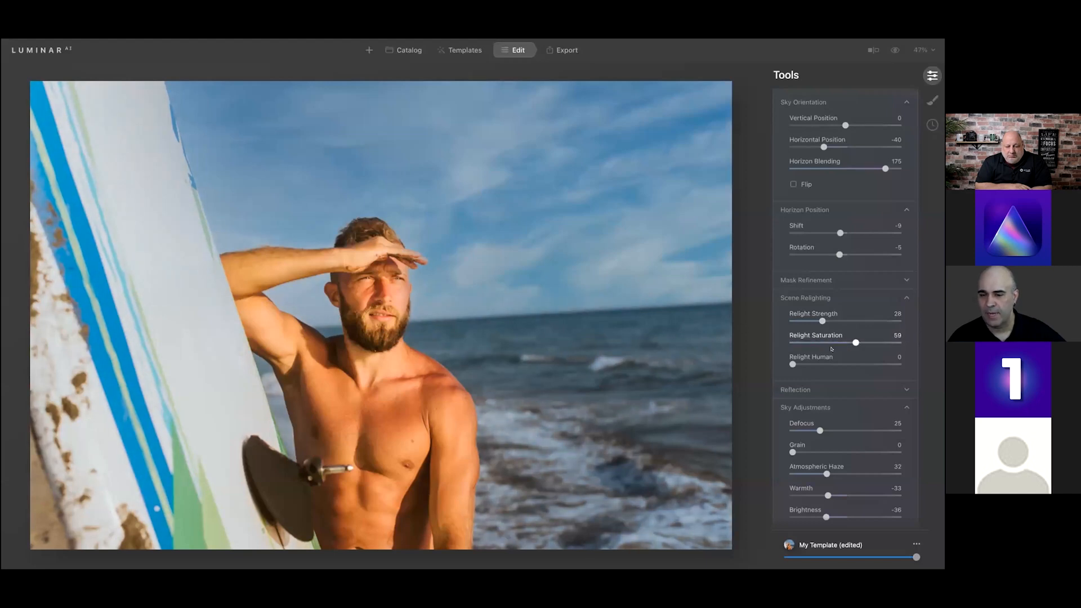
{"action": "left_click_drag", "start_coordinate": [792, 365], "coordinate": [848, 364]}
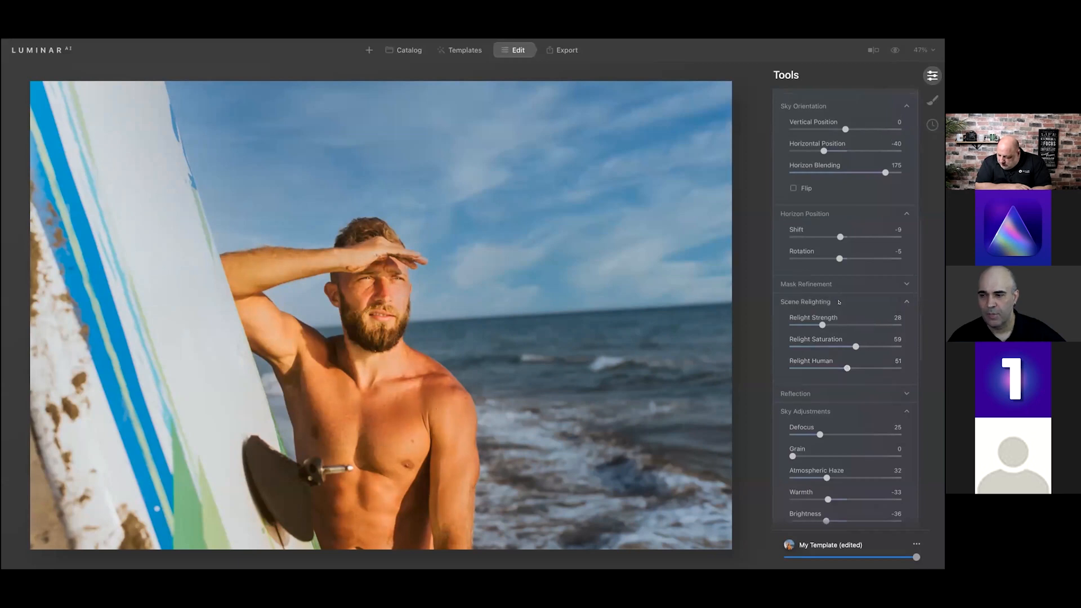
Try the Blue Sky 2 sky, and switch the photo's sky to Sunset 1 from the Sunset collection.
{"action": "scroll", "coordinate": [842, 270], "scroll_direction": "up", "scroll_amount": 3}
{"action": "left_click", "coordinate": [837, 215]}
{"action": "left_click", "coordinate": [848, 281]}
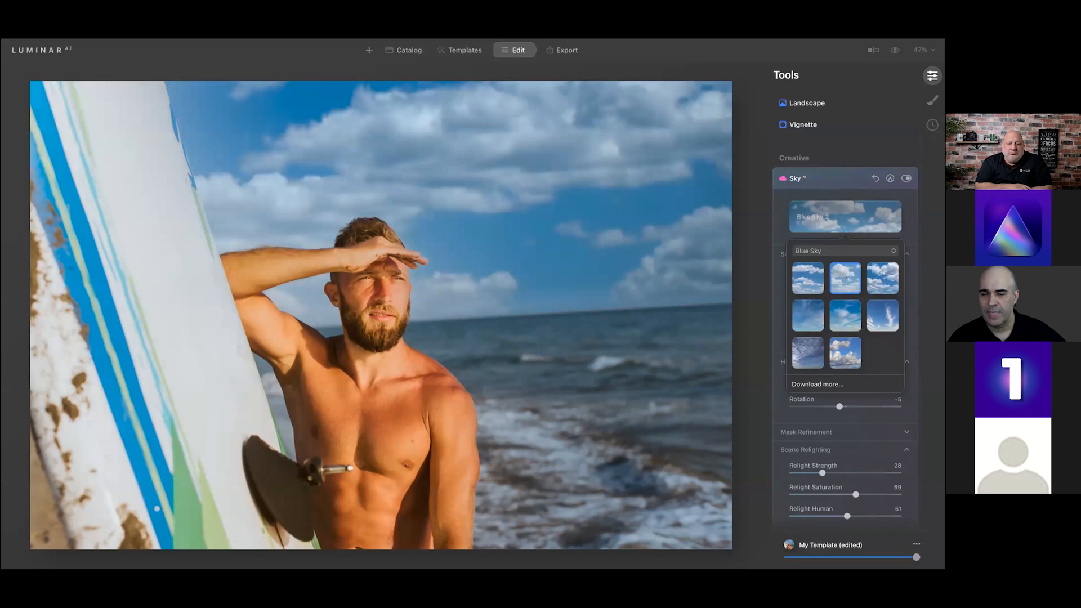
{"action": "left_click", "coordinate": [837, 250]}
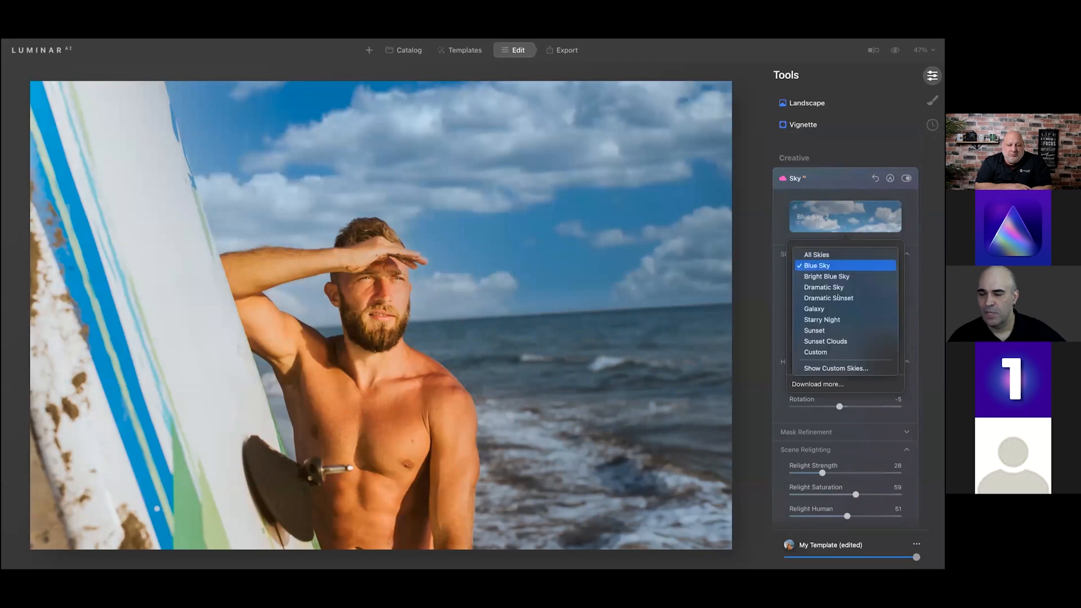
{"action": "left_click", "coordinate": [830, 329]}
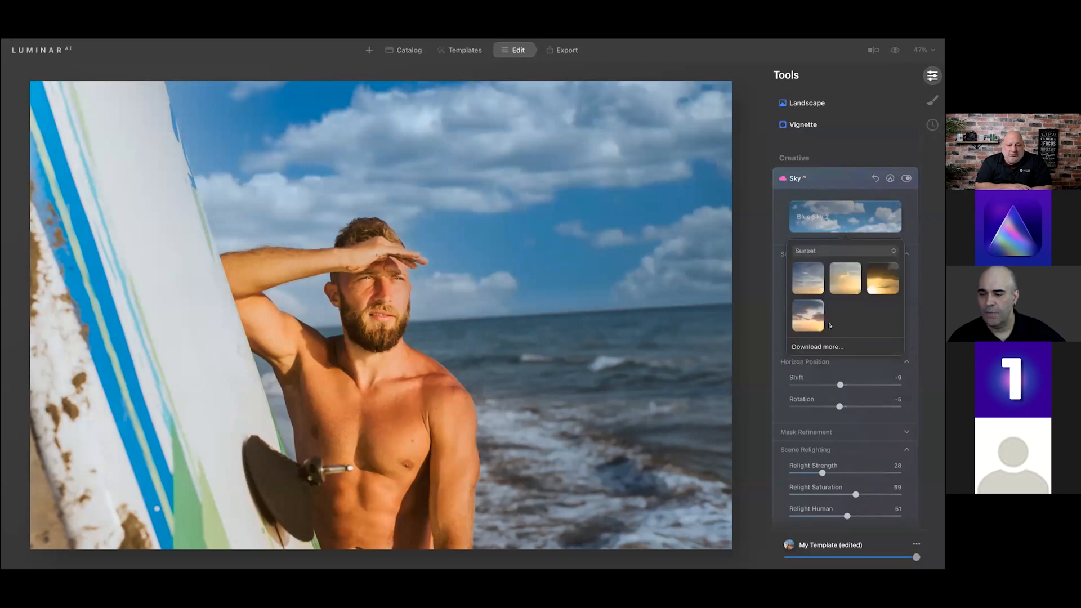
{"action": "left_click", "coordinate": [809, 280]}
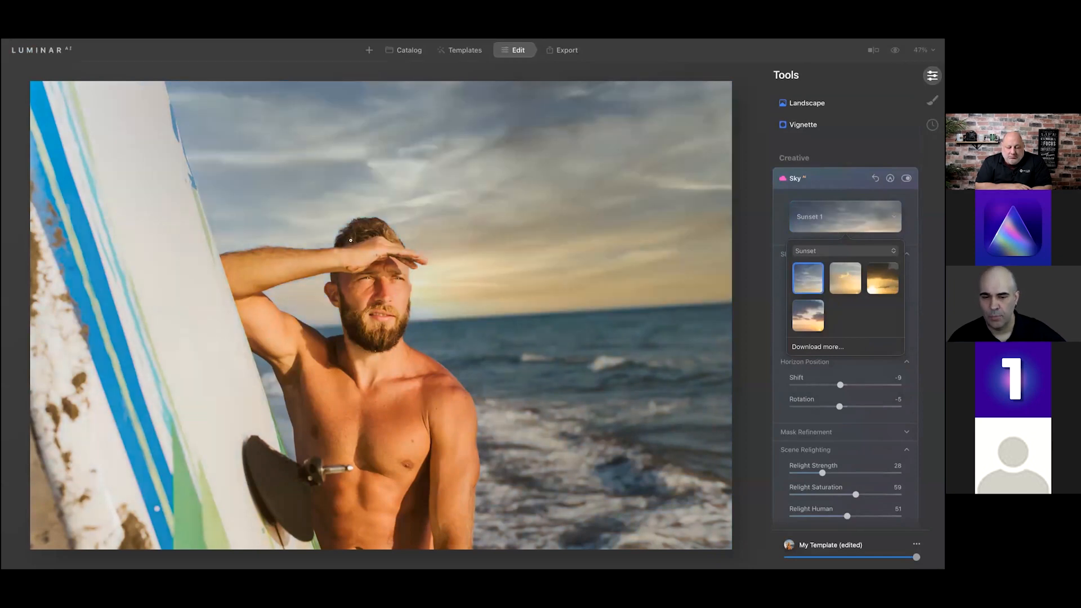
Keep the Sunset 1 sky on the surfer portrait and set its relight human value to 47.
{"action": "left_click", "coordinate": [343, 223]}
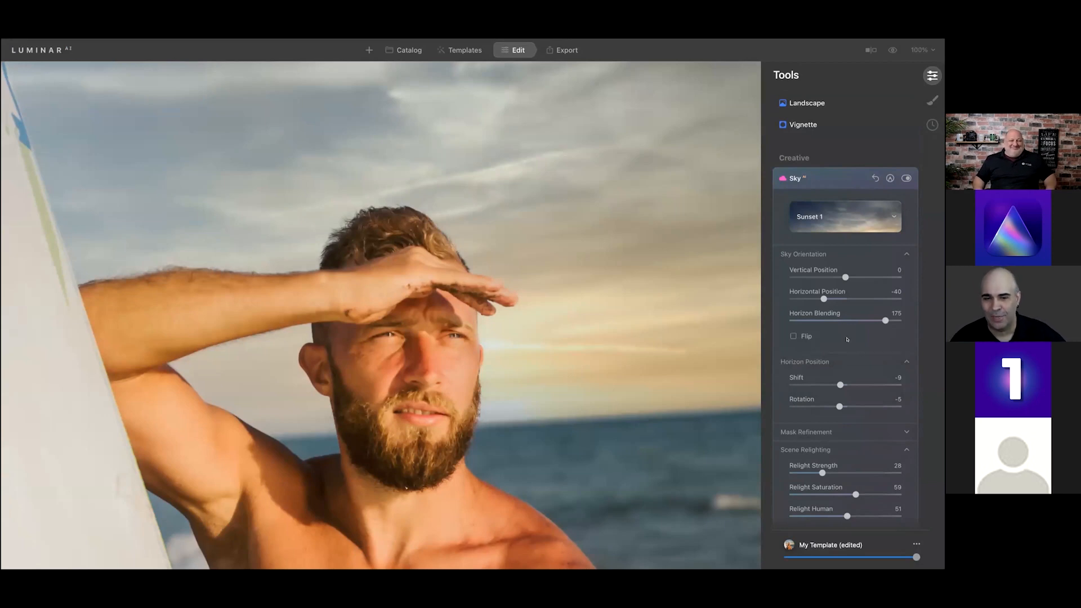
{"action": "scroll", "coordinate": [844, 443], "scroll_direction": "down", "scroll_amount": 3}
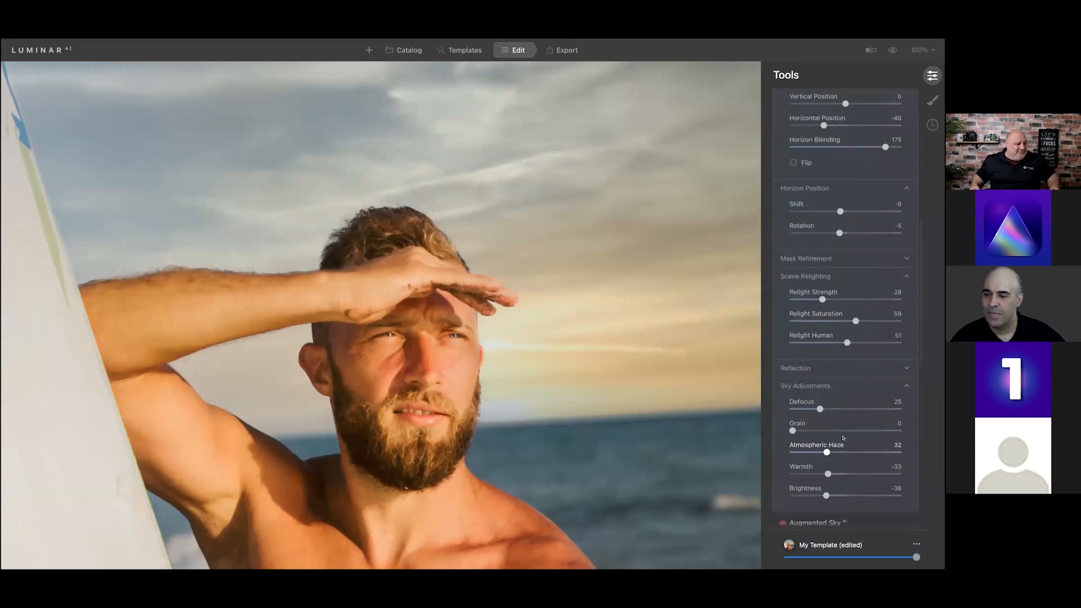
{"action": "mouse_move", "coordinate": [832, 335]}
{"action": "left_mouse_down"}
{"action": "mouse_move", "coordinate": [769, 333]}
{"action": "mouse_move", "coordinate": [840, 335]}
{"action": "left_mouse_up"}
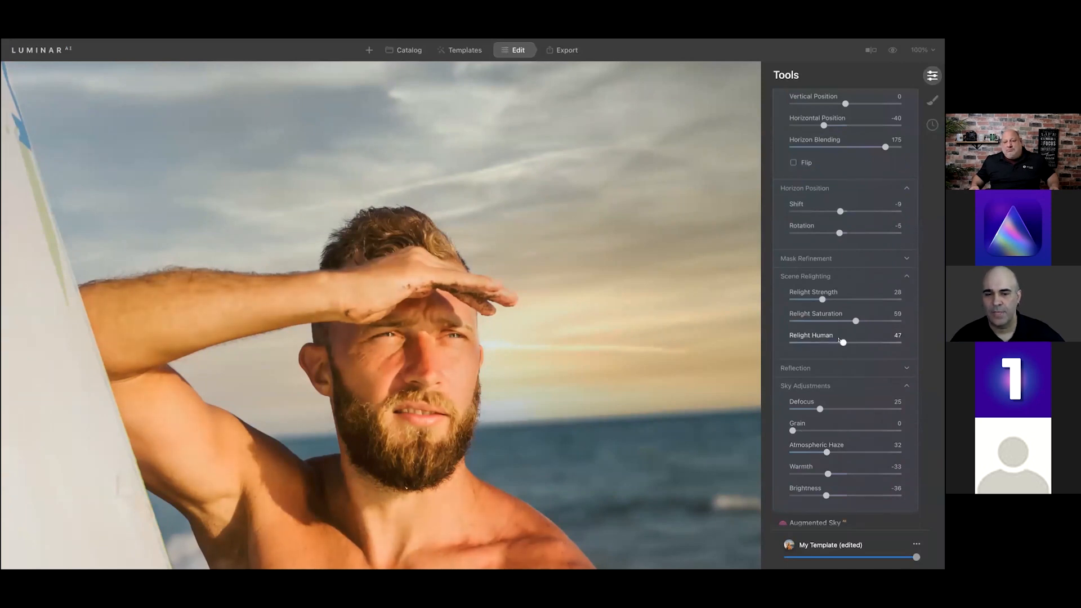
Set the fix details value of the sky's mask refinement to 76.
{"action": "scroll", "coordinate": [837, 328], "scroll_direction": "up", "scroll_amount": 3}
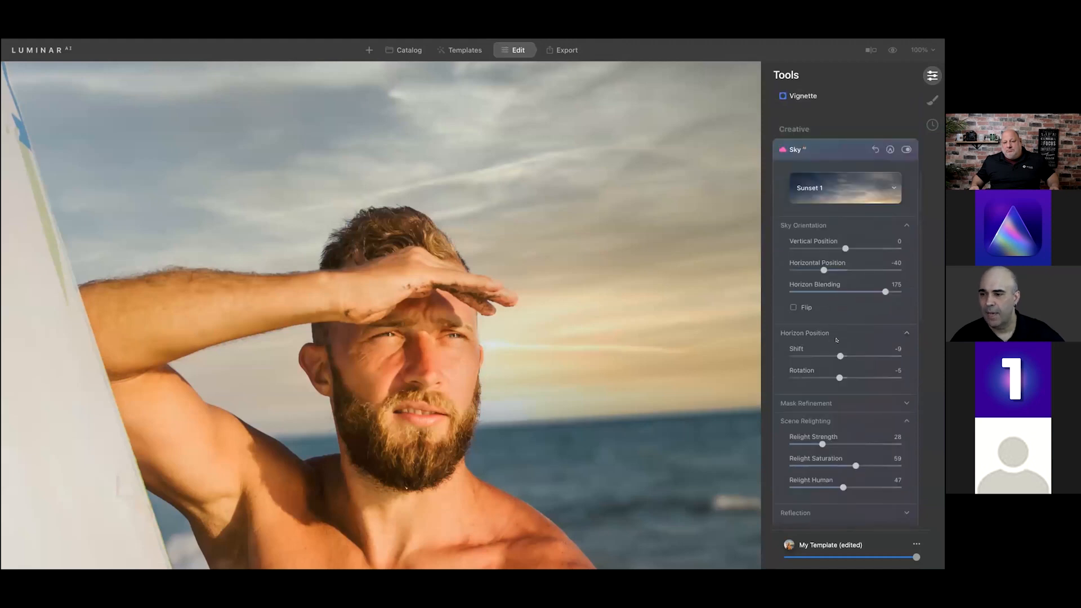
{"action": "left_click", "coordinate": [830, 400]}
{"action": "scroll", "coordinate": [829, 397], "scroll_direction": "down", "scroll_amount": 3}
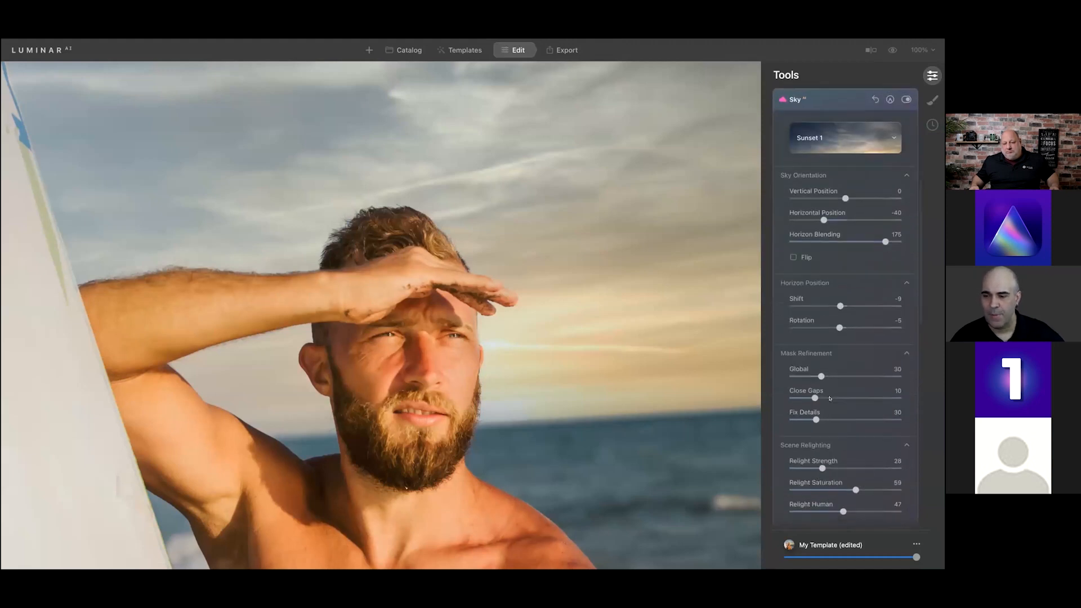
{"action": "left_click_drag", "start_coordinate": [845, 342], "coordinate": [870, 347]}
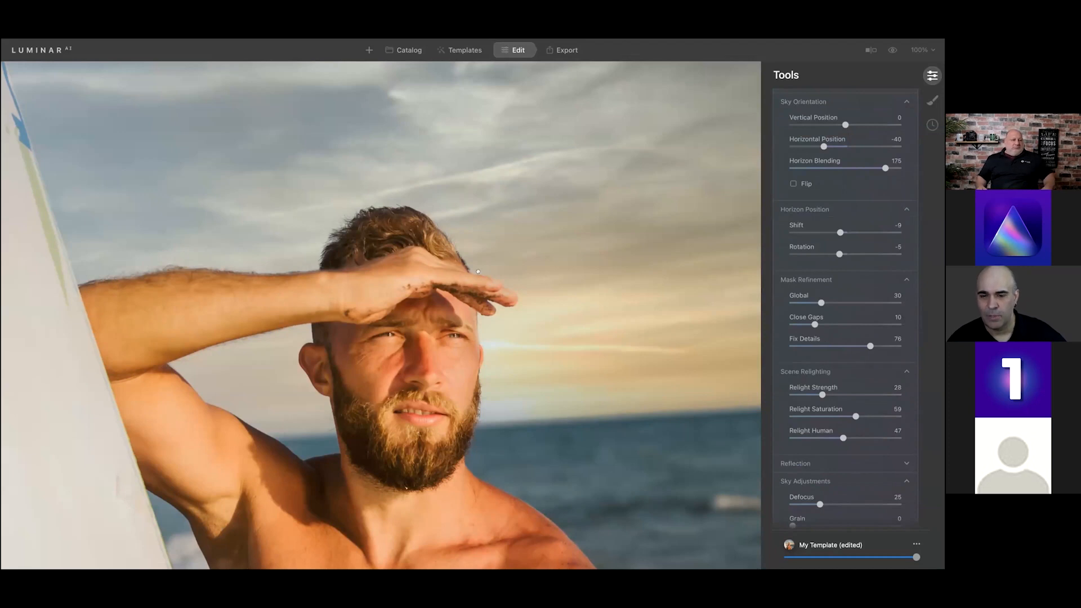
Set the sky's reflection amount to 61 and water blur to 25.
{"action": "scroll", "coordinate": [541, 281], "scroll_direction": "down", "scroll_amount": 1}
{"action": "scroll", "coordinate": [541, 281], "scroll_direction": "down", "scroll_amount": 3}
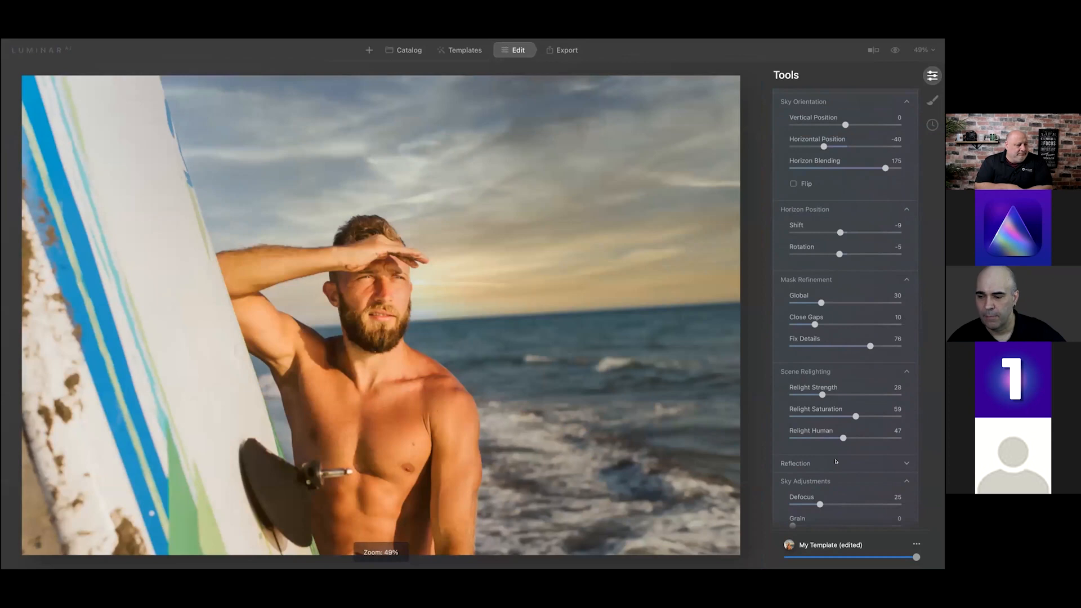
{"action": "left_click", "coordinate": [836, 461]}
{"action": "scroll", "coordinate": [561, 341], "scroll_direction": "down", "scroll_amount": 2}
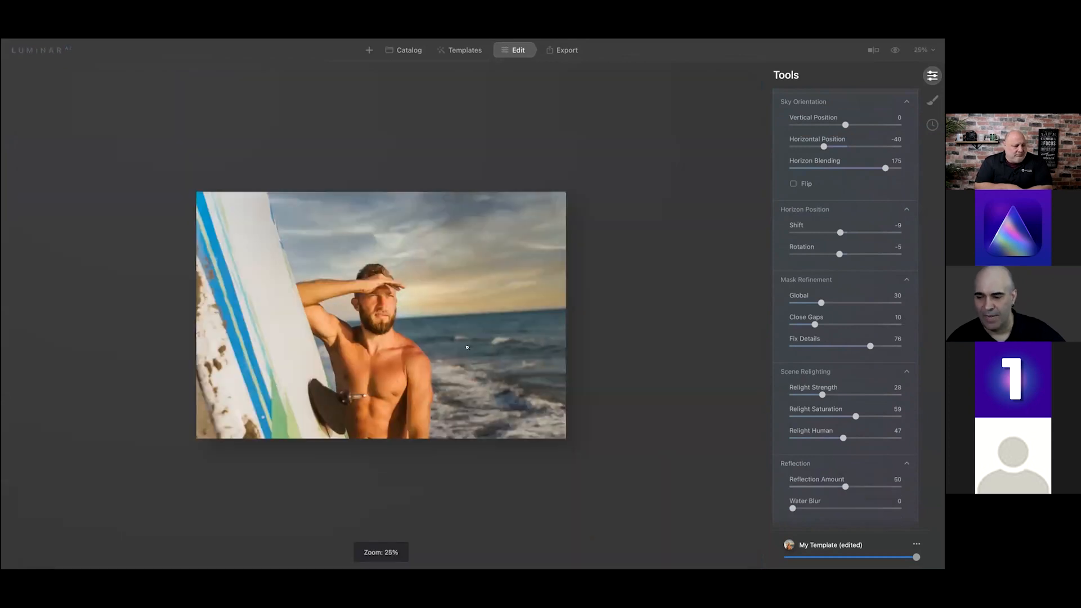
{"action": "scroll", "coordinate": [476, 346], "scroll_direction": "up", "scroll_amount": 1}
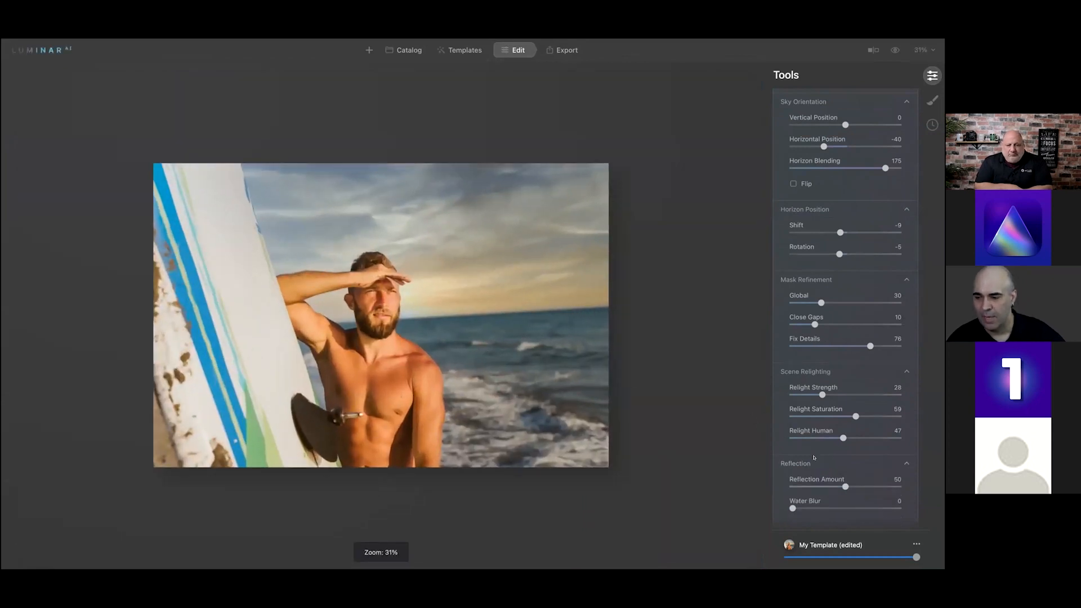
{"action": "scroll", "coordinate": [837, 463], "scroll_direction": "down", "scroll_amount": 1}
{"action": "left_click_drag", "start_coordinate": [844, 469], "coordinate": [855, 469]}
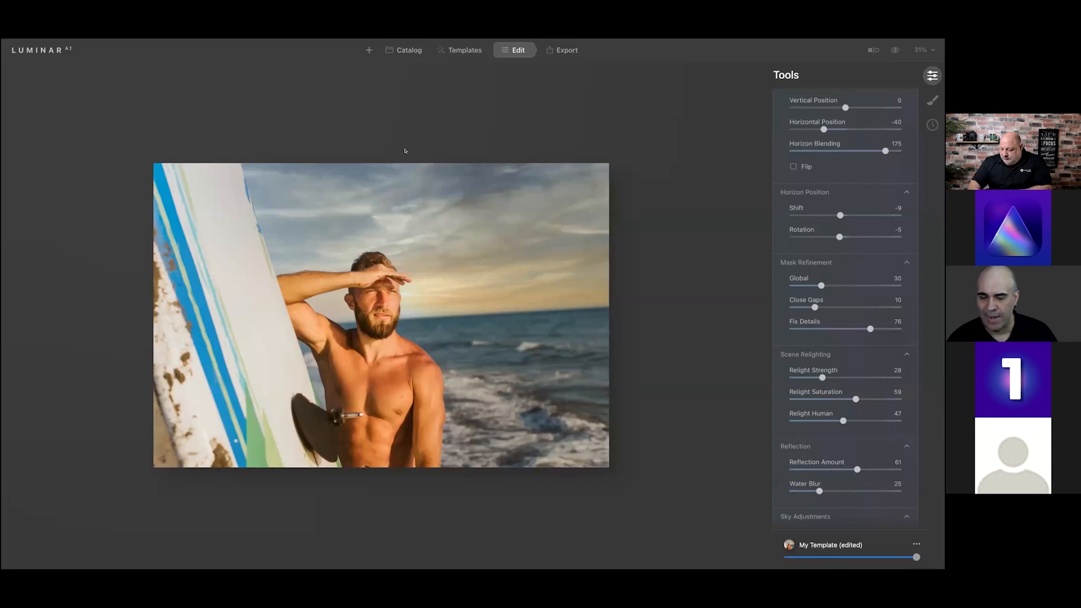
Apply the surfer portrait's sky adjustments to the catalog photo of the woman sitting on a surfboard, and open that photo for editing.
{"action": "left_click", "coordinate": [390, 49]}
{"action": "scroll", "coordinate": [439, 388], "scroll_direction": "down", "scroll_amount": 1}
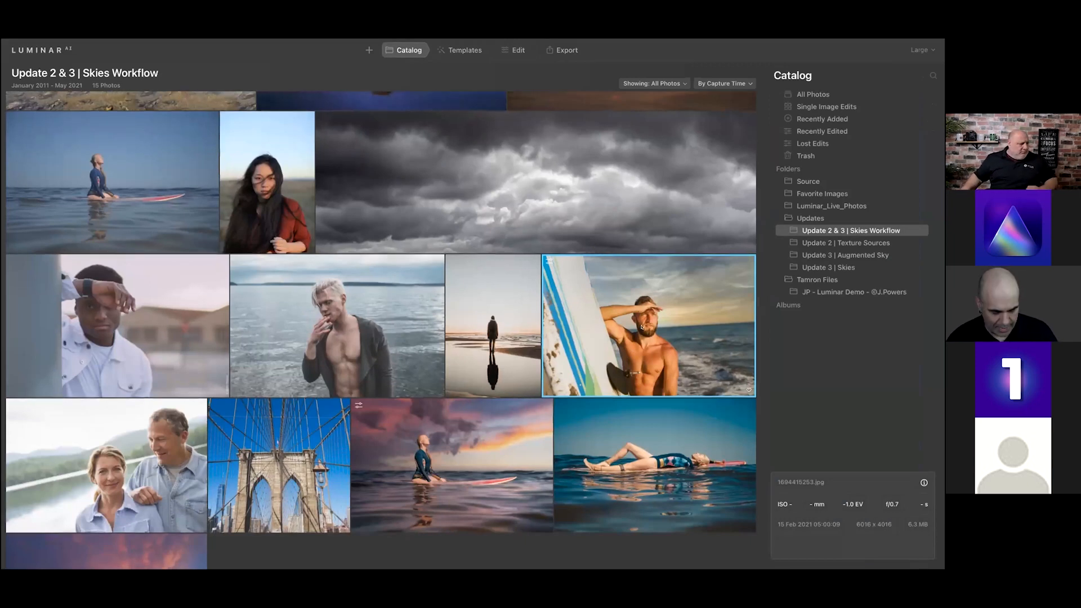
{"action": "left_click", "coordinate": [150, 174]}
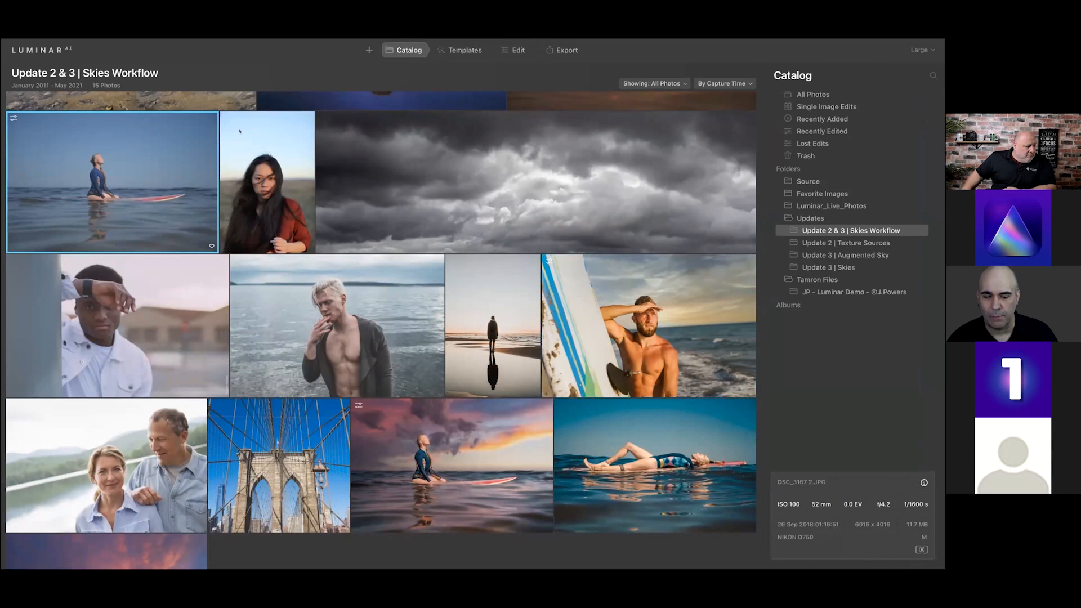
{"action": "double_click", "coordinate": [159, 150]}
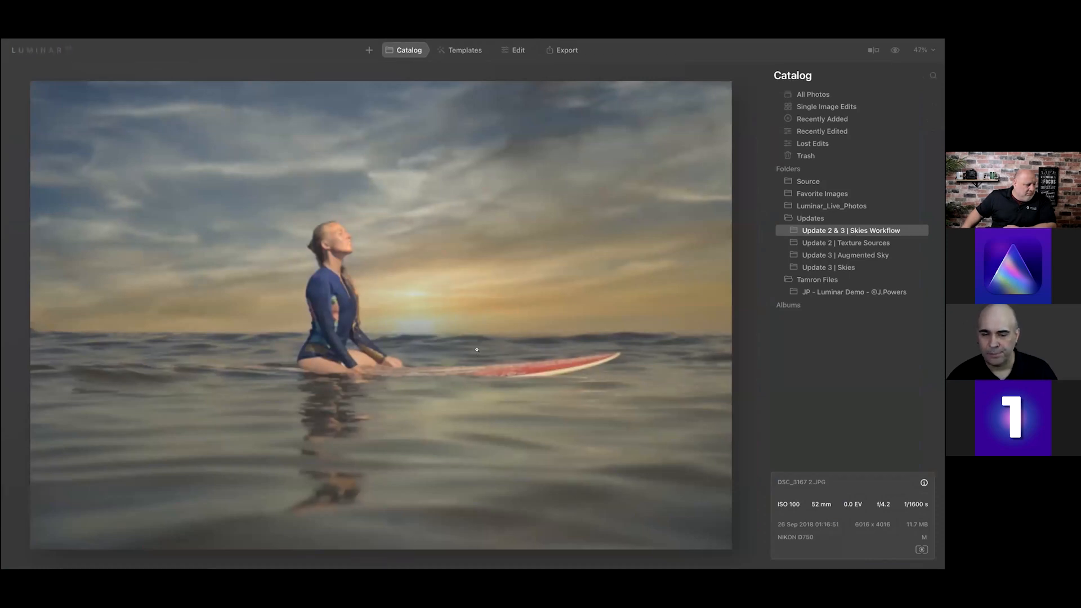
{"action": "left_click", "coordinate": [517, 51]}
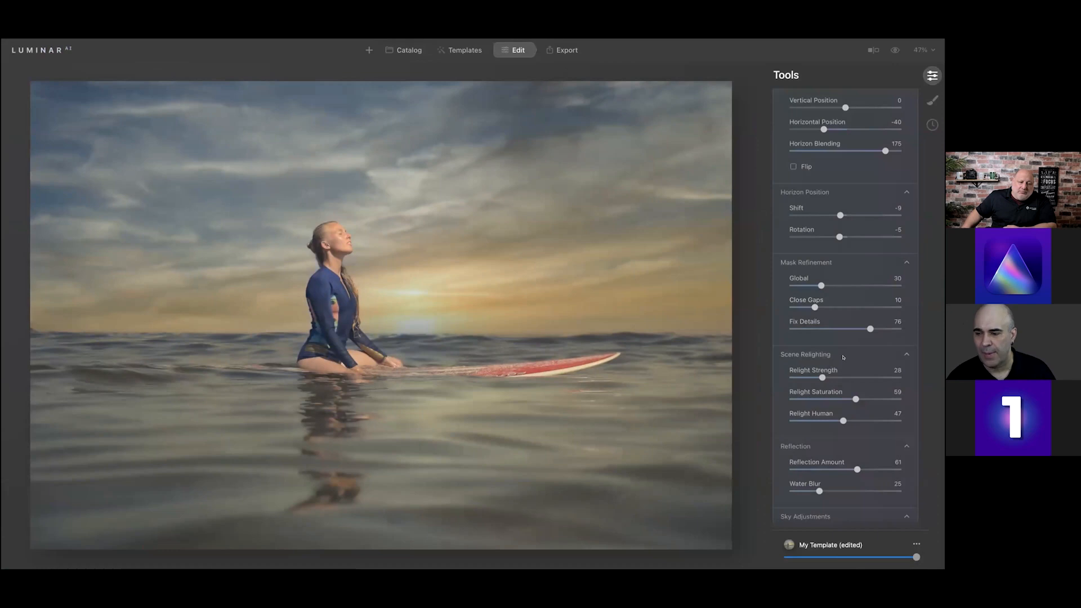
Raise the sky's reflection amount to 100 and its water blur to 38.
{"action": "left_click_drag", "start_coordinate": [844, 467], "coordinate": [884, 469]}
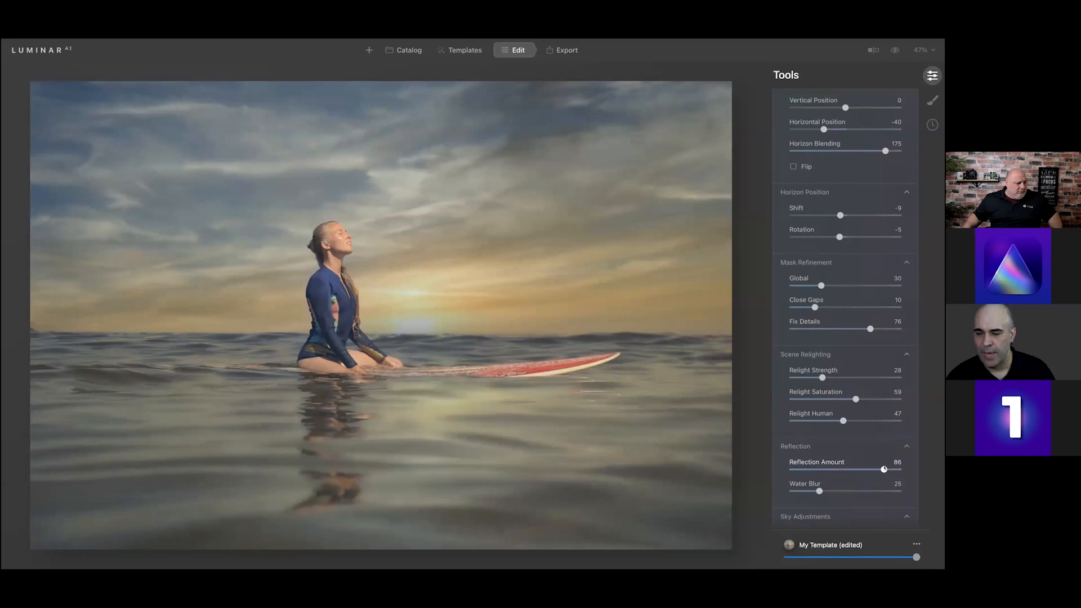
{"action": "left_click_drag", "start_coordinate": [804, 468], "coordinate": [905, 469]}
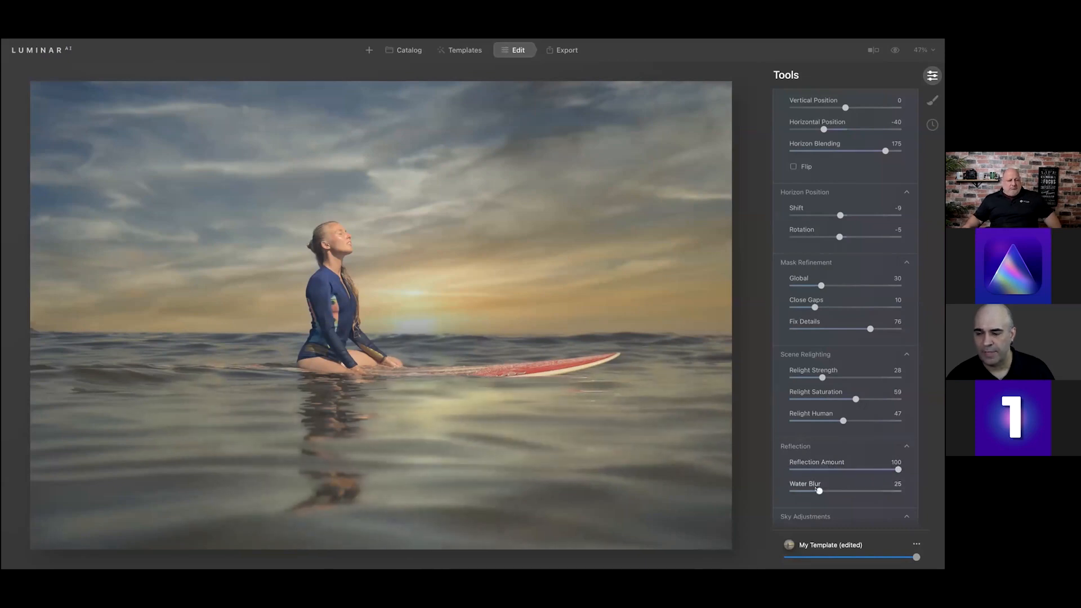
{"action": "left_click_drag", "start_coordinate": [830, 490], "coordinate": [834, 490]}
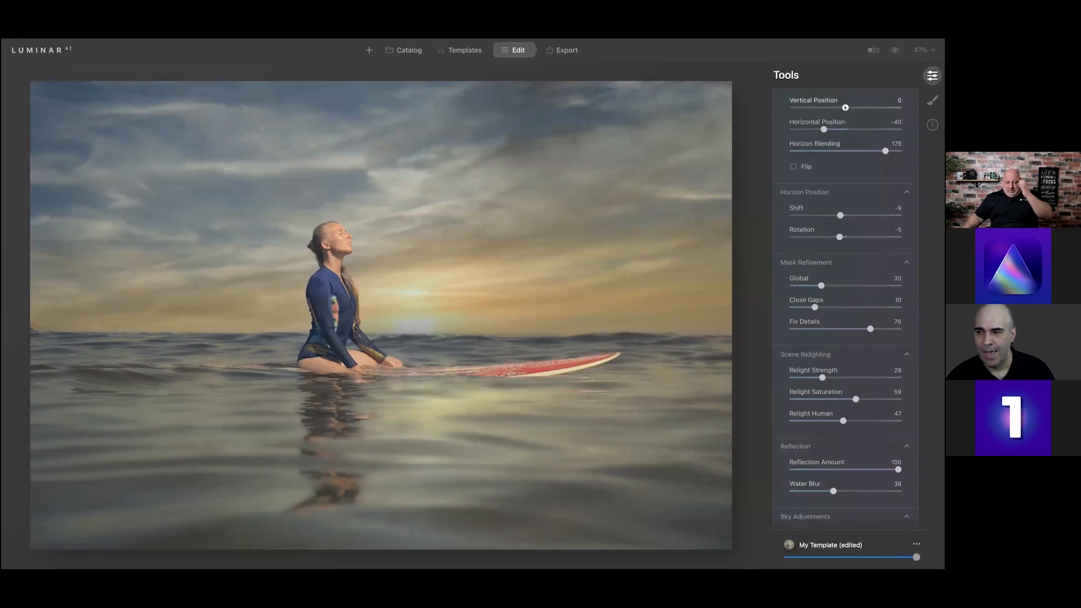
Move the replacement sky to horizontal position -57 so the sun sits behind the seated woman.
{"action": "left_click_drag", "start_coordinate": [839, 107], "coordinate": [845, 100]}
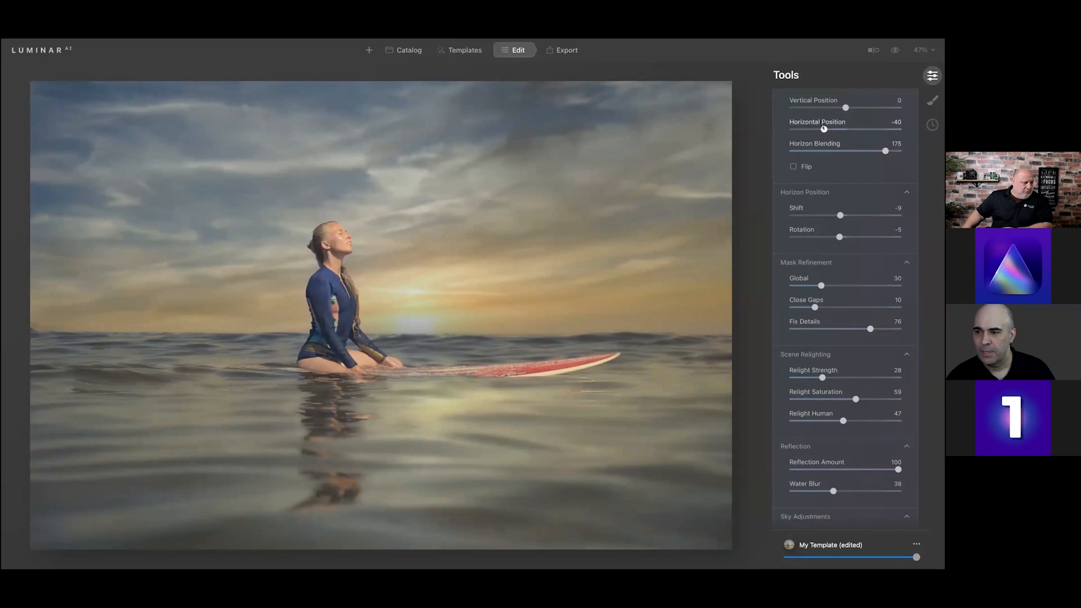
{"action": "left_click_drag", "start_coordinate": [830, 129], "coordinate": [807, 129]}
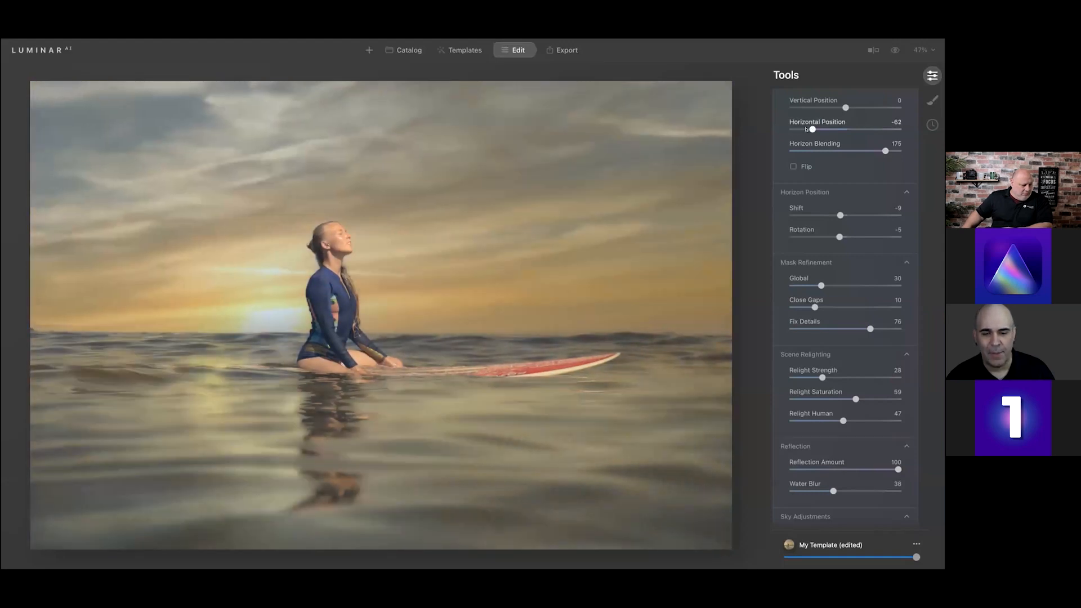
{"action": "left_click_drag", "start_coordinate": [808, 129], "coordinate": [810, 128]}
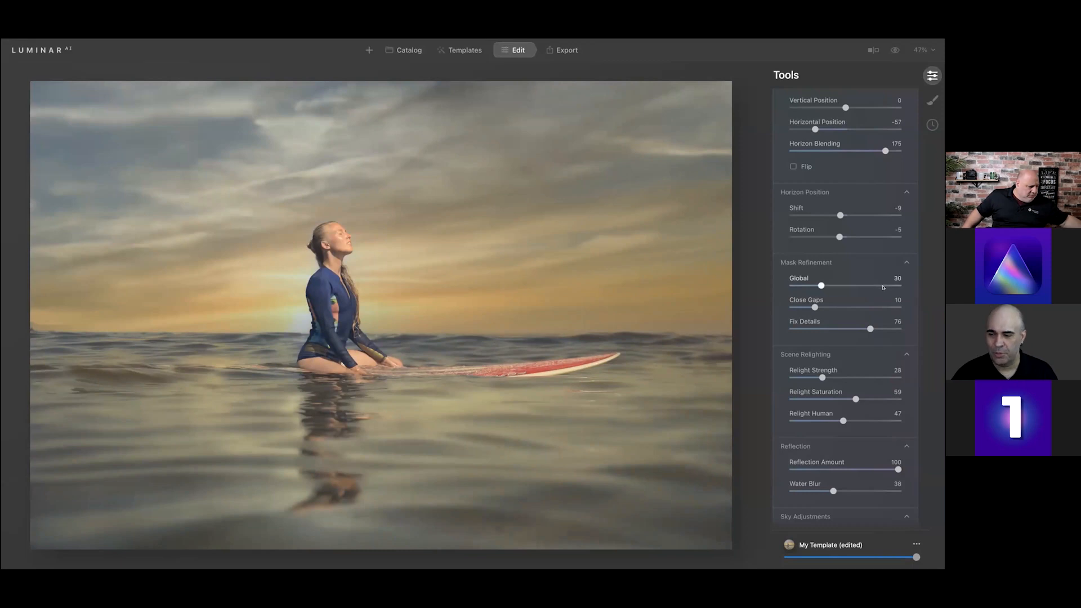
{"action": "scroll", "coordinate": [914, 302], "scroll_direction": "down", "scroll_amount": 5}
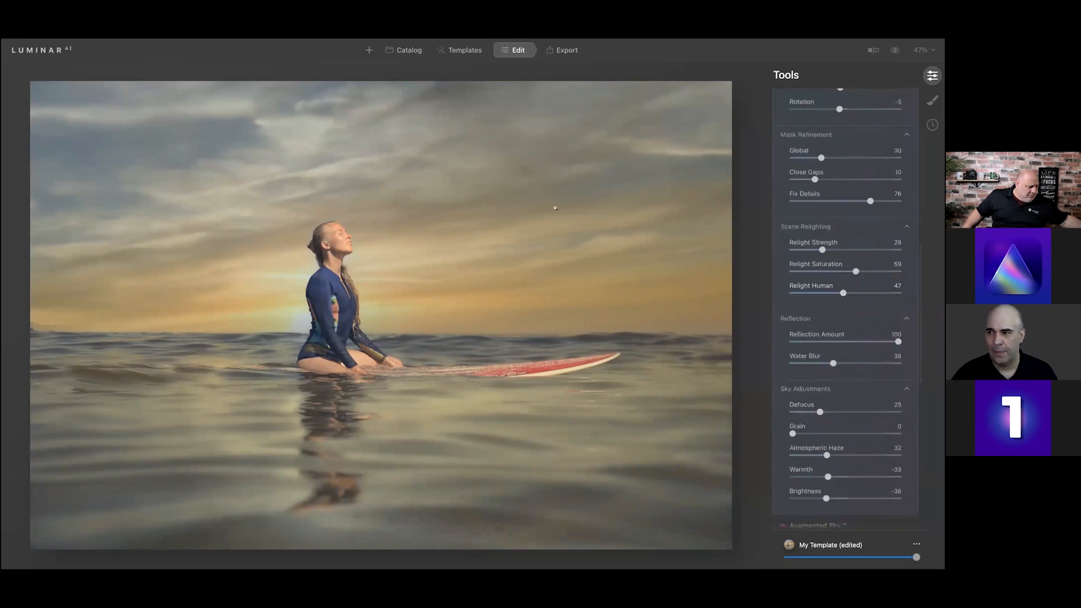
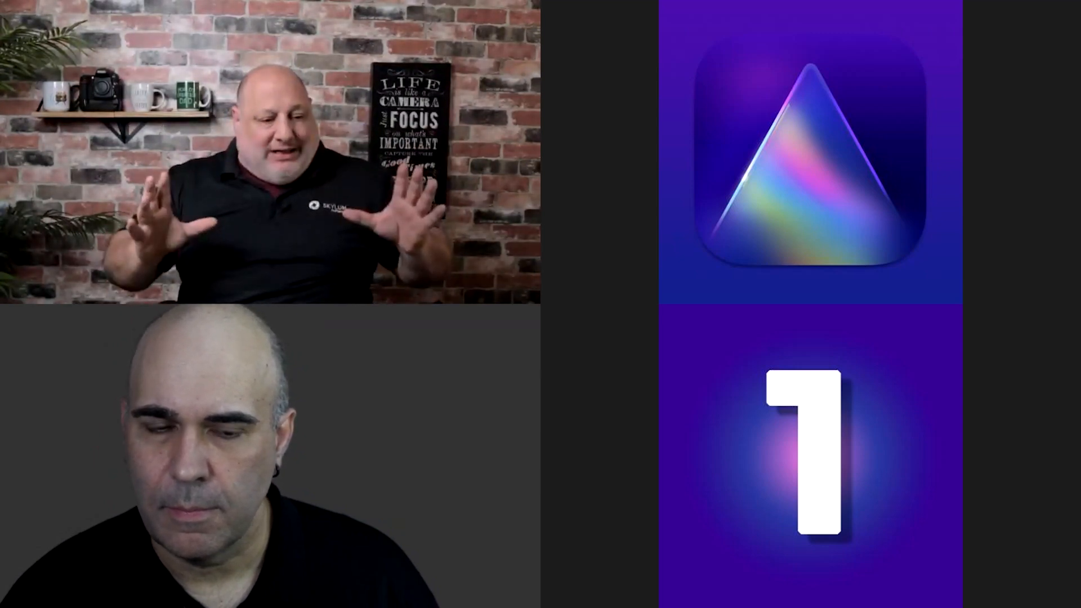
Return to the catalog, show the Luminar_Live_Photos folder and expand its subfolders.
{"action": "key", "text": "super+Tab"}
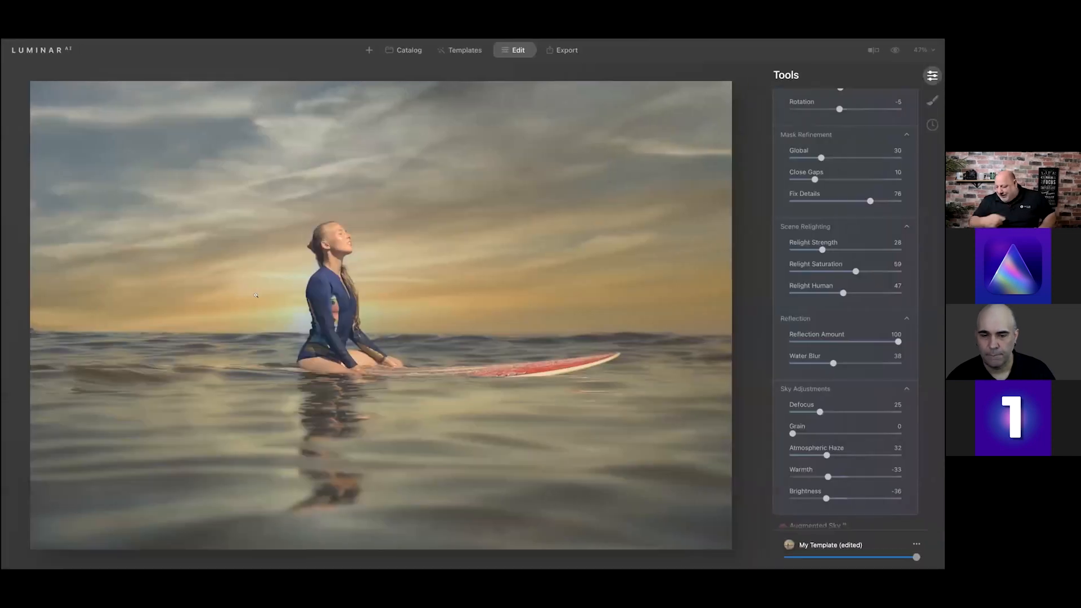
{"action": "left_click", "coordinate": [403, 50]}
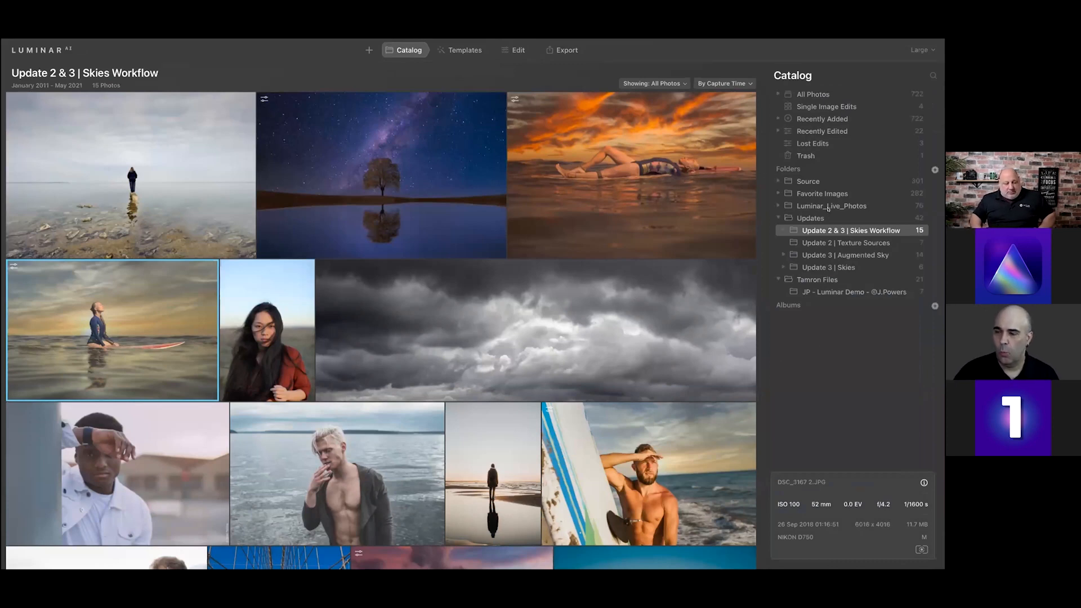
{"action": "left_click", "coordinate": [782, 206]}
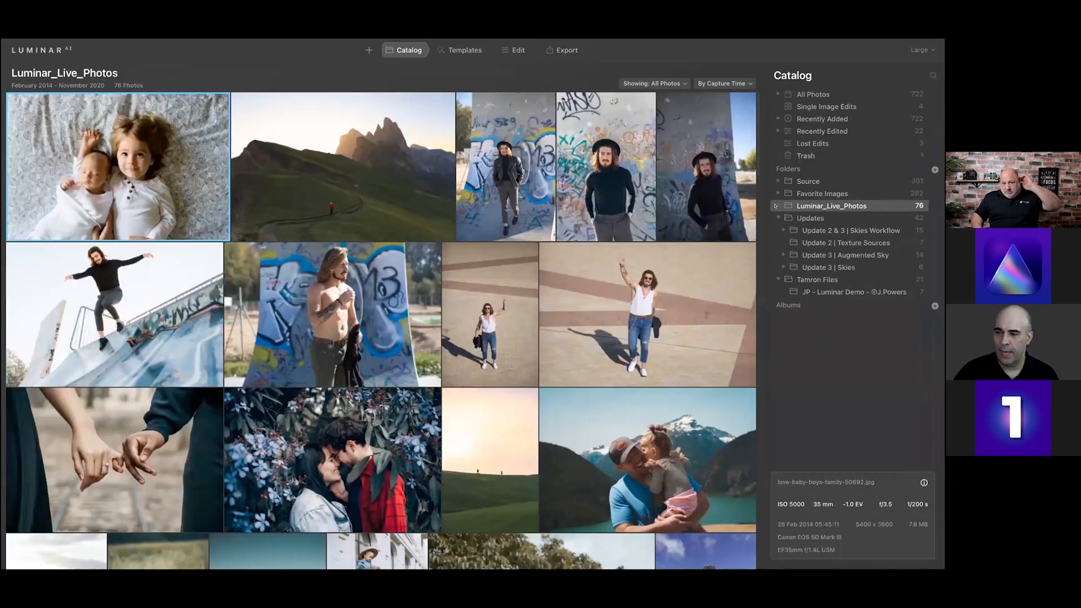
{"action": "left_click", "coordinate": [780, 206]}
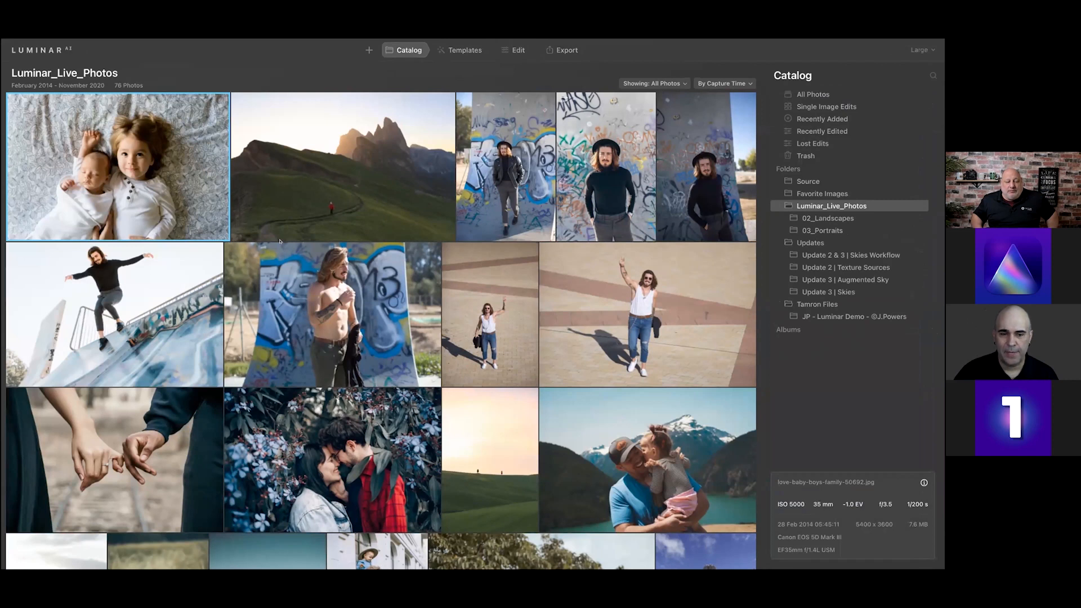
Find the portrait of the man in a hat and sunglasses, JP_01_before_1.jpg, near the folder's end and open it.
{"action": "scroll", "coordinate": [280, 241], "scroll_direction": "down", "scroll_amount": 10}
{"action": "scroll", "coordinate": [280, 241], "scroll_direction": "down", "scroll_amount": 8}
{"action": "scroll", "coordinate": [280, 241], "scroll_direction": "down", "scroll_amount": 9}
{"action": "scroll", "coordinate": [280, 241], "scroll_direction": "down", "scroll_amount": 20}
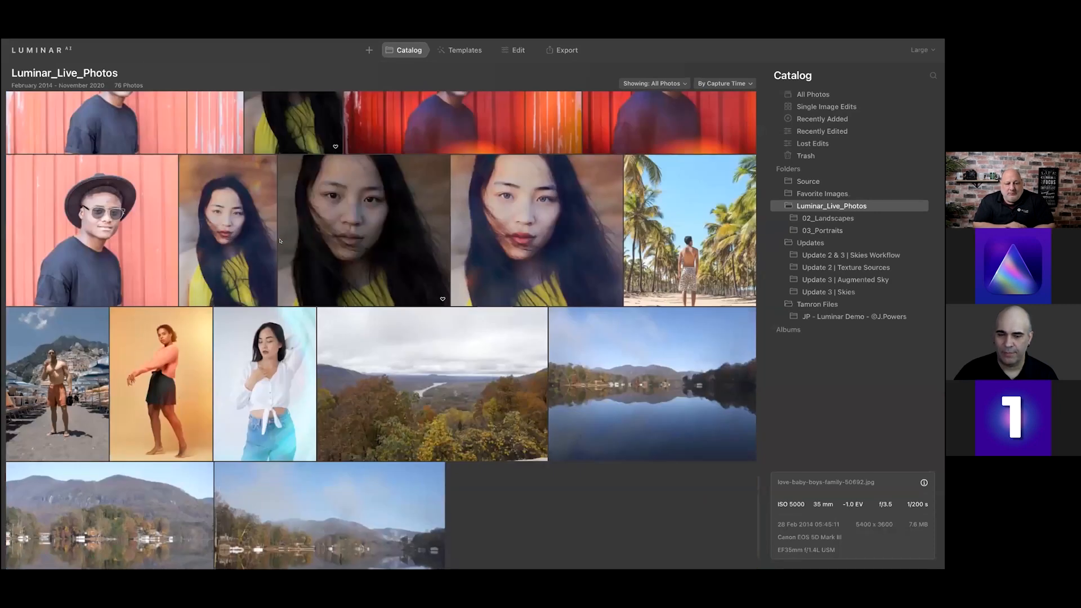
{"action": "scroll", "coordinate": [280, 241], "scroll_direction": "down", "scroll_amount": 1}
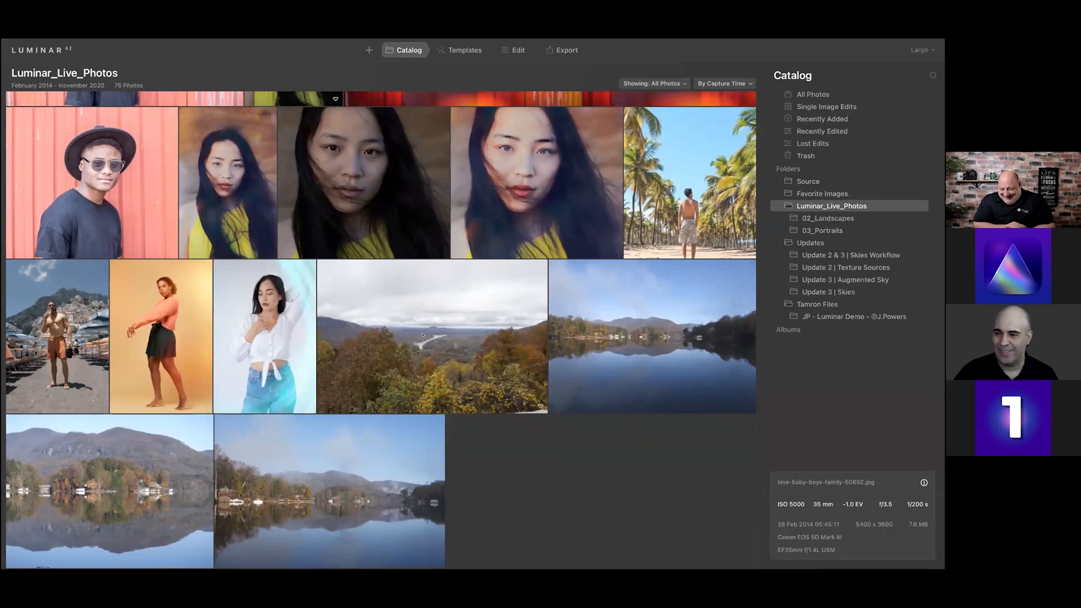
{"action": "scroll", "coordinate": [430, 335], "scroll_direction": "up", "scroll_amount": 1}
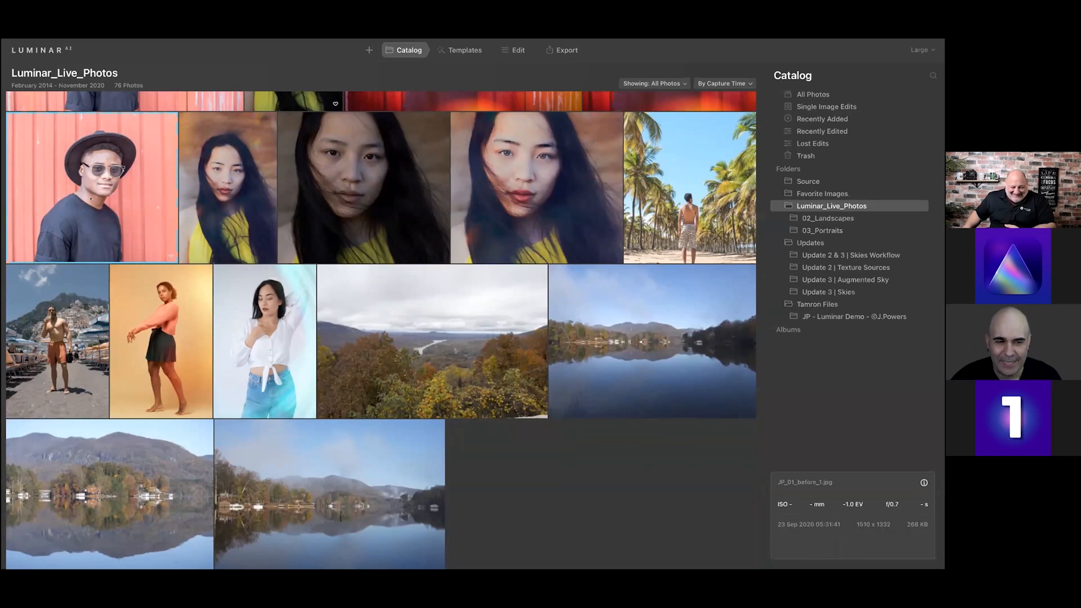
{"action": "double_click", "coordinate": [113, 206]}
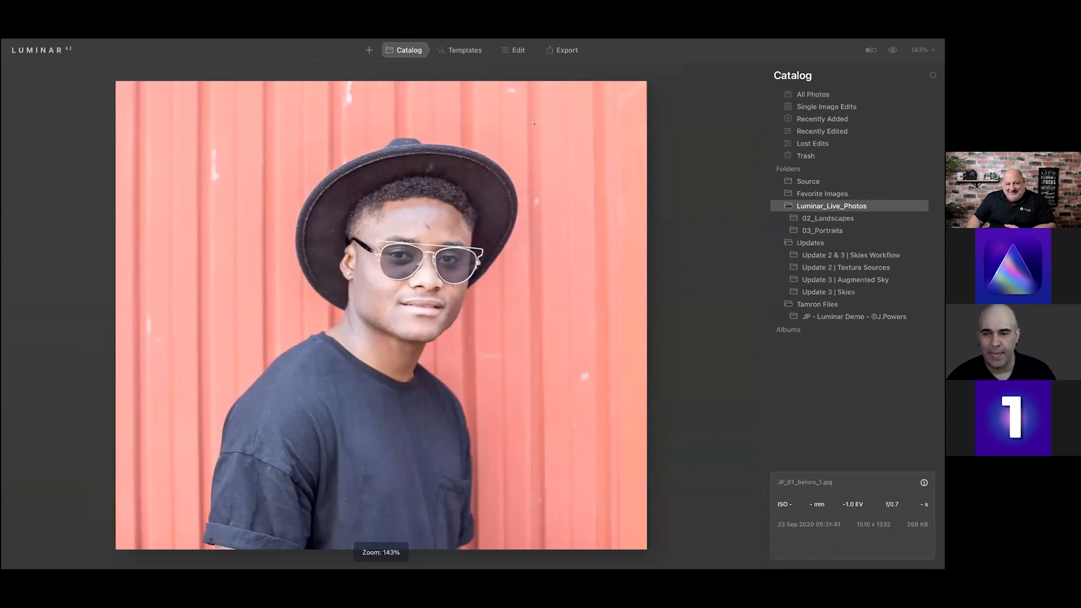
Browse the templates suggested for the portrait and the template categories as far as the Portrait collections.
{"action": "left_click", "coordinate": [478, 48]}
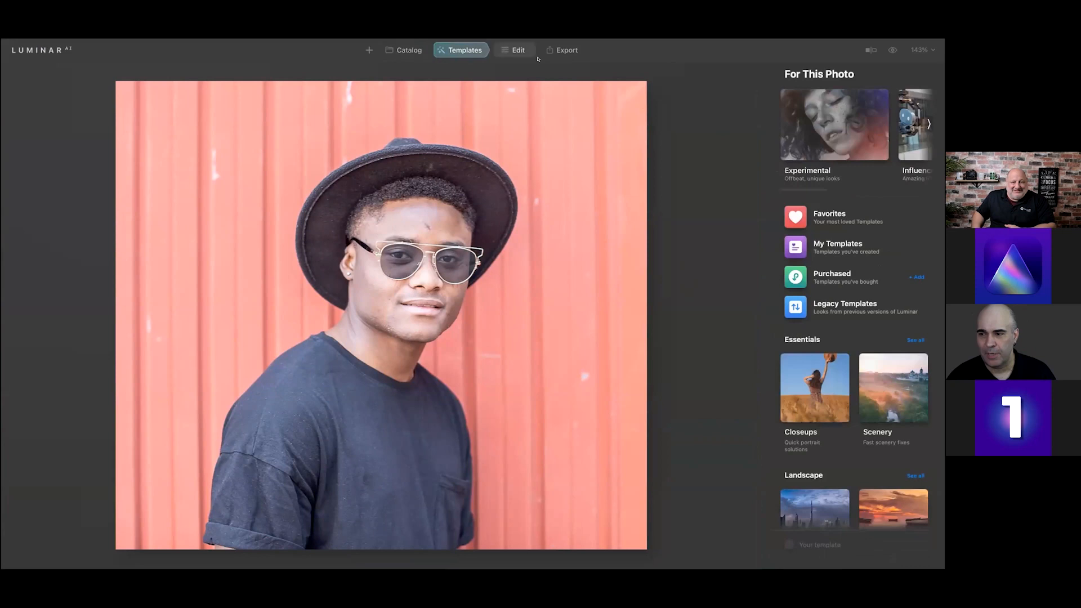
{"action": "left_click", "coordinate": [924, 121]}
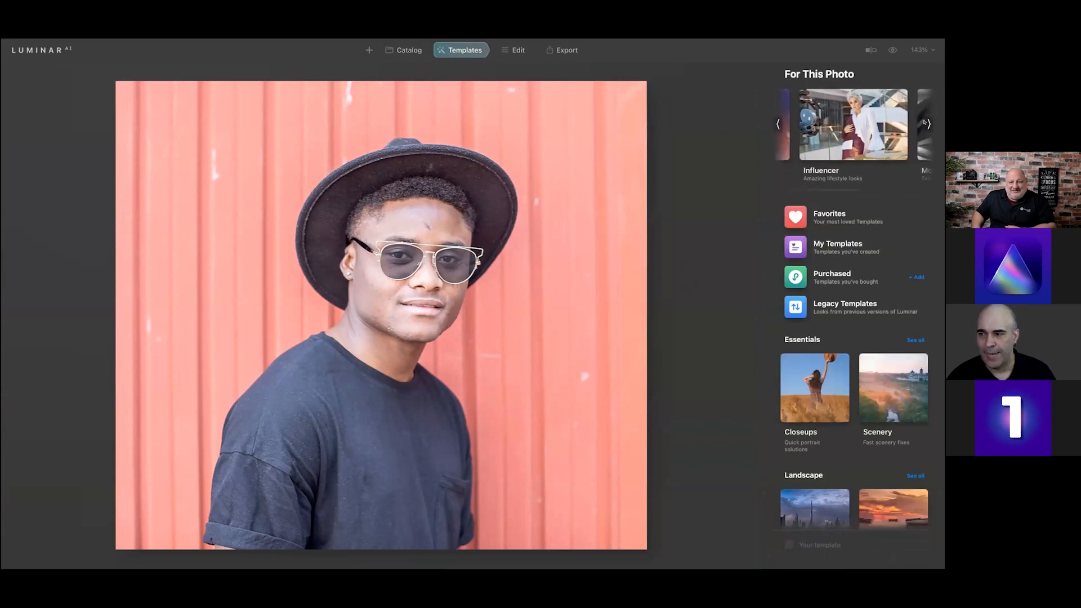
{"action": "left_click", "coordinate": [925, 122]}
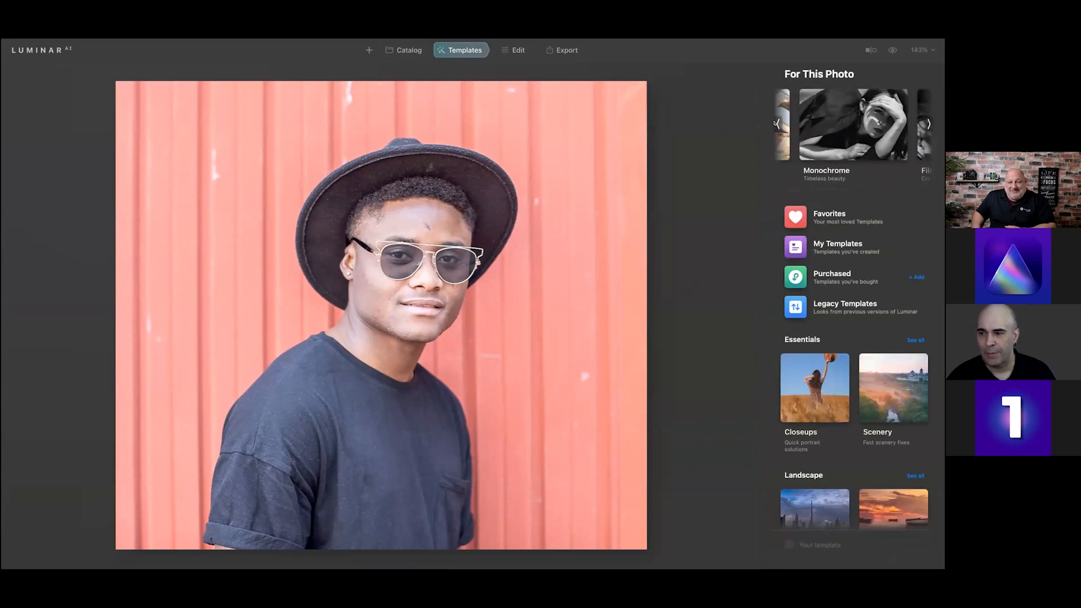
{"action": "left_click", "coordinate": [776, 123]}
{"action": "scroll", "coordinate": [853, 183], "scroll_direction": "down", "scroll_amount": 10}
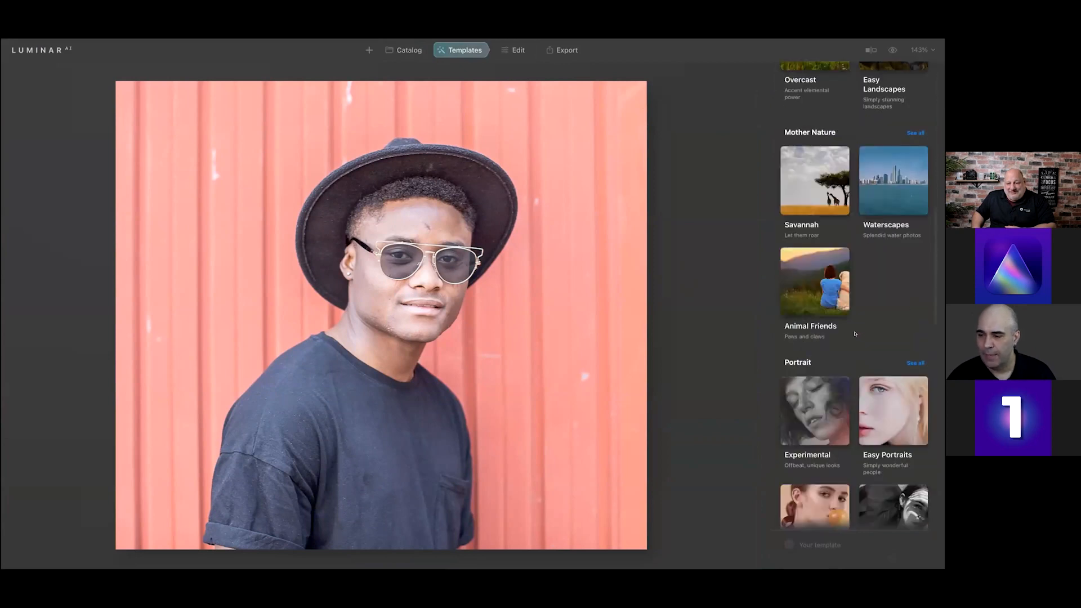
{"action": "scroll", "coordinate": [855, 334], "scroll_direction": "down", "scroll_amount": 2}
Try the Vignette template from the Easy Portraits collection, and switch the portrait to Tack Sharp.
{"action": "left_click", "coordinate": [883, 332]}
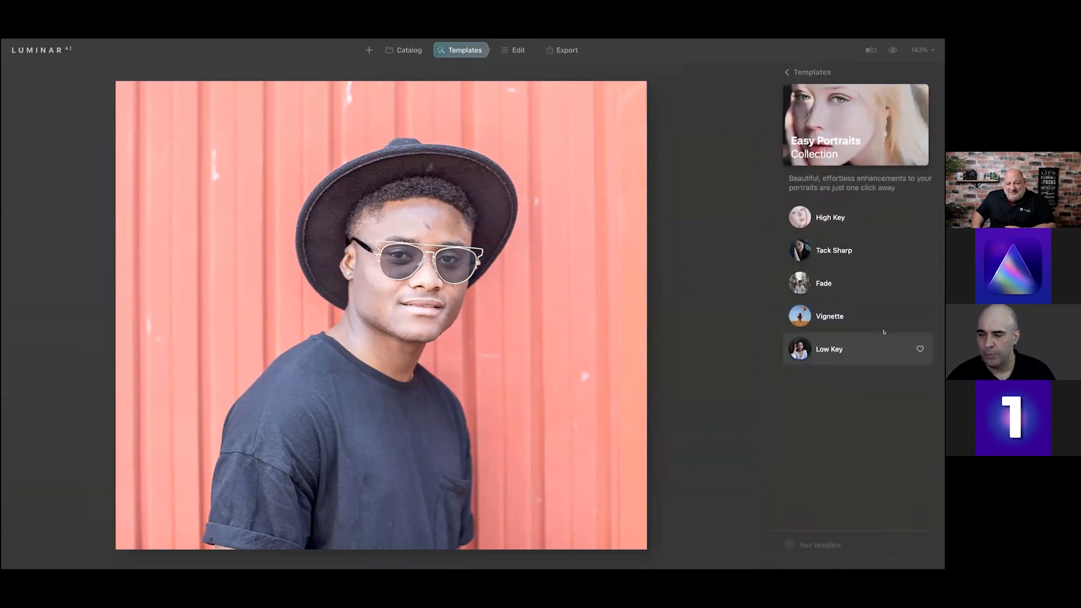
{"action": "left_click", "coordinate": [838, 319]}
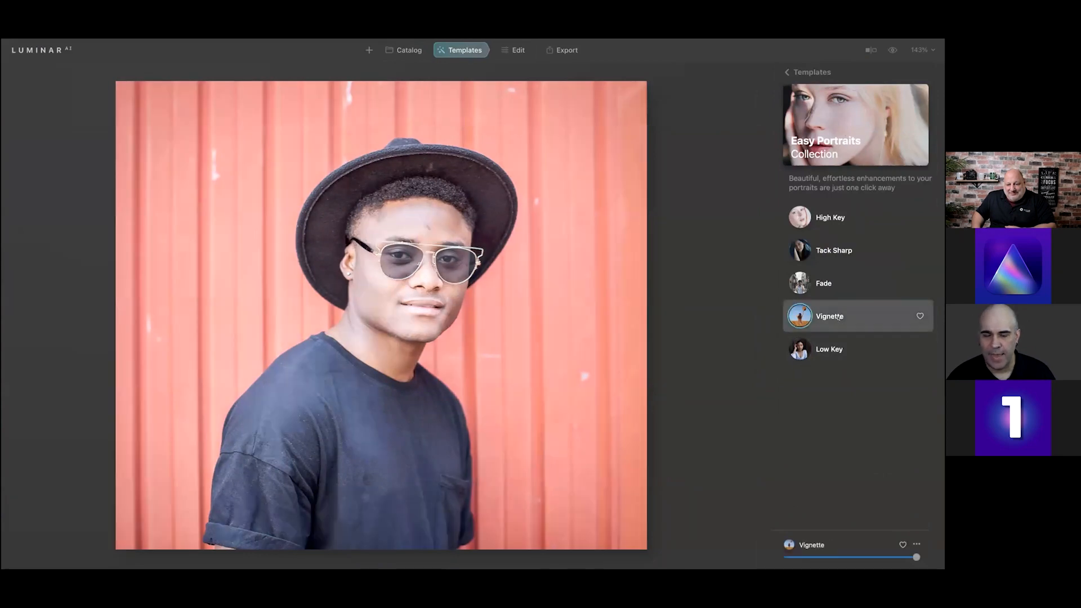
{"action": "left_click", "coordinate": [838, 254]}
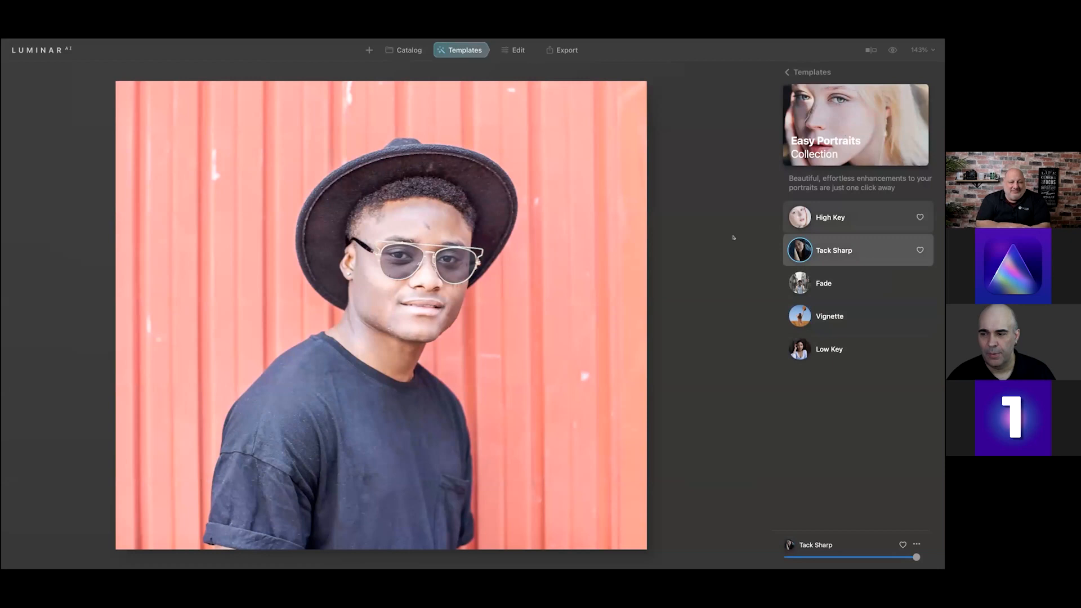
Start manual editing of the portrait and set Enhance's Accent to 66.
{"action": "left_click", "coordinate": [514, 50]}
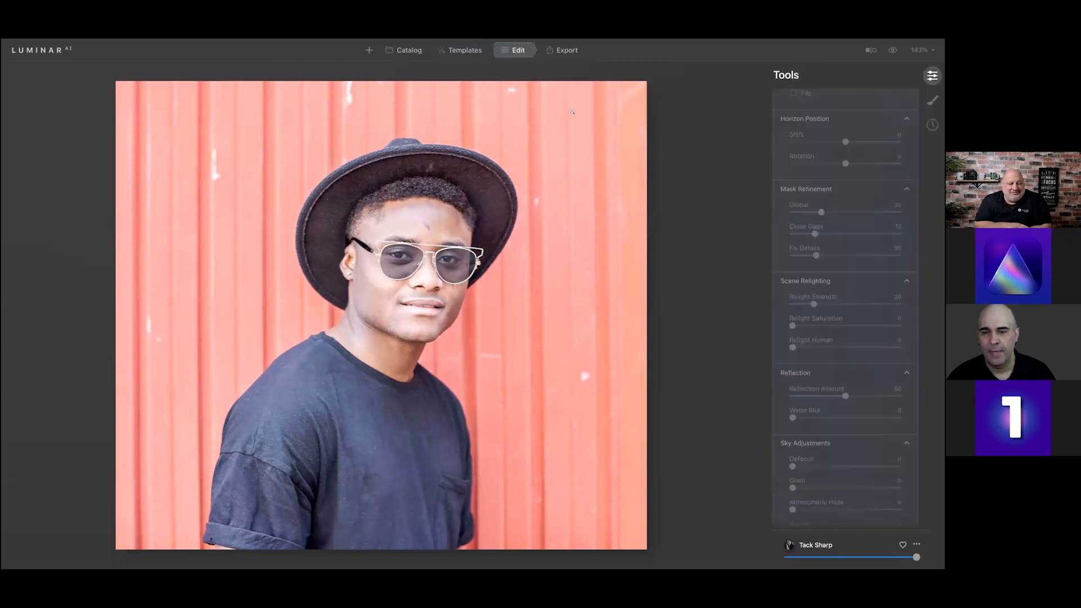
{"action": "scroll", "coordinate": [797, 191], "scroll_direction": "up", "scroll_amount": 1}
{"action": "scroll", "coordinate": [798, 190], "scroll_direction": "up", "scroll_amount": 10}
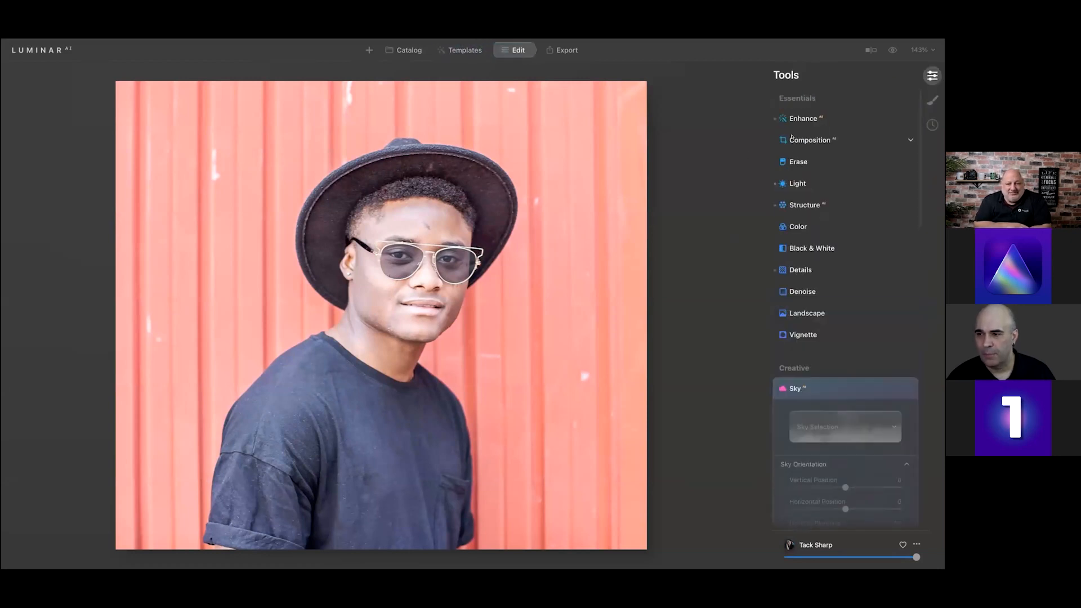
{"action": "left_click", "coordinate": [800, 119]}
{"action": "mouse_move", "coordinate": [846, 151]}
{"action": "left_mouse_down"}
{"action": "mouse_move", "coordinate": [872, 151]}
{"action": "mouse_move", "coordinate": [863, 151]}
{"action": "left_mouse_up"}
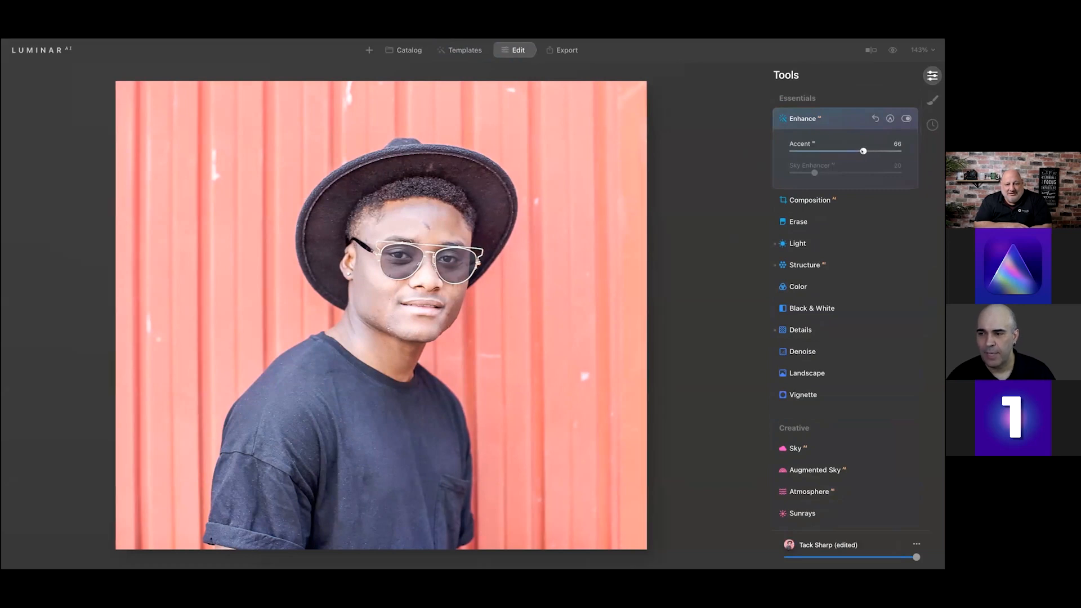
Adjust the portrait's Light settings with Smart Contrast at -16 and Exposure at -0.43.
{"action": "left_click", "coordinate": [815, 242]}
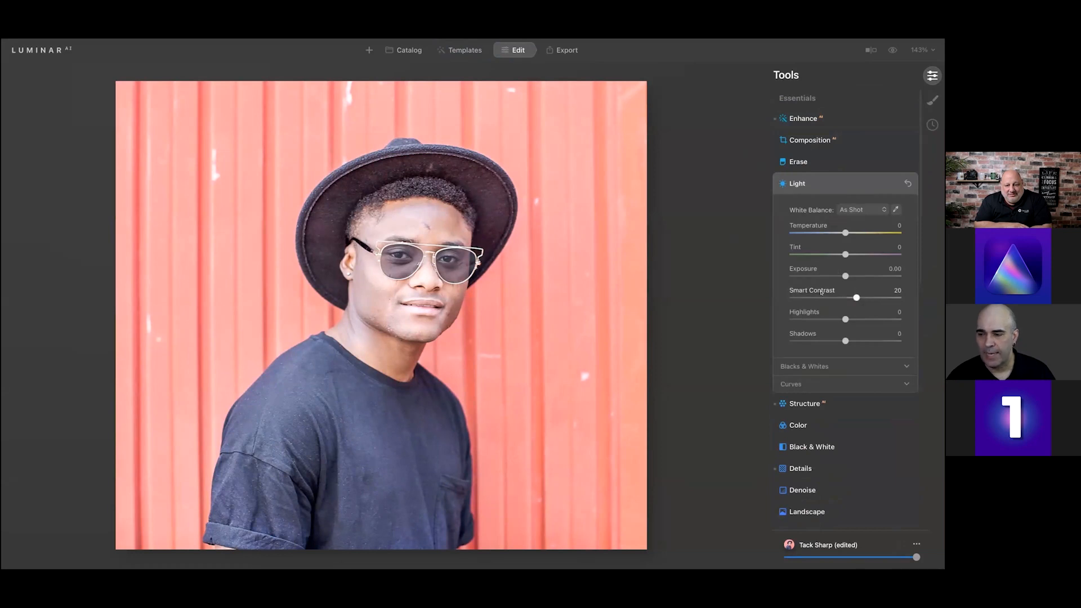
{"action": "left_click_drag", "start_coordinate": [856, 297], "coordinate": [831, 296]}
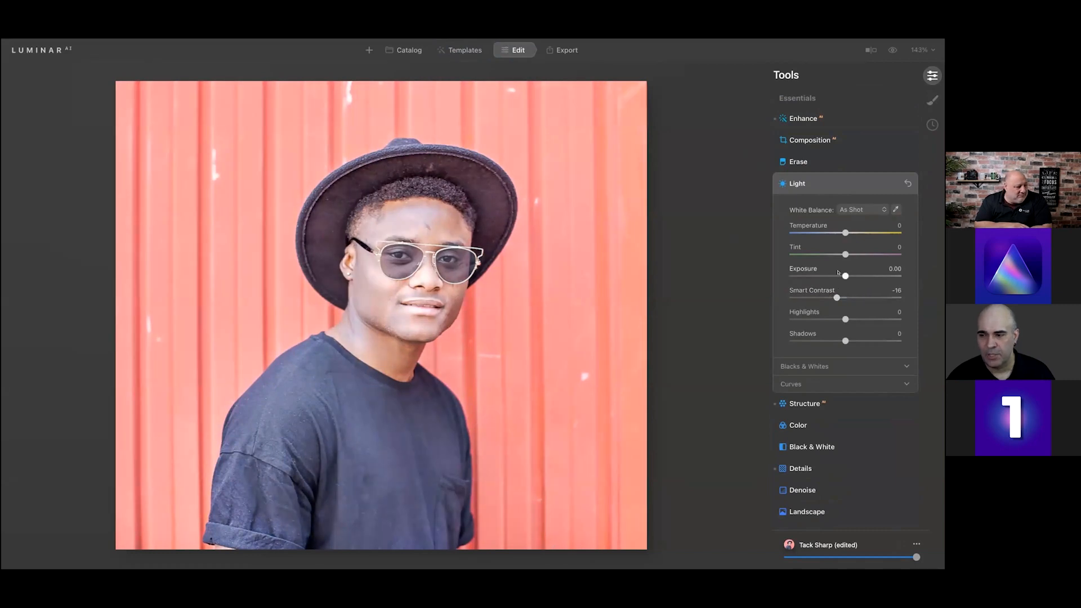
{"action": "left_click_drag", "start_coordinate": [841, 276], "coordinate": [840, 276]}
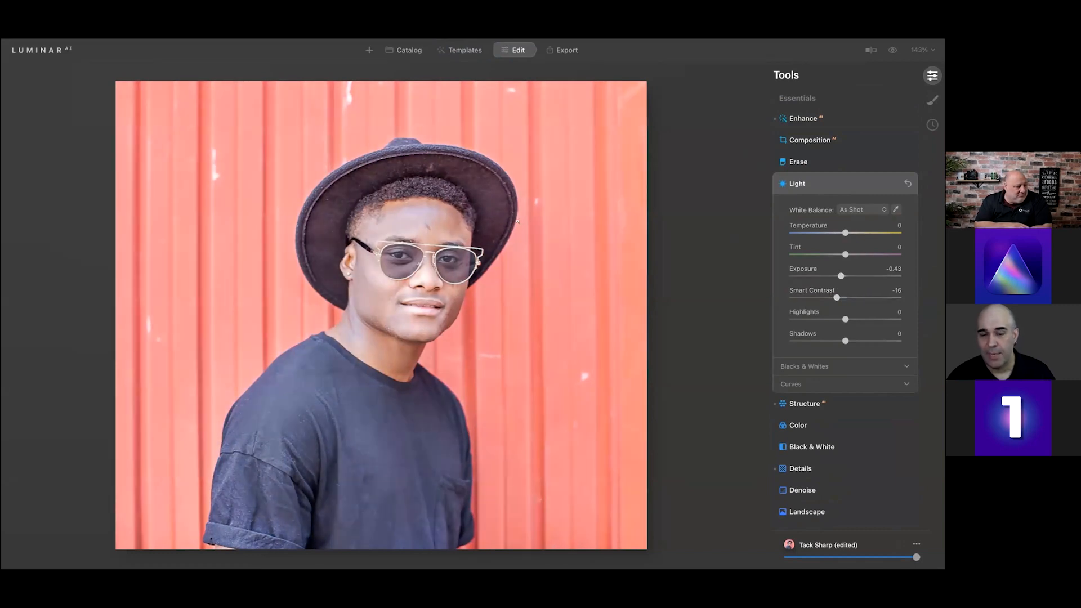
{"action": "left_click", "coordinate": [831, 184]}
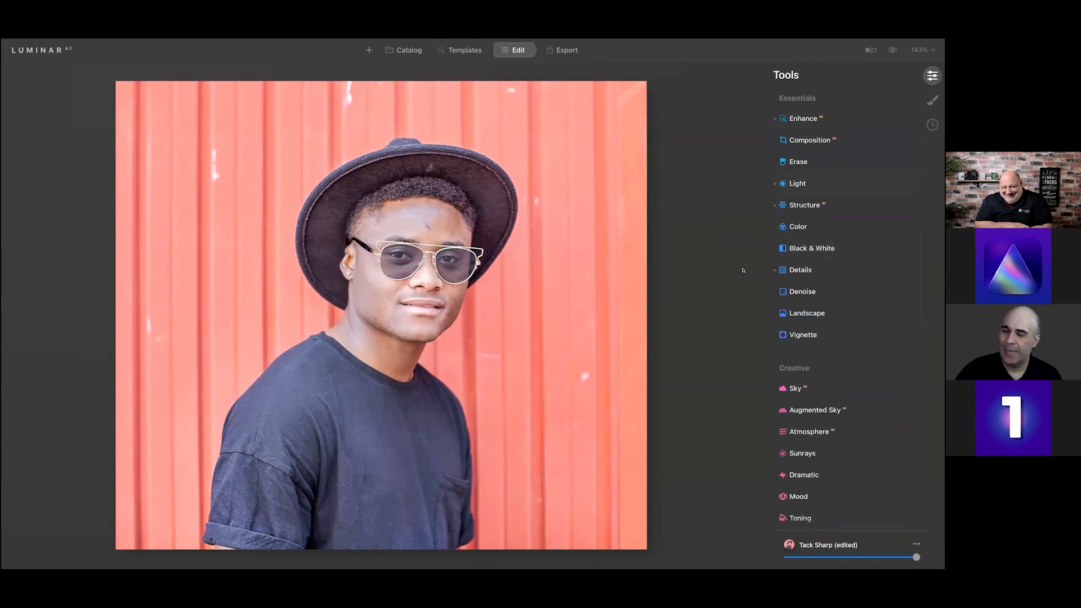
Erase the blemish on the red wall left of the man's shoulder, using a brush radius of 20.
{"action": "scroll", "coordinate": [743, 271], "scroll_direction": "down", "scroll_amount": 5}
{"action": "scroll", "coordinate": [450, 256], "scroll_direction": "down", "scroll_amount": 1}
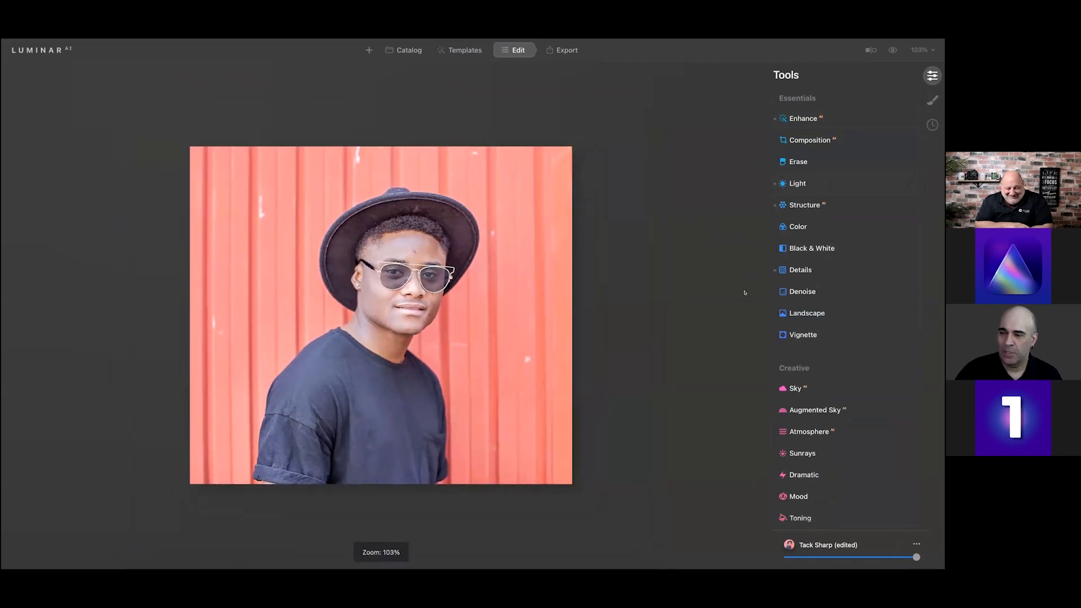
{"action": "scroll", "coordinate": [813, 317], "scroll_direction": "down", "scroll_amount": 1}
{"action": "left_click", "coordinate": [798, 158]}
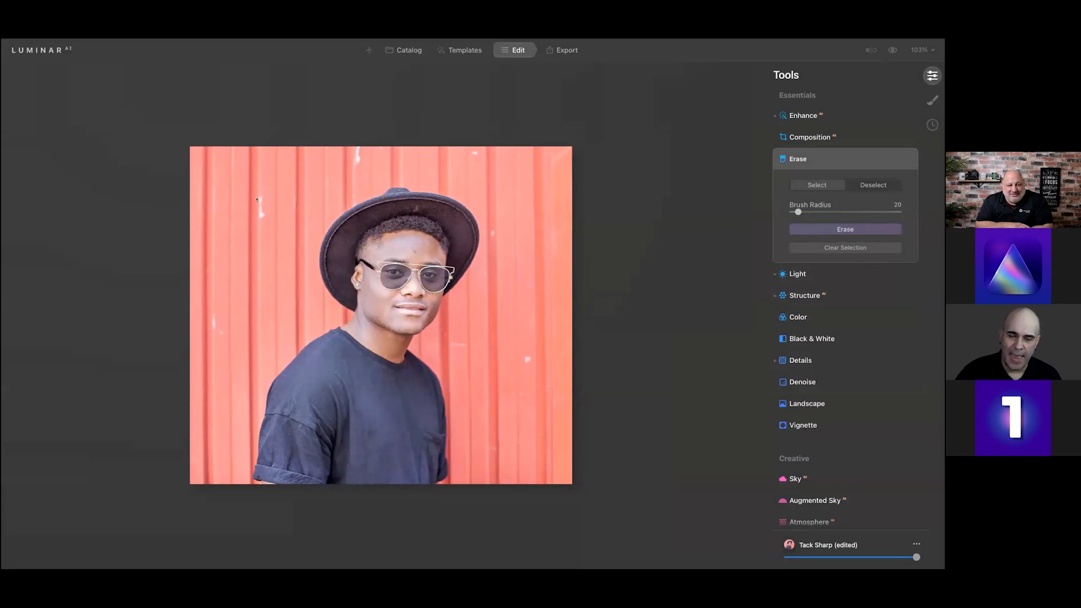
{"action": "left_click_drag", "start_coordinate": [210, 308], "coordinate": [222, 338]}
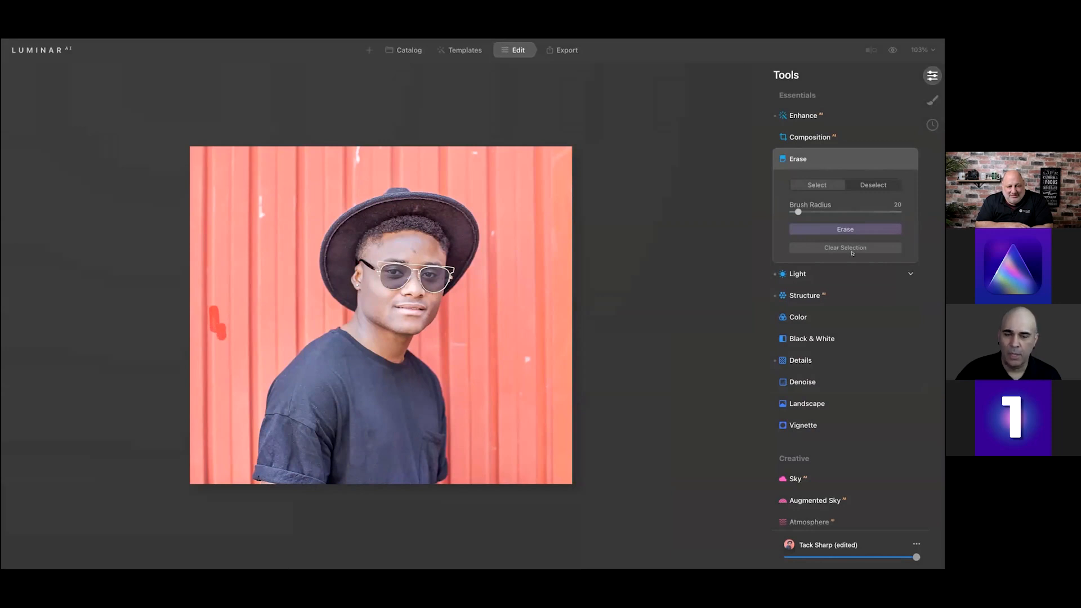
{"action": "left_click", "coordinate": [837, 231]}
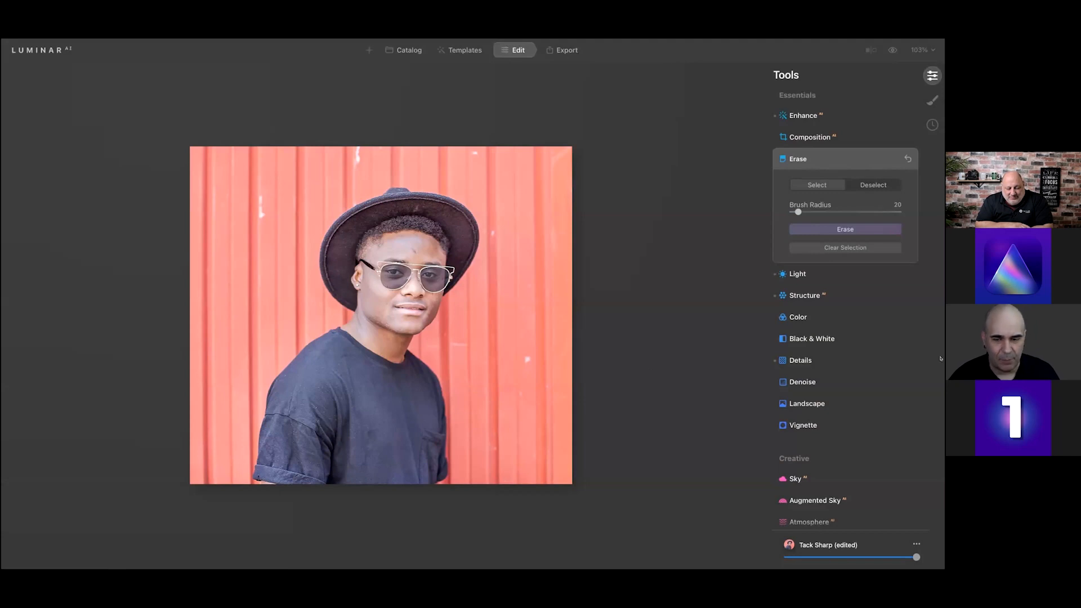
Clone clean wall texture over the remaining white marks on the red wall on both sides of the man.
{"action": "scroll", "coordinate": [901, 358], "scroll_direction": "down", "scroll_amount": 10}
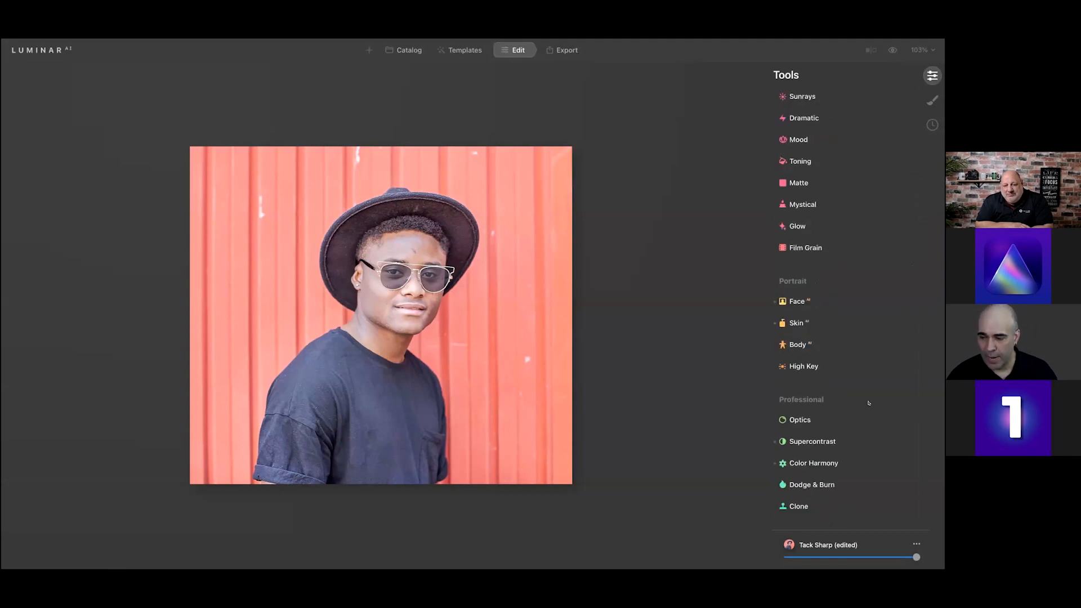
{"action": "left_click", "coordinate": [799, 507]}
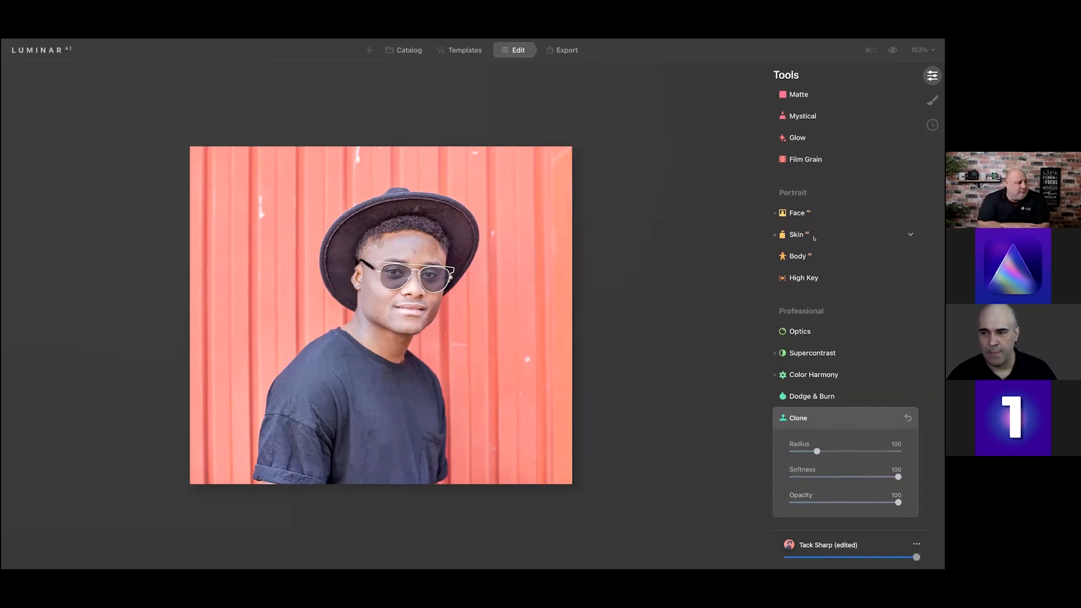
{"action": "scroll", "coordinate": [813, 242], "scroll_direction": "up", "scroll_amount": 5}
{"action": "scroll", "coordinate": [808, 248], "scroll_direction": "up", "scroll_amount": 2}
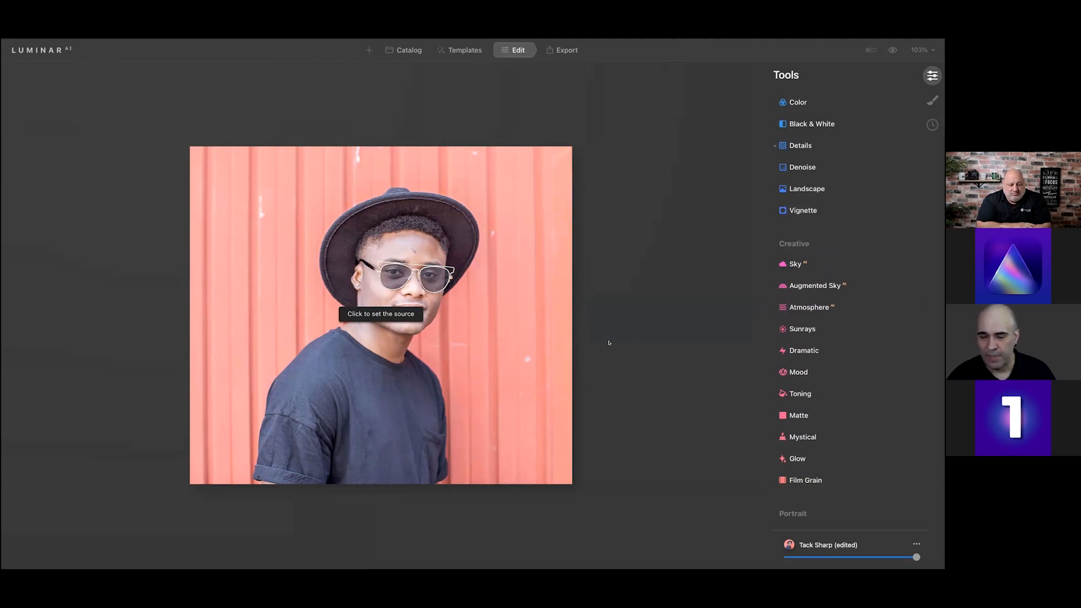
{"action": "left_click", "coordinate": [525, 317]}
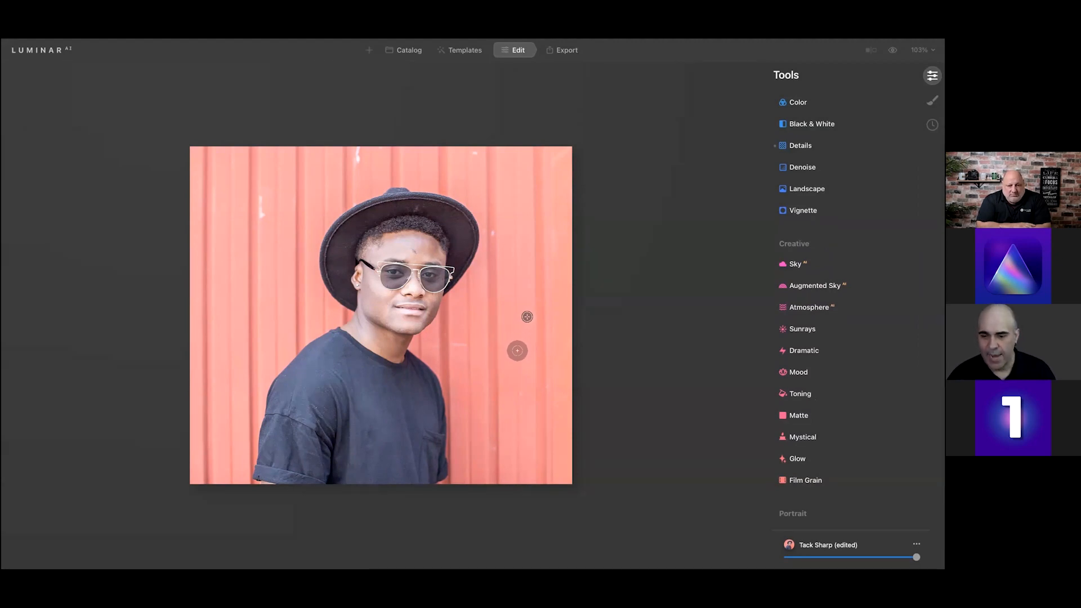
{"action": "left_click_drag", "start_coordinate": [517, 349], "coordinate": [510, 383]}
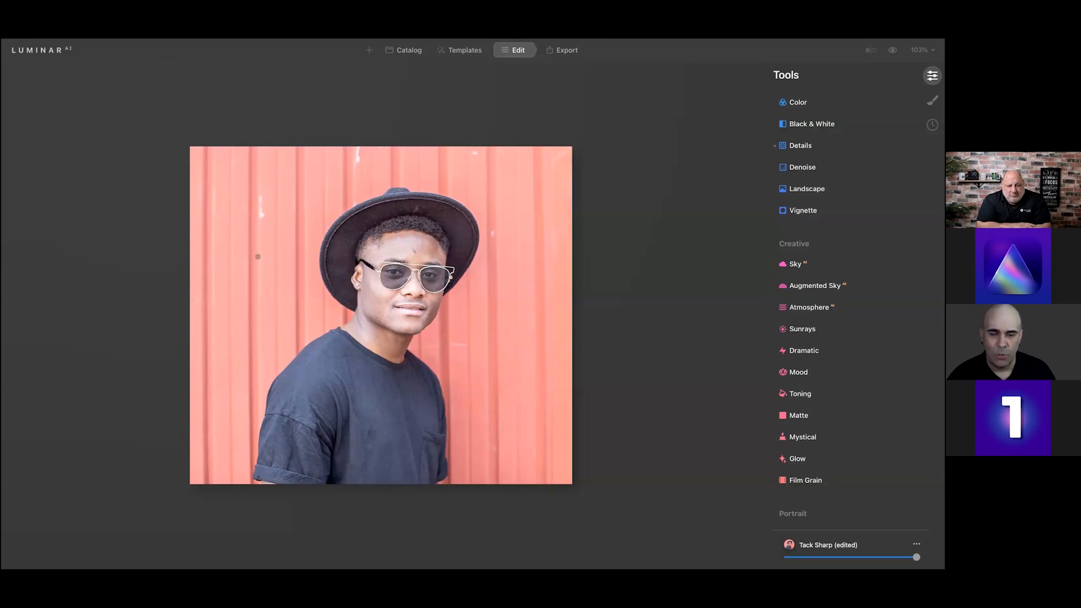
{"action": "left_click", "coordinate": [259, 273], "text": "alt"}
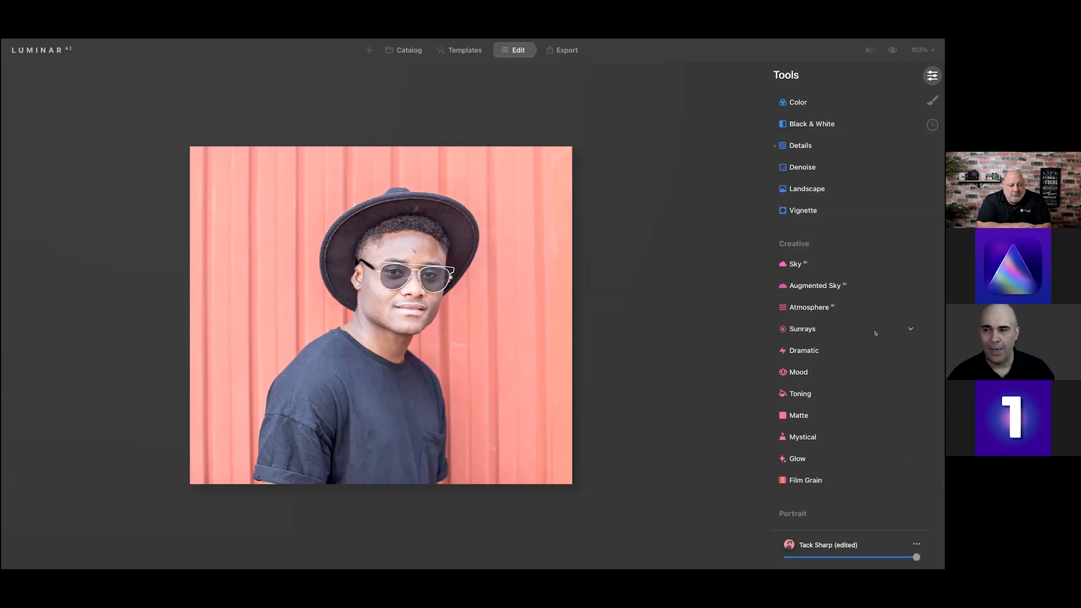
{"action": "scroll", "coordinate": [853, 352], "scroll_direction": "up", "scroll_amount": 3}
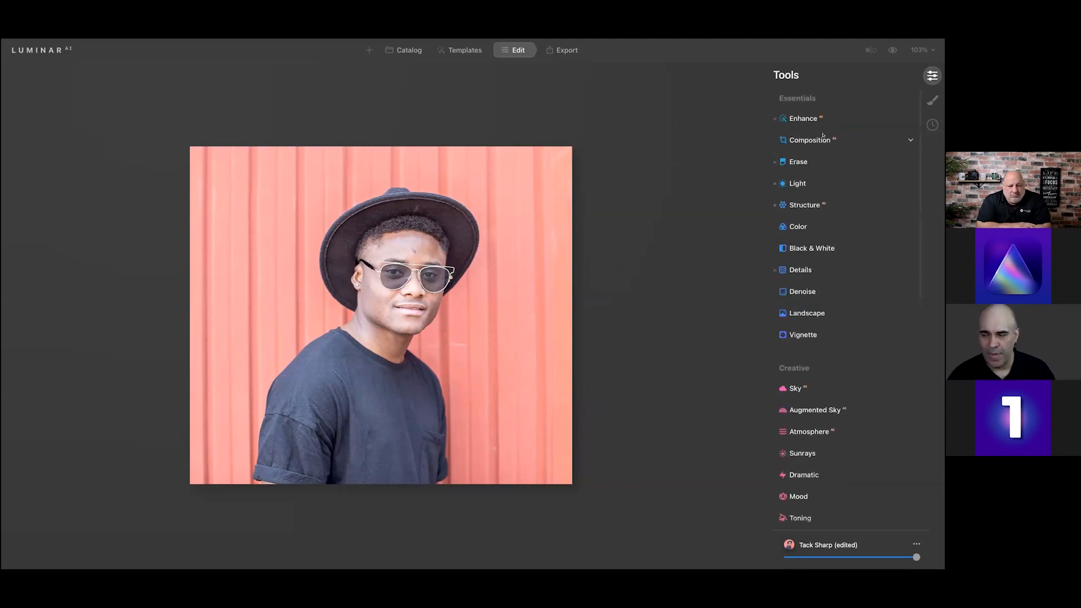
{"action": "left_click", "coordinate": [799, 119]}
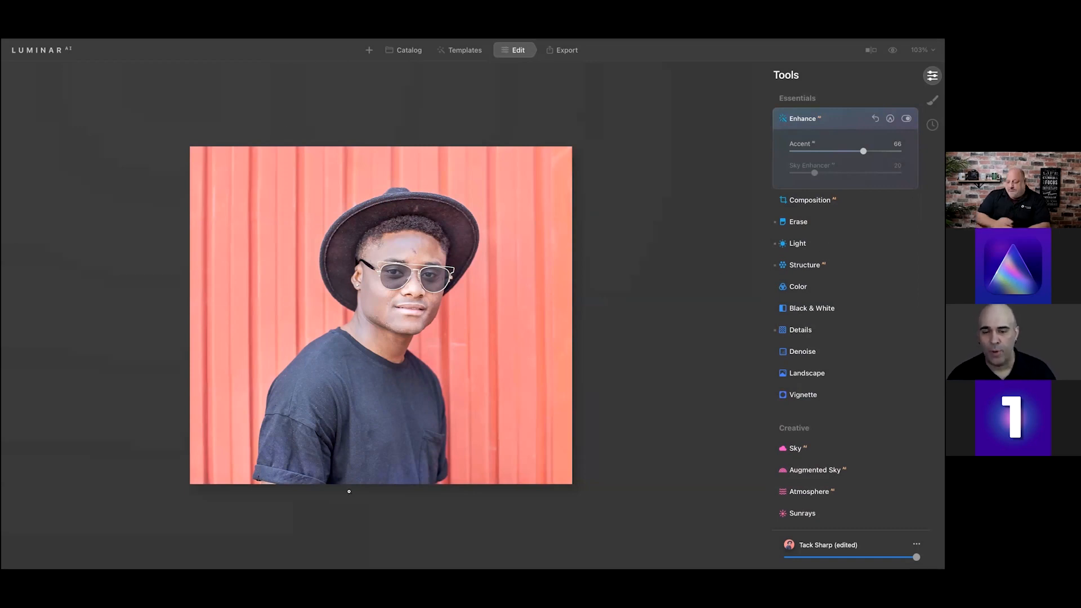
Darken the photo's edges with a Vignette amount of -85.
{"action": "scroll", "coordinate": [842, 396], "scroll_direction": "down", "scroll_amount": 1}
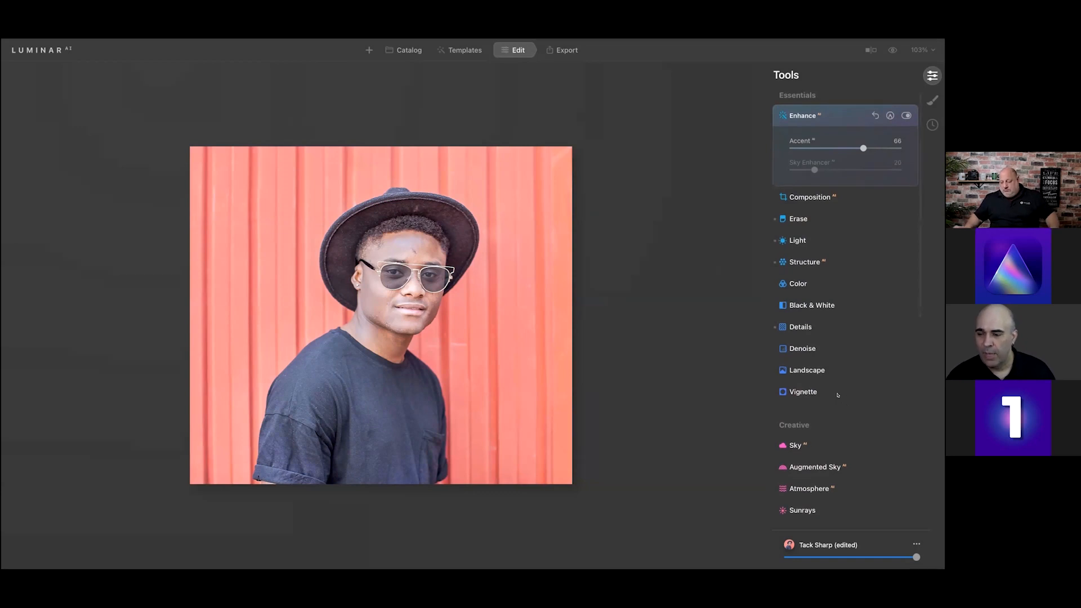
{"action": "left_click", "coordinate": [835, 396]}
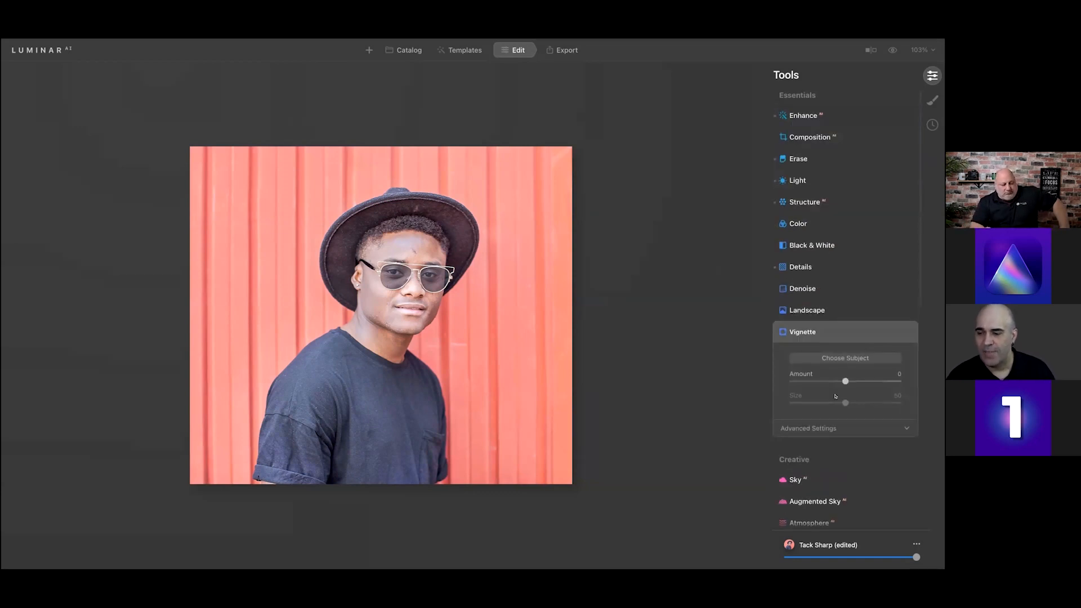
{"action": "left_click_drag", "start_coordinate": [837, 381], "coordinate": [793, 382]}
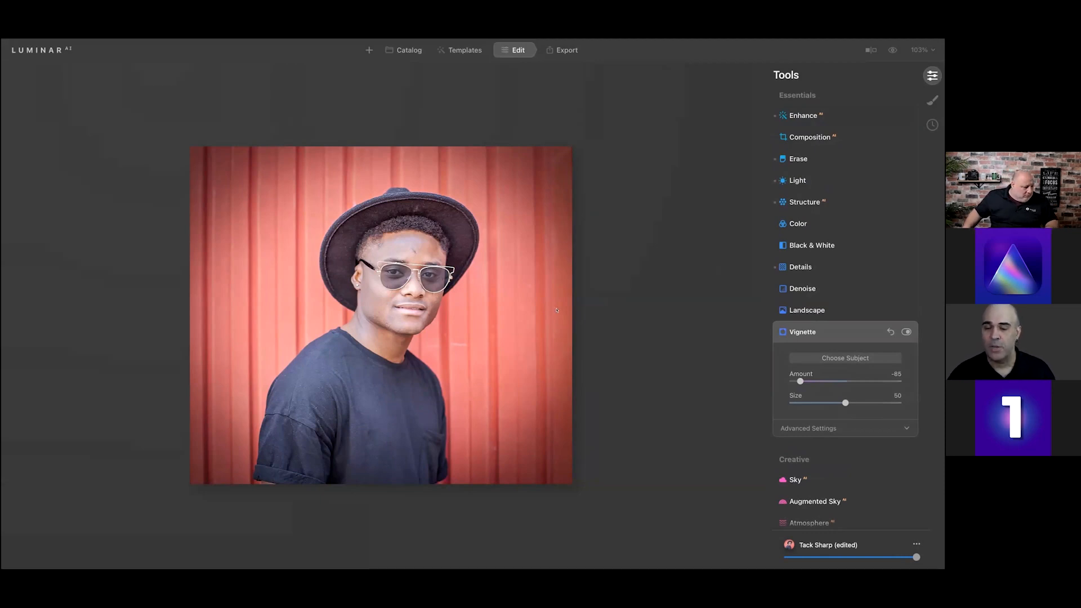
Set a Clone source on the wall beside the man's shirt and reduce the clone radius to 10.
{"action": "scroll", "coordinate": [808, 483], "scroll_direction": "down", "scroll_amount": 5}
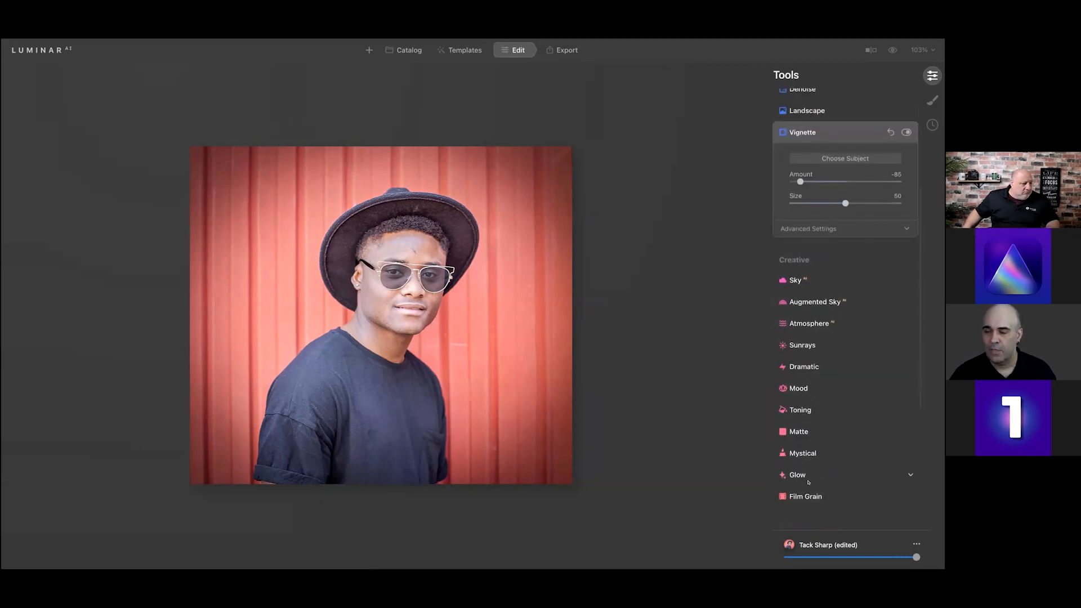
{"action": "scroll", "coordinate": [809, 483], "scroll_direction": "down", "scroll_amount": 6}
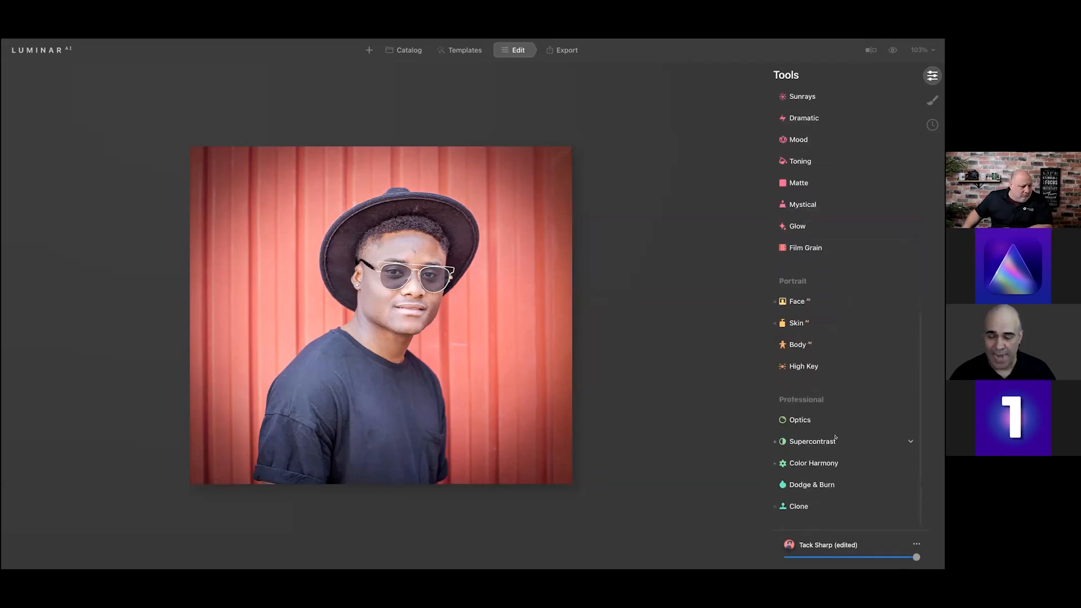
{"action": "left_click", "coordinate": [814, 506]}
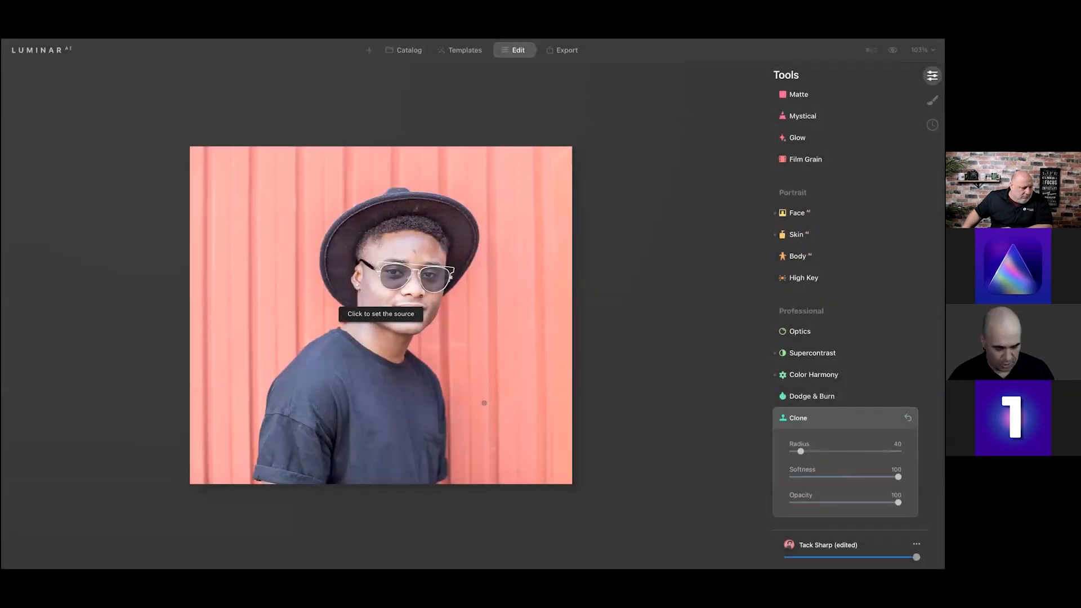
{"action": "left_click", "coordinate": [488, 404]}
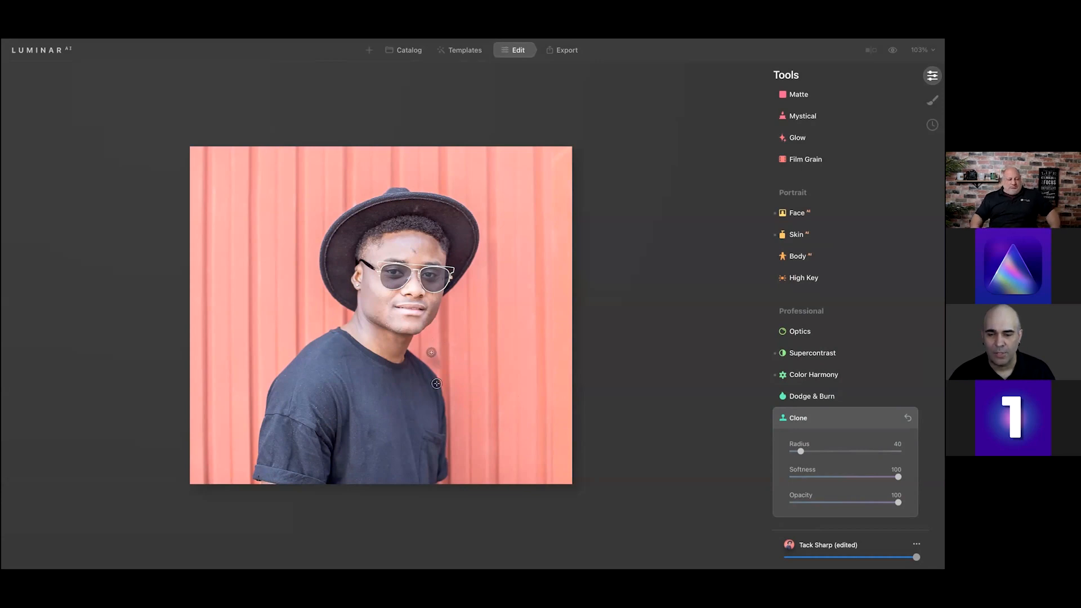
{"action": "key", "text": "bracketleft"}
{"action": "key", "text": "bracketleft"}
{"action": "key", "text": "bracketleft"}
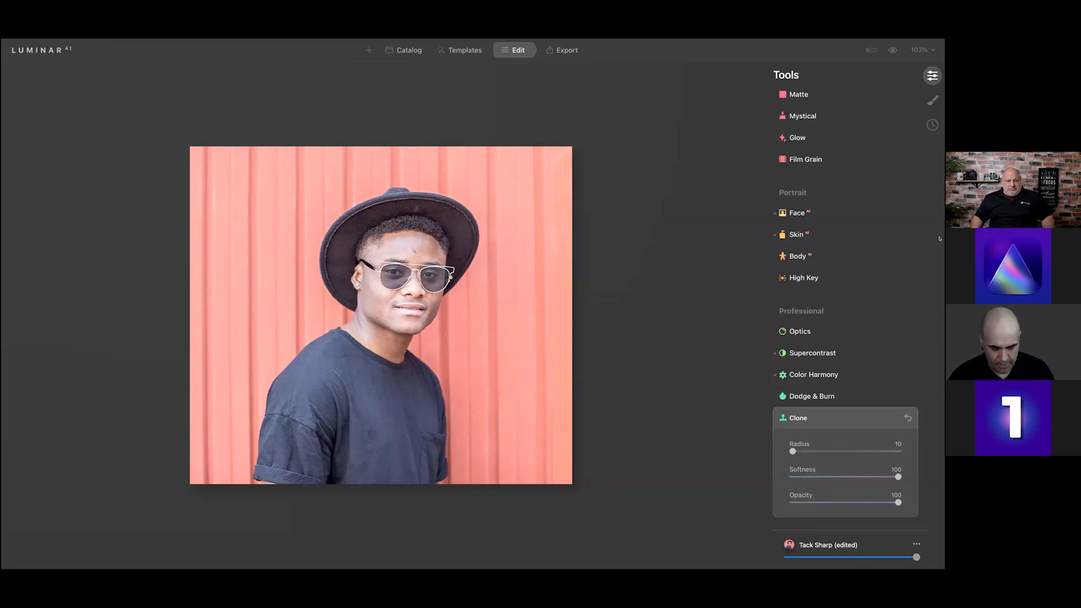
Try the Orton Effect glow at an amount of 29 and return the amount to 0.
{"action": "left_click", "coordinate": [808, 138]}
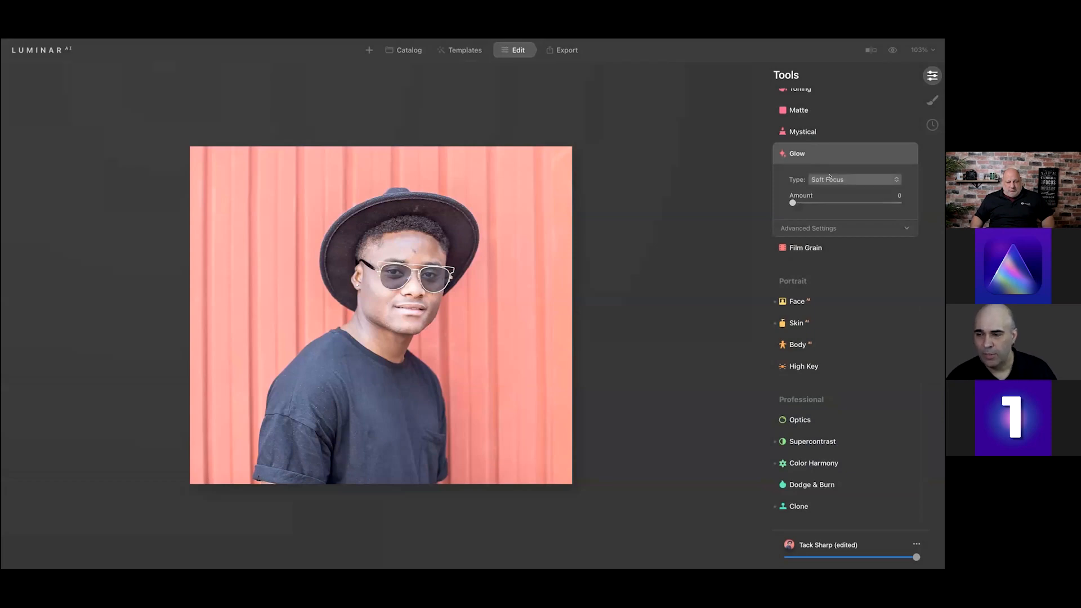
{"action": "left_click", "coordinate": [830, 178]}
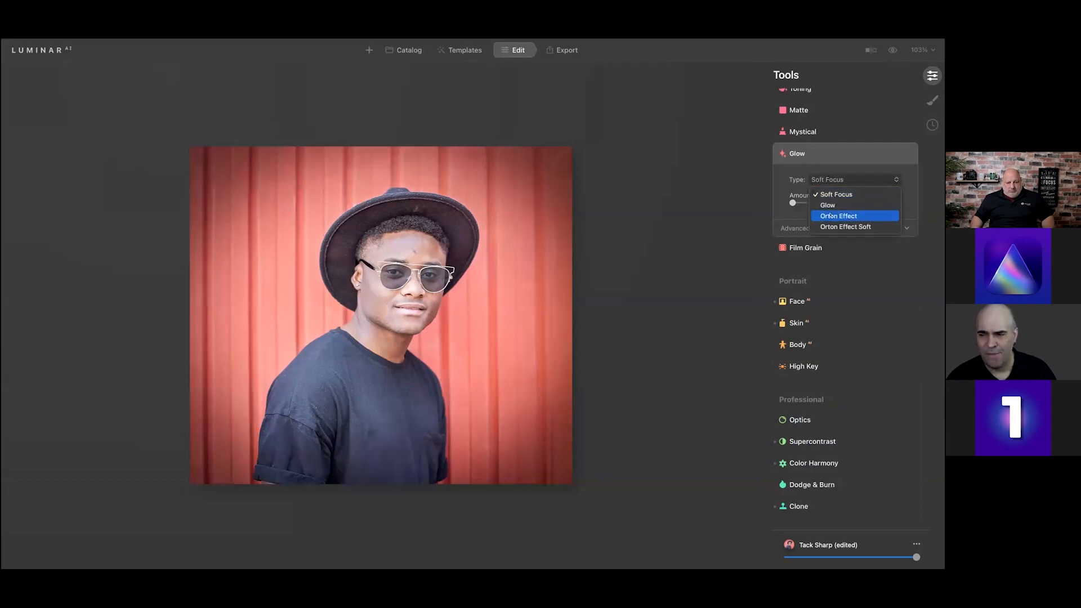
{"action": "left_click", "coordinate": [830, 215]}
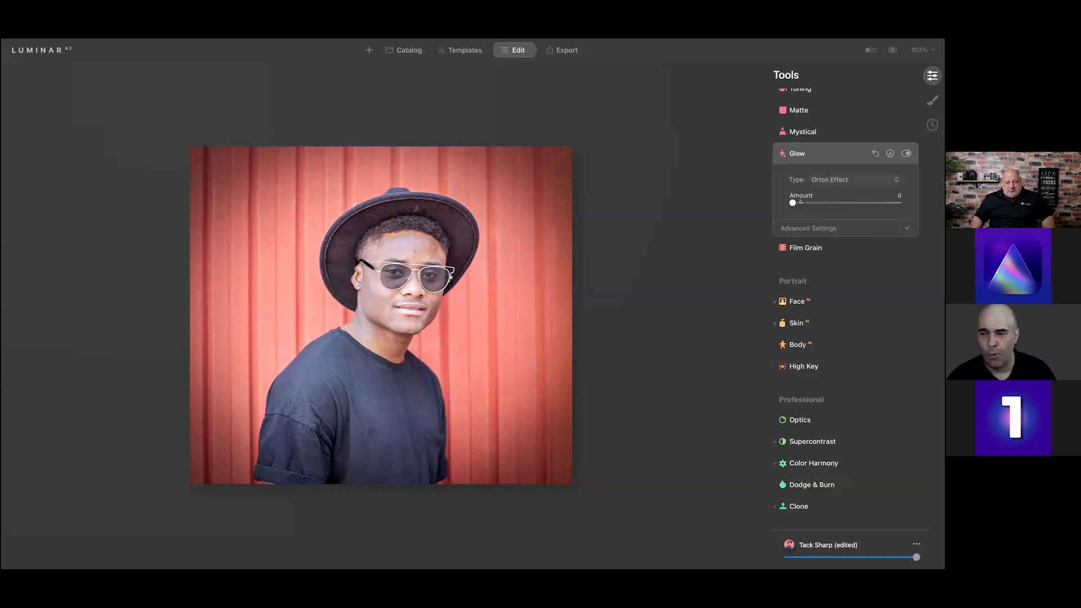
{"action": "left_click_drag", "start_coordinate": [809, 201], "coordinate": [814, 201]}
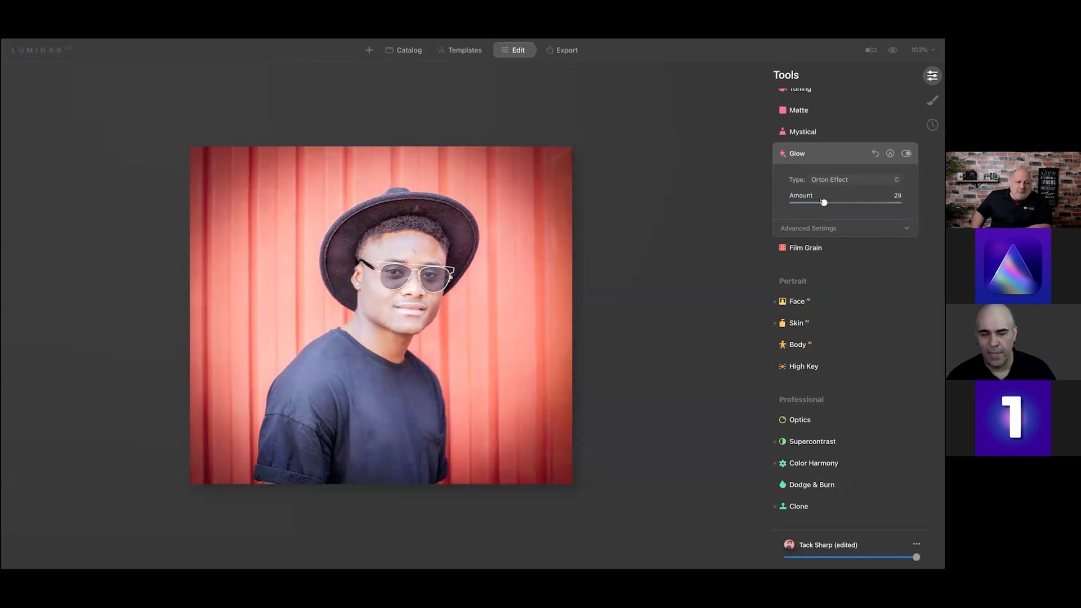
{"action": "left_click_drag", "start_coordinate": [814, 202], "coordinate": [766, 207]}
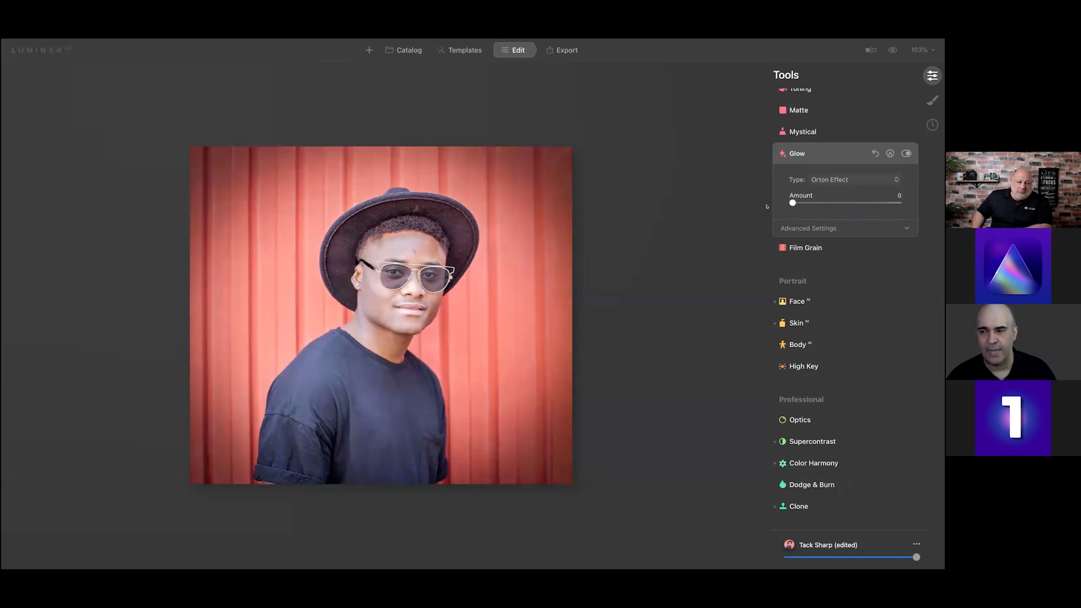
Apply the Mystical effect with an amount of 21 and show its Colorize settings.
{"action": "left_click", "coordinate": [814, 130]}
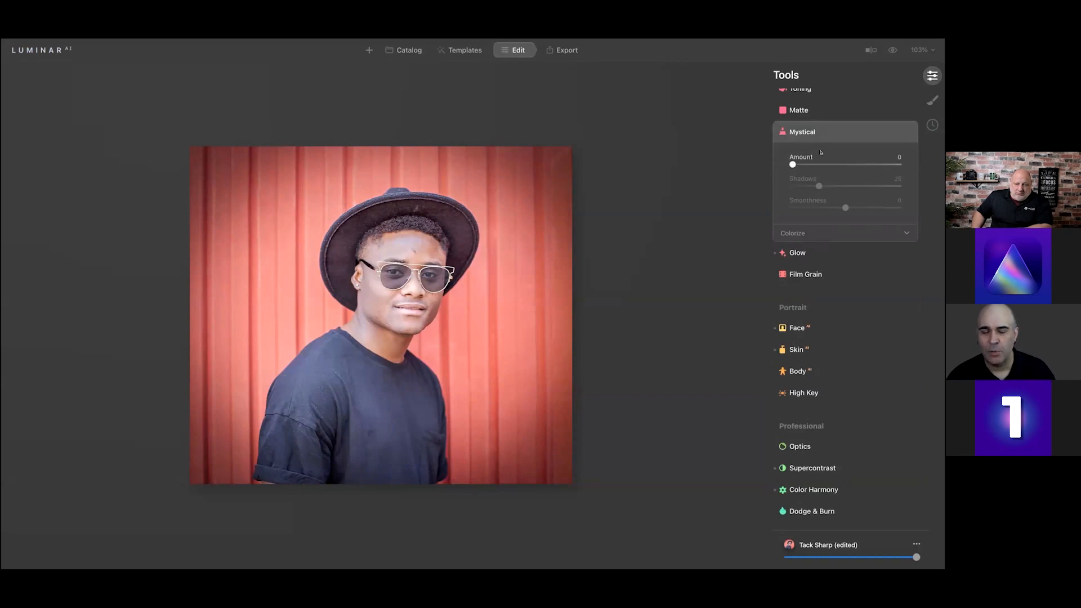
{"action": "left_click_drag", "start_coordinate": [792, 164], "coordinate": [808, 163]}
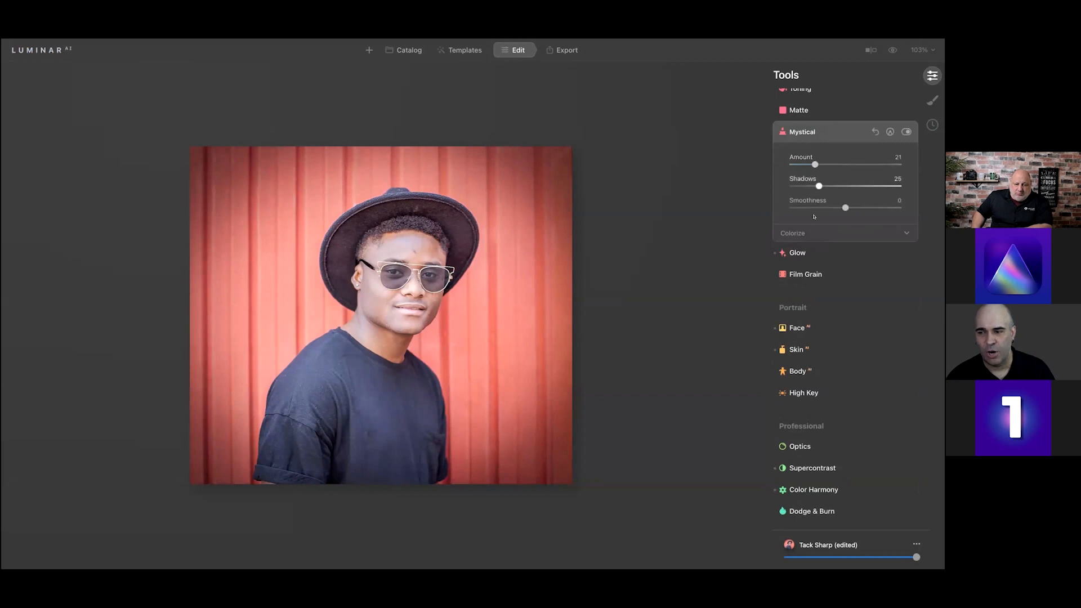
{"action": "left_click", "coordinate": [813, 232]}
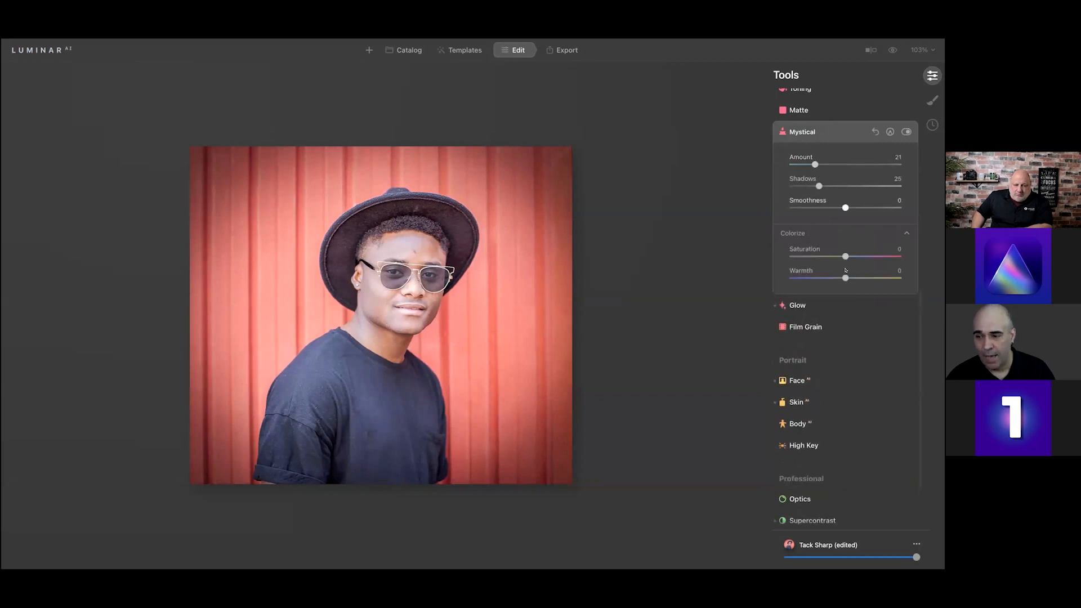
Set the Mystical effect's Warmth to 27, Amount to 33 and Shadows to 55, and open the edit history.
{"action": "left_click_drag", "start_coordinate": [846, 278], "coordinate": [857, 273]}
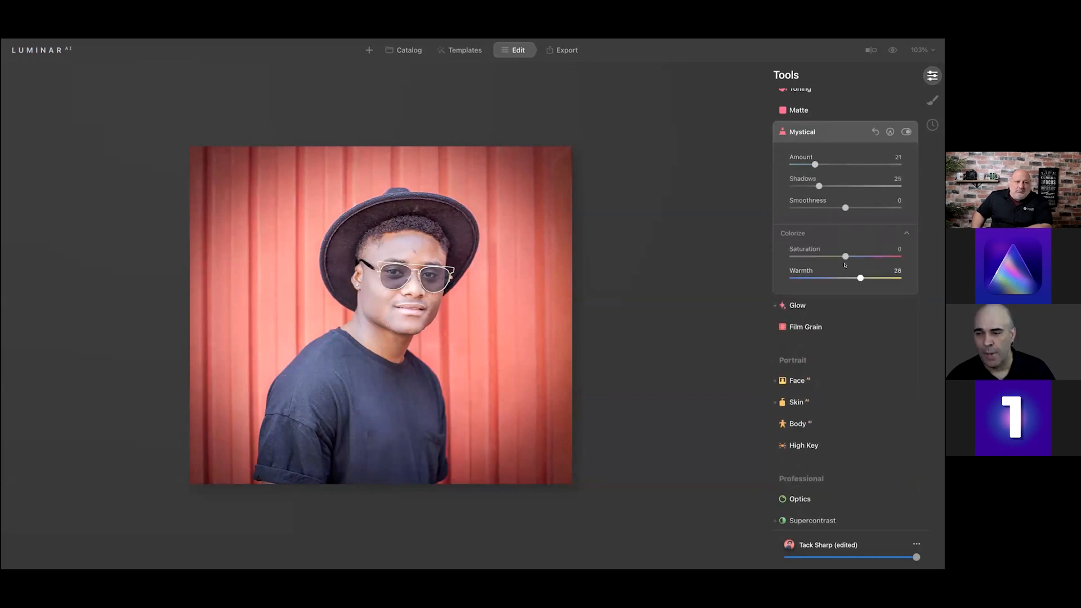
{"action": "left_click_drag", "start_coordinate": [815, 163], "coordinate": [822, 165]}
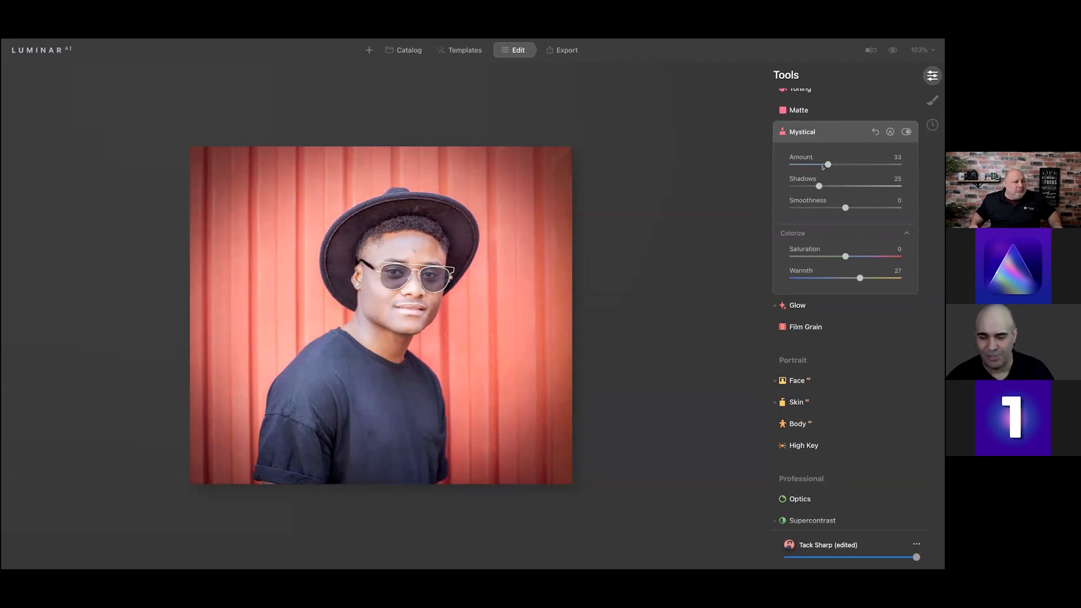
{"action": "left_click_drag", "start_coordinate": [822, 189], "coordinate": [854, 179]}
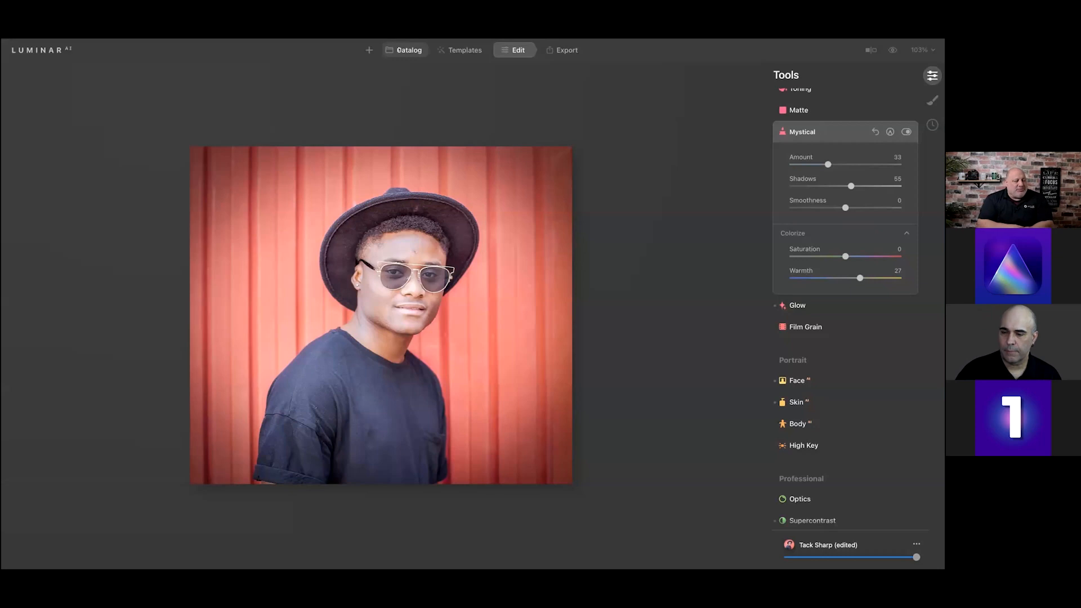
{"action": "scroll", "coordinate": [844, 383], "scroll_direction": "down", "scroll_amount": 3}
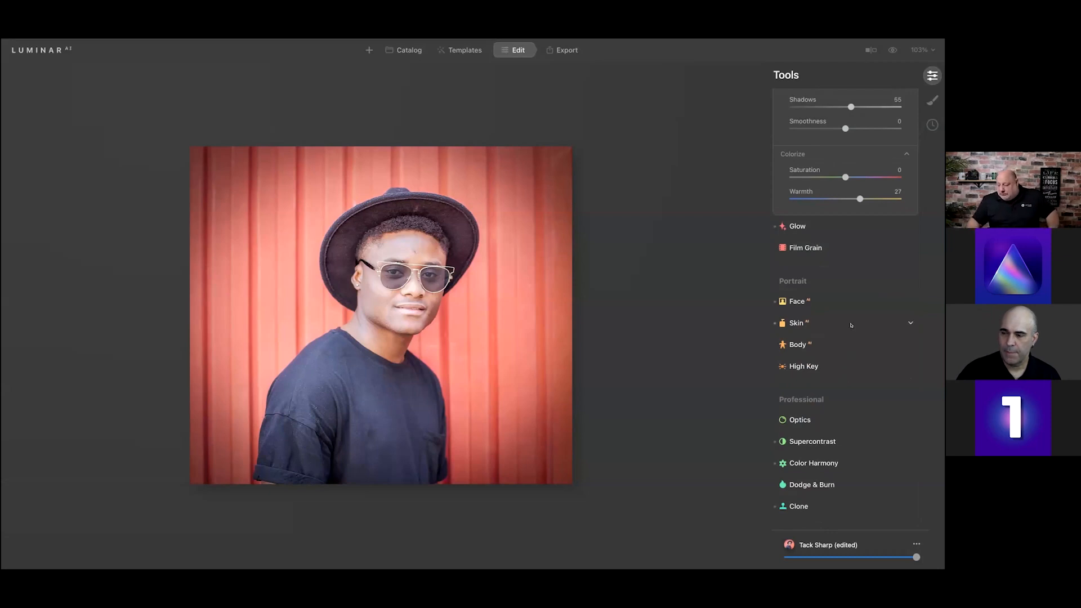
{"action": "left_click", "coordinate": [932, 125]}
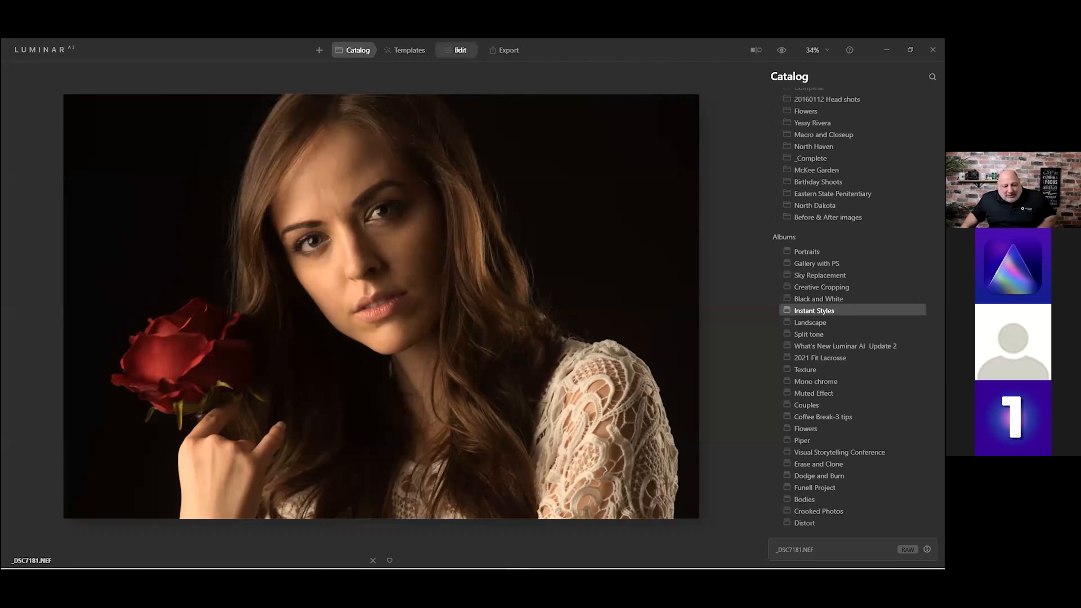
Open the woman's rose portrait for editing, view its original image in the history, and return to the latest Composition state.
{"action": "left_click", "coordinate": [445, 50]}
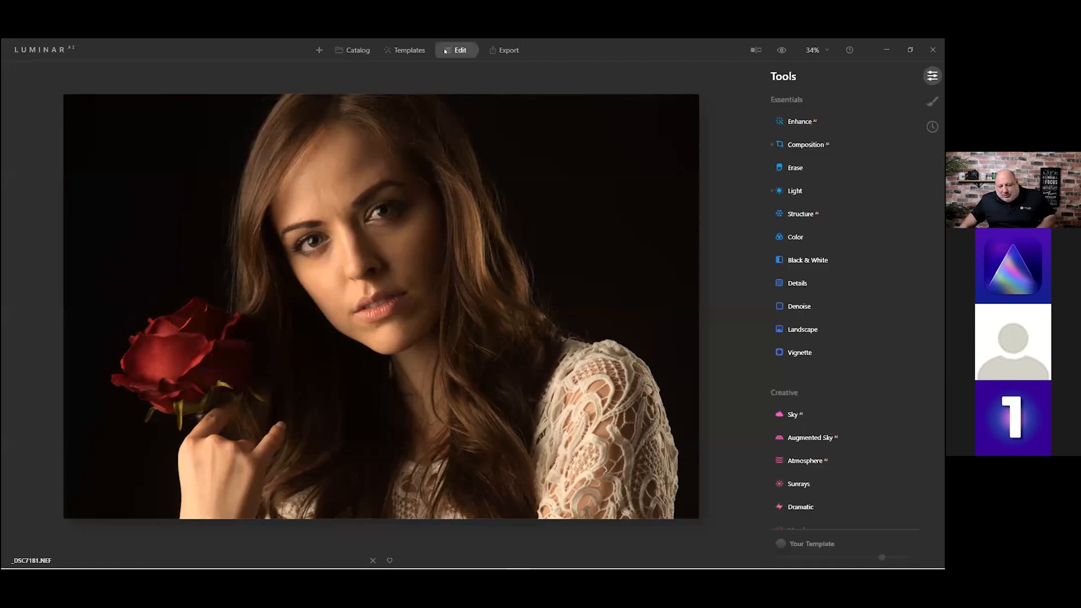
{"action": "left_click", "coordinate": [932, 127]}
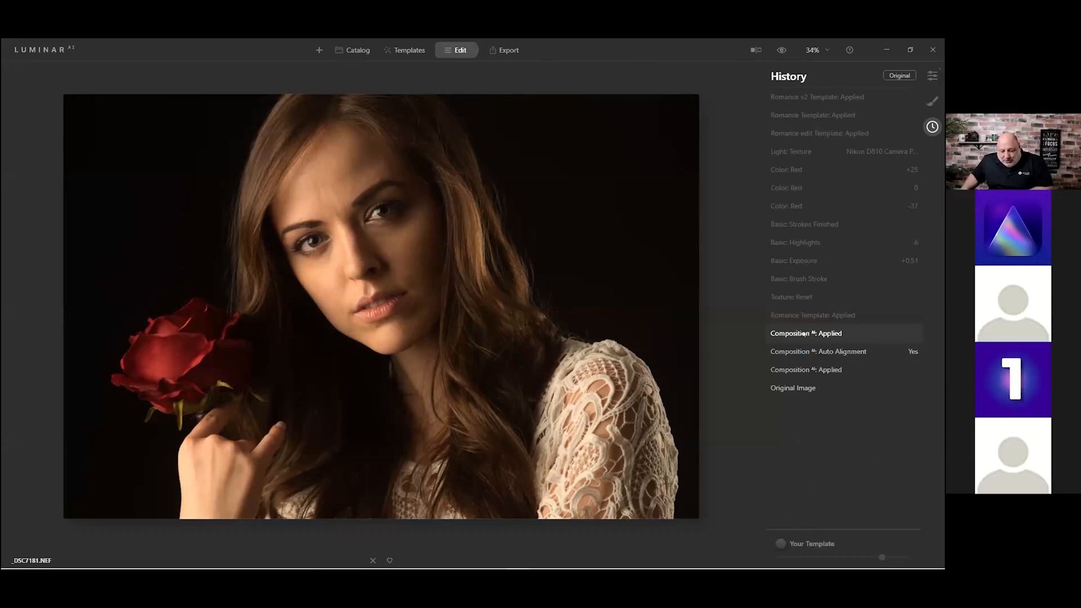
{"action": "left_click", "coordinate": [788, 388]}
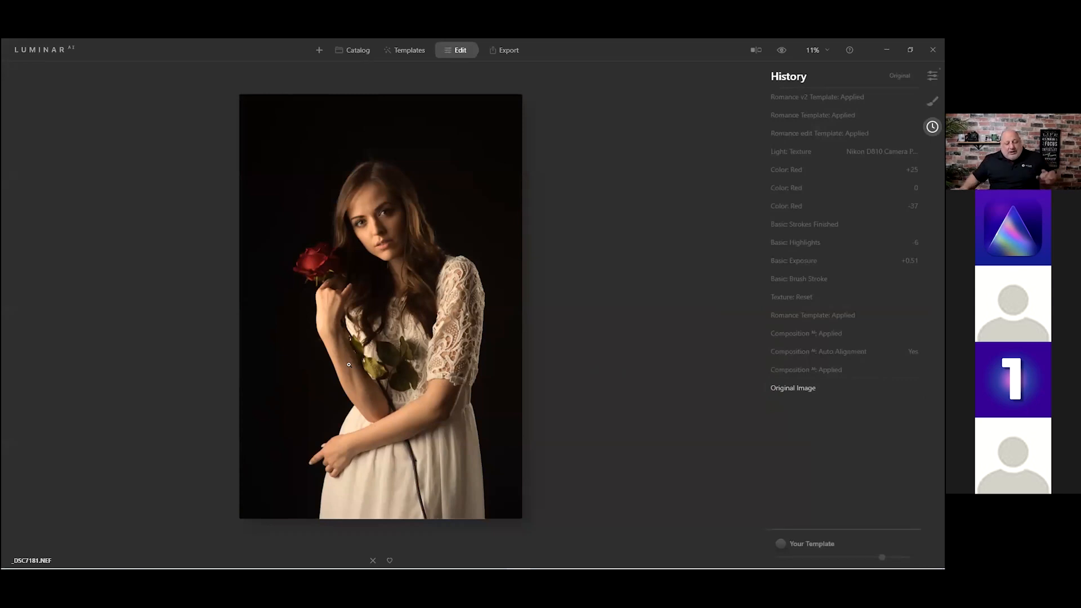
{"action": "left_click", "coordinate": [796, 332]}
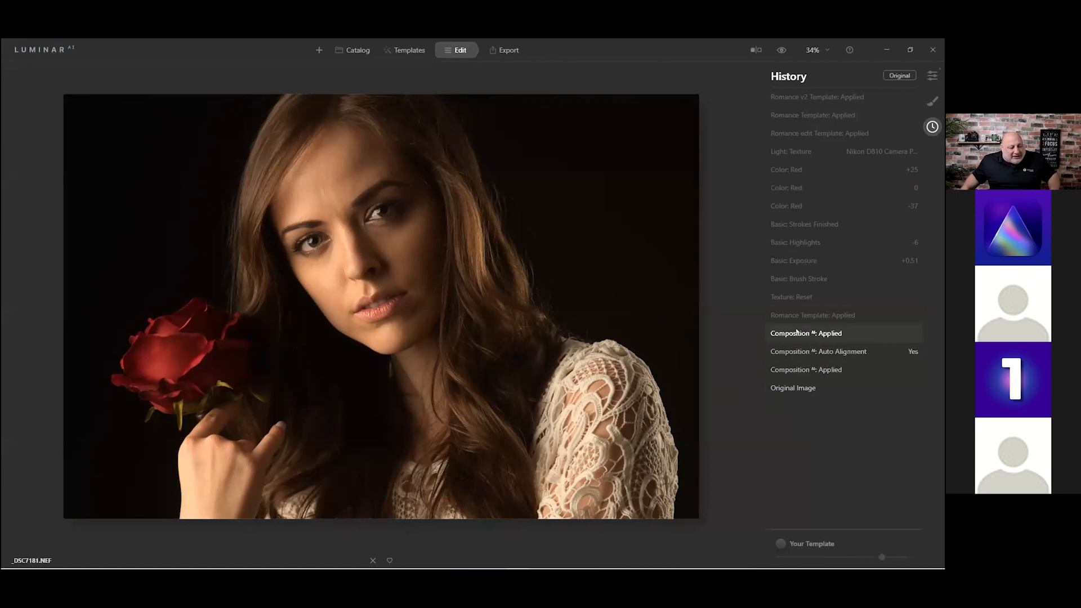
Apply the Romance v2 template from My Templates to the rose portrait and preview it against the original.
{"action": "left_click", "coordinate": [410, 52]}
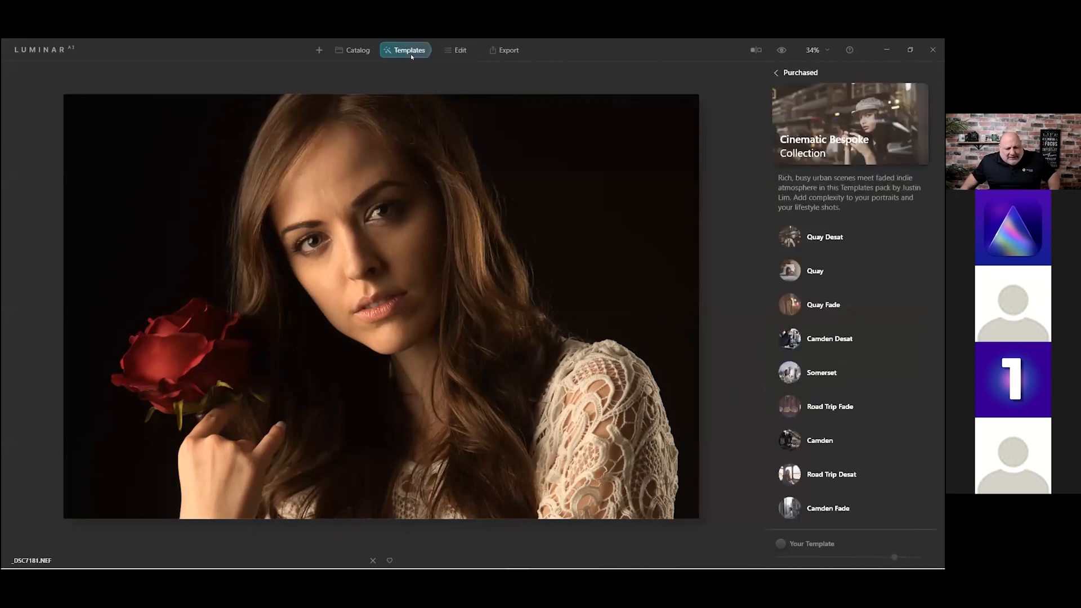
{"action": "left_click", "coordinate": [775, 73]}
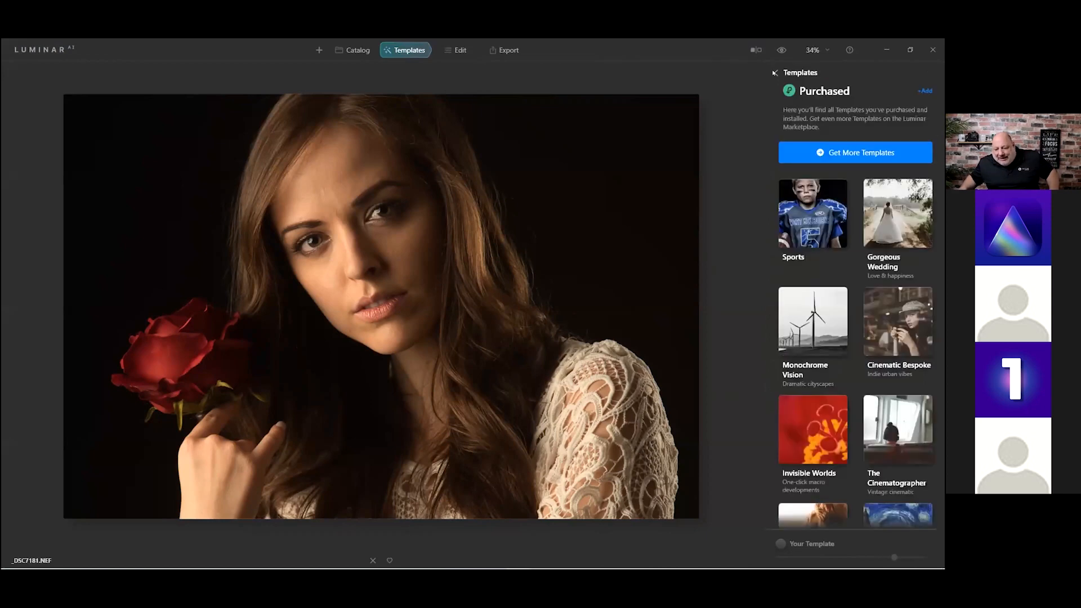
{"action": "left_click", "coordinate": [772, 72]}
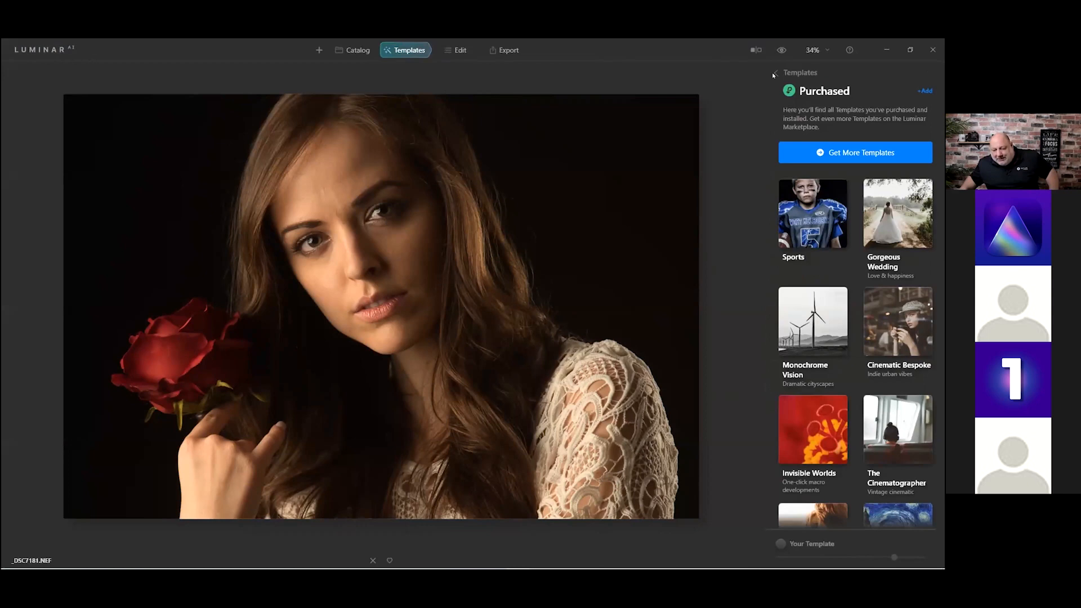
{"action": "scroll", "coordinate": [735, 283], "scroll_direction": "down", "scroll_amount": 2}
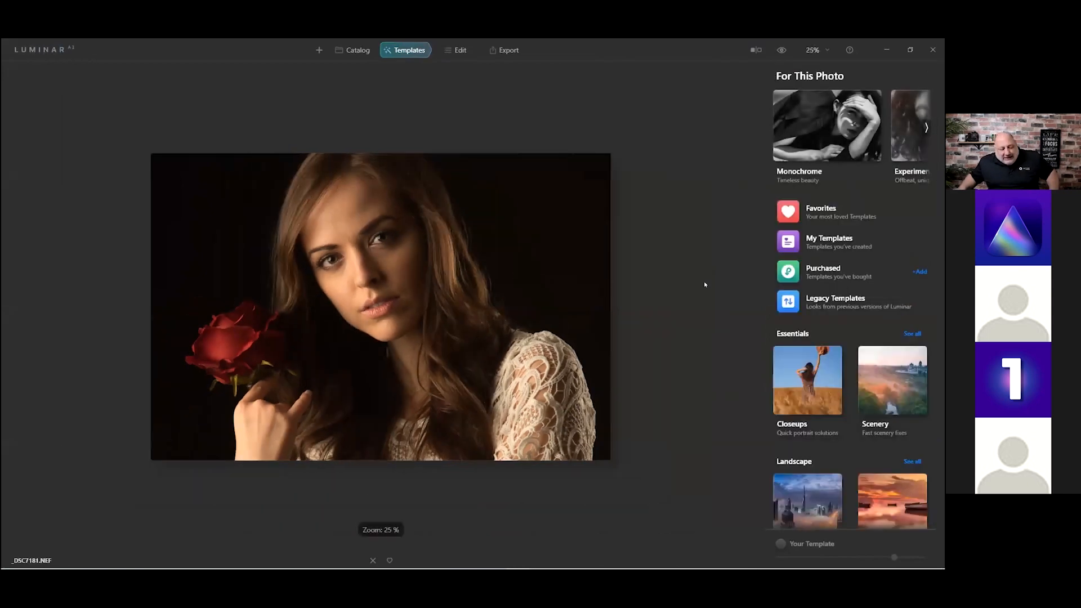
{"action": "left_click", "coordinate": [829, 241]}
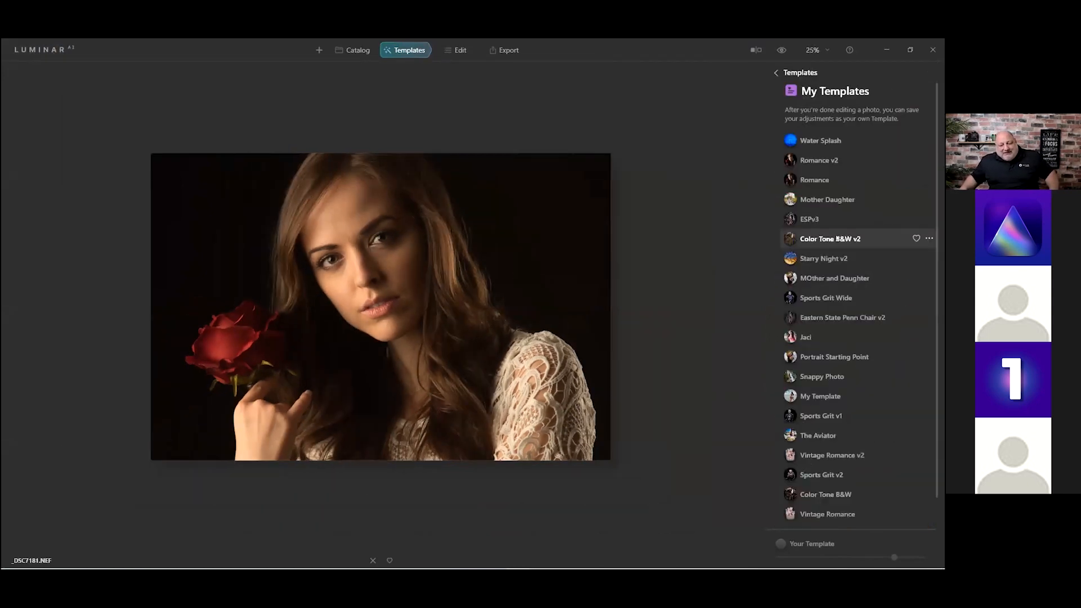
{"action": "left_click", "coordinate": [843, 161]}
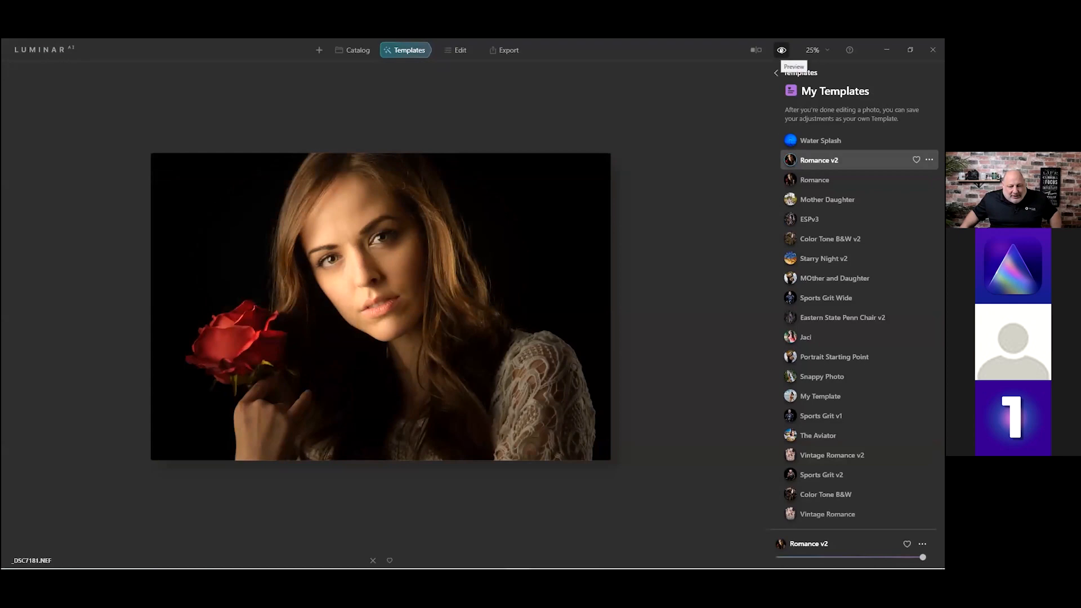
{"action": "left_click", "coordinate": [781, 50]}
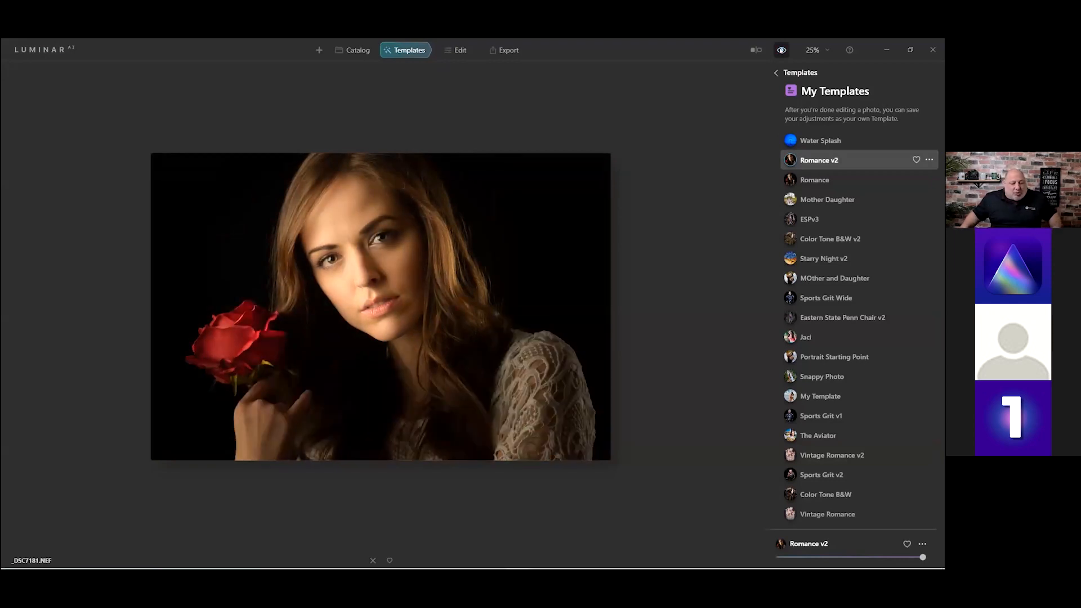
Revert the portrait to the Composition state before the Romance v2 template and inspect its crop frame.
{"action": "left_click", "coordinate": [461, 50]}
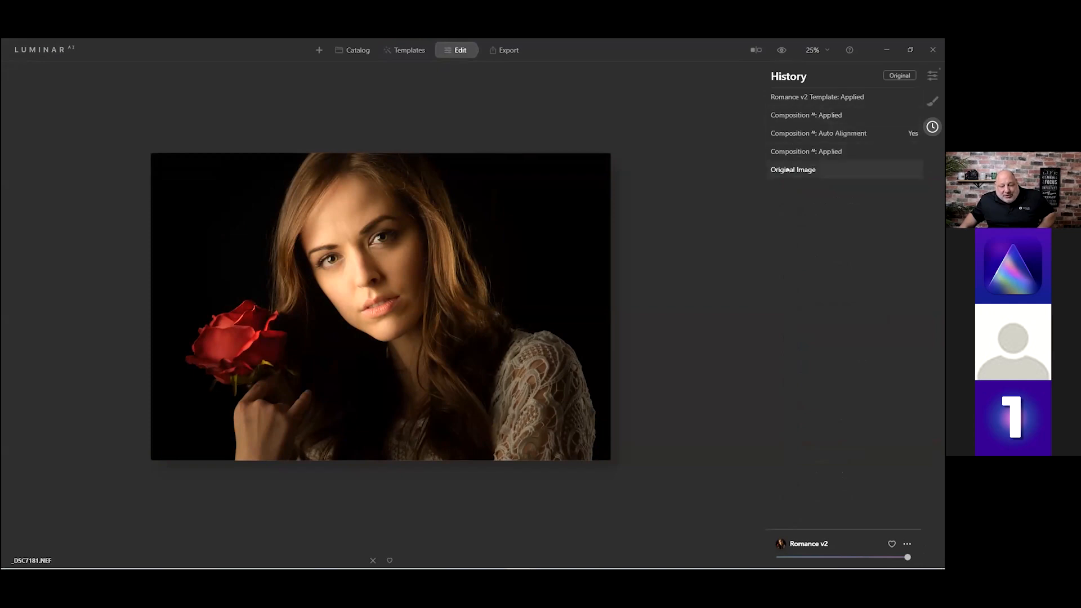
{"action": "left_click", "coordinate": [792, 117]}
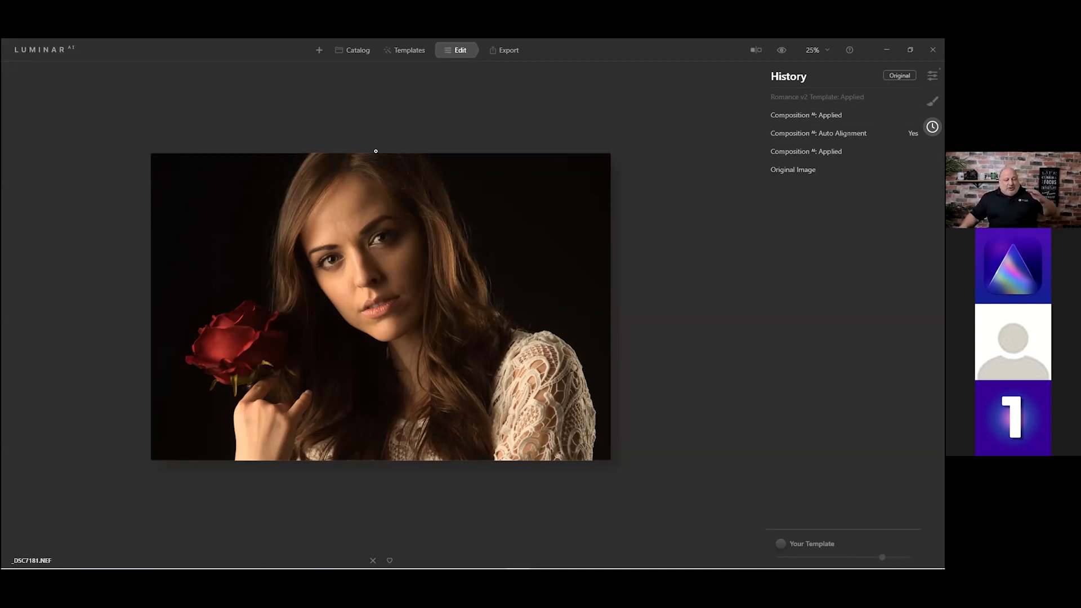
{"action": "left_click", "coordinate": [932, 76]}
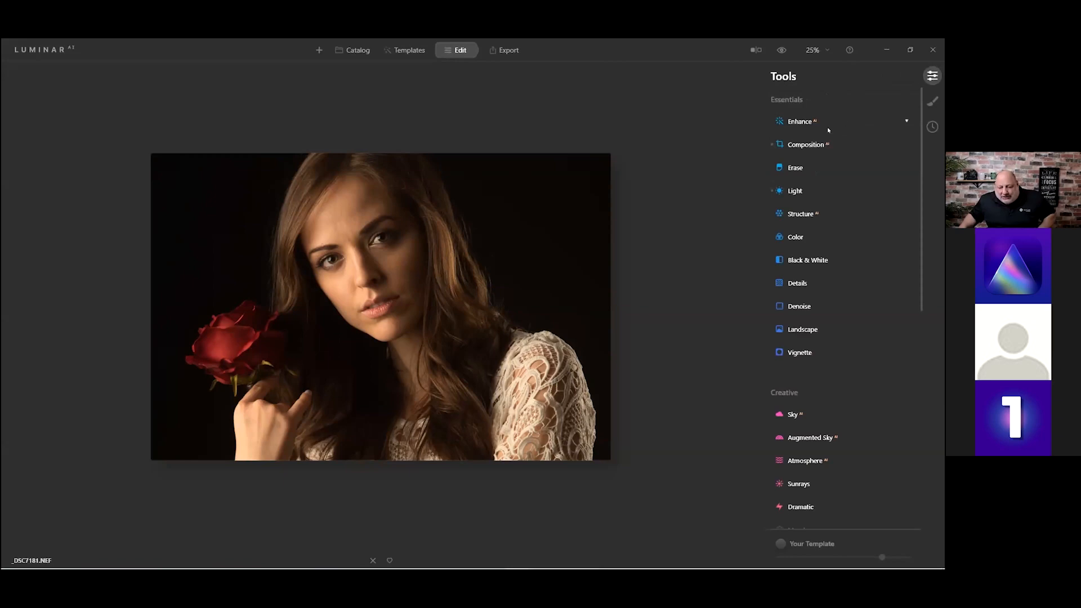
{"action": "left_click", "coordinate": [805, 145]}
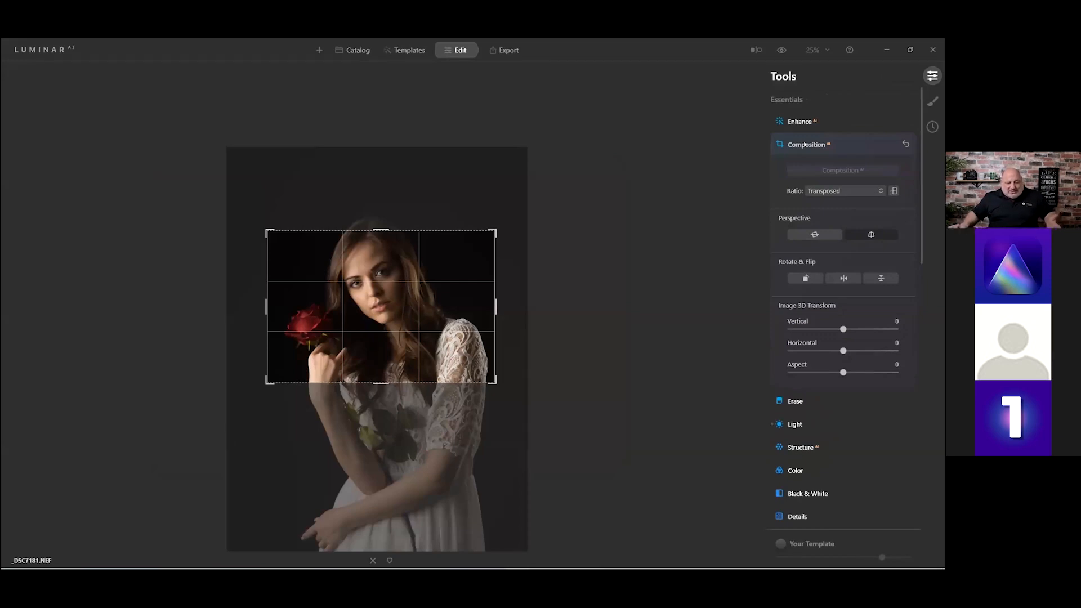
{"action": "left_click", "coordinate": [806, 144]}
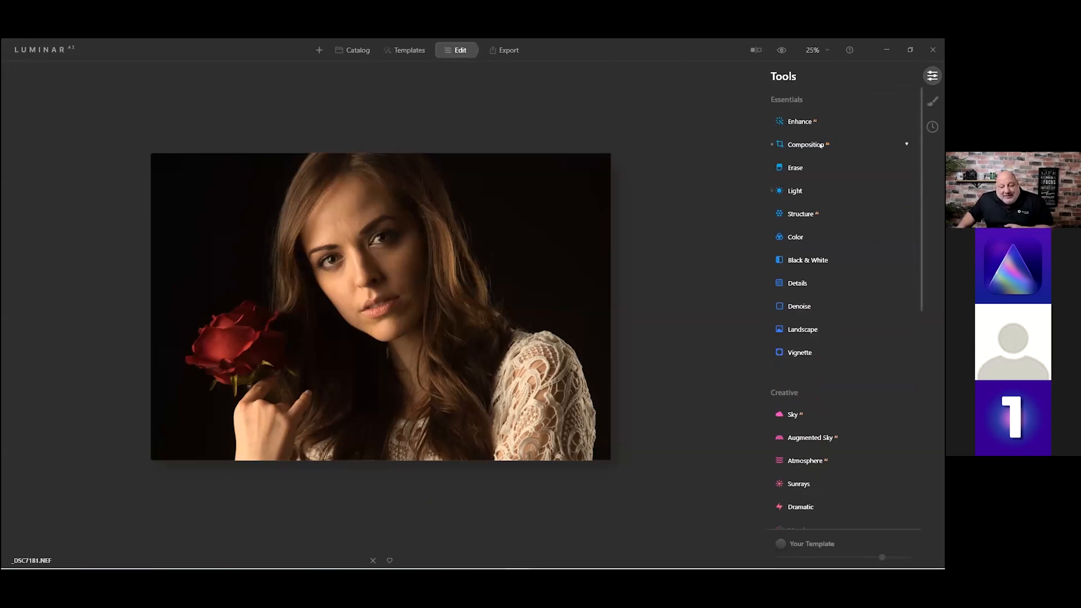
Set the Enhance Accent to 36 and compare the portrait with and without the enhancement.
{"action": "left_click", "coordinate": [797, 122]}
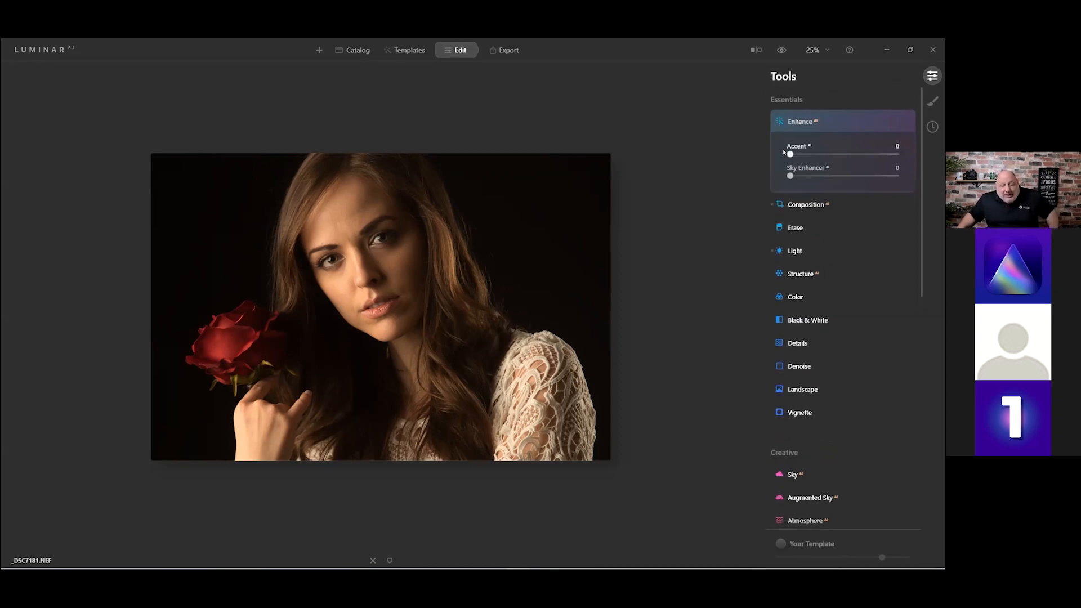
{"action": "left_click_drag", "start_coordinate": [790, 154], "coordinate": [829, 153]}
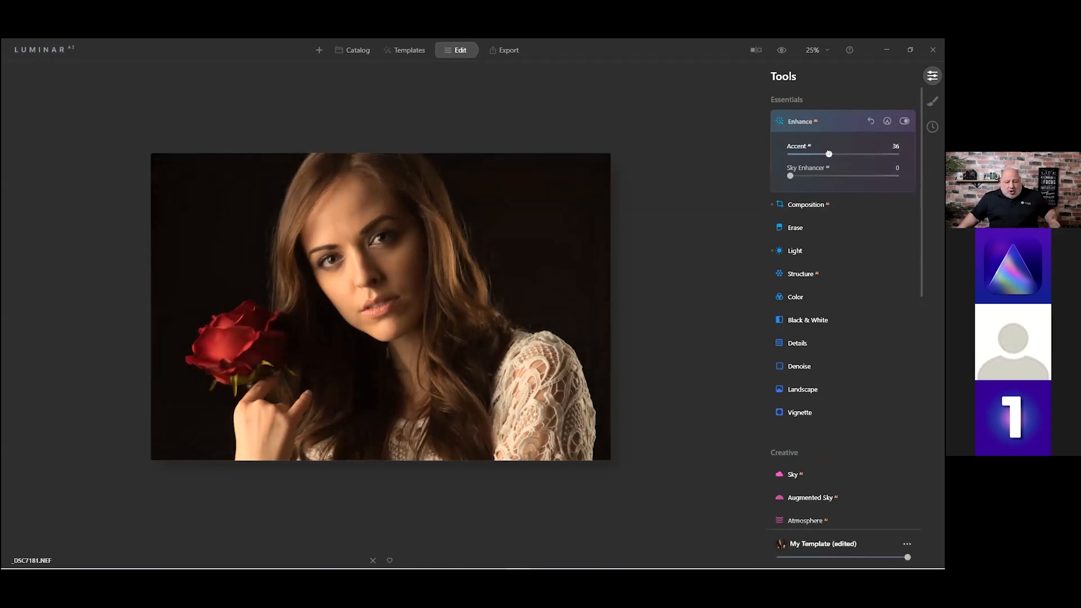
{"action": "left_click", "coordinate": [904, 121]}
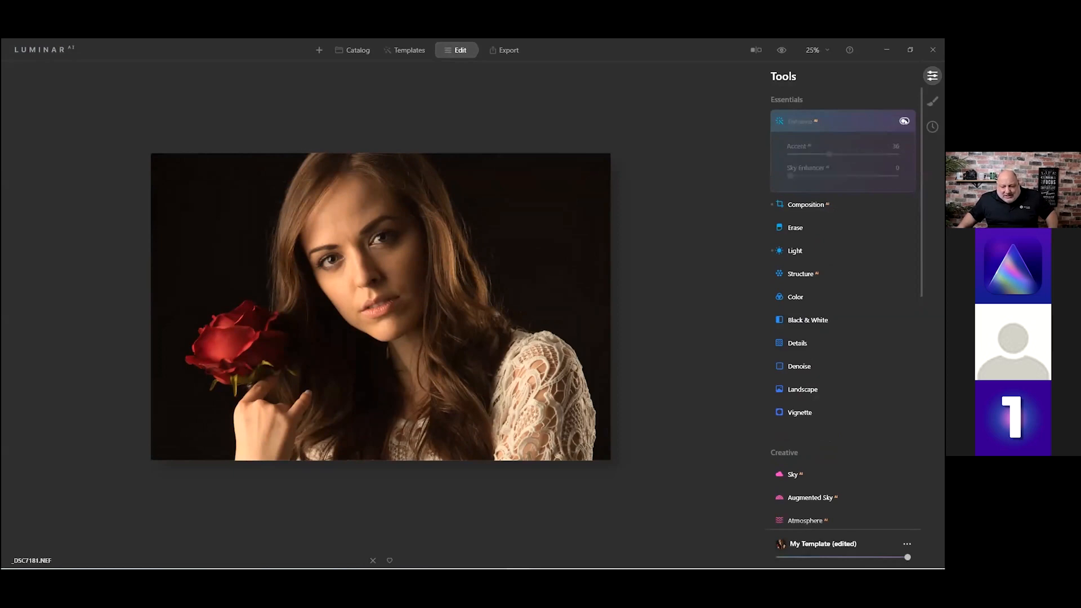
{"action": "left_click", "coordinate": [905, 121]}
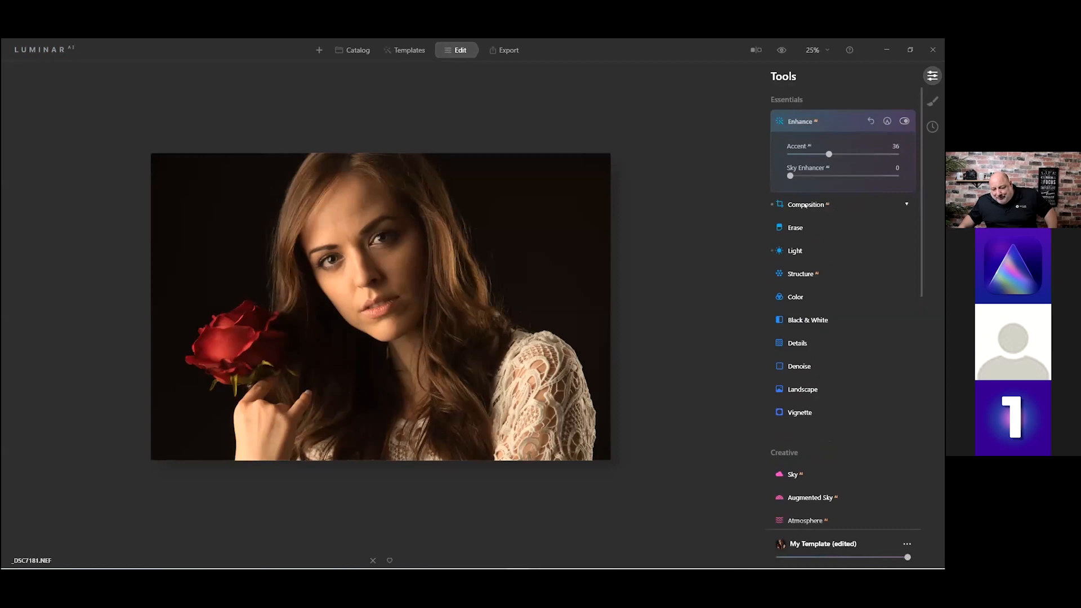
Lower the Blacks to -33 in the Light adjustments, showing the Curves settings along the way.
{"action": "left_click", "coordinate": [796, 251]}
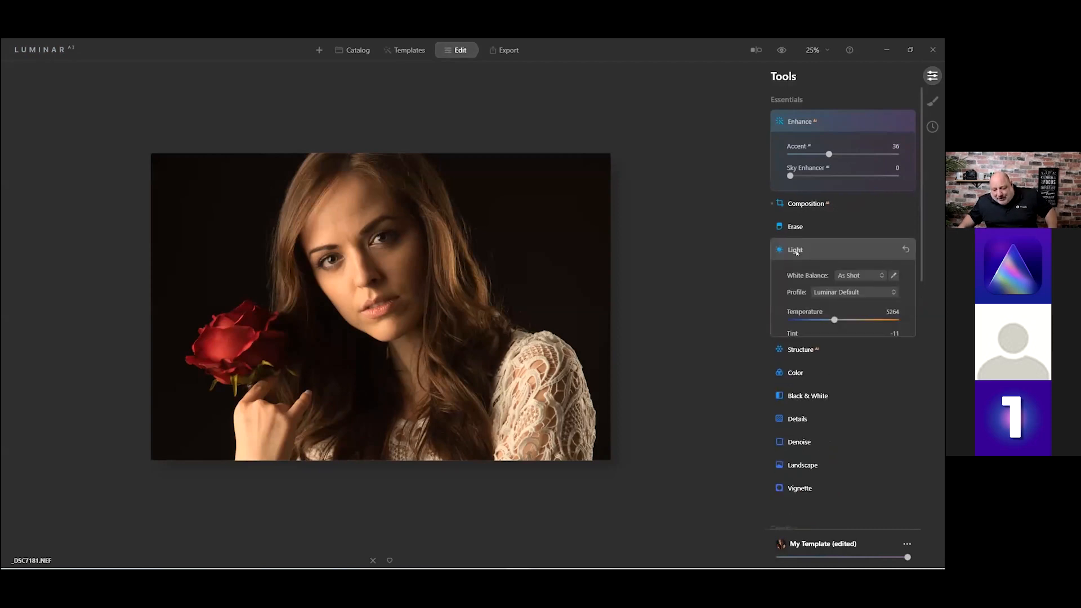
{"action": "left_click", "coordinate": [804, 394]}
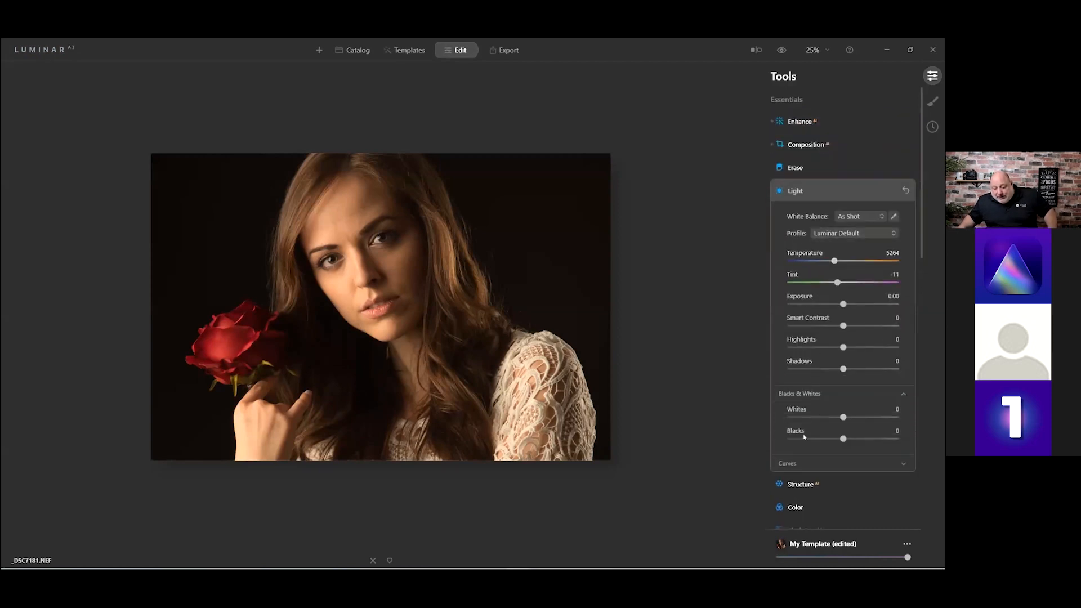
{"action": "left_click", "coordinate": [803, 464]}
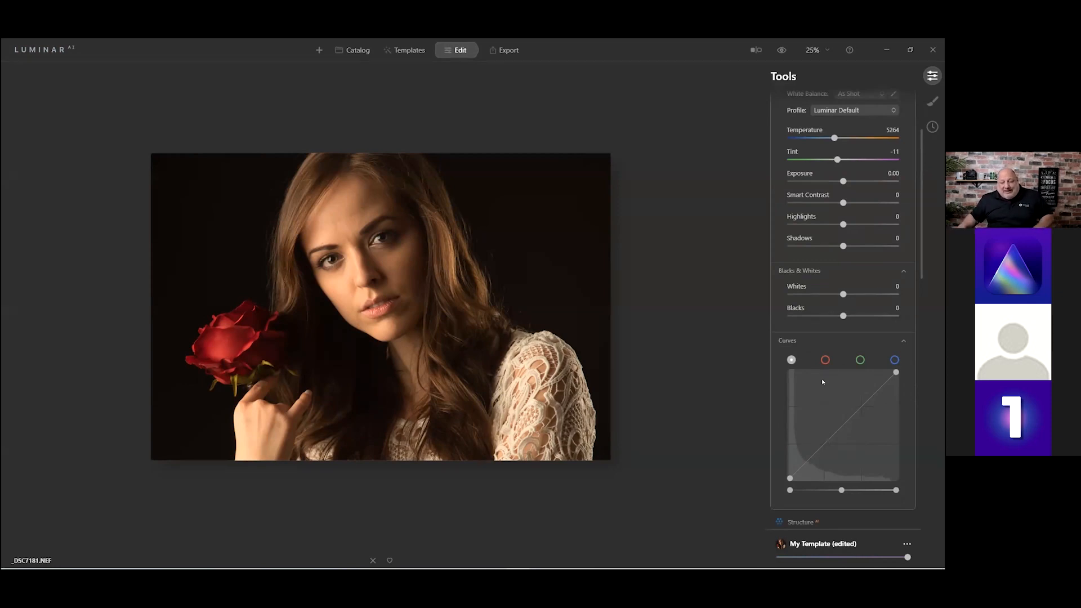
{"action": "scroll", "coordinate": [822, 378], "scroll_direction": "up", "scroll_amount": 2}
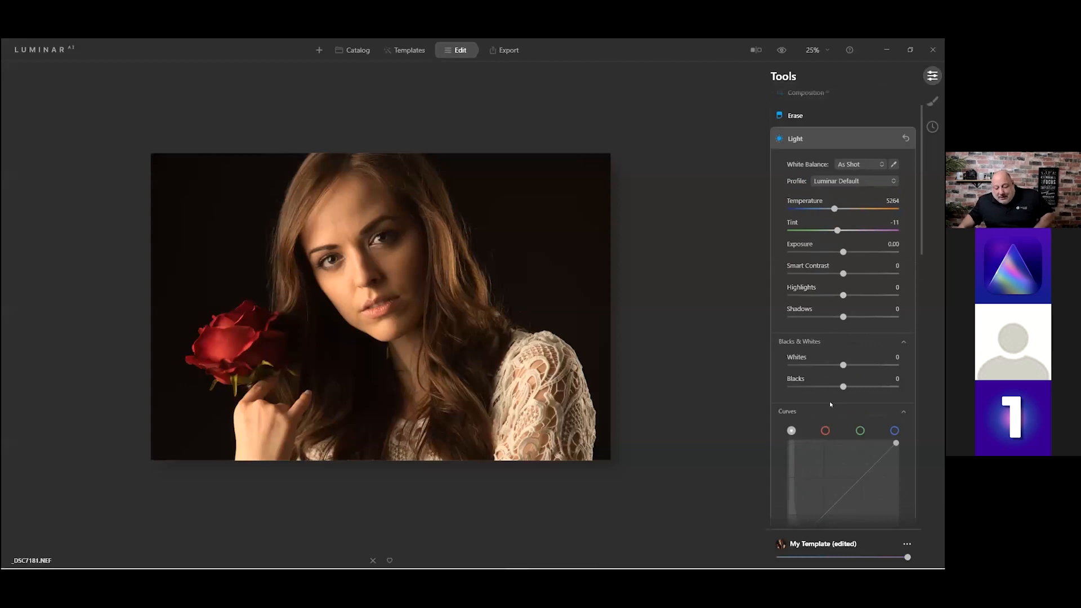
{"action": "left_click_drag", "start_coordinate": [839, 386], "coordinate": [818, 386]}
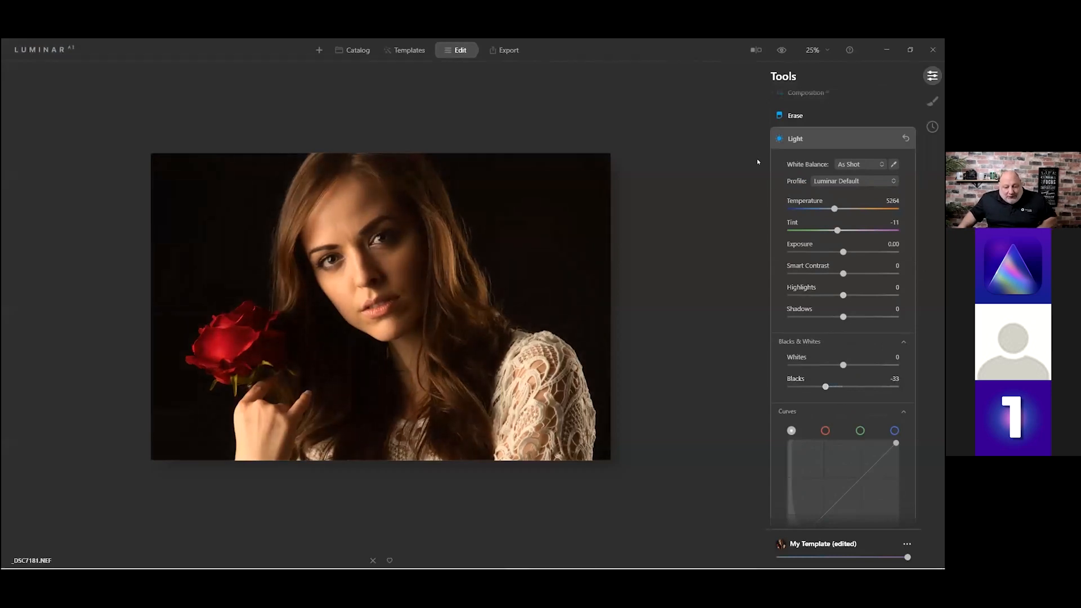
{"action": "left_click", "coordinate": [792, 140]}
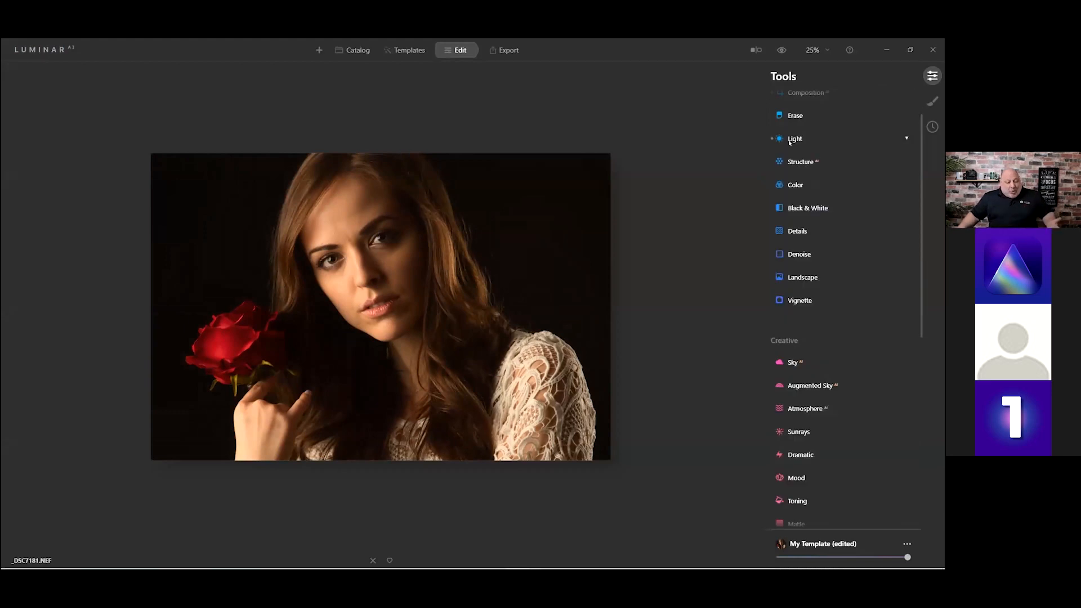
Brighten the woman's face with a Face Light value of 4 in the portrait adjustments.
{"action": "scroll", "coordinate": [829, 362], "scroll_direction": "down", "scroll_amount": 2}
{"action": "scroll", "coordinate": [828, 299], "scroll_direction": "up", "scroll_amount": 3}
{"action": "scroll", "coordinate": [827, 292], "scroll_direction": "up", "scroll_amount": 1}
{"action": "scroll", "coordinate": [807, 350], "scroll_direction": "down", "scroll_amount": 2}
{"action": "scroll", "coordinate": [803, 403], "scroll_direction": "down", "scroll_amount": 10}
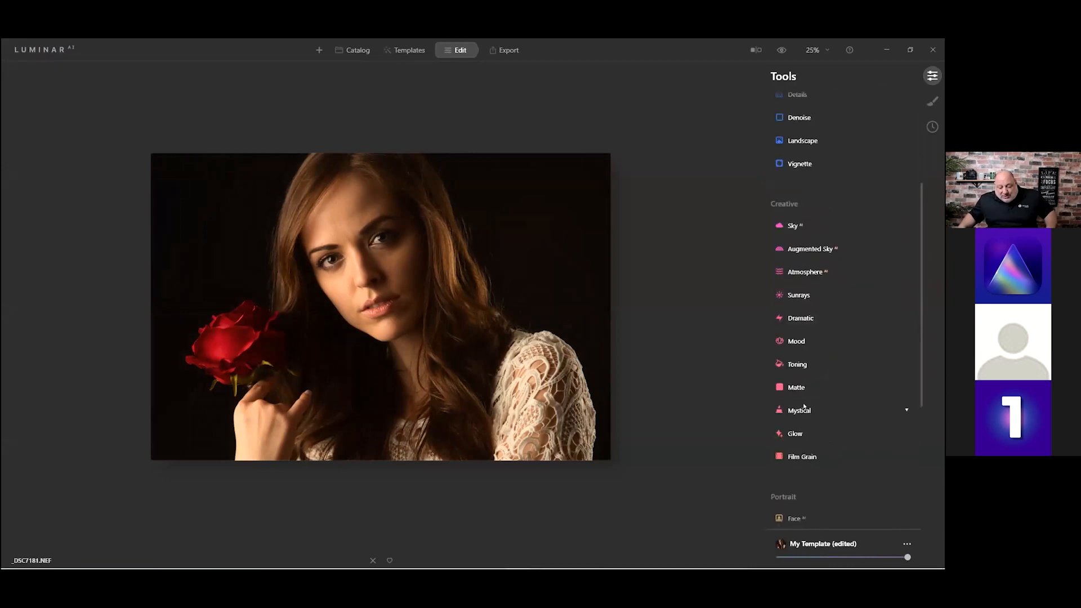
{"action": "scroll", "coordinate": [803, 403], "scroll_direction": "down", "scroll_amount": 1}
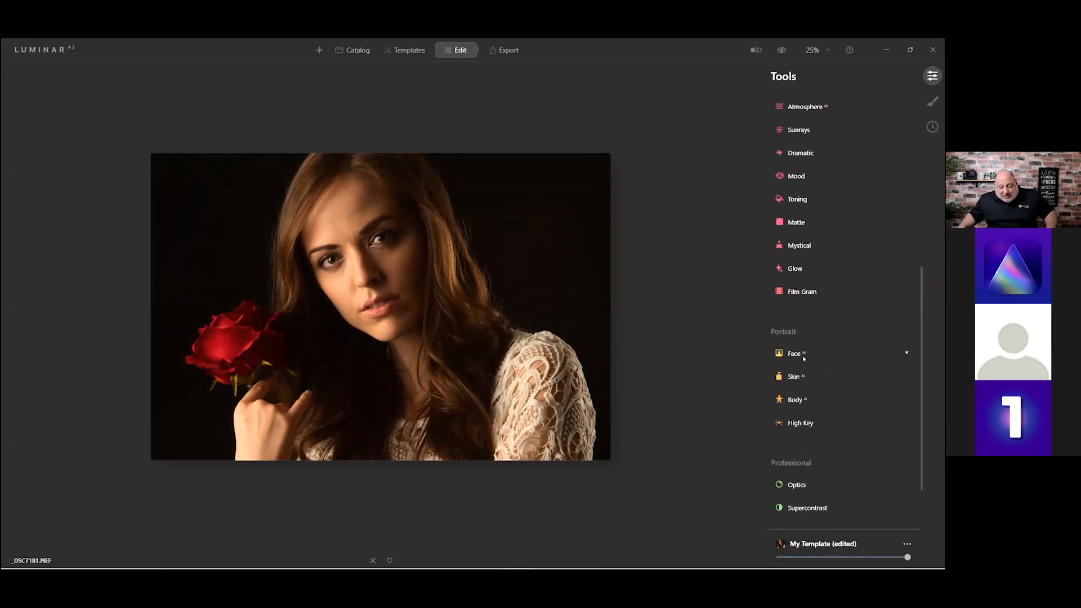
{"action": "left_click", "coordinate": [805, 360]}
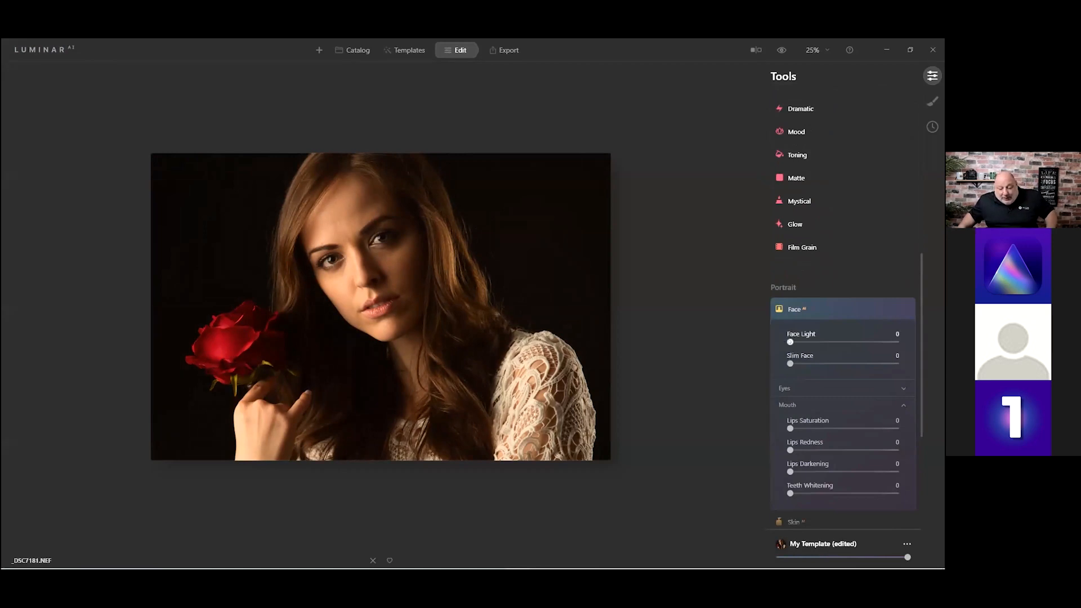
{"action": "mouse_move", "coordinate": [790, 342]}
{"action": "left_mouse_down"}
{"action": "mouse_move", "coordinate": [899, 350]}
{"action": "mouse_move", "coordinate": [759, 347]}
{"action": "mouse_move", "coordinate": [930, 363]}
{"action": "mouse_move", "coordinate": [782, 353]}
{"action": "mouse_move", "coordinate": [896, 343]}
{"action": "mouse_move", "coordinate": [790, 350]}
{"action": "left_mouse_up"}
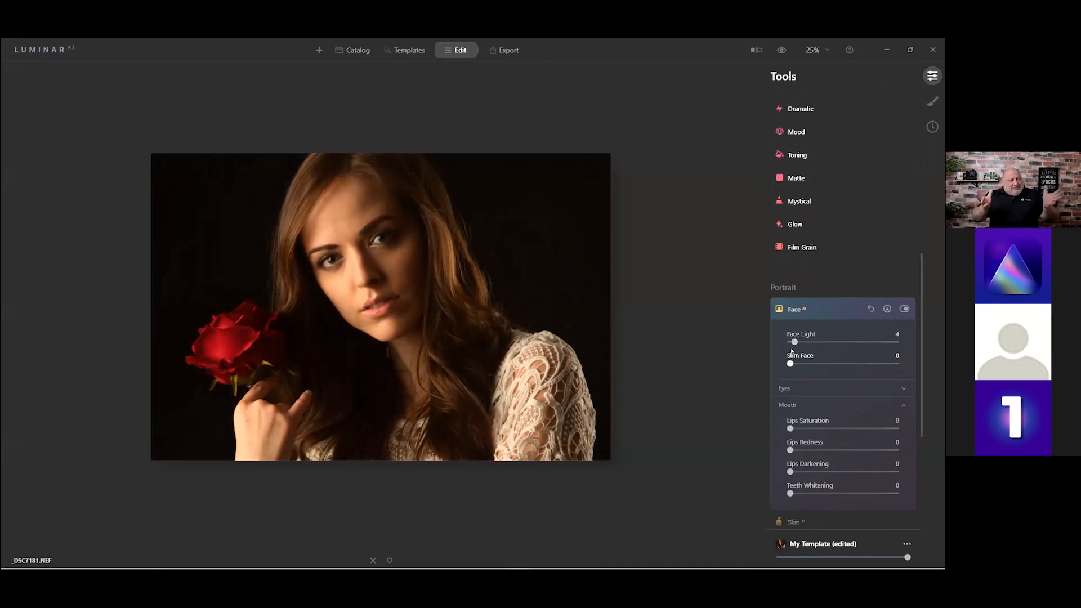
Set Eye Enhancer to 72, Dark Circles Removal to 82 and Iris Flare to 52 for the woman's eyes.
{"action": "left_click", "coordinate": [774, 385]}
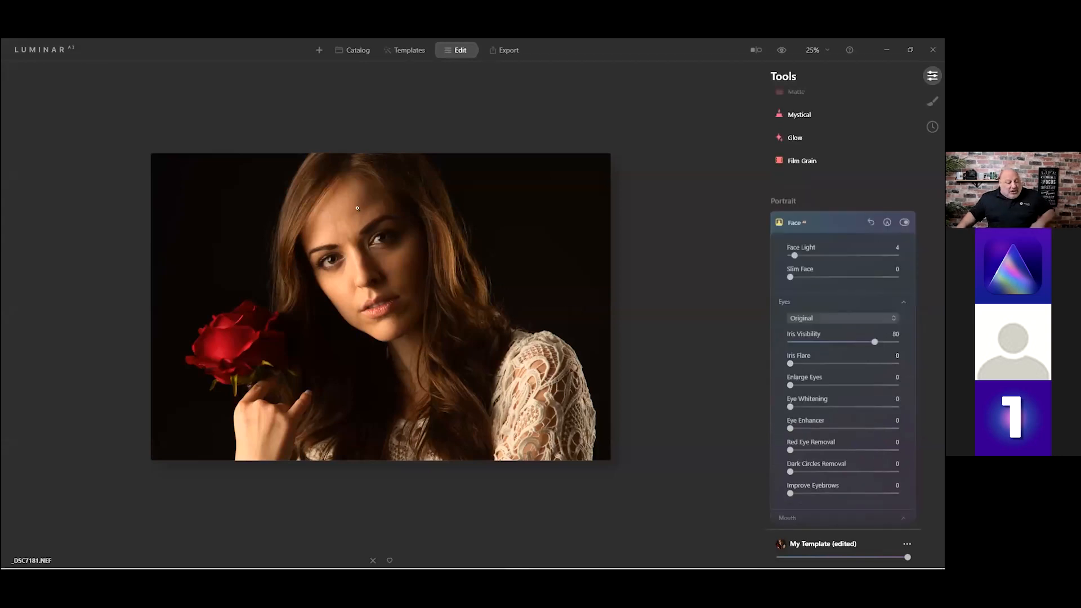
{"action": "scroll", "coordinate": [357, 208], "scroll_direction": "up", "scroll_amount": 5}
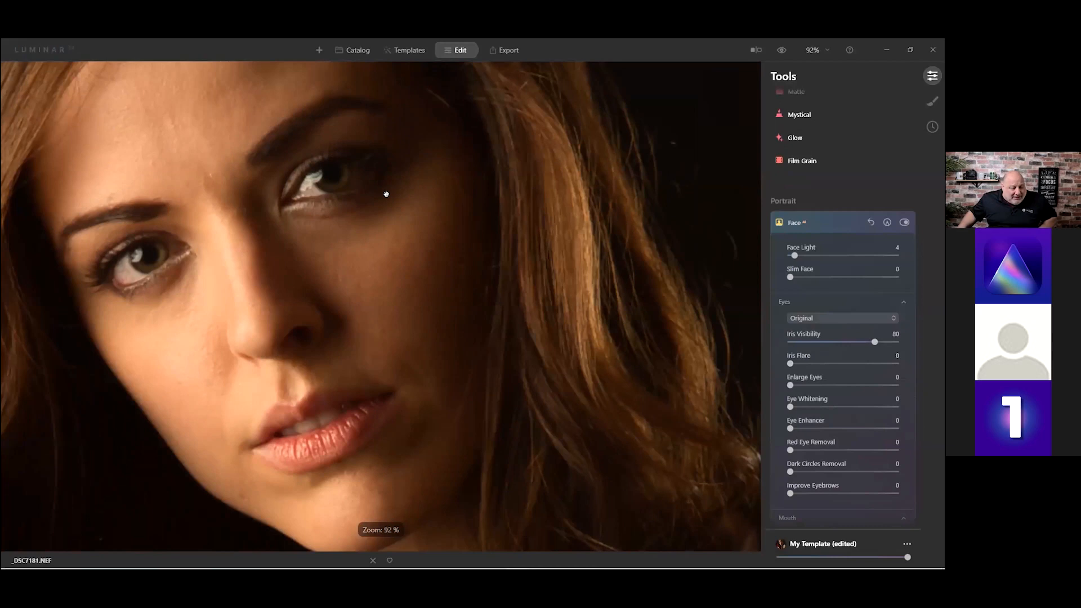
{"action": "scroll", "coordinate": [386, 195], "scroll_direction": "down", "scroll_amount": 1}
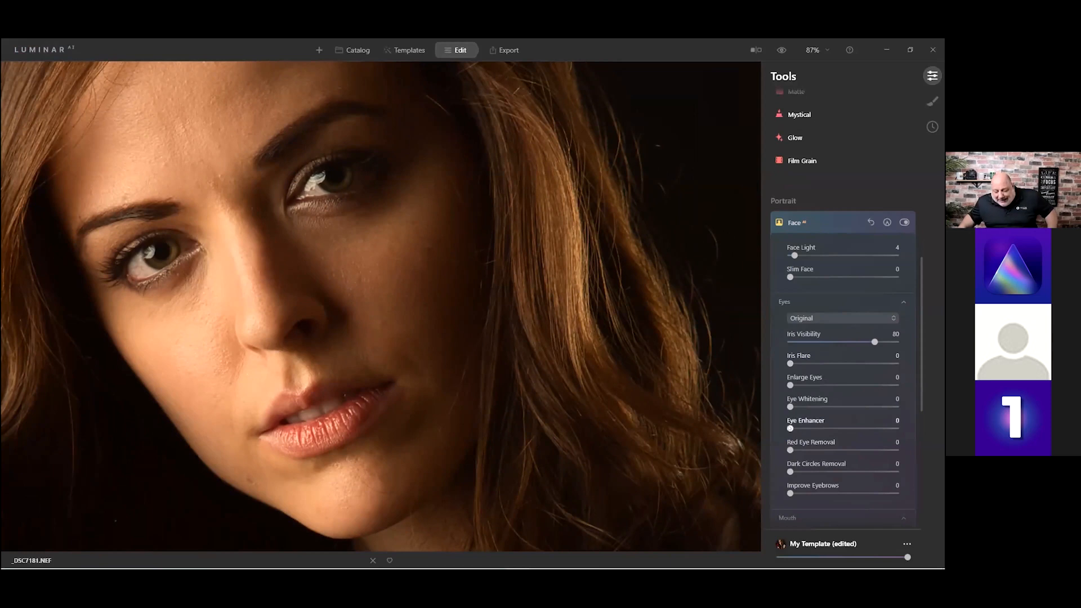
{"action": "left_click_drag", "start_coordinate": [829, 427], "coordinate": [867, 428]}
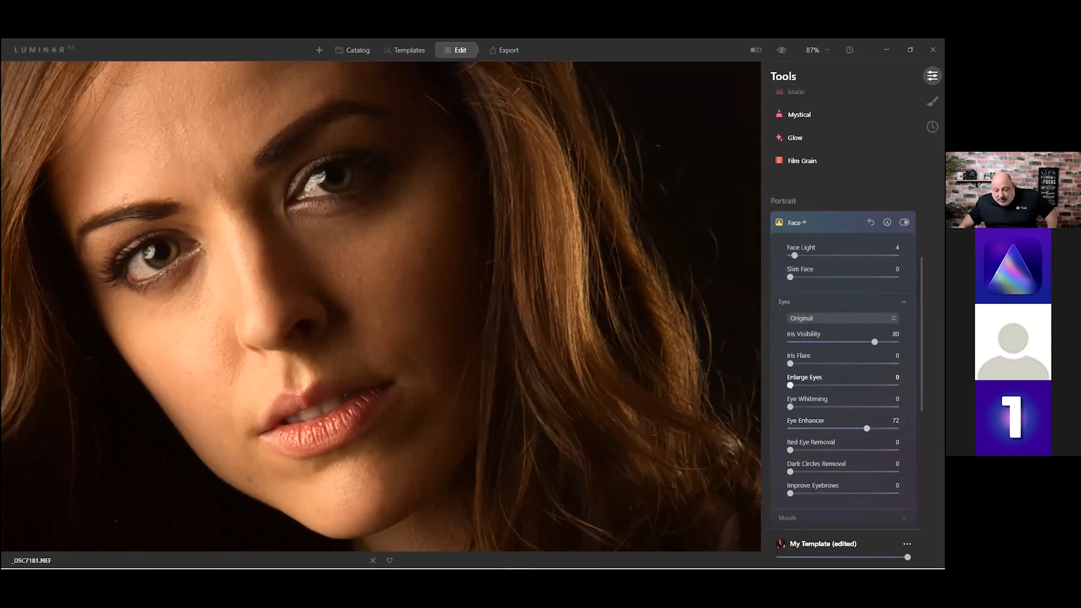
{"action": "left_click_drag", "start_coordinate": [790, 472], "coordinate": [876, 473]}
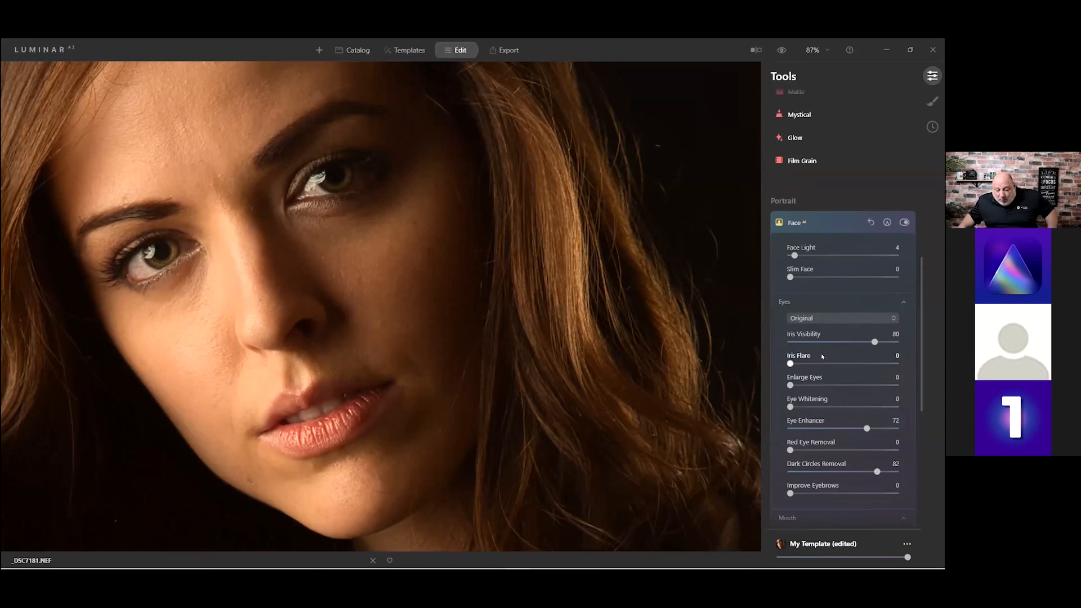
{"action": "left_click_drag", "start_coordinate": [790, 363], "coordinate": [846, 364]}
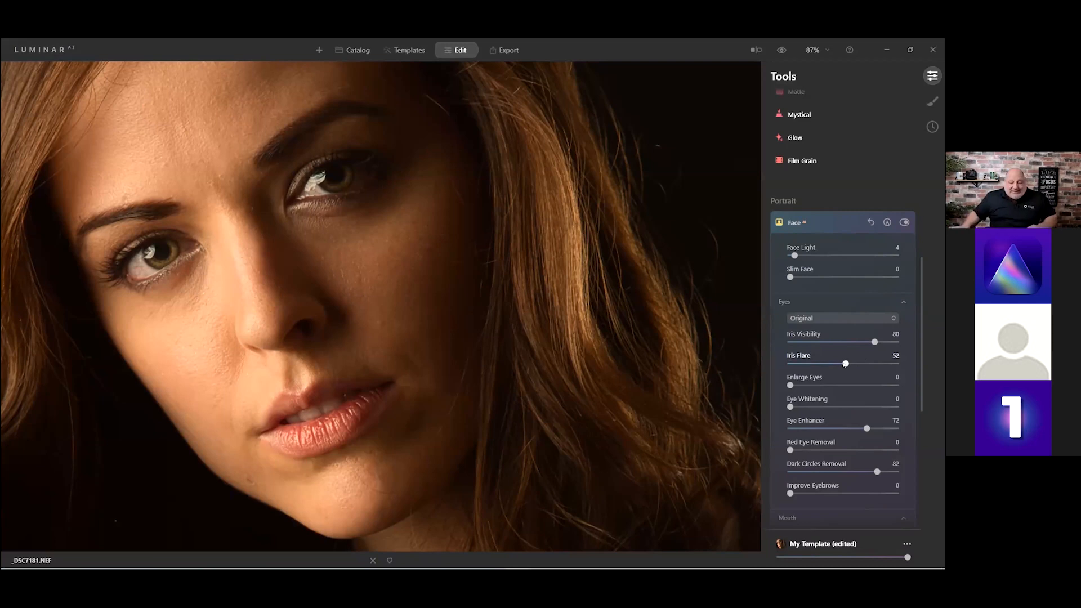
Change the iris color to Brown with Iris Visibility at 21 and Iris Flare at 68.
{"action": "scroll", "coordinate": [833, 299], "scroll_direction": "up", "scroll_amount": 1}
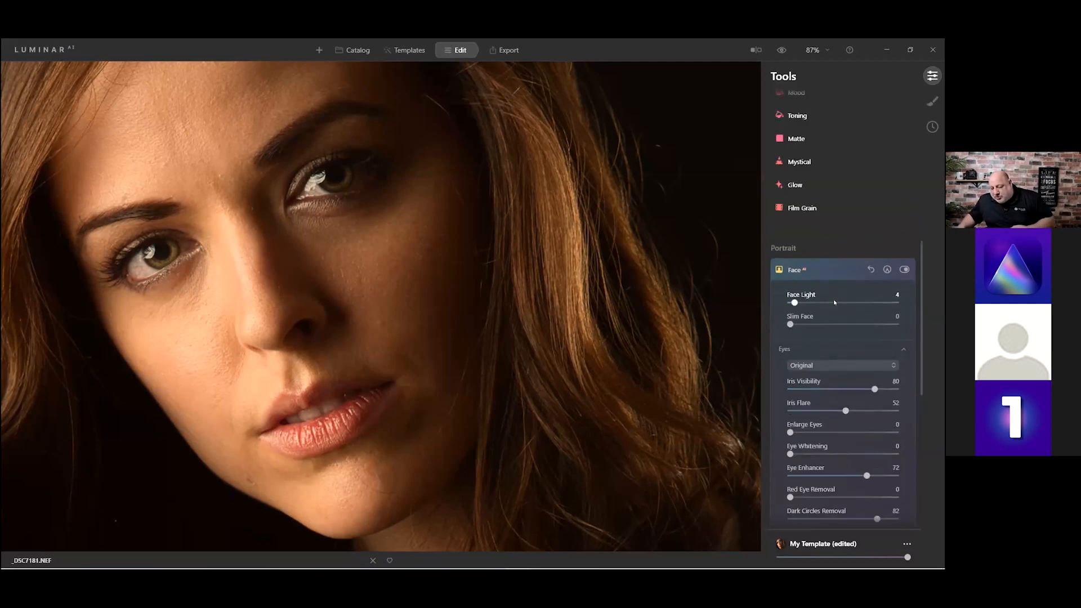
{"action": "left_click", "coordinate": [805, 366]}
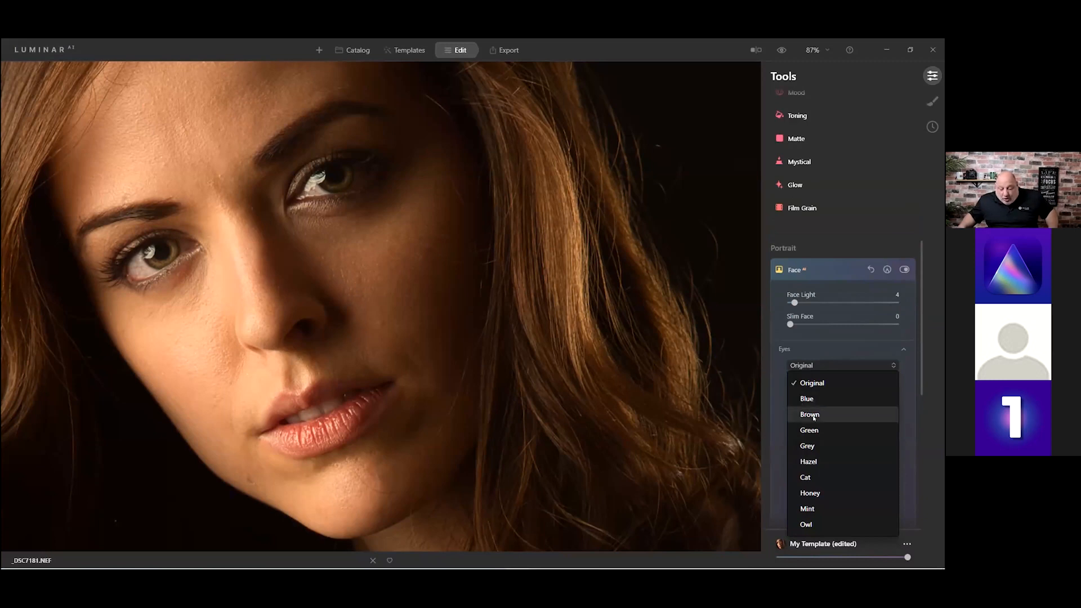
{"action": "left_click", "coordinate": [814, 417]}
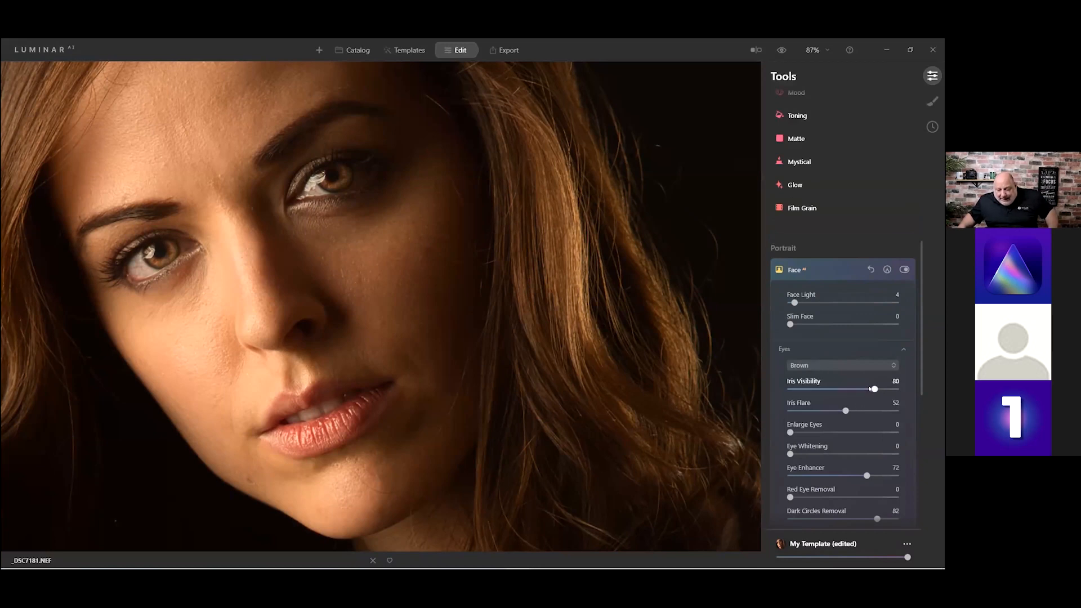
{"action": "left_click_drag", "start_coordinate": [852, 388], "coordinate": [808, 388]}
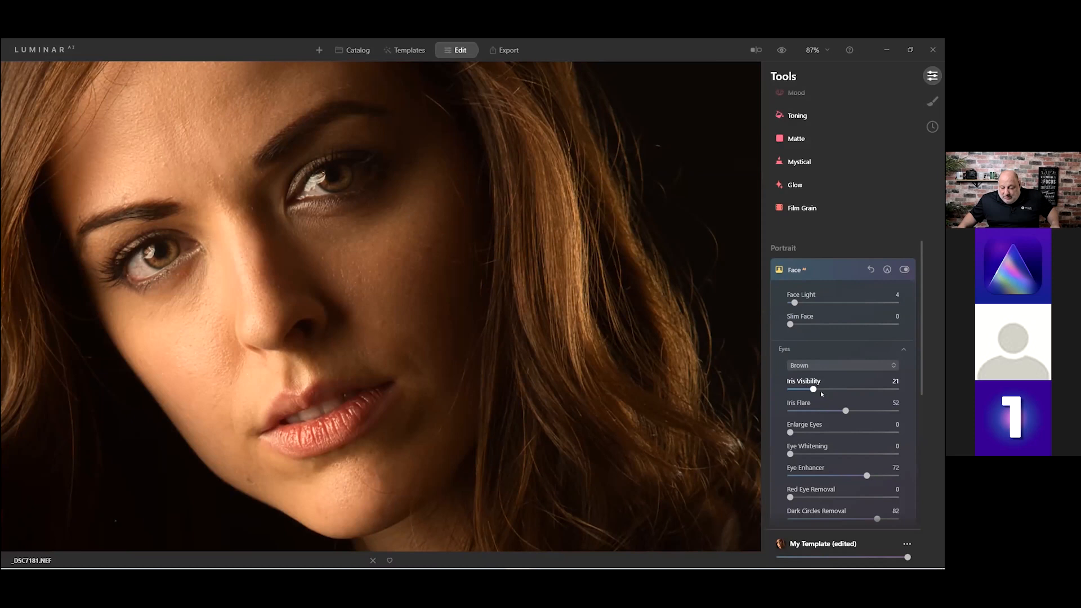
{"action": "left_click_drag", "start_coordinate": [847, 411], "coordinate": [862, 410]}
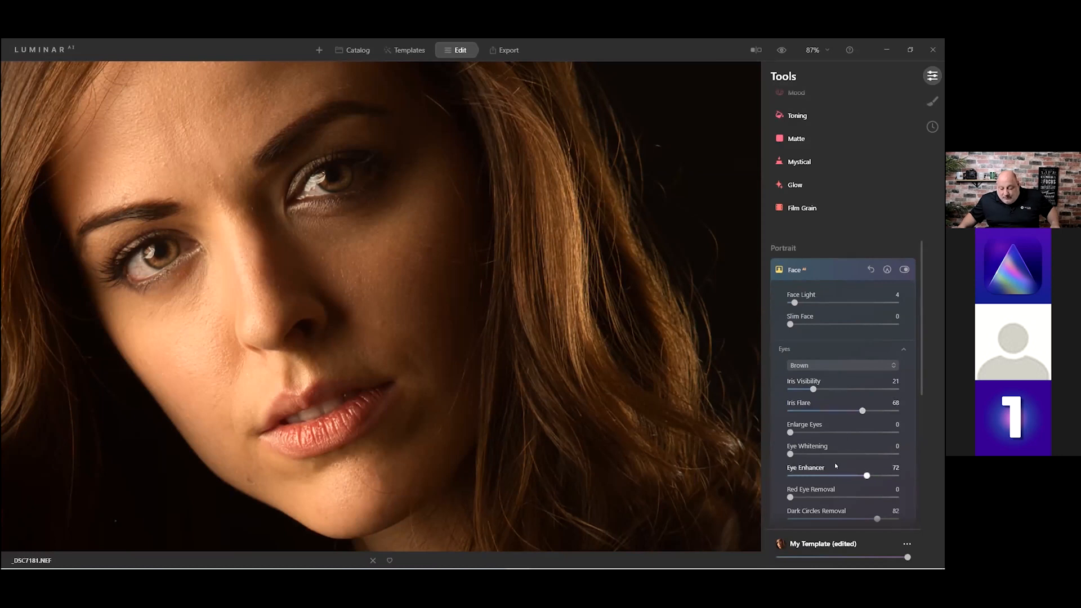
Set the Eye Enhancer to 85 and Improve Eyebrows to 11 for the woman's eyes.
{"action": "left_click_drag", "start_coordinate": [865, 476], "coordinate": [782, 471]}
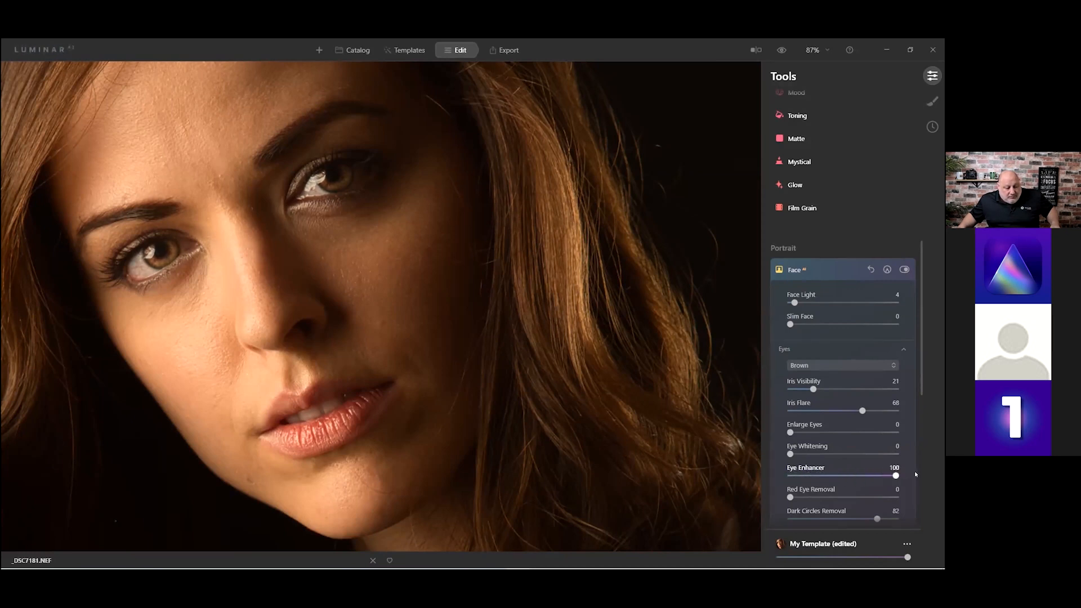
{"action": "left_click", "coordinate": [883, 474]}
{"action": "left_click", "coordinate": [880, 476]}
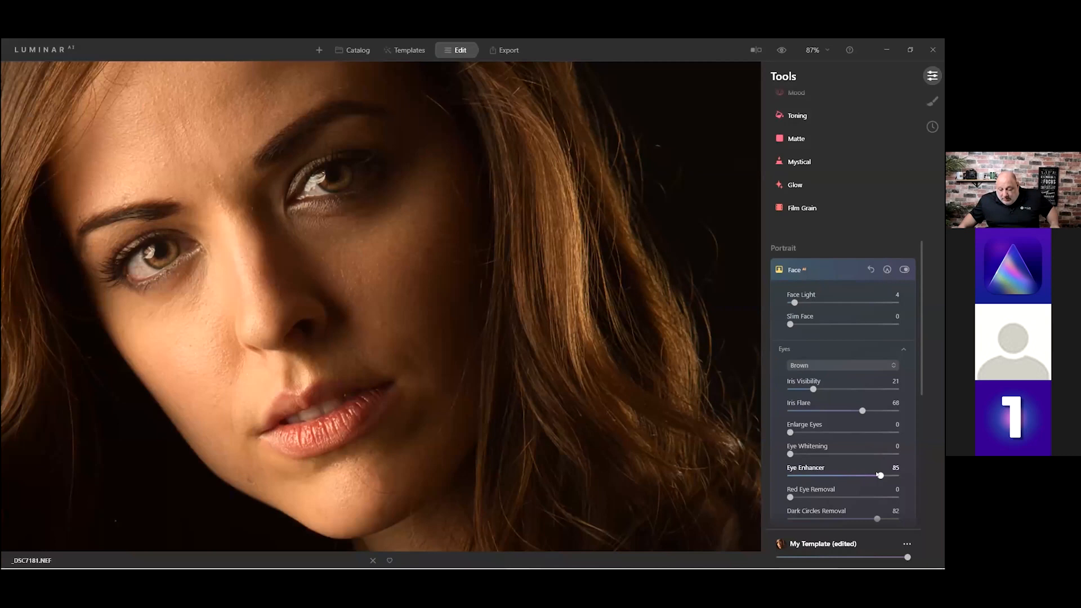
{"action": "scroll", "coordinate": [818, 495], "scroll_direction": "down", "scroll_amount": 2}
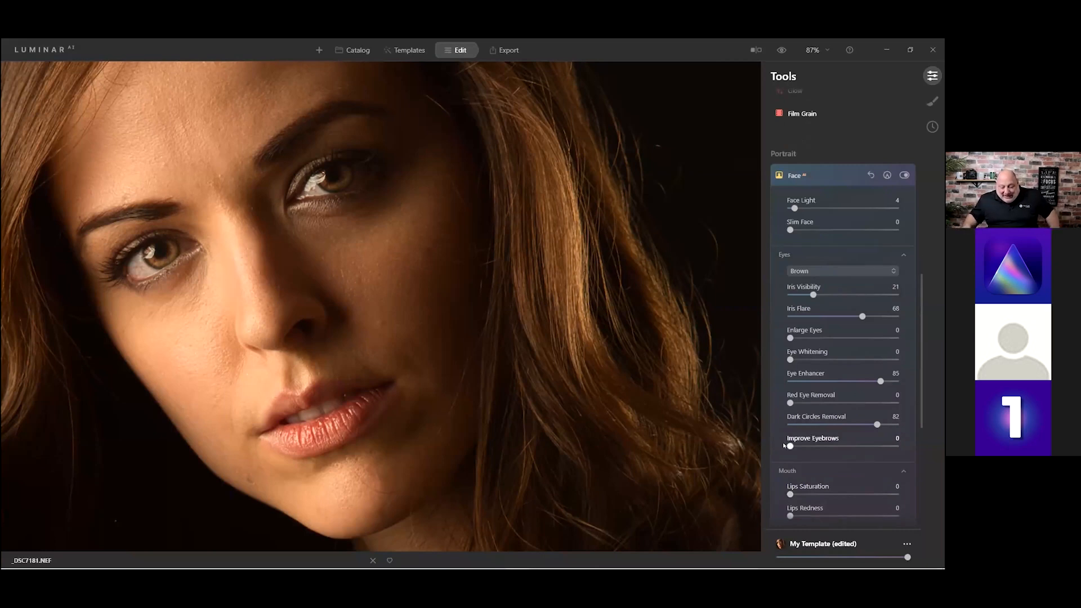
{"action": "left_click_drag", "start_coordinate": [901, 449], "coordinate": [915, 447]}
{"action": "left_click_drag", "start_coordinate": [790, 444], "coordinate": [800, 443]}
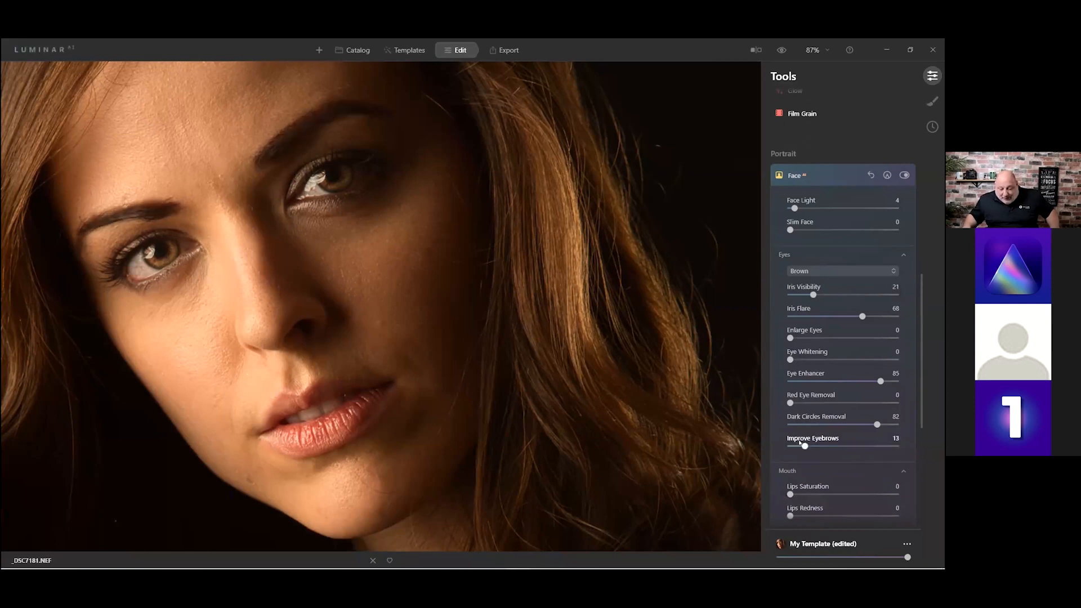
{"action": "left_click", "coordinate": [800, 444]}
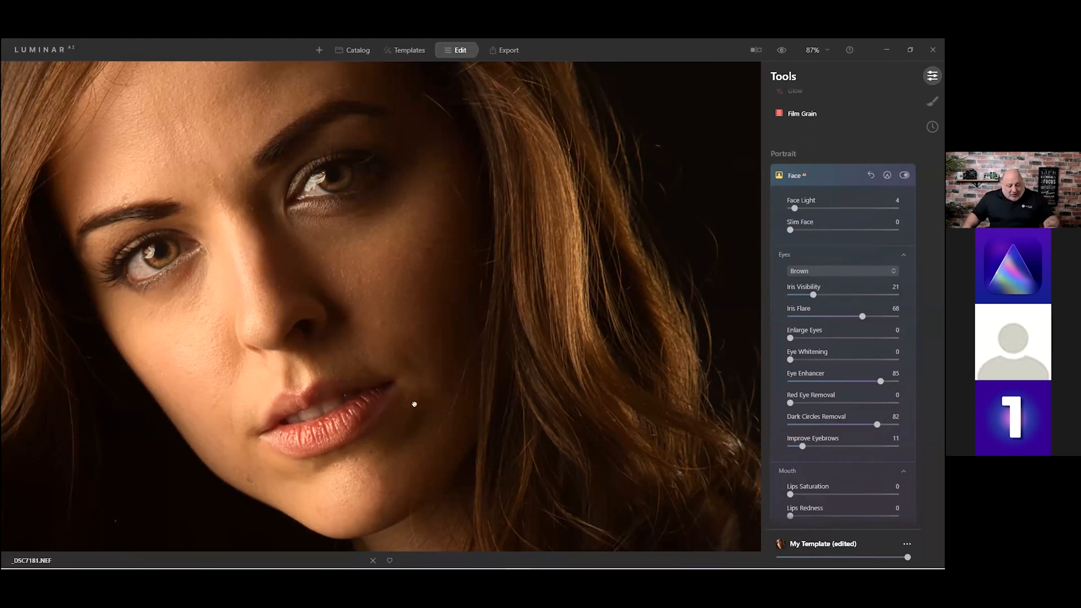
Adjust the mouth with Lips Saturation 10, Lips Redness 28, Lips Darkening 9 and Teeth Whitening 34.
{"action": "scroll", "coordinate": [806, 467], "scroll_direction": "down", "scroll_amount": 1}
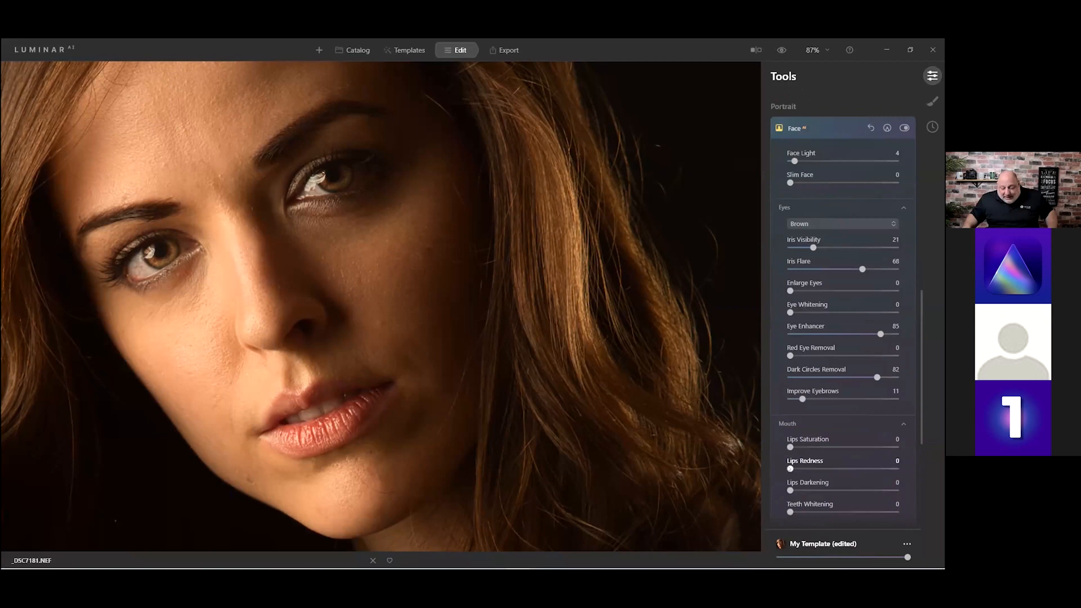
{"action": "left_click_drag", "start_coordinate": [806, 467], "coordinate": [810, 469]}
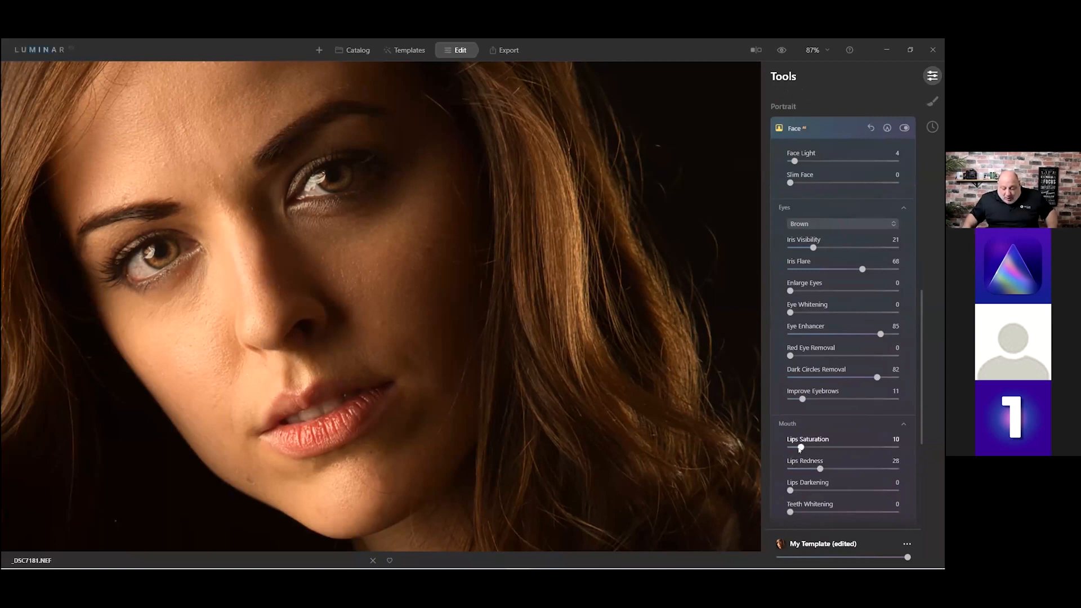
{"action": "left_click", "coordinate": [799, 491]}
{"action": "left_click_drag", "start_coordinate": [798, 513], "coordinate": [814, 514]}
{"action": "left_click", "coordinate": [828, 513]}
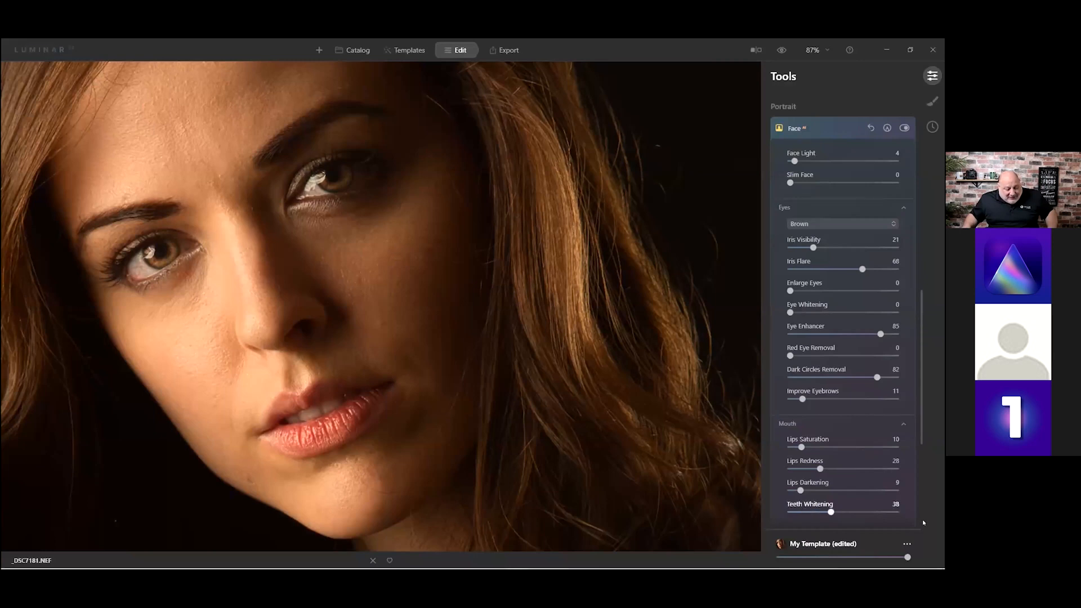
{"action": "left_click_drag", "start_coordinate": [924, 520], "coordinate": [827, 515]}
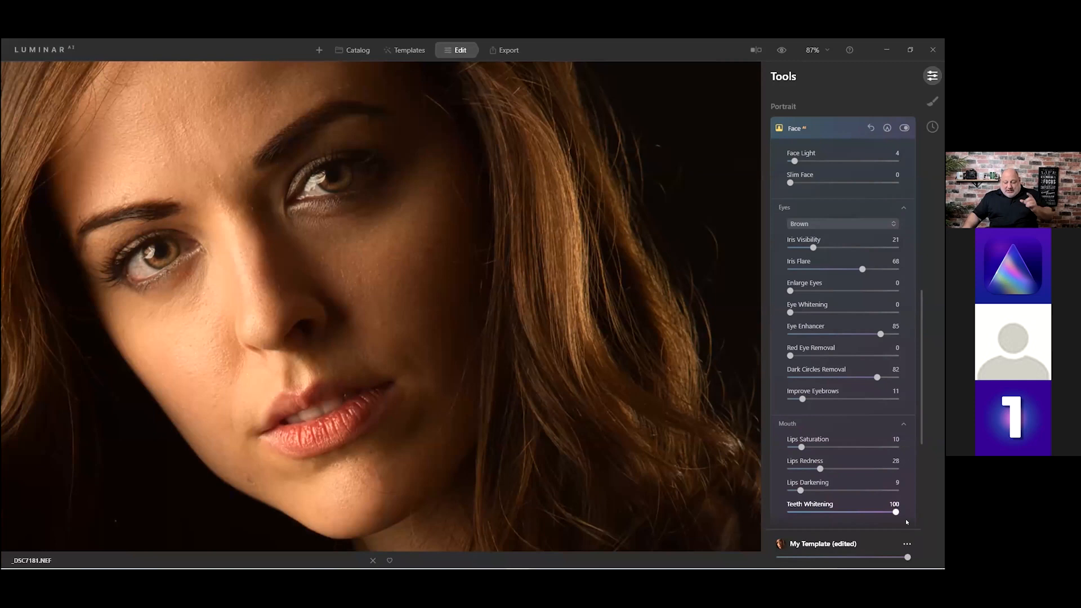
{"action": "left_click_drag", "start_coordinate": [904, 519], "coordinate": [822, 518]}
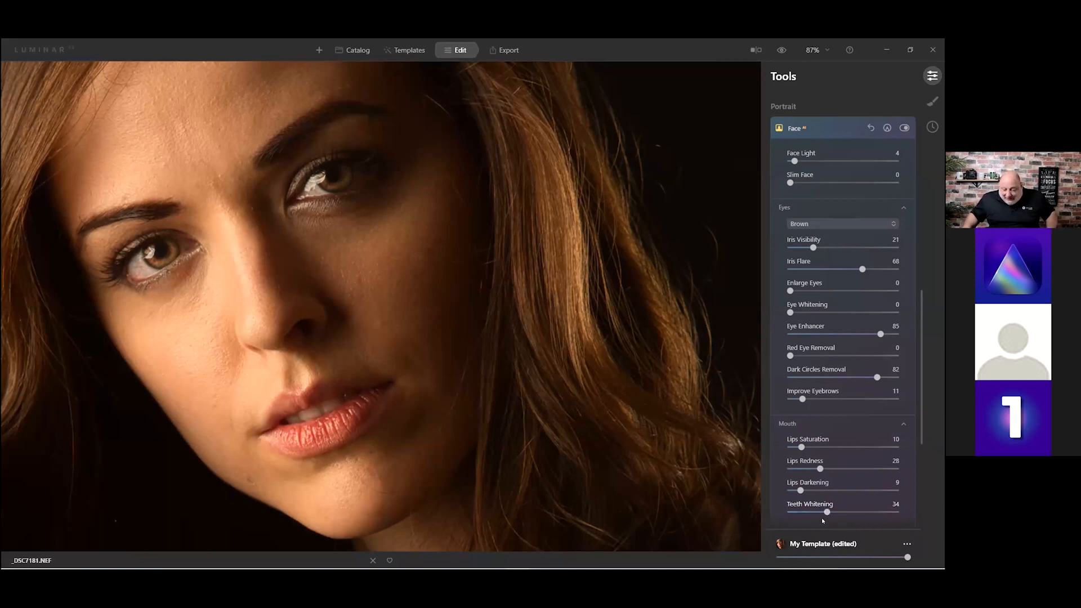
Smooth the woman's skin with a Skin Amount of 47.
{"action": "scroll", "coordinate": [815, 468], "scroll_direction": "down", "scroll_amount": 3}
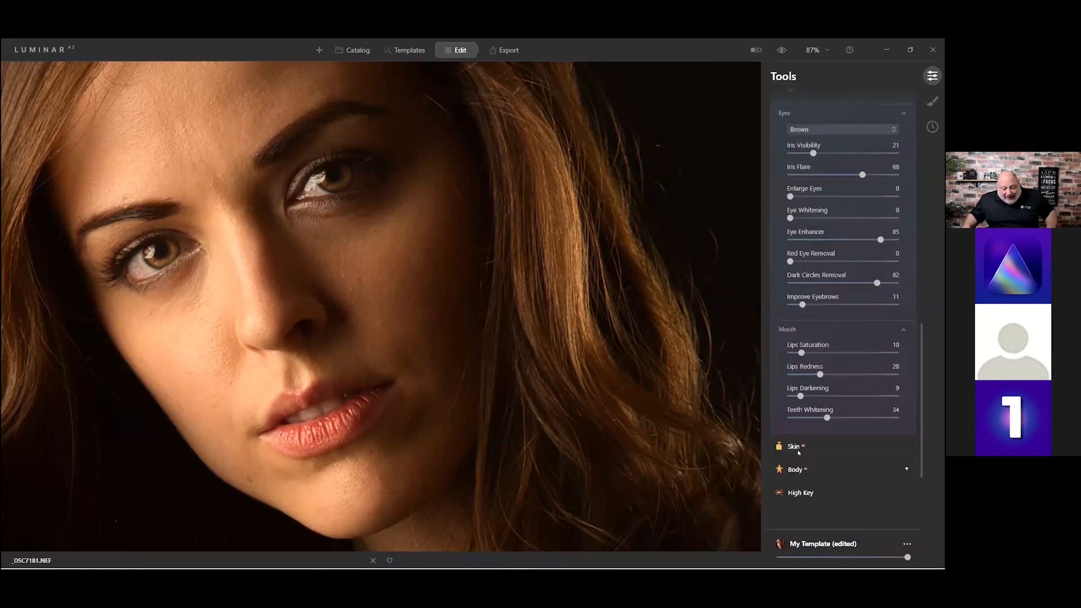
{"action": "left_click", "coordinate": [795, 446]}
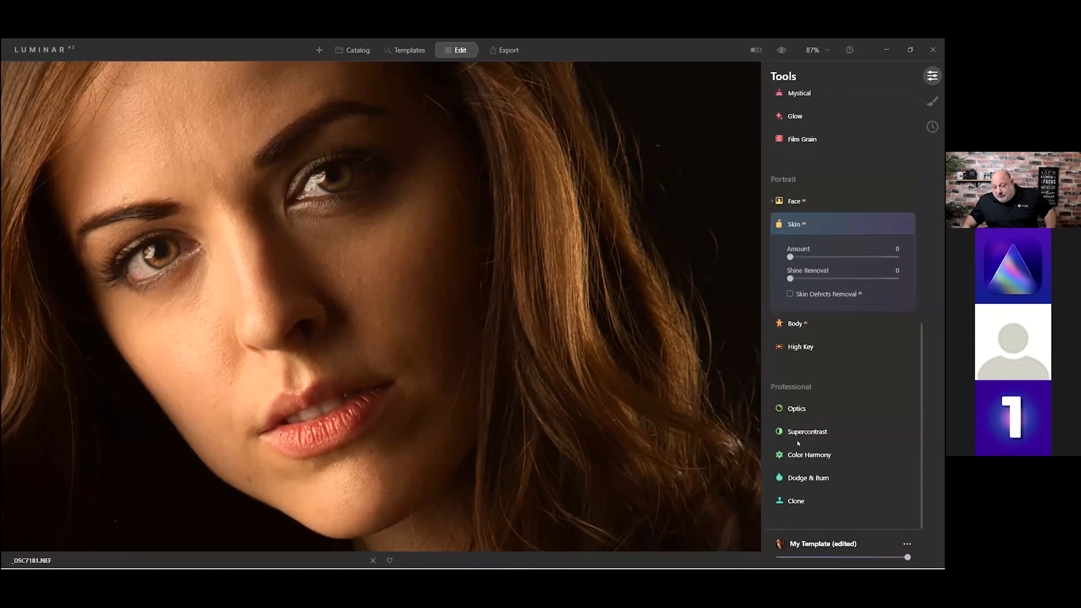
{"action": "scroll", "coordinate": [797, 440], "scroll_direction": "up", "scroll_amount": 2}
{"action": "scroll", "coordinate": [796, 441], "scroll_direction": "down", "scroll_amount": 1}
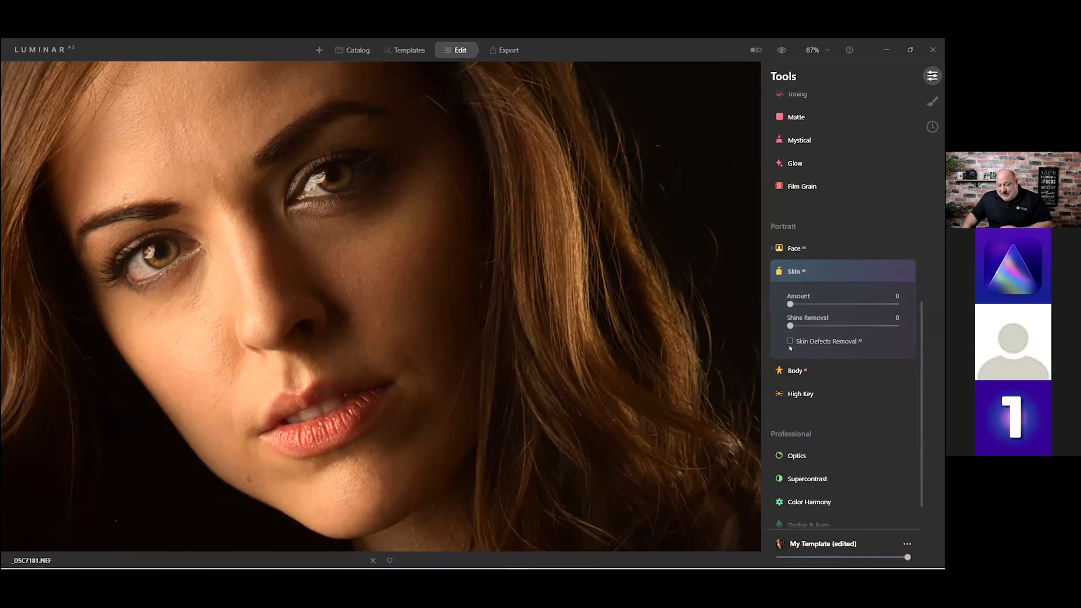
{"action": "left_click_drag", "start_coordinate": [790, 304], "coordinate": [836, 305]}
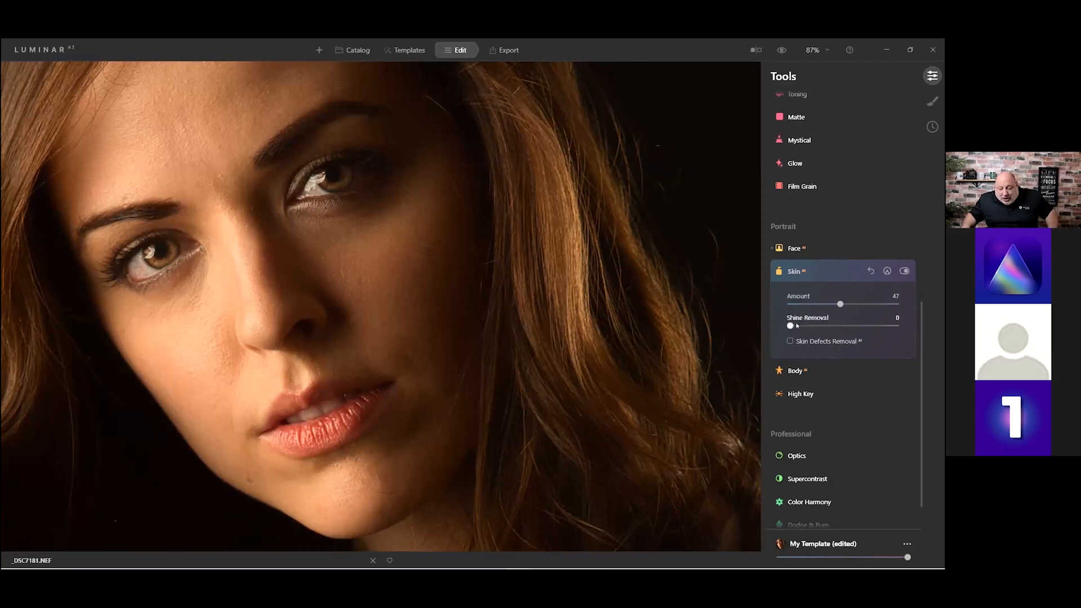
Set the skin's Shine Removal to 32 and compare the whole portrait with and without the edits.
{"action": "left_click_drag", "start_coordinate": [822, 327], "coordinate": [851, 326]}
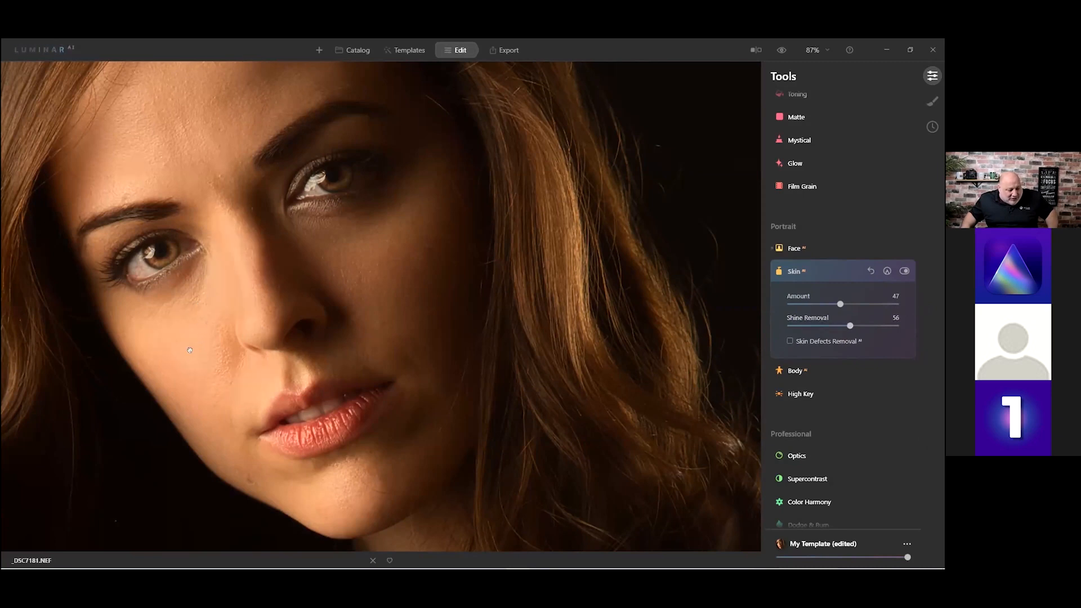
{"action": "left_click_drag", "start_coordinate": [813, 327], "coordinate": [789, 325]}
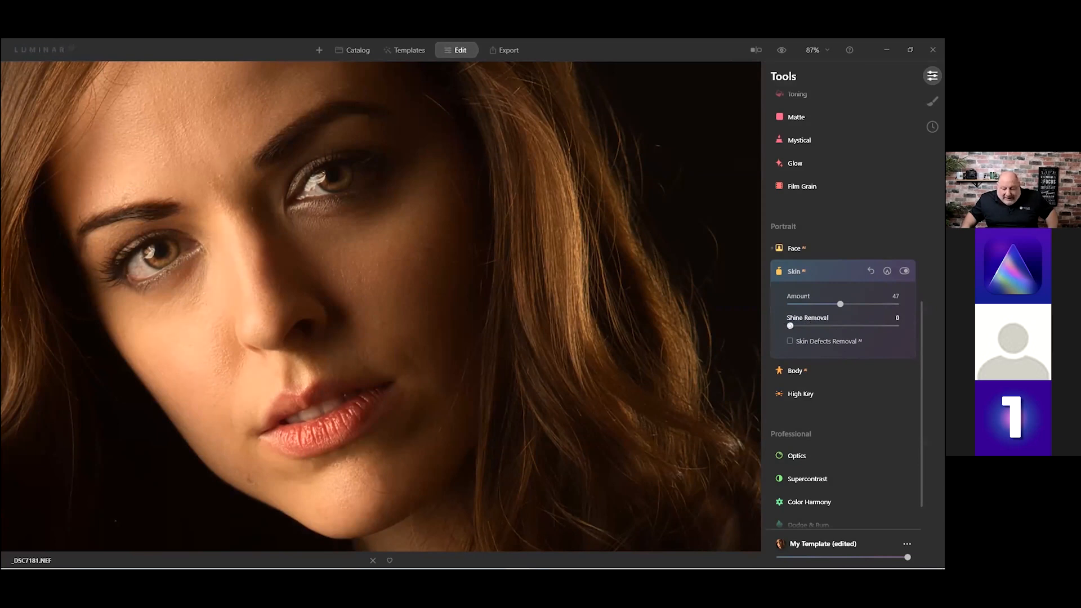
{"action": "left_click_drag", "start_coordinate": [861, 326], "coordinate": [907, 331]}
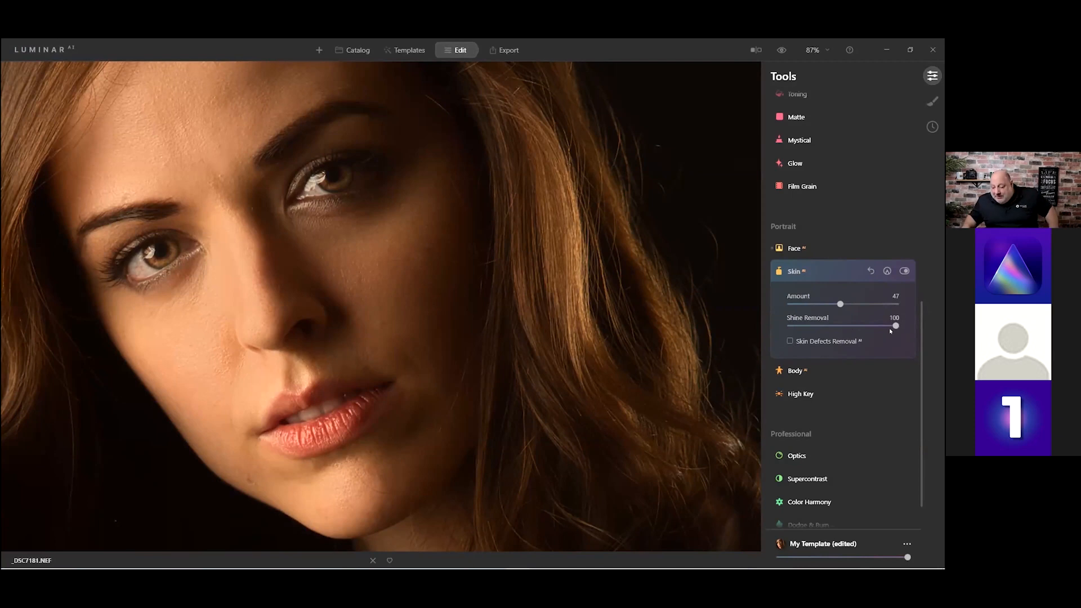
{"action": "left_click_drag", "start_coordinate": [852, 327], "coordinate": [822, 330]}
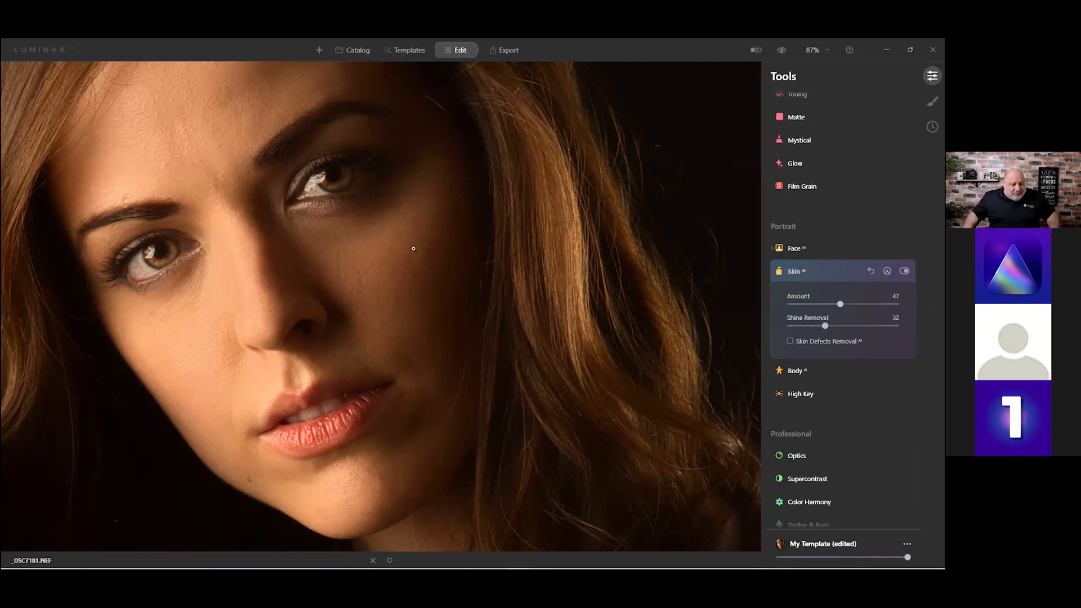
{"action": "key", "text": "ctrl+0"}
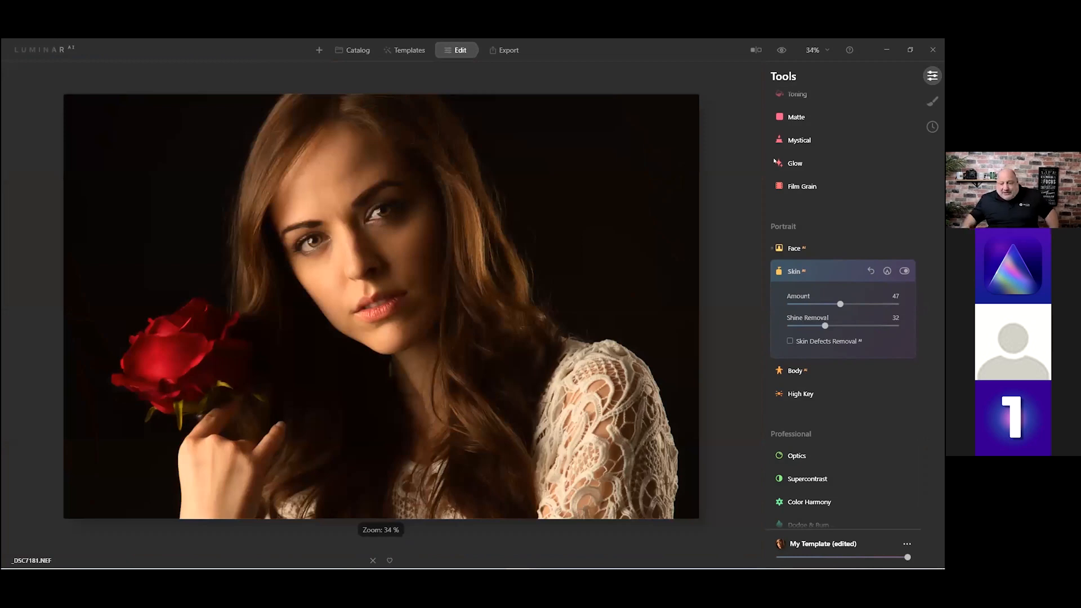
{"action": "left_click", "coordinate": [776, 50]}
{"action": "left_click", "coordinate": [776, 49]}
Switch the camera profile in the Light adjustments to Camera Portrait.
{"action": "scroll", "coordinate": [876, 205], "scroll_direction": "up", "scroll_amount": 1}
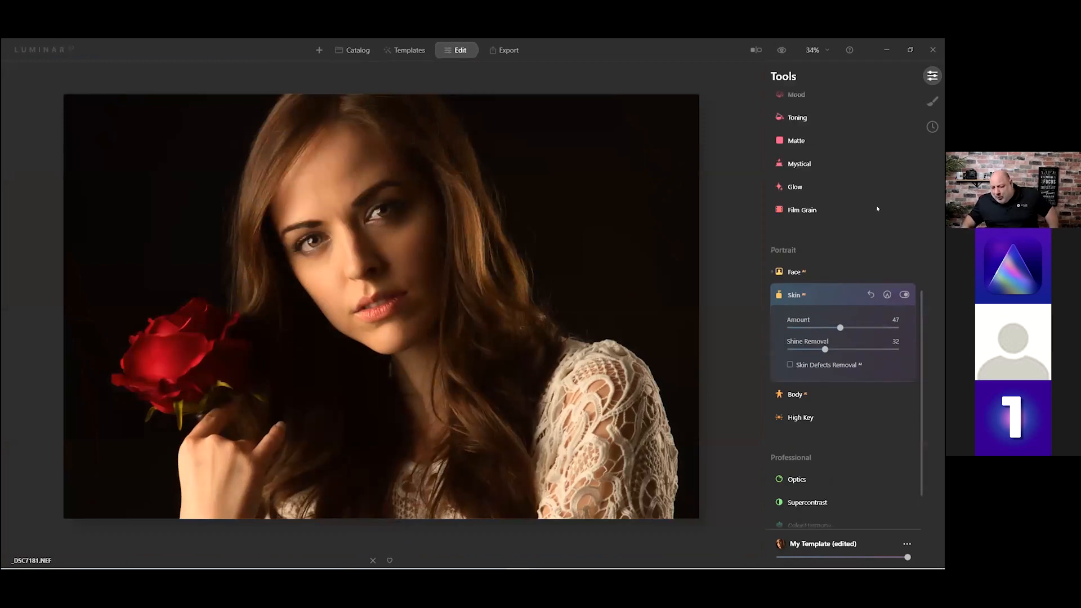
{"action": "scroll", "coordinate": [877, 208], "scroll_direction": "up", "scroll_amount": 8}
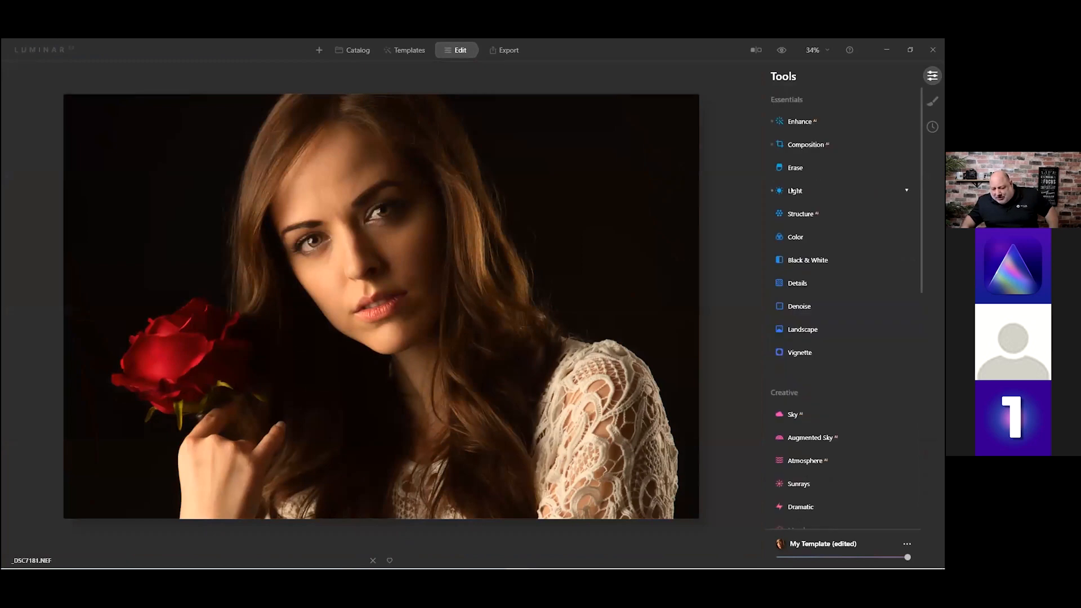
{"action": "left_click", "coordinate": [794, 191]}
{"action": "scroll", "coordinate": [790, 153], "scroll_direction": "down", "scroll_amount": 4}
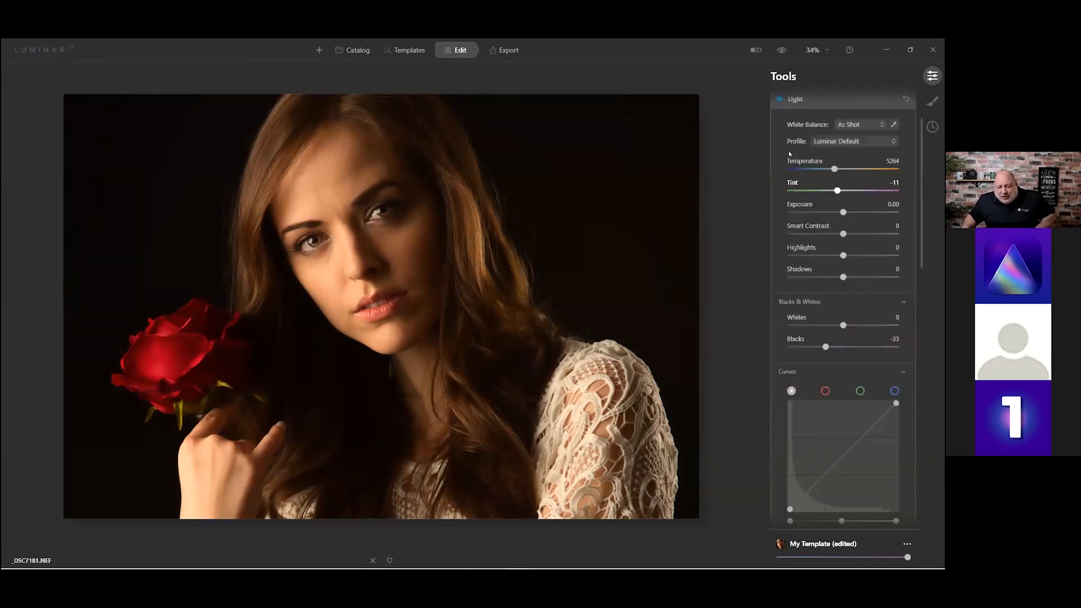
{"action": "left_click", "coordinate": [830, 142]}
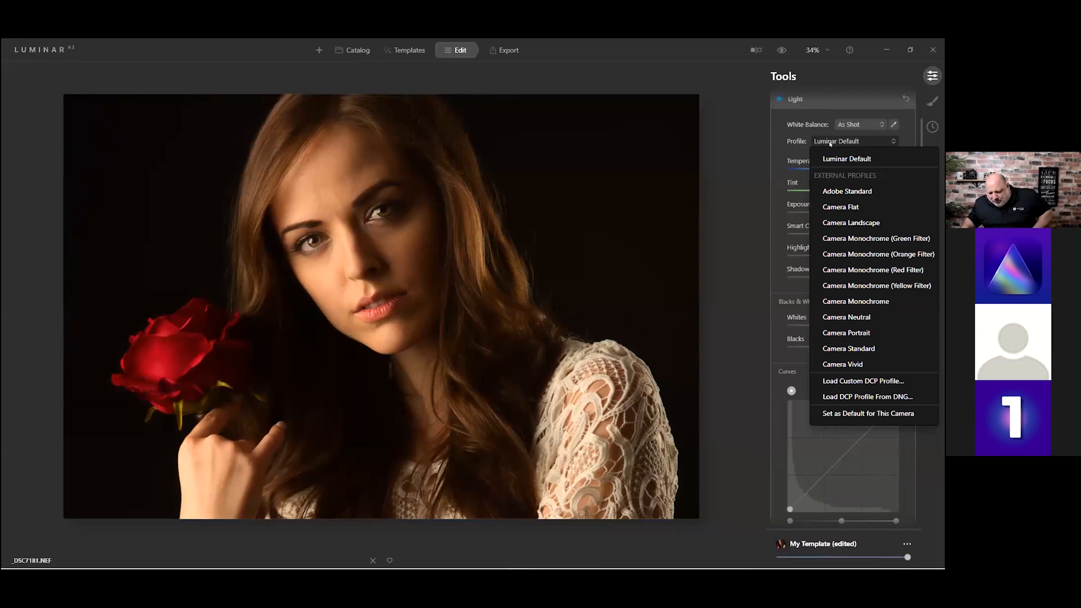
{"action": "left_click", "coordinate": [859, 333]}
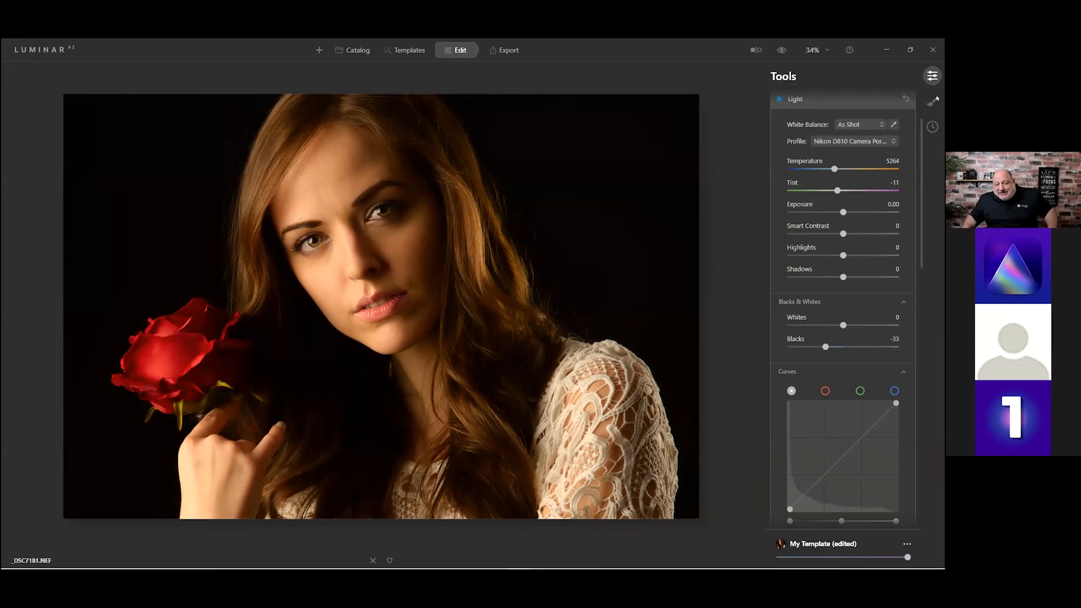
Centre a vignette on the woman's face and set its Amount to -71 and Size to 15.
{"action": "left_click", "coordinate": [834, 100]}
{"action": "left_click", "coordinate": [790, 261]}
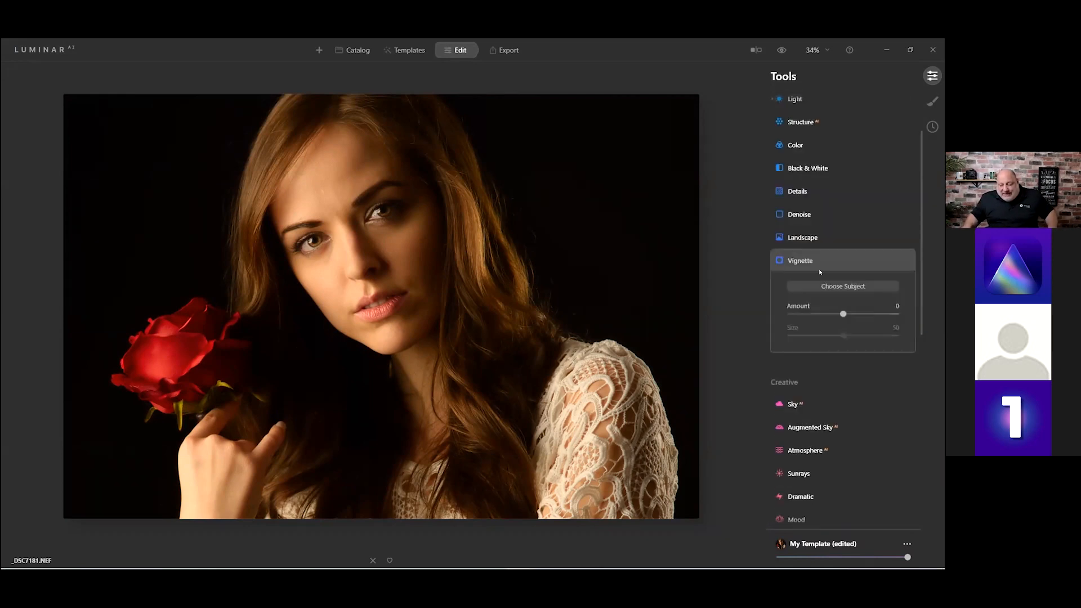
{"action": "left_click", "coordinate": [353, 243]}
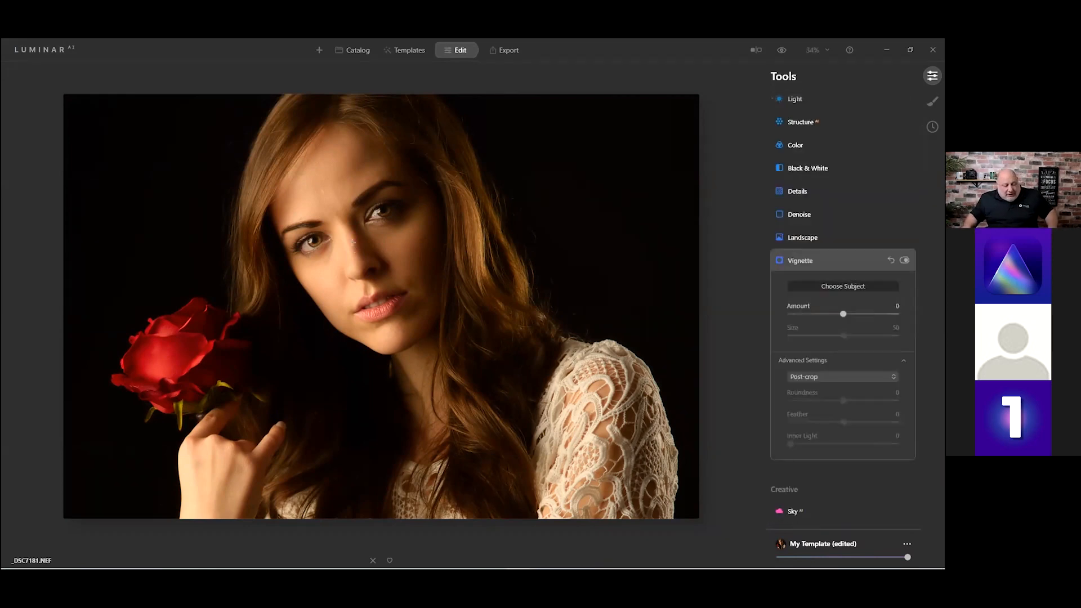
{"action": "left_click", "coordinate": [835, 291]}
{"action": "left_click", "coordinate": [807, 314]}
{"action": "left_click", "coordinate": [819, 335]}
{"action": "left_click_drag", "start_coordinate": [814, 334], "coordinate": [806, 337]}
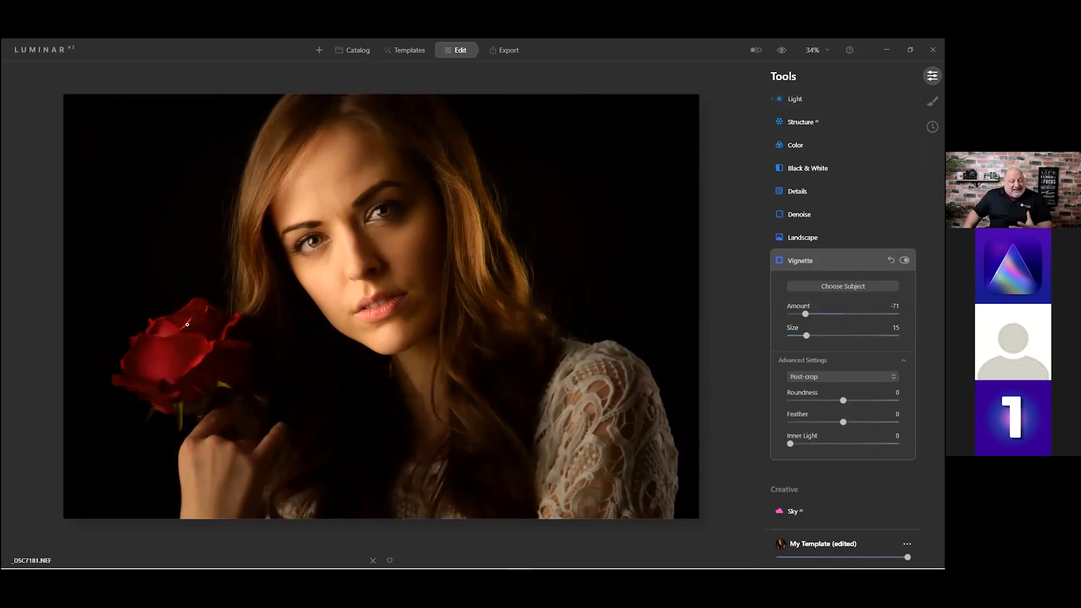
Examine the Basic and Texture options for adding a local mask, and return to the editing tools.
{"action": "left_click", "coordinate": [933, 102]}
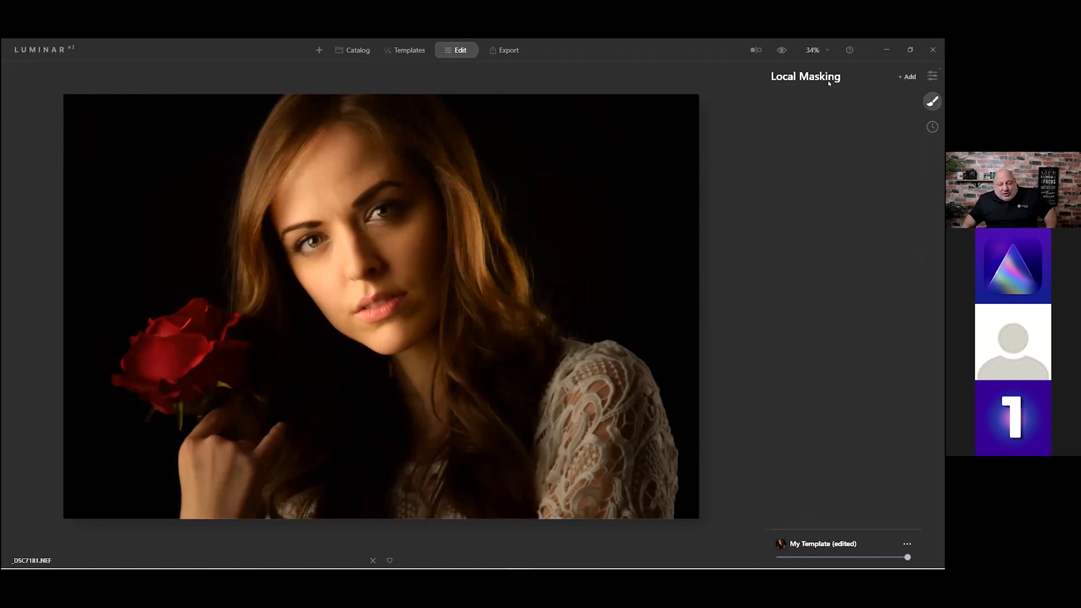
{"action": "left_click", "coordinate": [907, 77]}
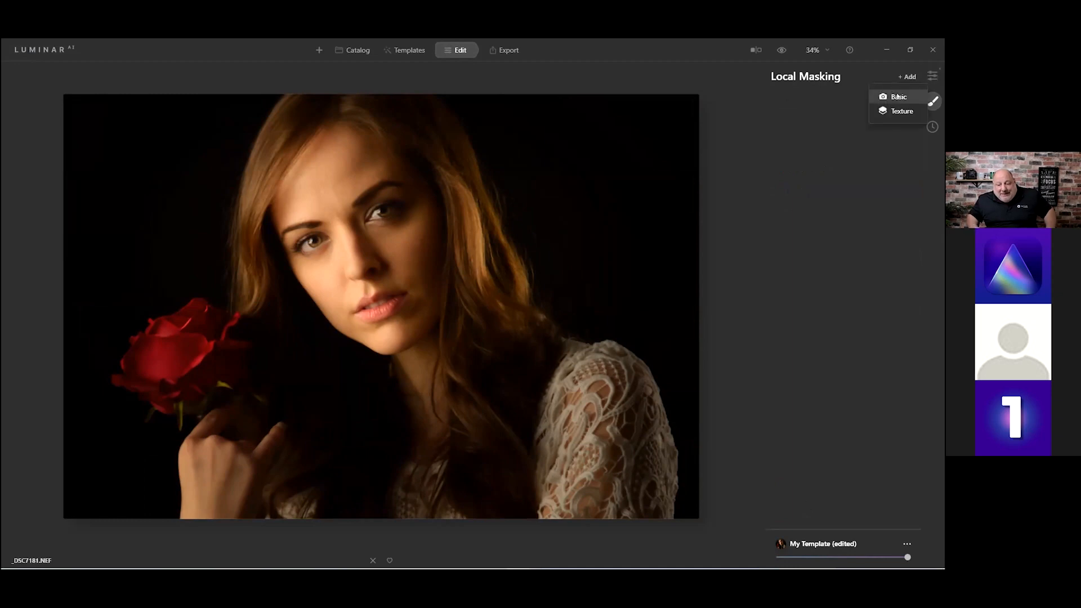
{"action": "left_click", "coordinate": [898, 96]}
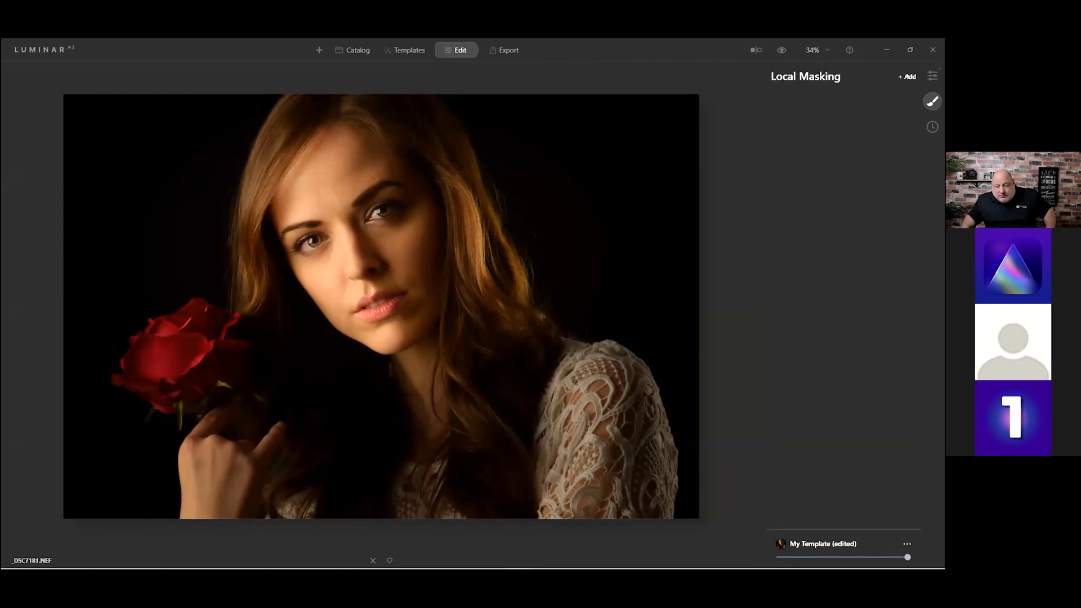
{"action": "mouse_move", "coordinate": [891, 97]}
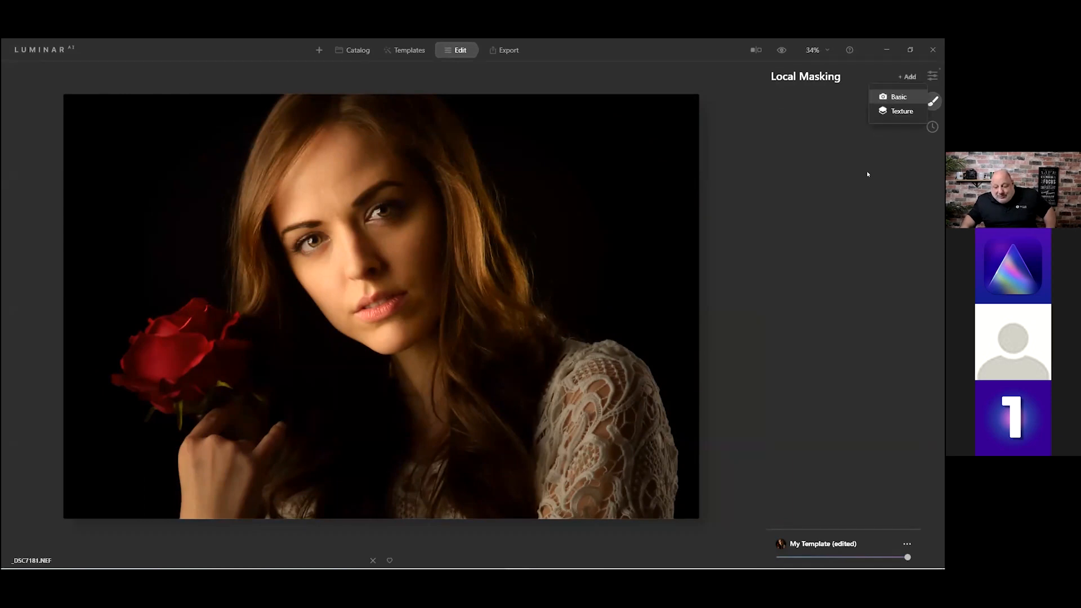
{"action": "left_click", "coordinate": [930, 102]}
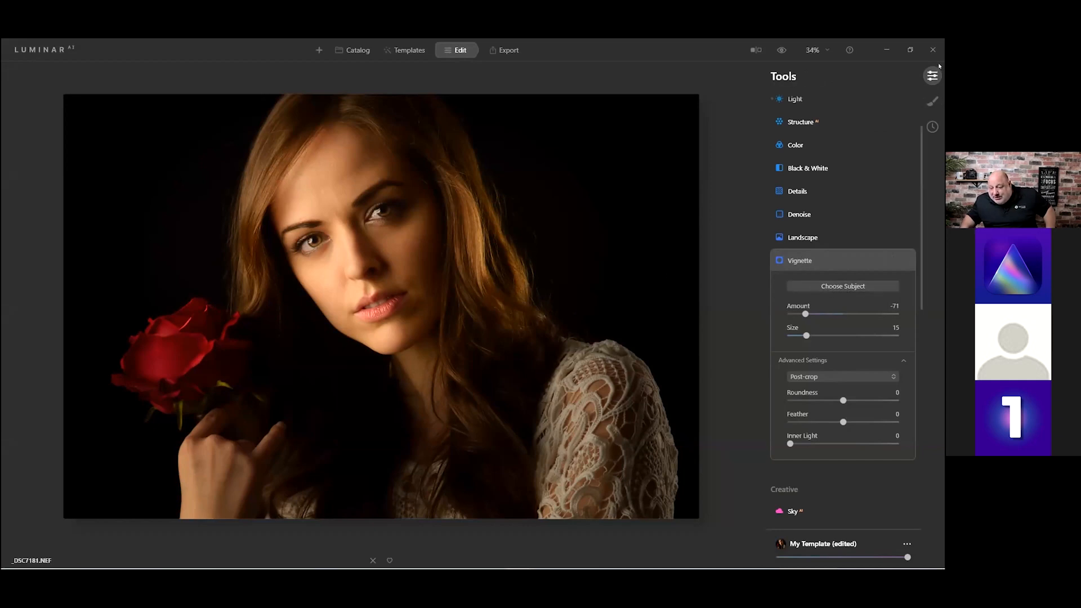
{"action": "left_click", "coordinate": [927, 102]}
{"action": "left_click", "coordinate": [907, 77]}
{"action": "left_click", "coordinate": [900, 96]}
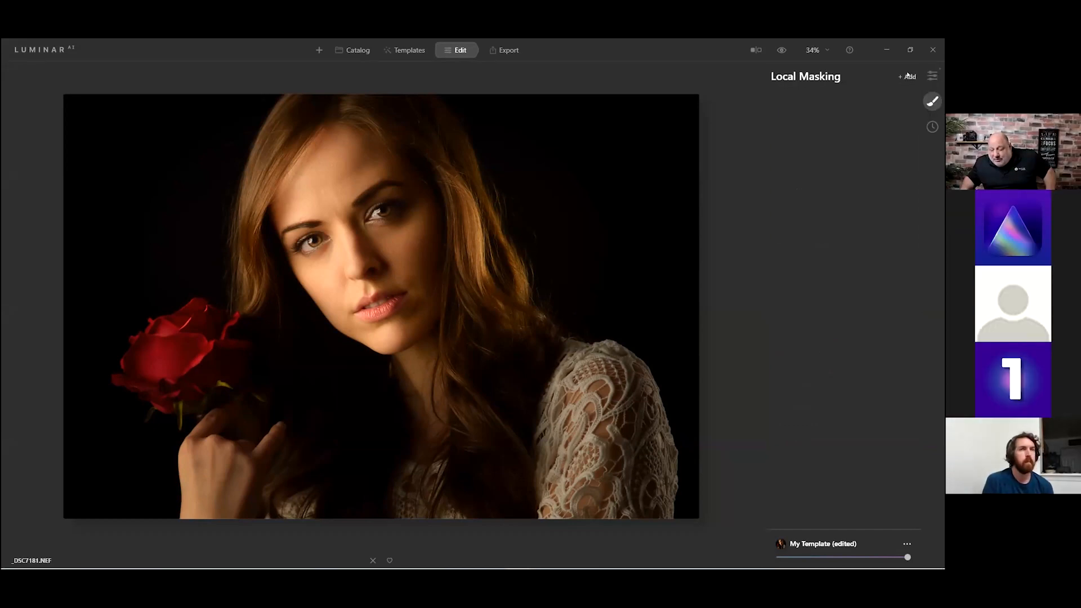
{"action": "left_click", "coordinate": [908, 76]}
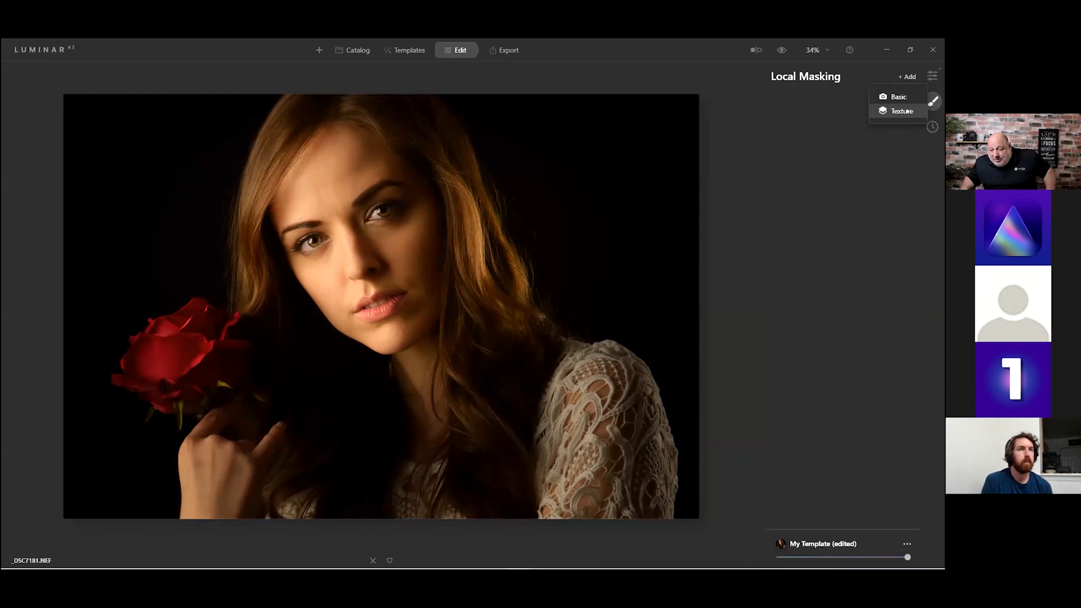
{"action": "left_click", "coordinate": [877, 104]}
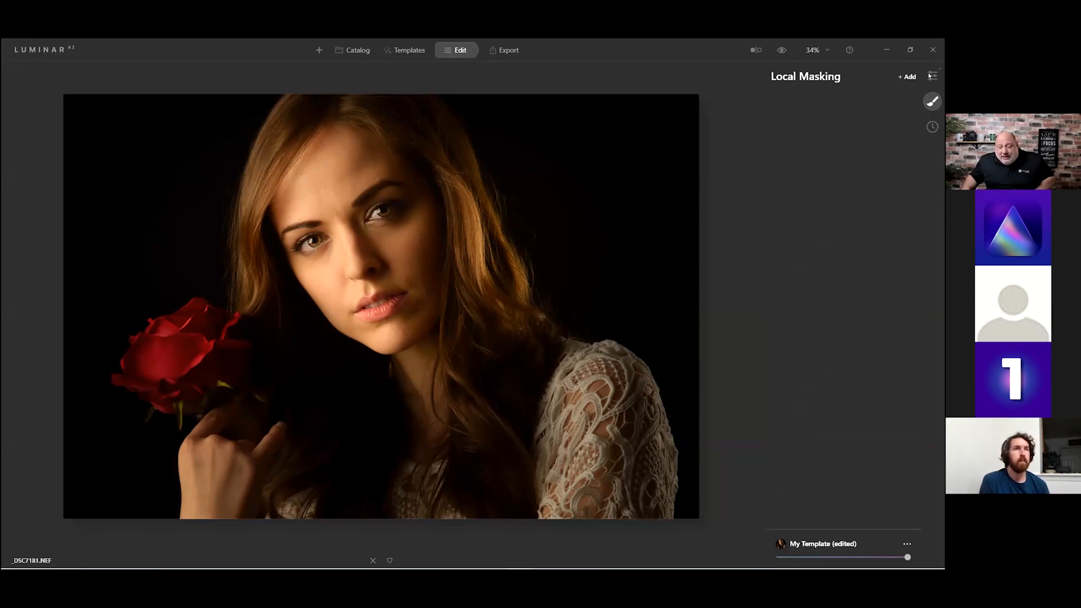
{"action": "left_click", "coordinate": [931, 102]}
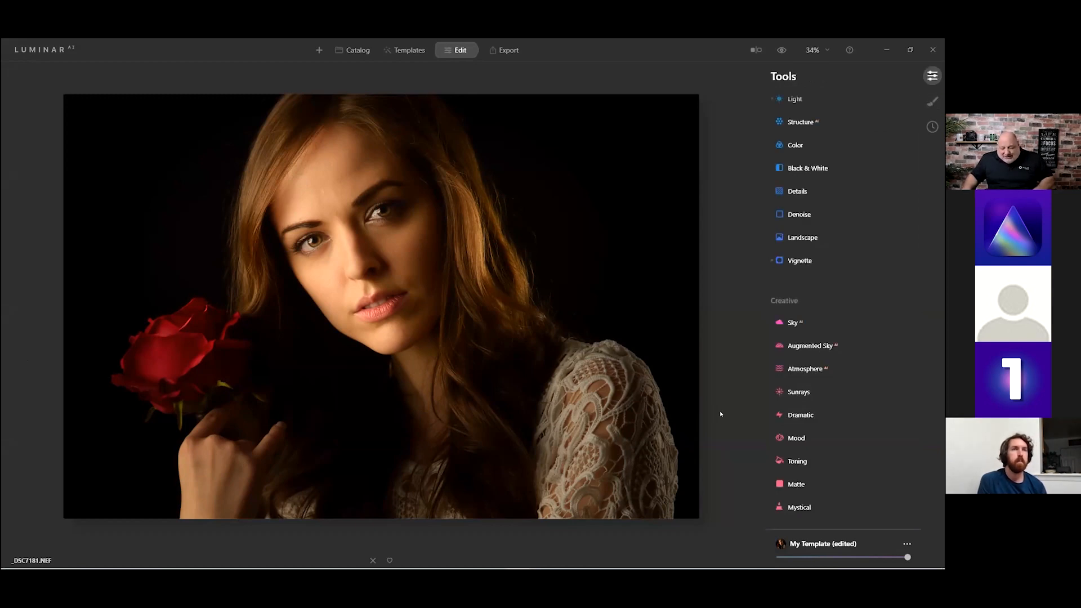
Apply Supercontrast to the portrait with Shadows Contrast 77 and Shadows Balance 25.
{"action": "scroll", "coordinate": [819, 408], "scroll_direction": "down", "scroll_amount": 5}
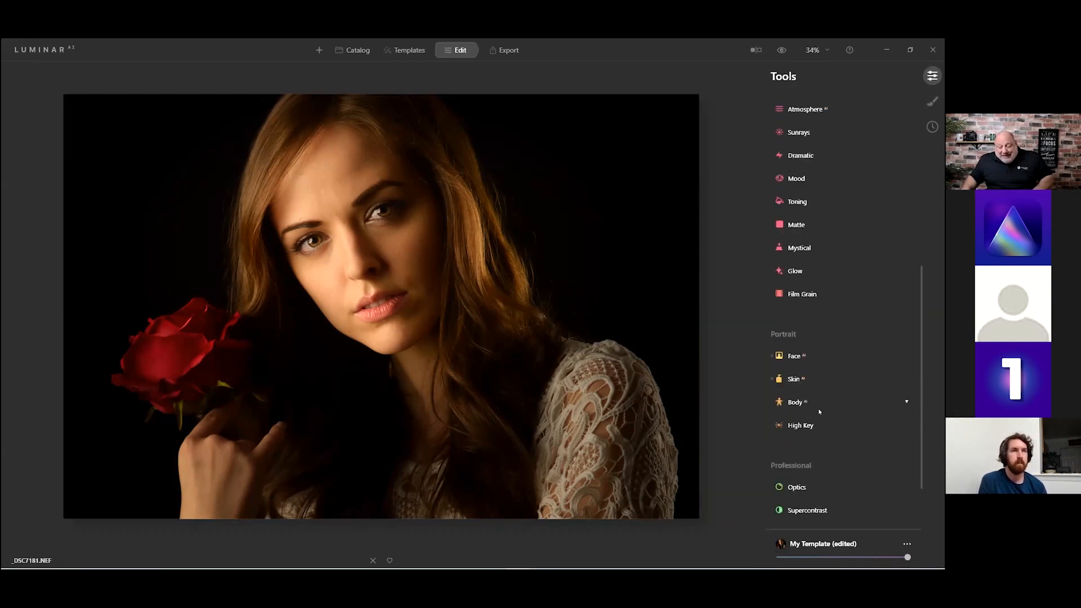
{"action": "scroll", "coordinate": [818, 407], "scroll_direction": "down", "scroll_amount": 2}
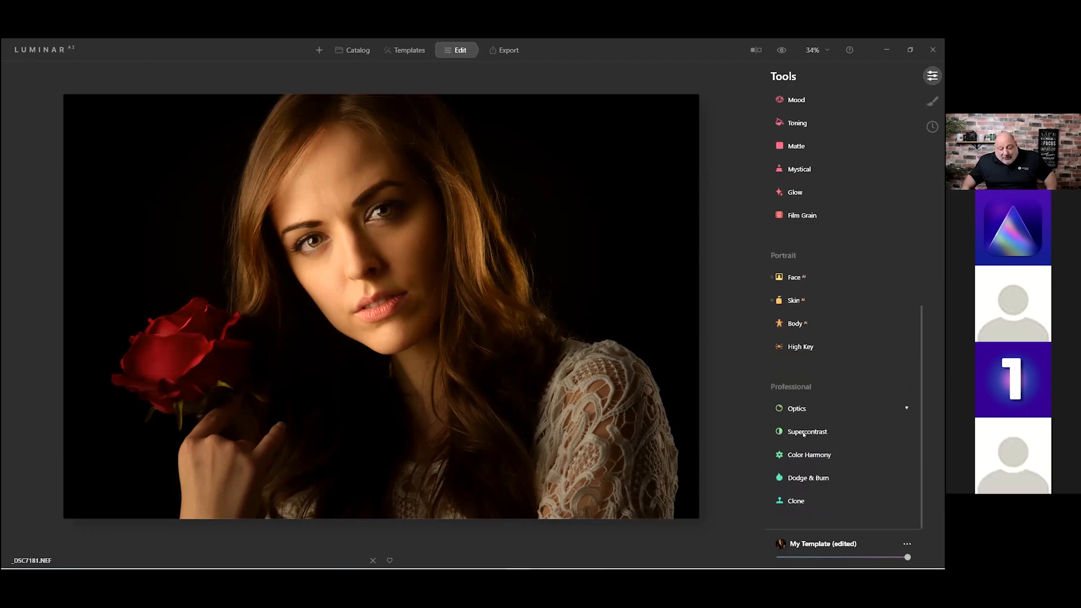
{"action": "left_click", "coordinate": [803, 433]}
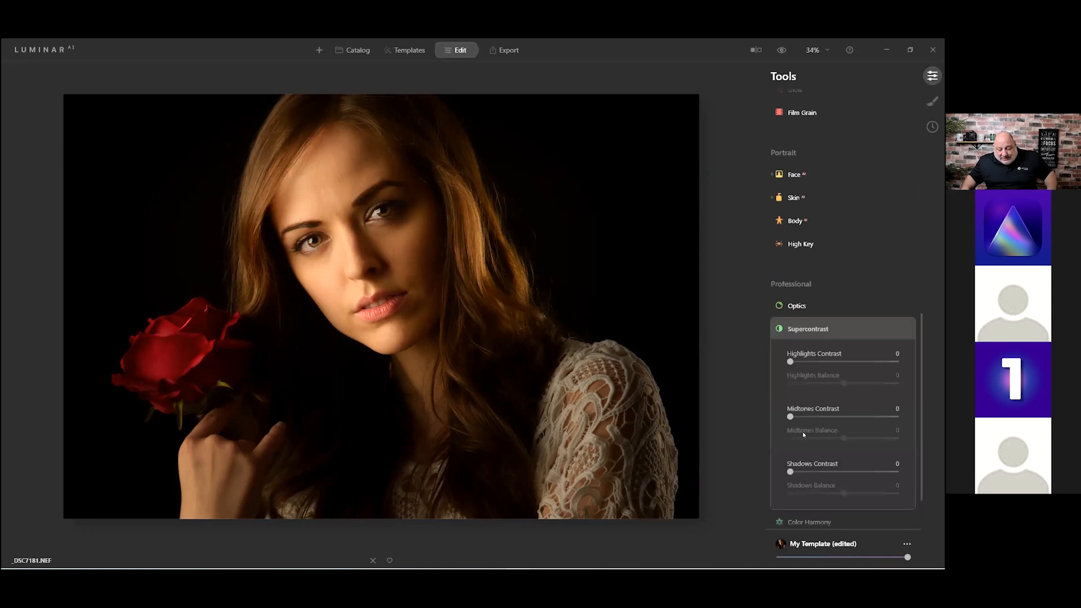
{"action": "left_click_drag", "start_coordinate": [821, 473], "coordinate": [861, 494]}
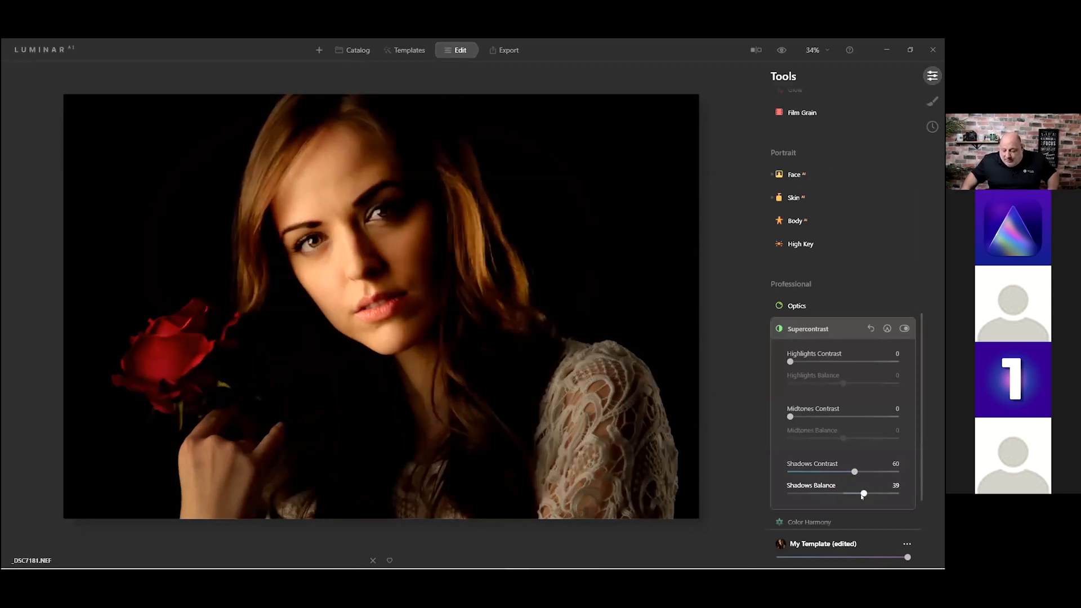
{"action": "left_click_drag", "start_coordinate": [855, 471], "coordinate": [879, 470]}
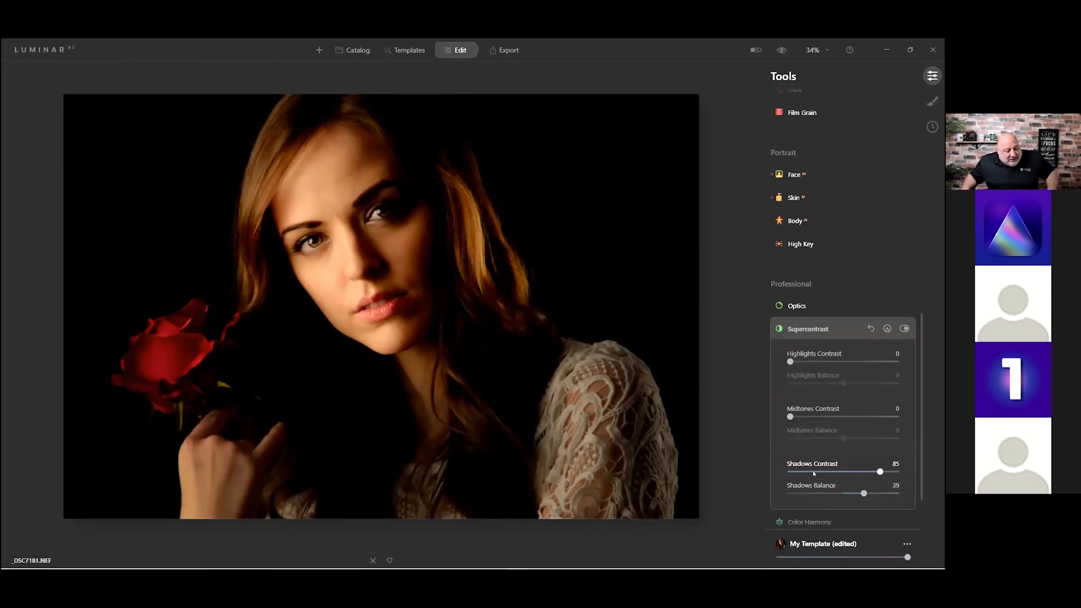
{"action": "left_click_drag", "start_coordinate": [813, 471], "coordinate": [865, 479]}
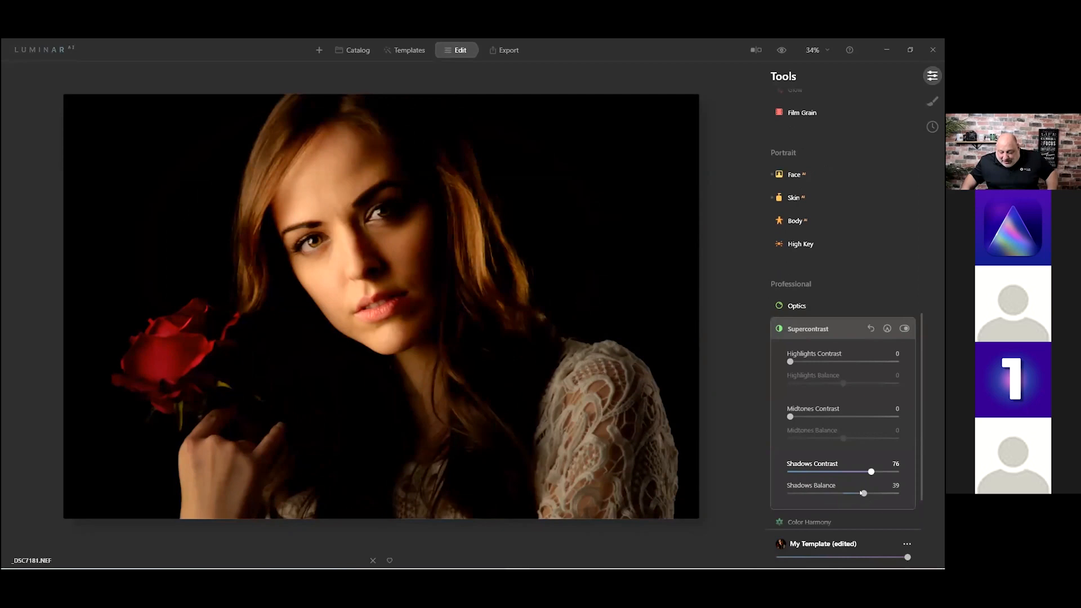
{"action": "left_click_drag", "start_coordinate": [808, 496], "coordinate": [854, 496]}
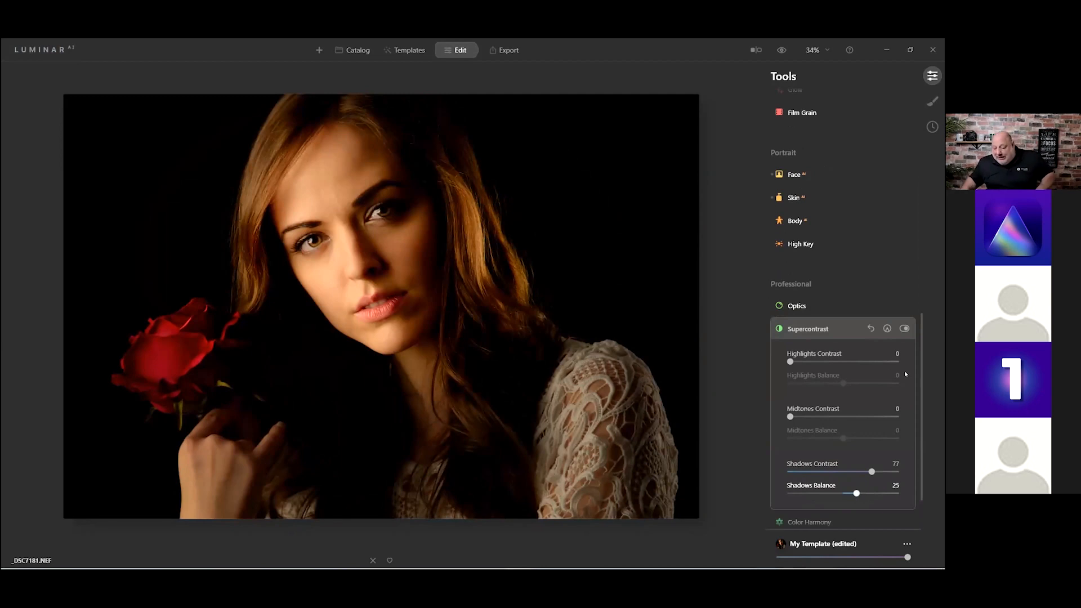
Paint a mask over the rose to limit Supercontrast to it, and compare the photo with and without the effect.
{"action": "left_click", "coordinate": [886, 329]}
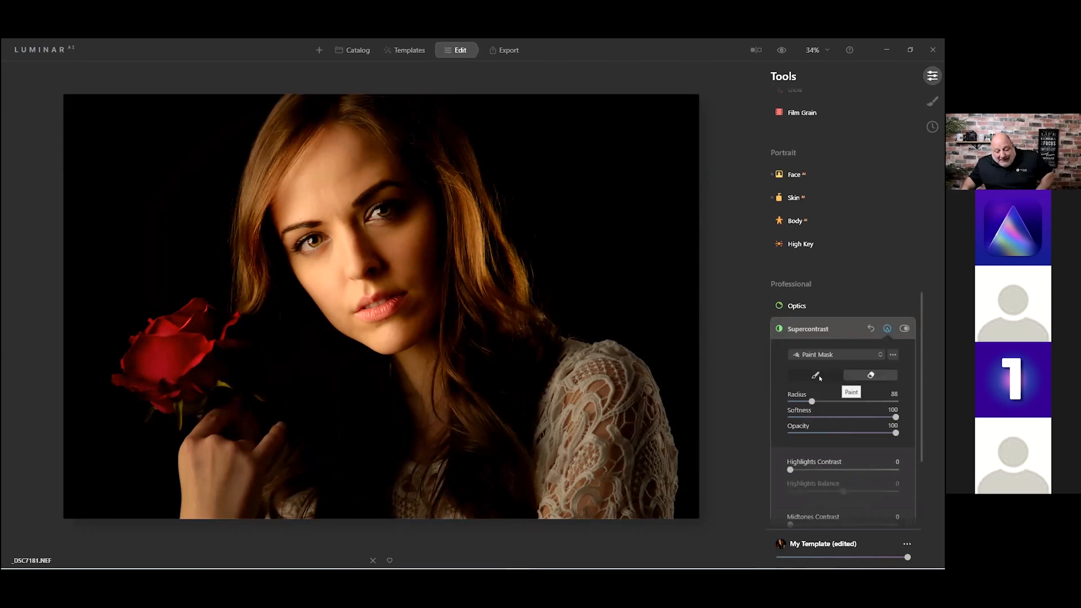
{"action": "left_click", "coordinate": [818, 376]}
{"action": "mouse_move", "coordinate": [173, 306]}
{"action": "left_mouse_down"}
{"action": "mouse_move", "coordinate": [109, 353]}
{"action": "mouse_move", "coordinate": [181, 307]}
{"action": "mouse_move", "coordinate": [117, 362]}
{"action": "mouse_move", "coordinate": [206, 320]}
{"action": "mouse_move", "coordinate": [128, 385]}
{"action": "mouse_move", "coordinate": [222, 320]}
{"action": "mouse_move", "coordinate": [157, 390]}
{"action": "left_mouse_up"}
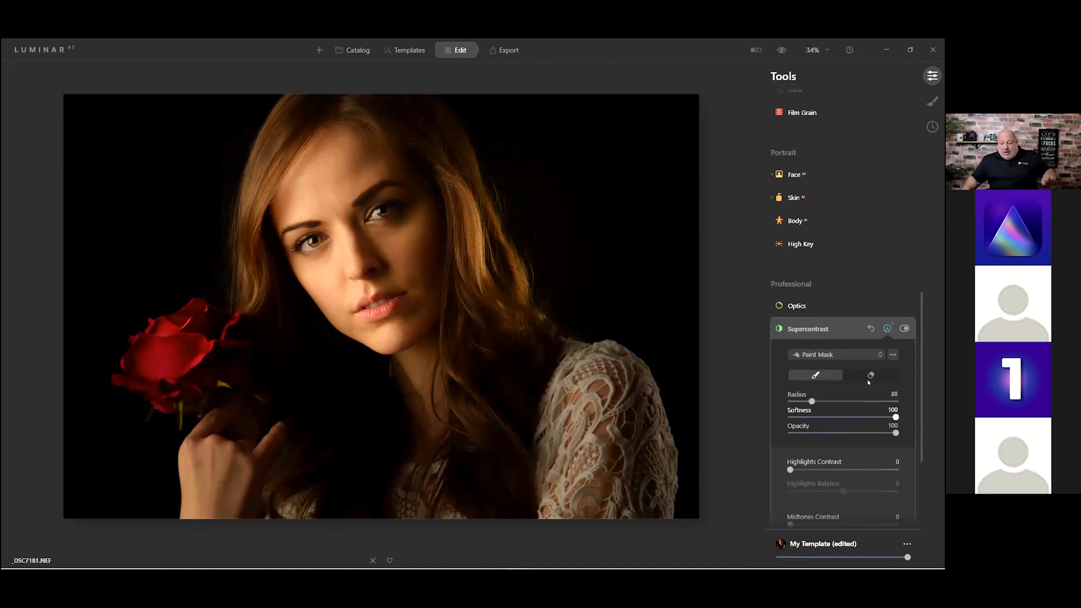
{"action": "left_click", "coordinate": [903, 328]}
{"action": "left_click", "coordinate": [903, 328]}
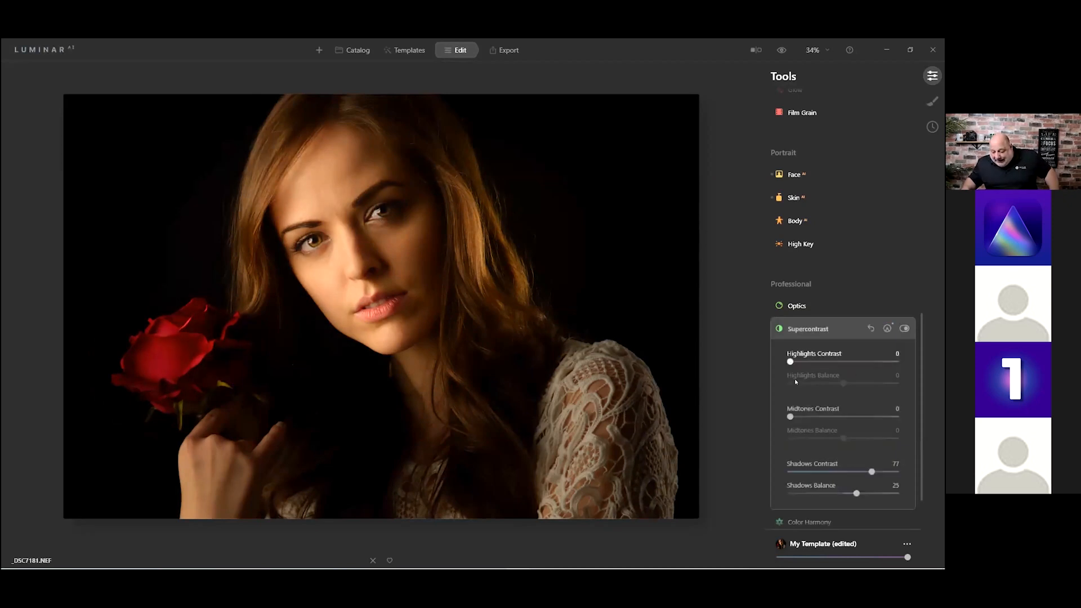
Set the rose's Supercontrast to Midtones Contrast 64, Midtones Balance 100, Highlights Contrast 45 and Highlights Balance -13.
{"action": "left_click_drag", "start_coordinate": [820, 418], "coordinate": [856, 418]}
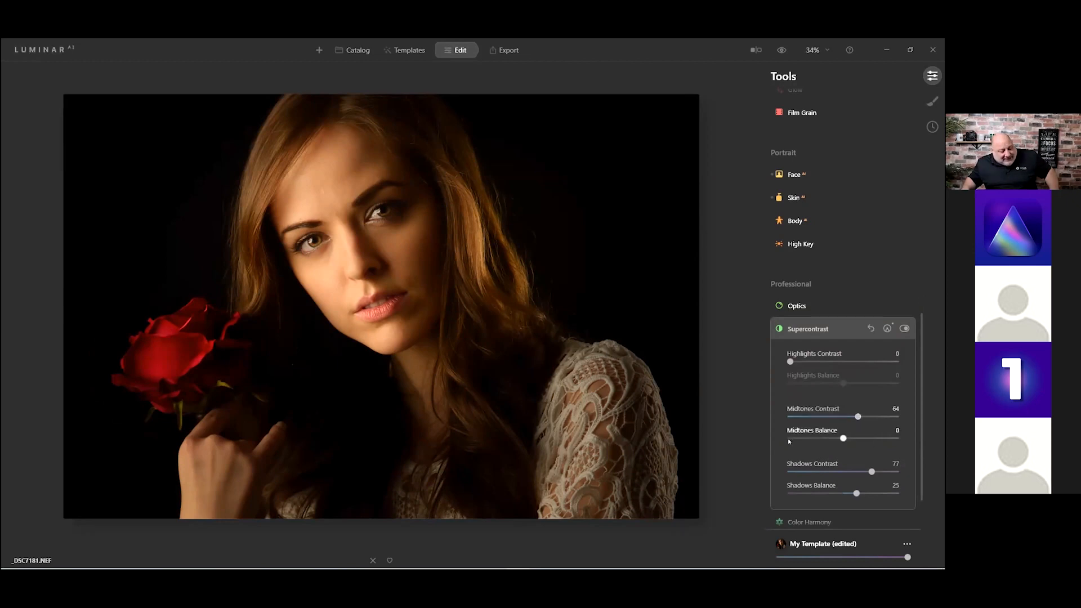
{"action": "left_click_drag", "start_coordinate": [860, 443], "coordinate": [897, 442]}
{"action": "left_click_drag", "start_coordinate": [795, 362], "coordinate": [821, 364]}
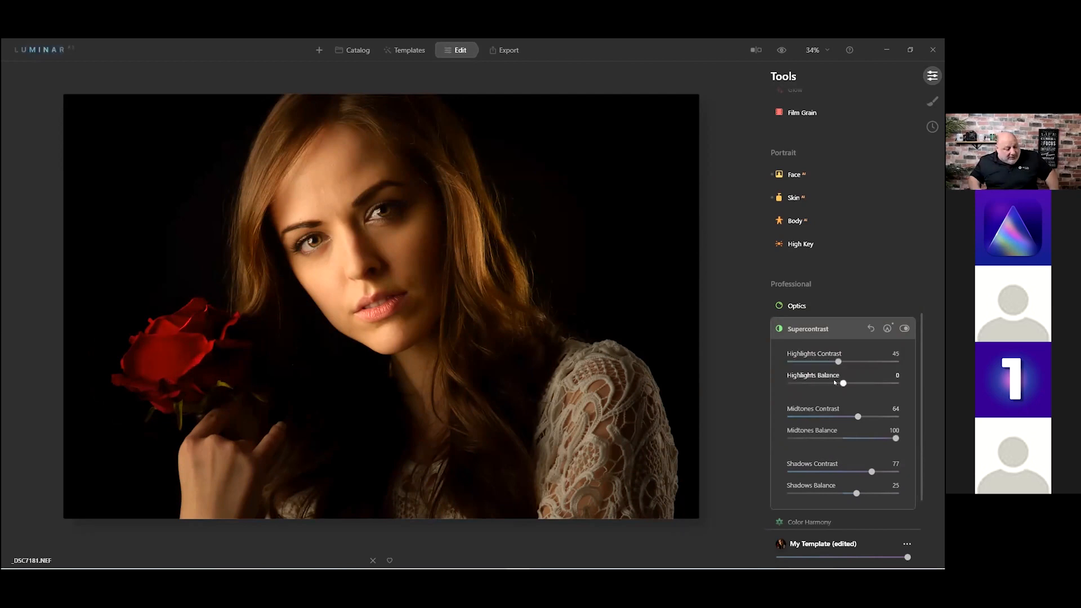
{"action": "left_click_drag", "start_coordinate": [843, 384], "coordinate": [835, 383]}
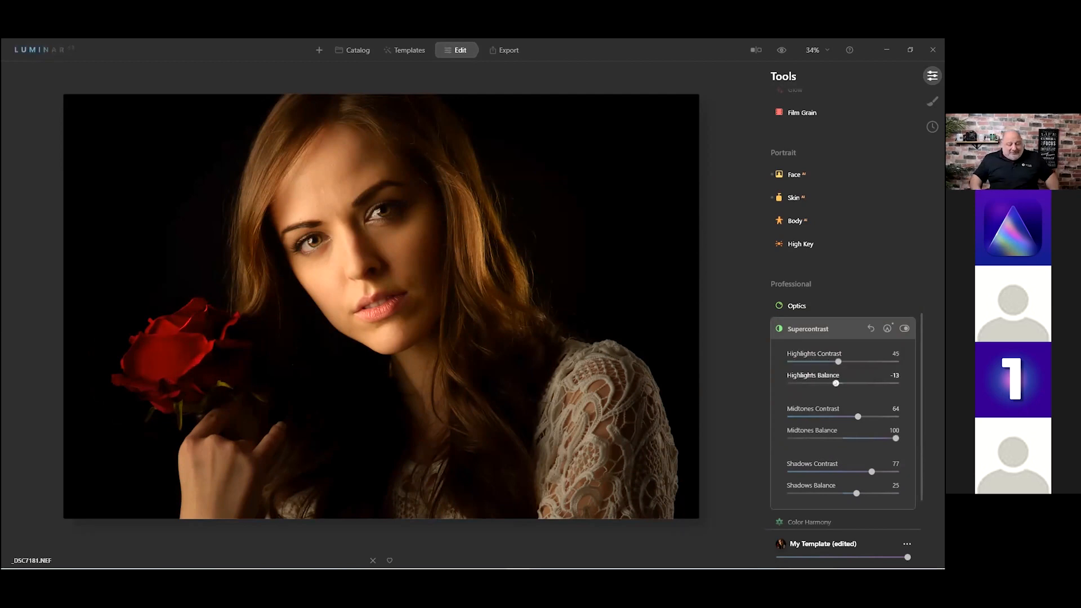
{"action": "left_click", "coordinate": [805, 330]}
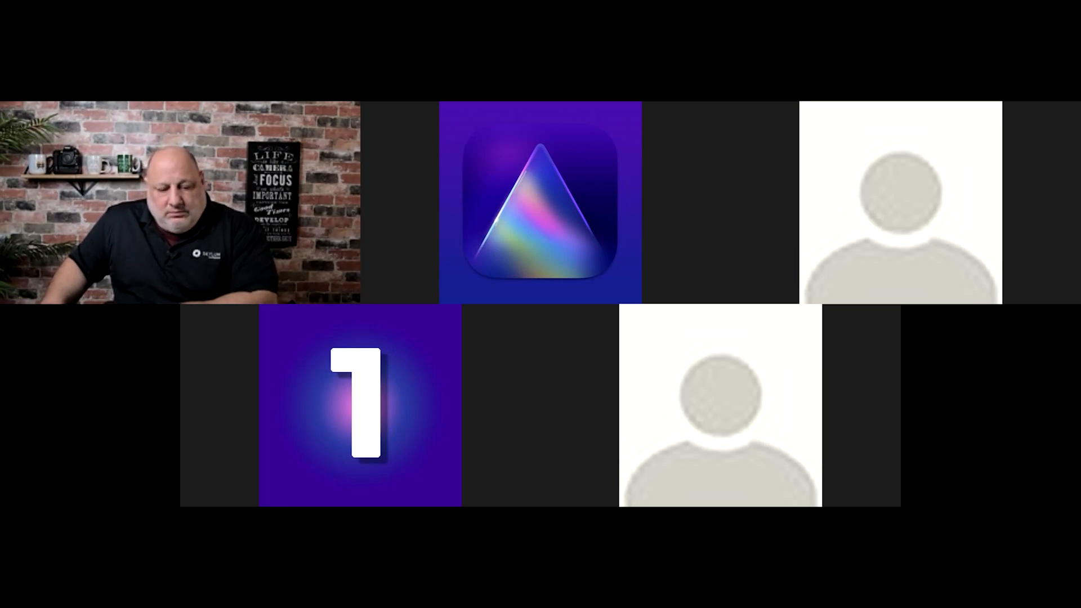
Switch to Lightroom Classic and review the external editors available for the bird photo DSCF8360.raf.
{"action": "key", "text": "super+Tab"}
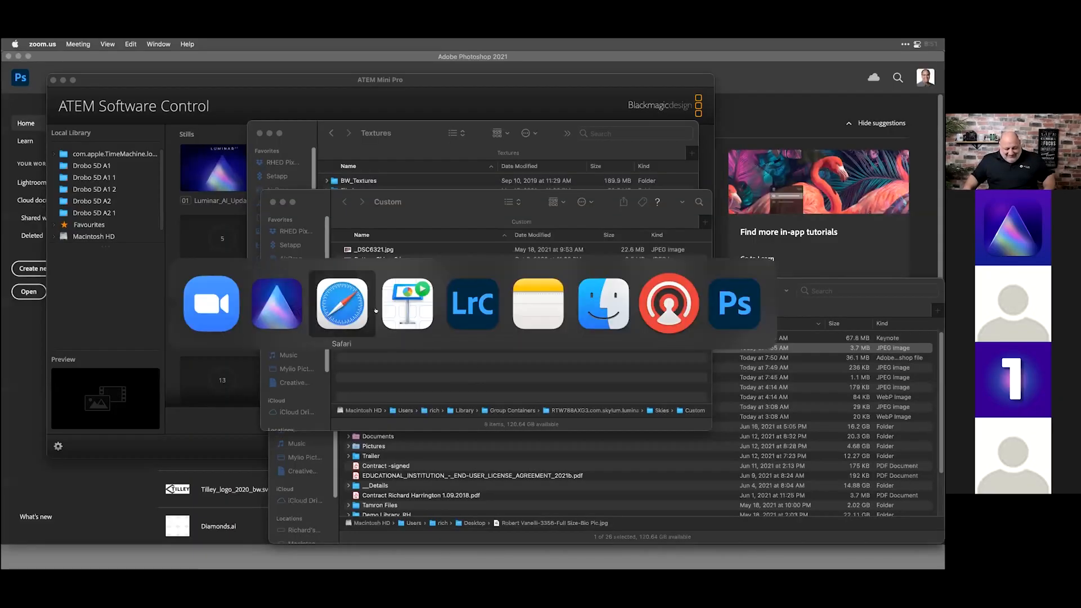
{"action": "left_click", "coordinate": [444, 301]}
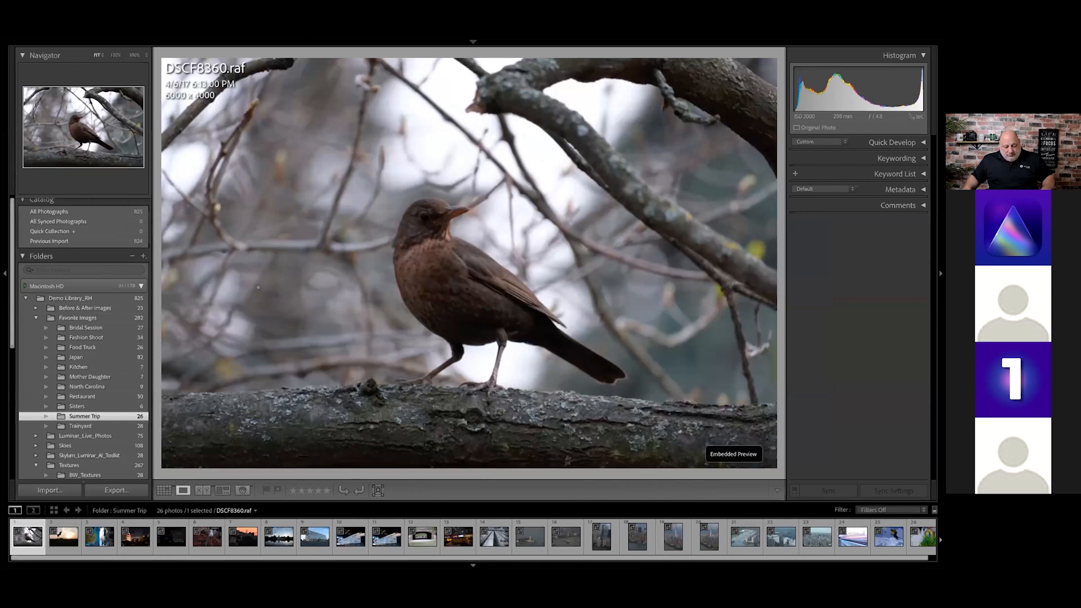
{"action": "mouse_move", "coordinate": [210, 42]}
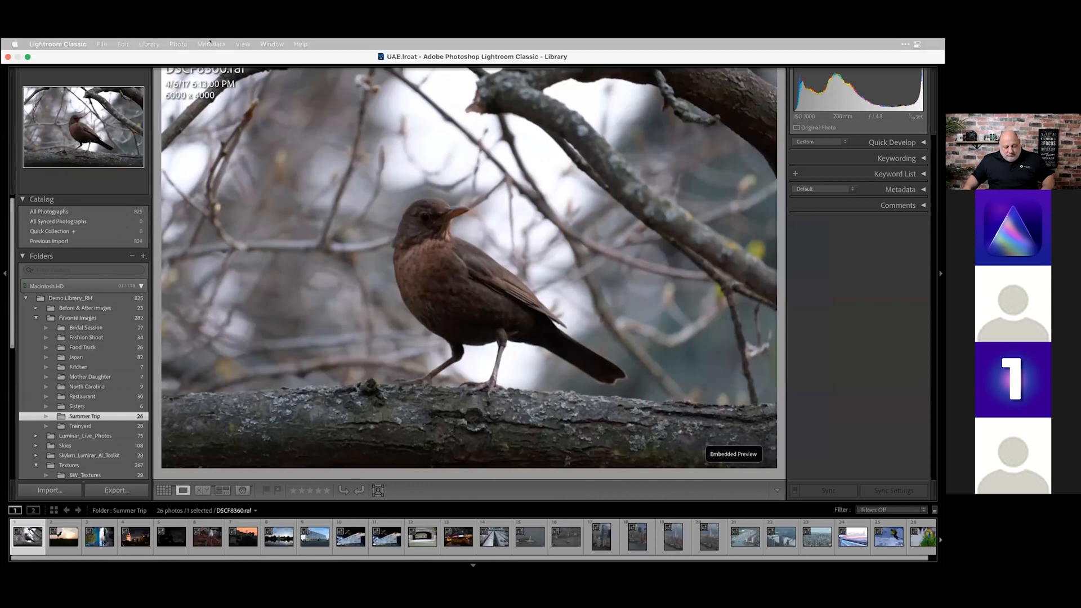
{"action": "left_click", "coordinate": [177, 44]}
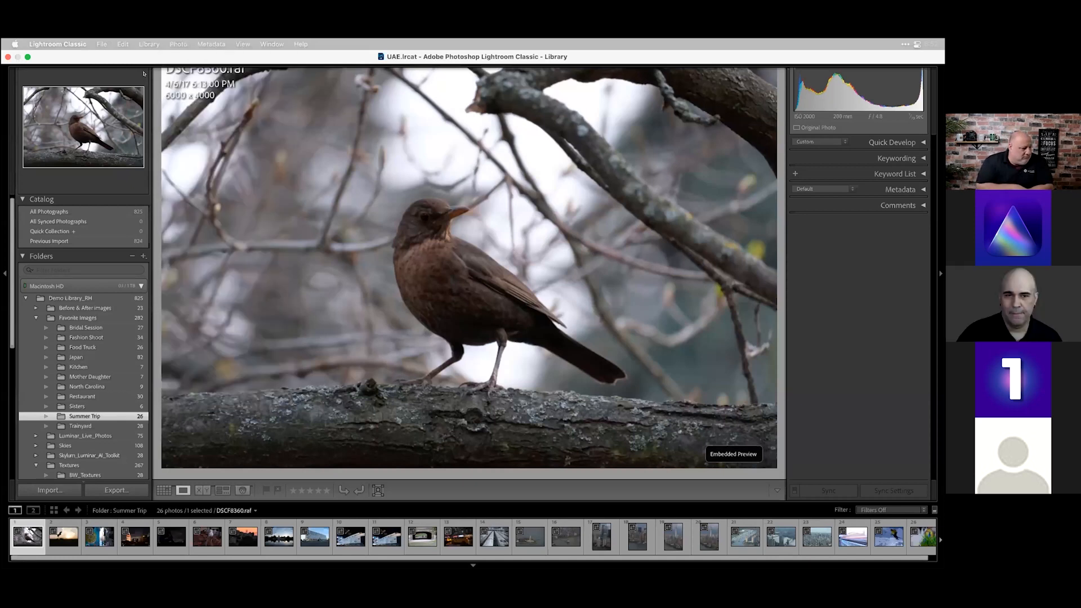
{"action": "left_click", "coordinate": [176, 44]}
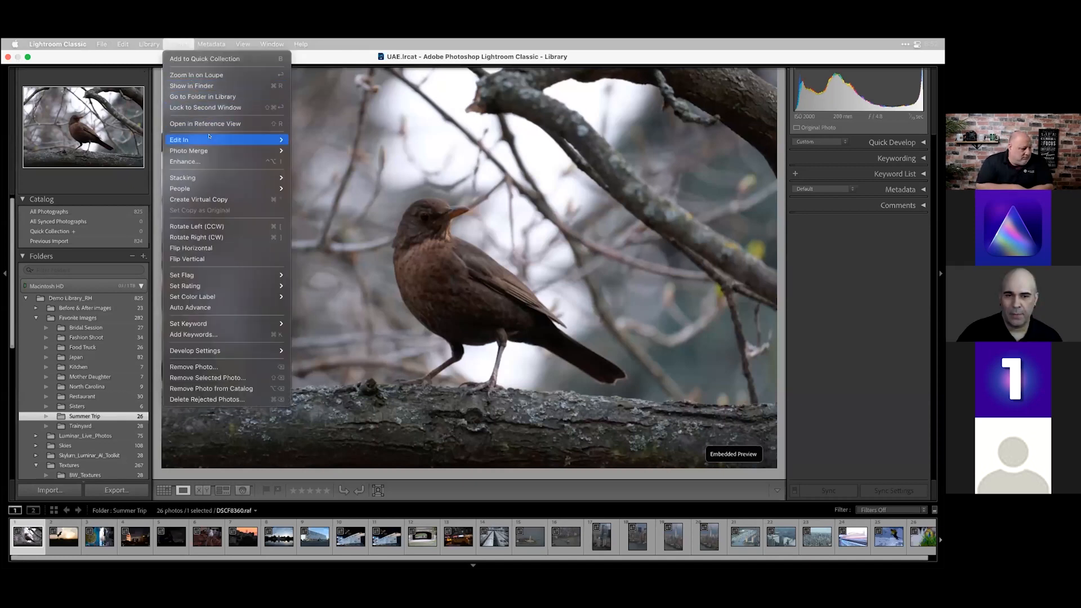
{"action": "mouse_move", "coordinate": [210, 137]}
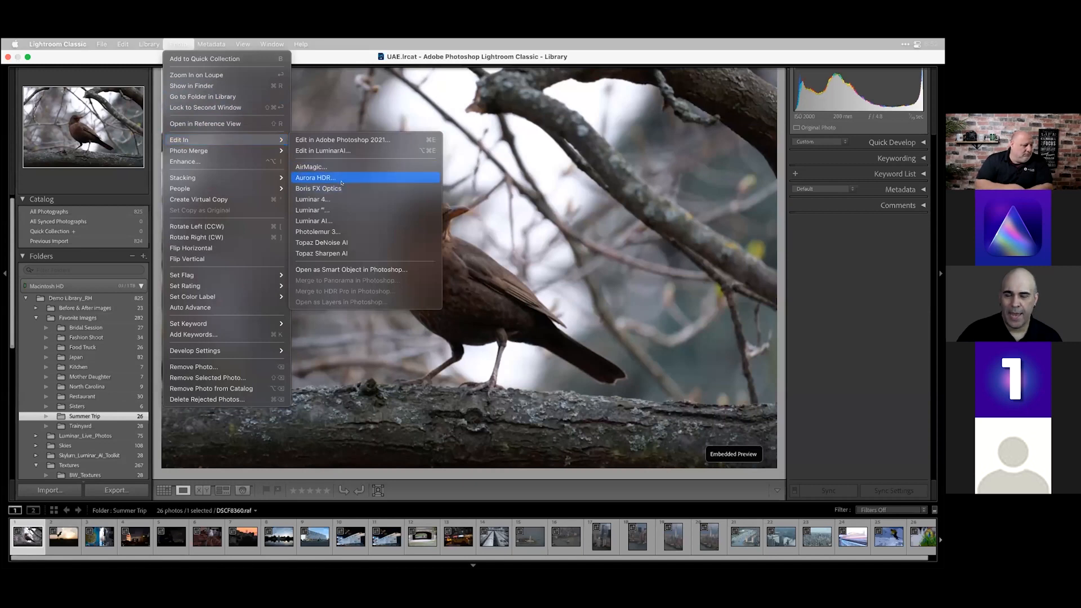
{"action": "left_click", "coordinate": [427, 222]}
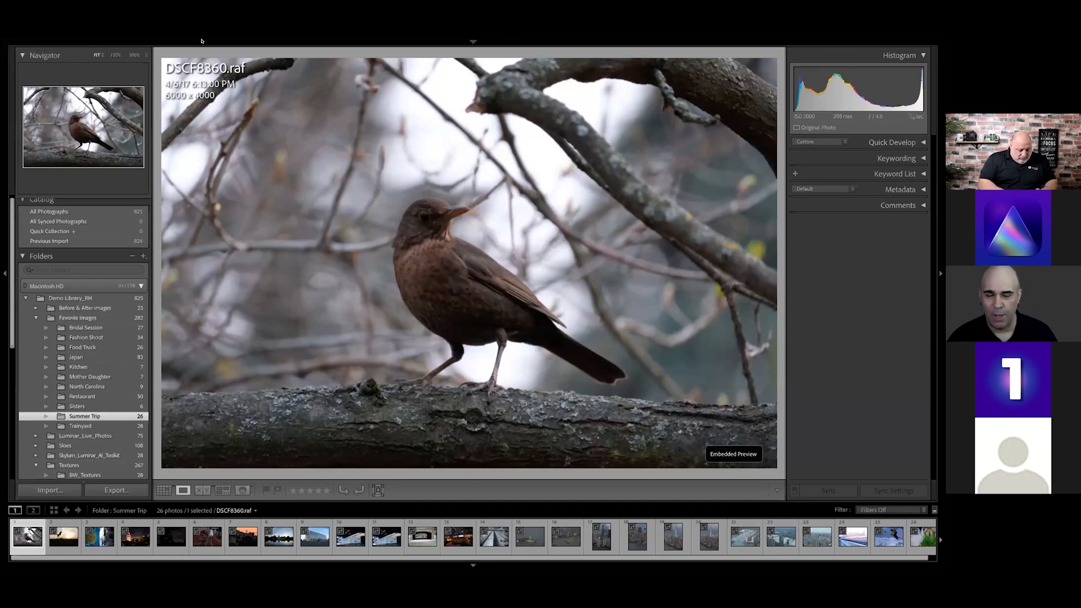
Transfer the bird photo DSCF8360.raf from Lightroom Classic to Luminar AI with the plug-in extra and switch to Luminar AI.
{"action": "mouse_move", "coordinate": [66, 42]}
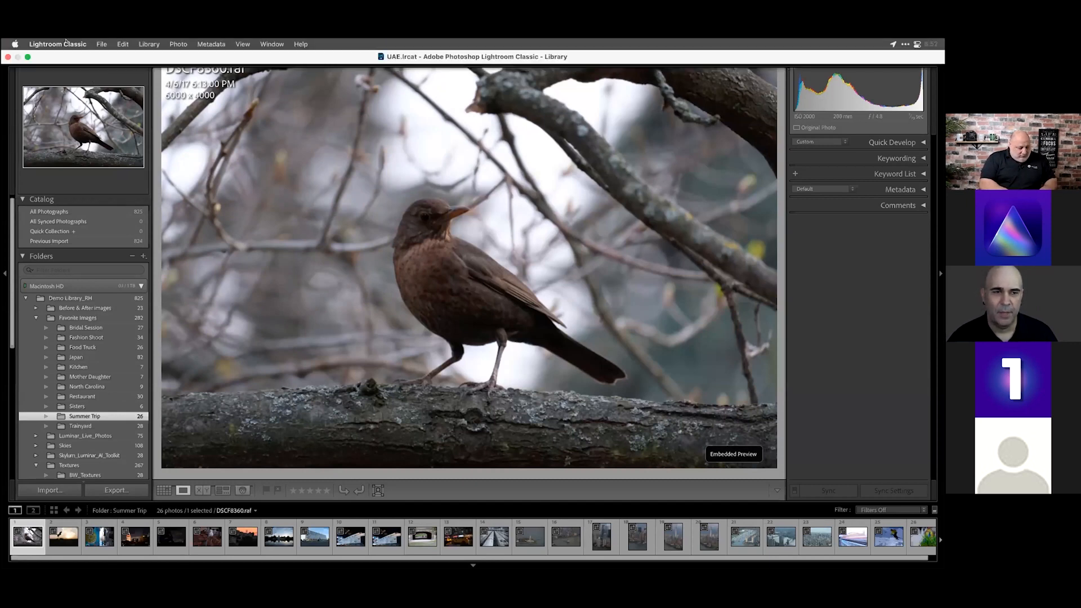
{"action": "left_click", "coordinate": [101, 44]}
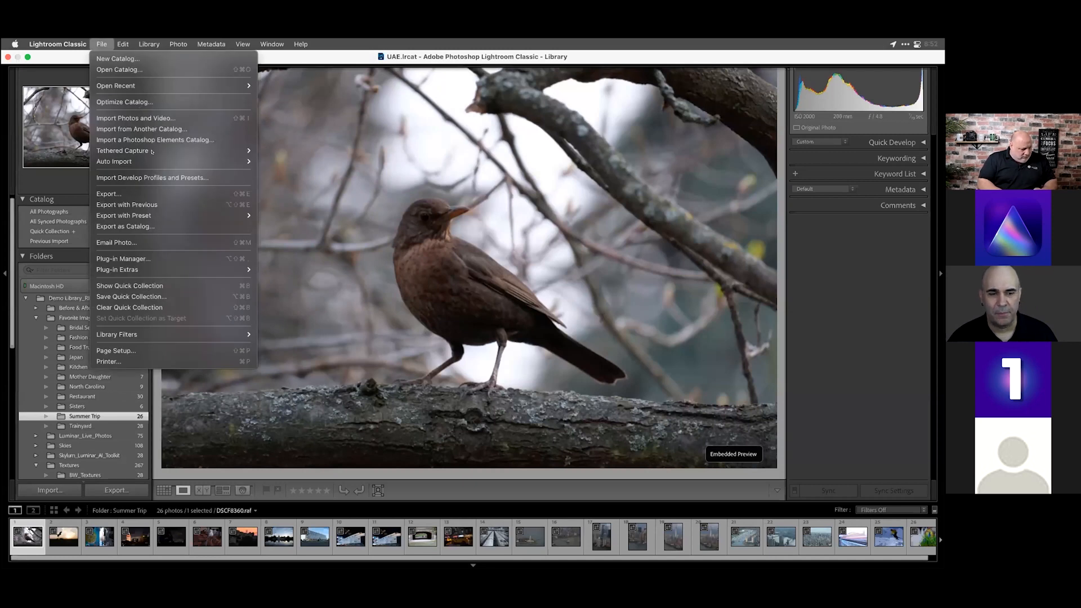
{"action": "mouse_move", "coordinate": [169, 264]}
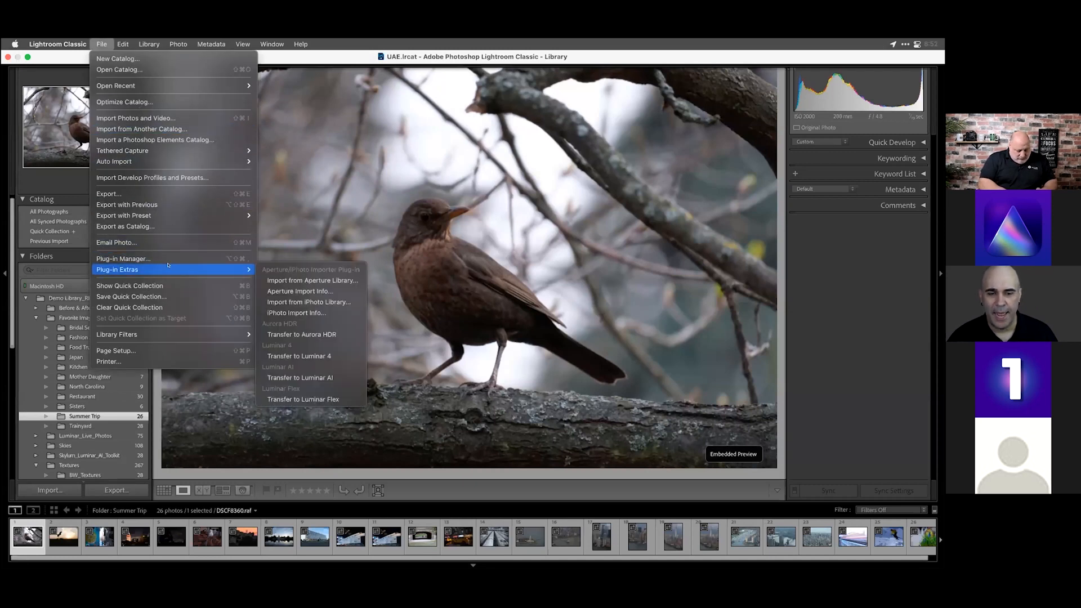
{"action": "left_click", "coordinate": [348, 374]}
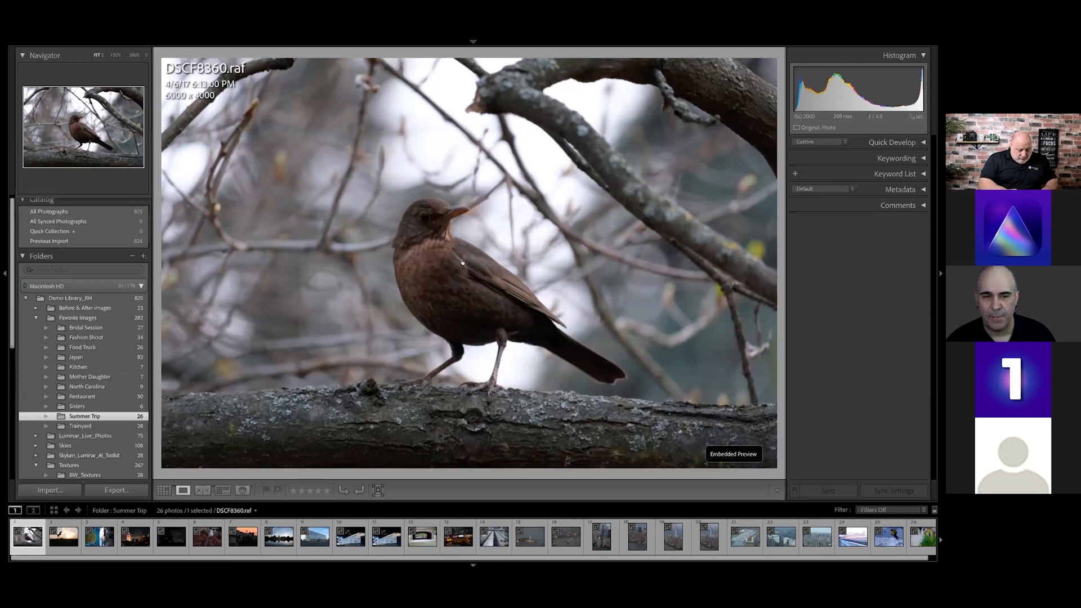
{"action": "key", "text": "super+Tab"}
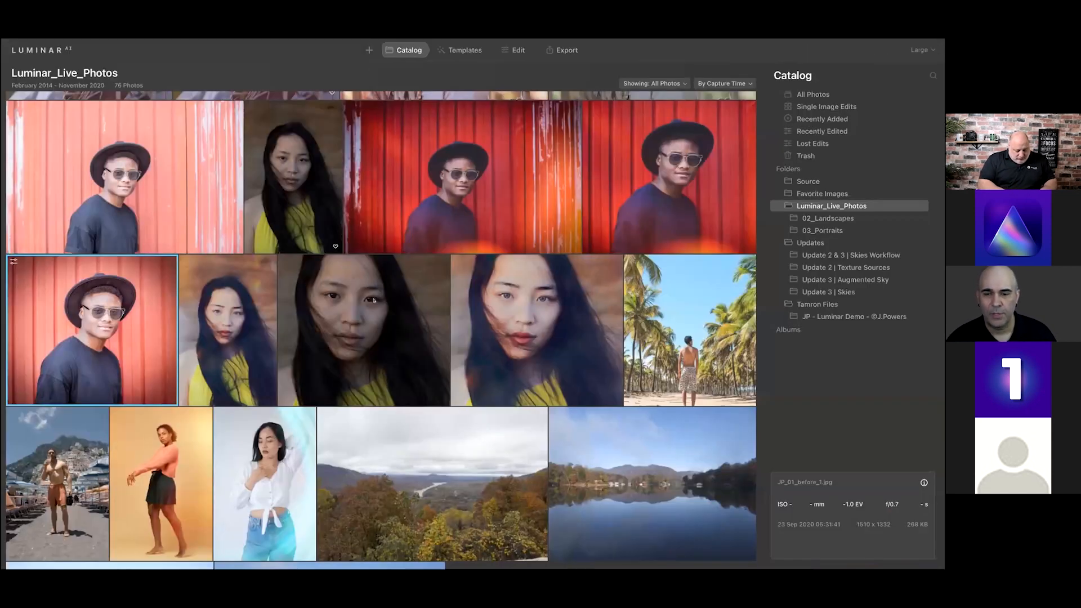
{"action": "key", "text": "super+Tab"}
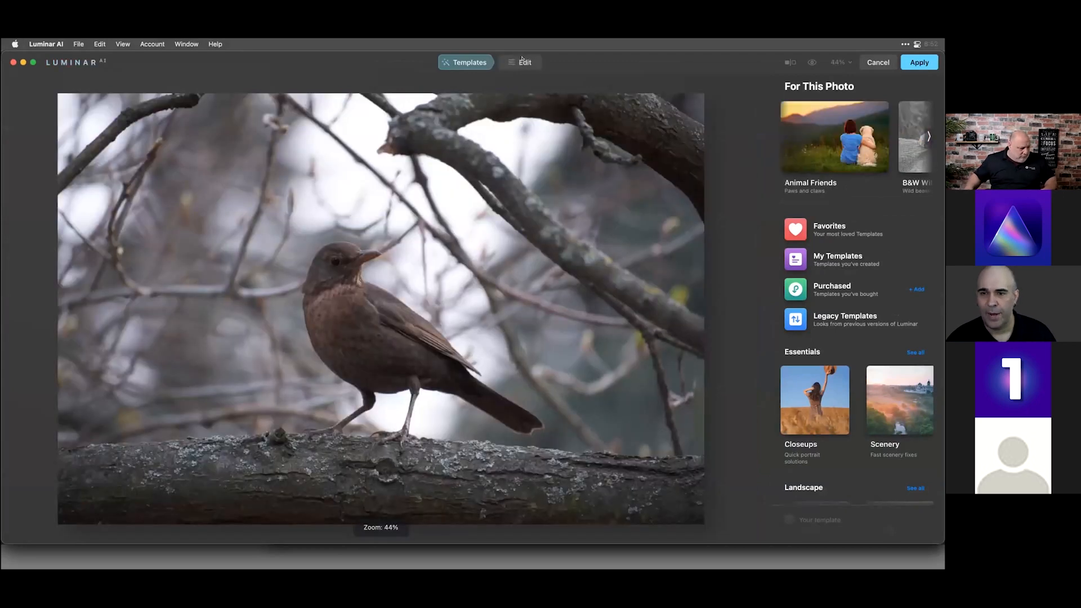
Apply Enhance to the bird photo with Accent 69 and Sky Enhancer 42, and set the Structure Amount to 31.
{"action": "left_click", "coordinate": [522, 60]}
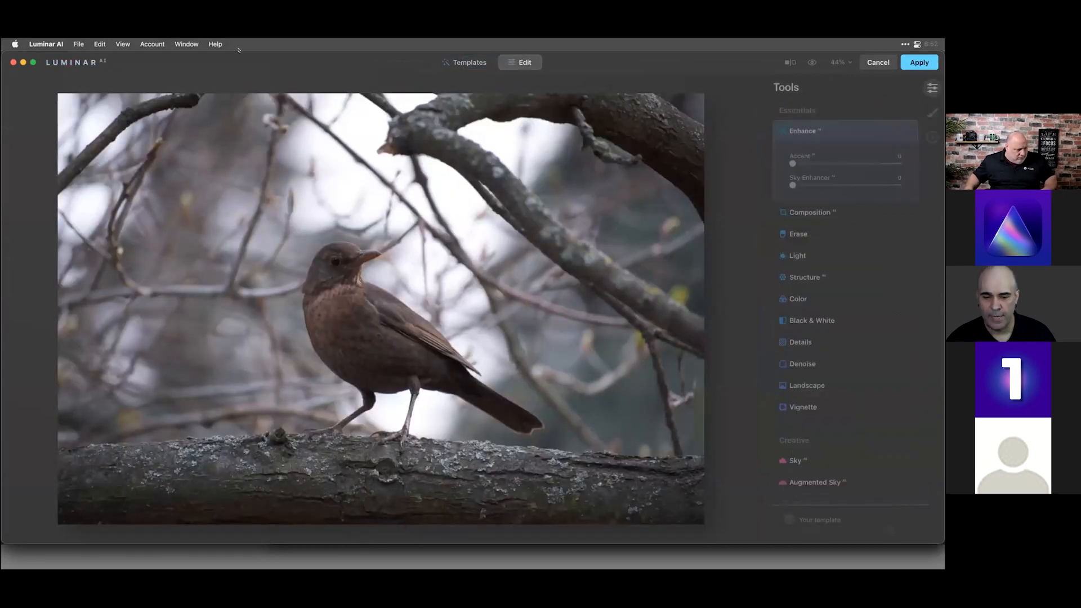
{"action": "left_click", "coordinate": [118, 44]}
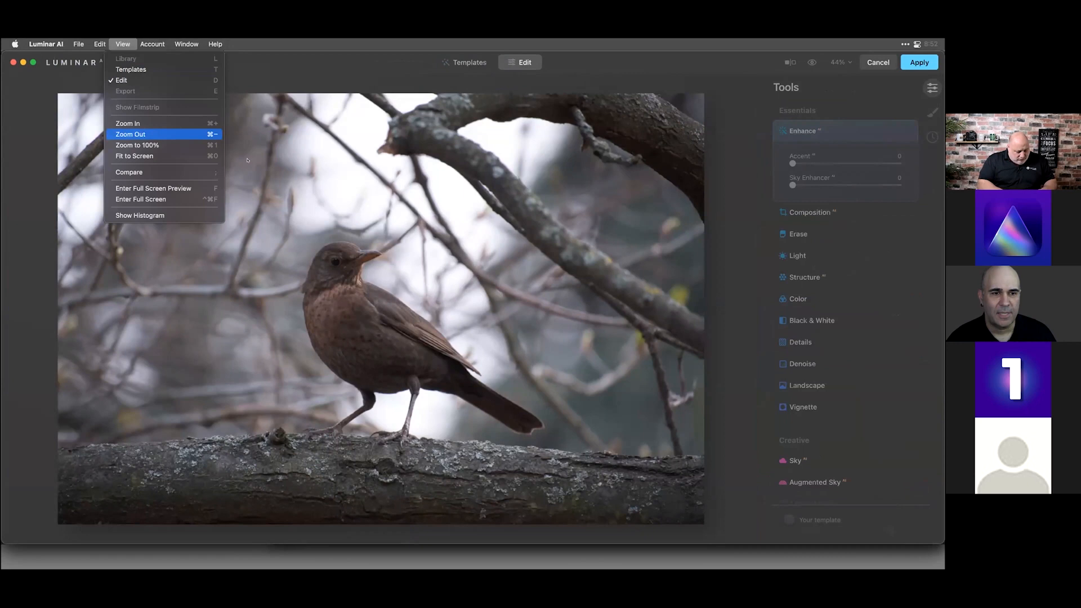
{"action": "left_click", "coordinate": [263, 248]}
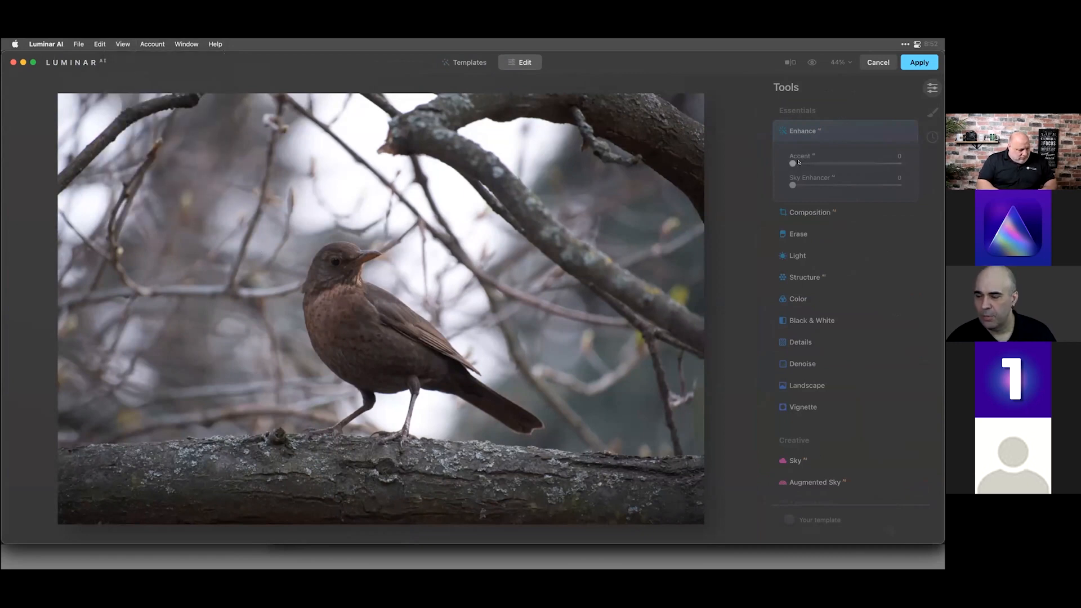
{"action": "mouse_move", "coordinate": [854, 163]}
{"action": "left_mouse_down"}
{"action": "mouse_move", "coordinate": [876, 162]}
{"action": "mouse_move", "coordinate": [808, 163]}
{"action": "mouse_move", "coordinate": [866, 166]}
{"action": "left_mouse_up"}
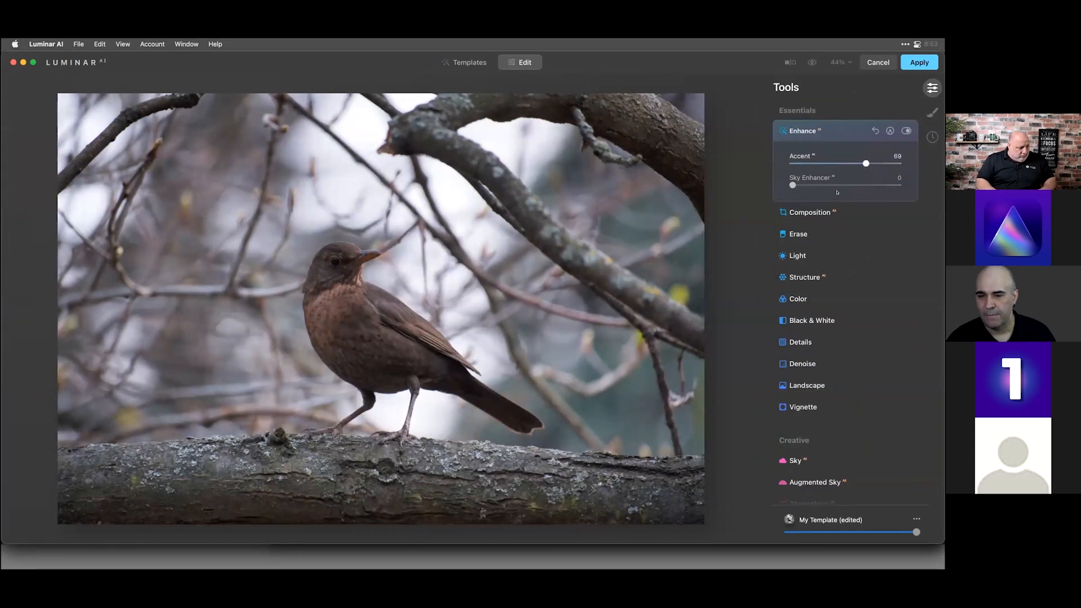
{"action": "left_click_drag", "start_coordinate": [793, 185], "coordinate": [829, 174]}
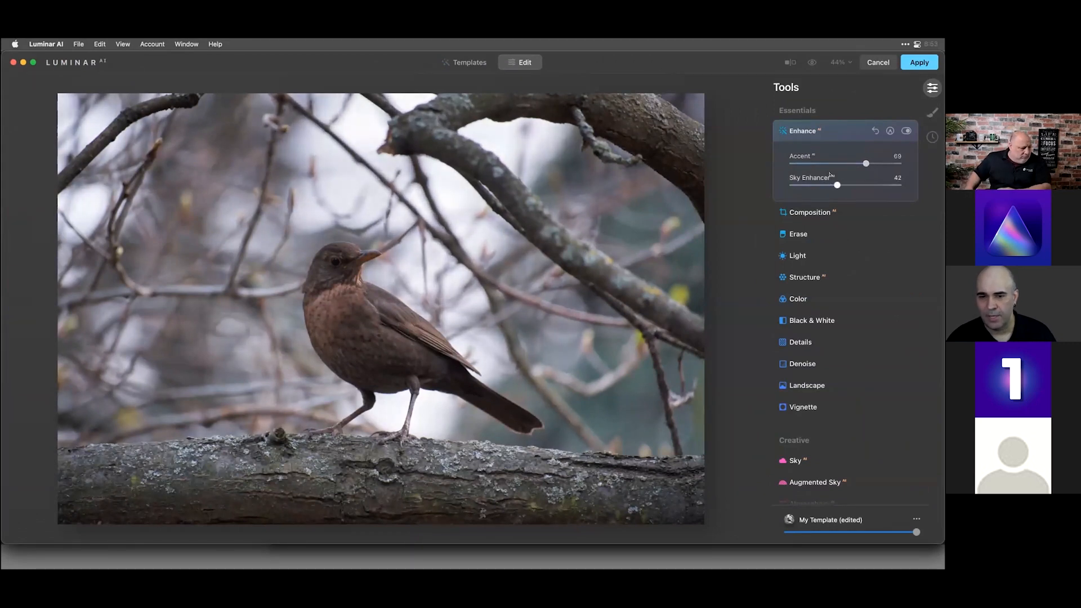
{"action": "left_click", "coordinate": [820, 278]}
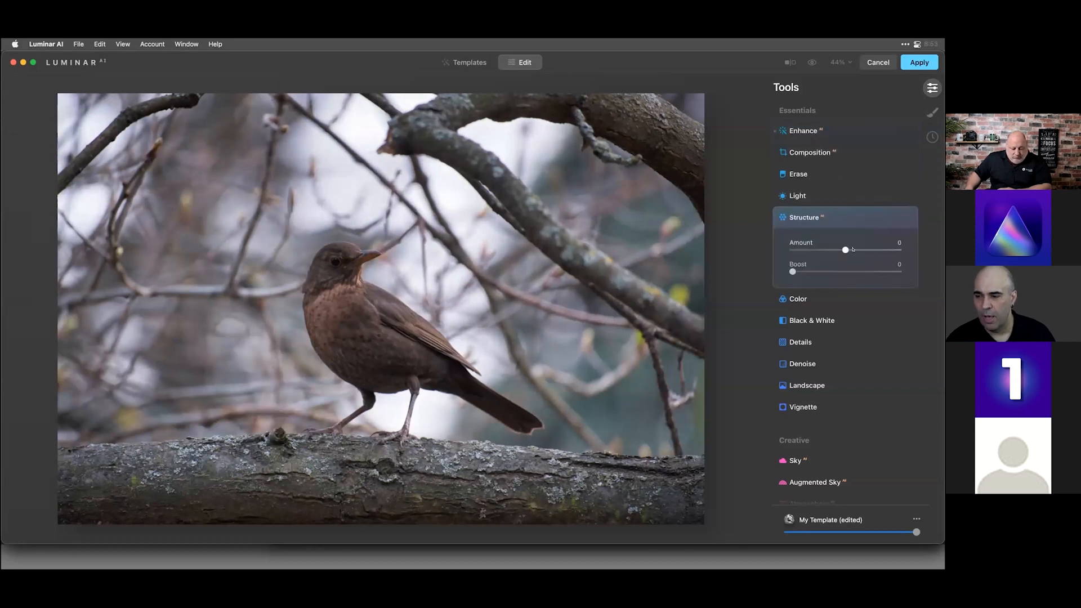
{"action": "left_click", "coordinate": [863, 249]}
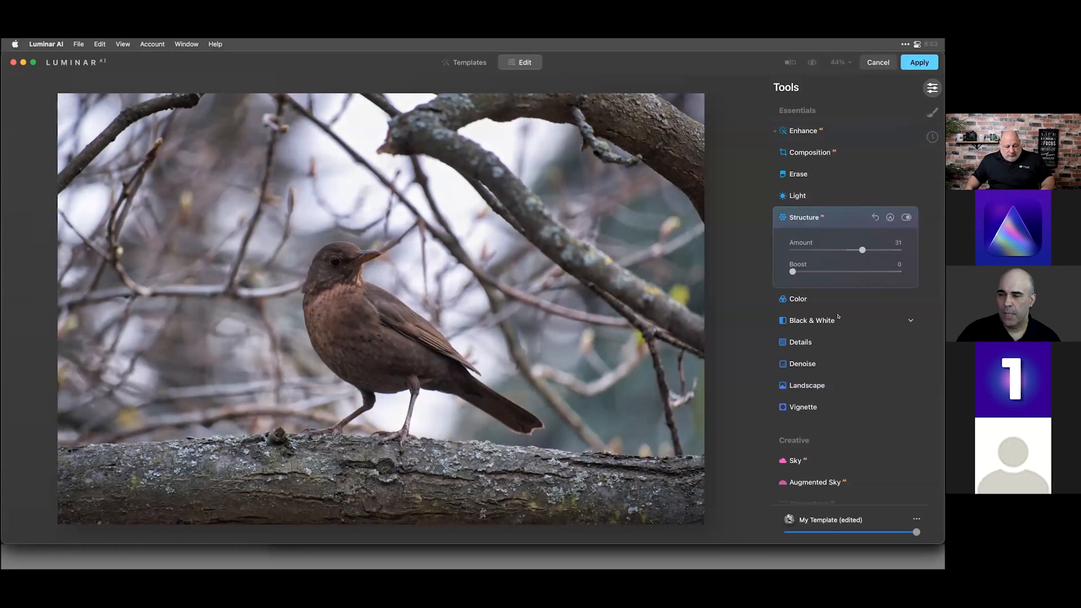
Apply Supercontrast with Shadows Contrast 29, Shadows Balance -52, Midtones Contrast 30 and Midtones Balance -6.
{"action": "scroll", "coordinate": [838, 317], "scroll_direction": "down", "scroll_amount": 5}
{"action": "scroll", "coordinate": [830, 310], "scroll_direction": "down", "scroll_amount": 3}
{"action": "left_click", "coordinate": [824, 415]}
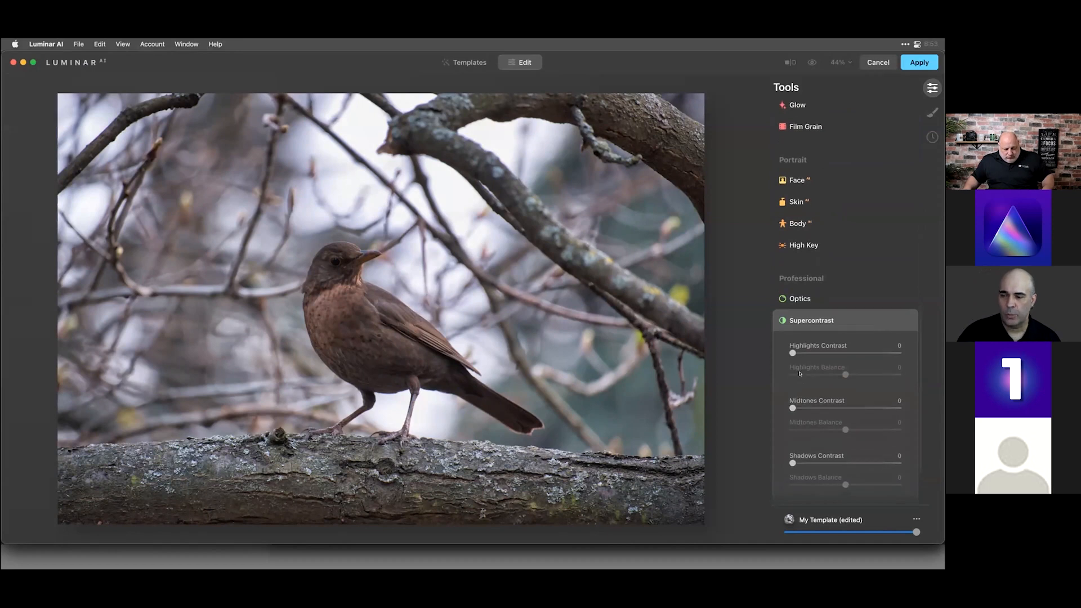
{"action": "left_click_drag", "start_coordinate": [793, 415], "coordinate": [812, 434]}
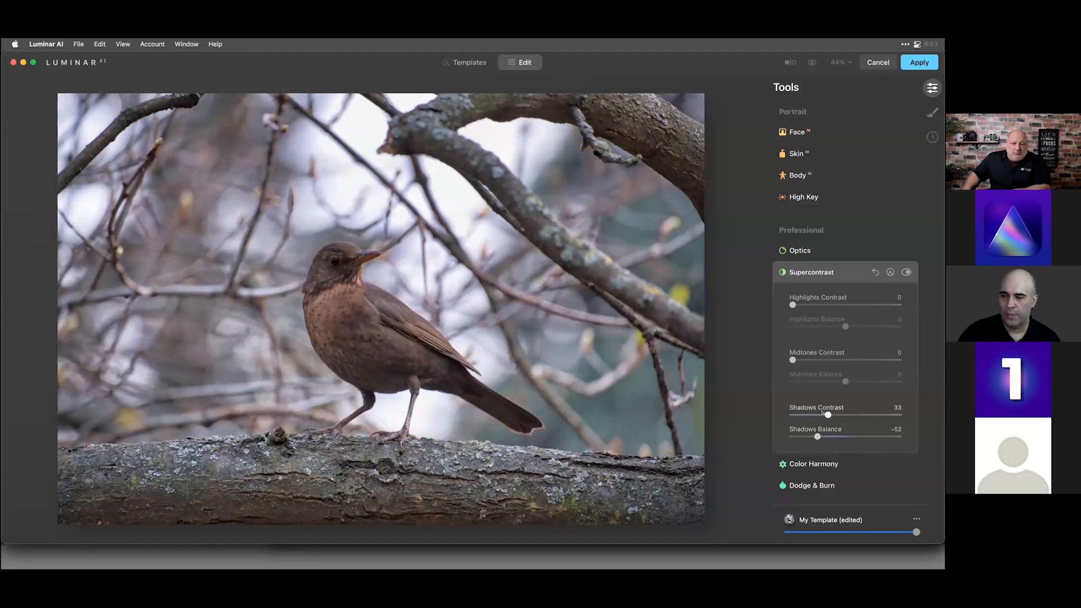
{"action": "left_click_drag", "start_coordinate": [820, 411], "coordinate": [819, 412]}
{"action": "left_click_drag", "start_coordinate": [793, 360], "coordinate": [836, 380]}
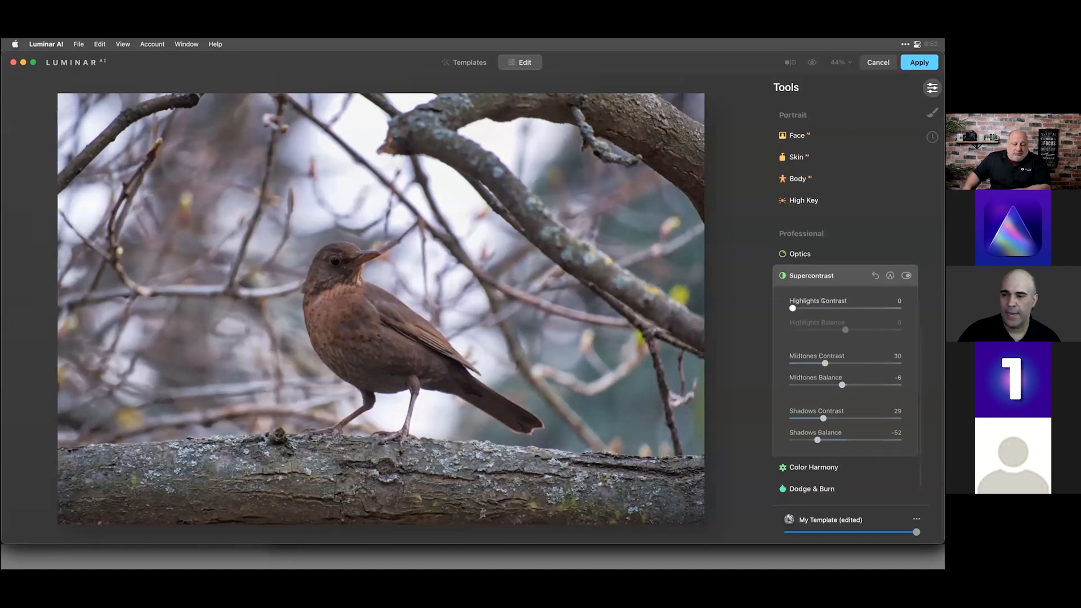
Check the bird's Structure at 100% and adjust its Details to Small -12, Medium 67 and Large 5.
{"action": "scroll", "coordinate": [825, 315], "scroll_direction": "up", "scroll_amount": 3}
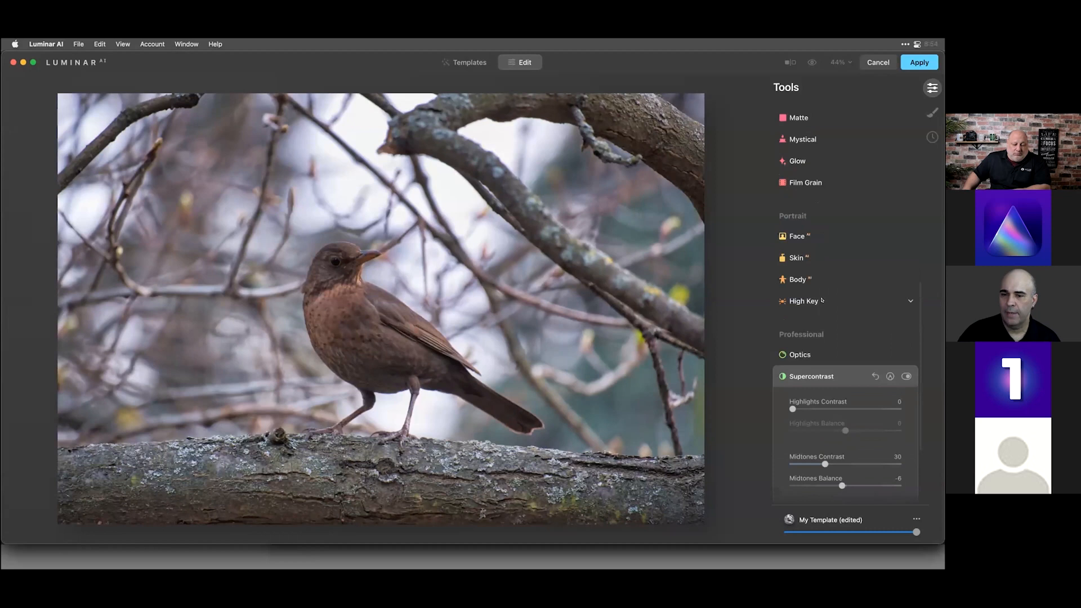
{"action": "left_click", "coordinate": [351, 305]}
{"action": "scroll", "coordinate": [813, 240], "scroll_direction": "up", "scroll_amount": 10}
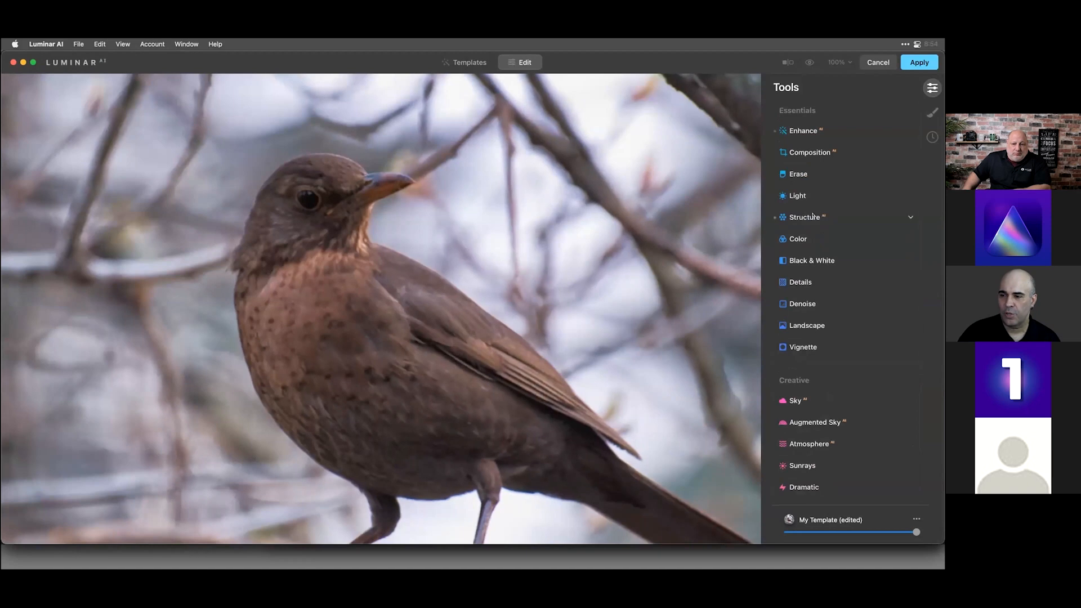
{"action": "left_click", "coordinate": [811, 217]}
{"action": "mouse_move", "coordinate": [862, 249]}
{"action": "left_mouse_down"}
{"action": "mouse_move", "coordinate": [876, 249]}
{"action": "mouse_move", "coordinate": [826, 250]}
{"action": "mouse_move", "coordinate": [862, 249]}
{"action": "left_mouse_up"}
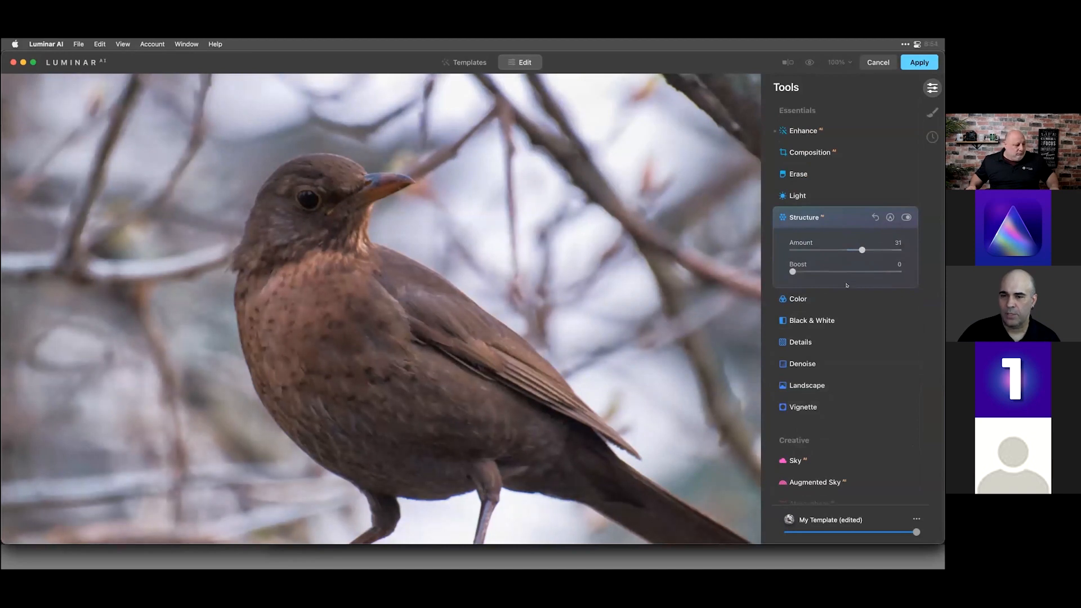
{"action": "left_click", "coordinate": [813, 339]}
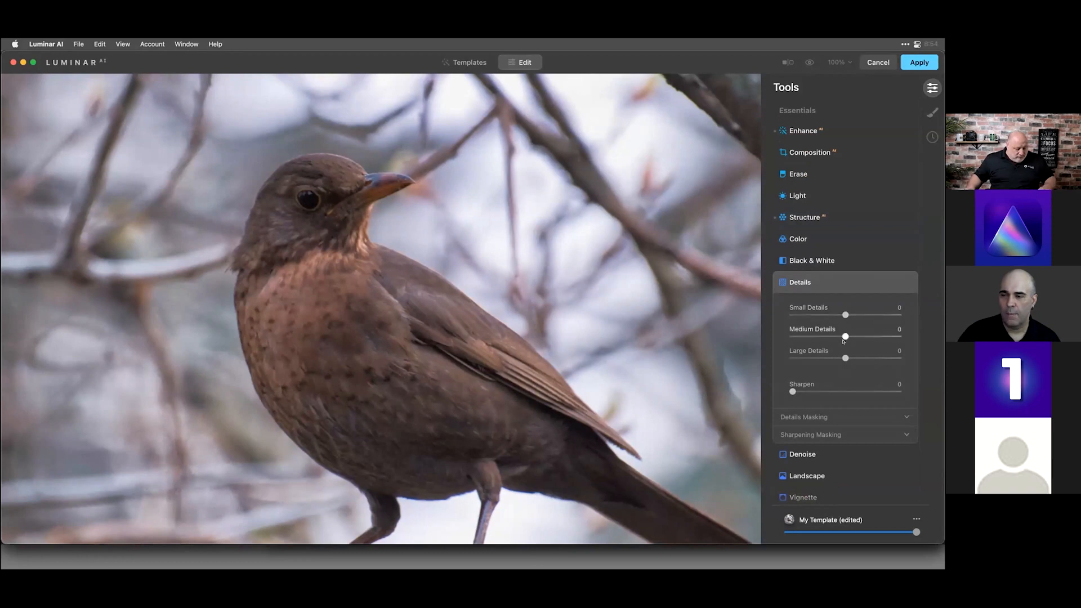
{"action": "left_click_drag", "start_coordinate": [845, 357], "coordinate": [938, 350]}
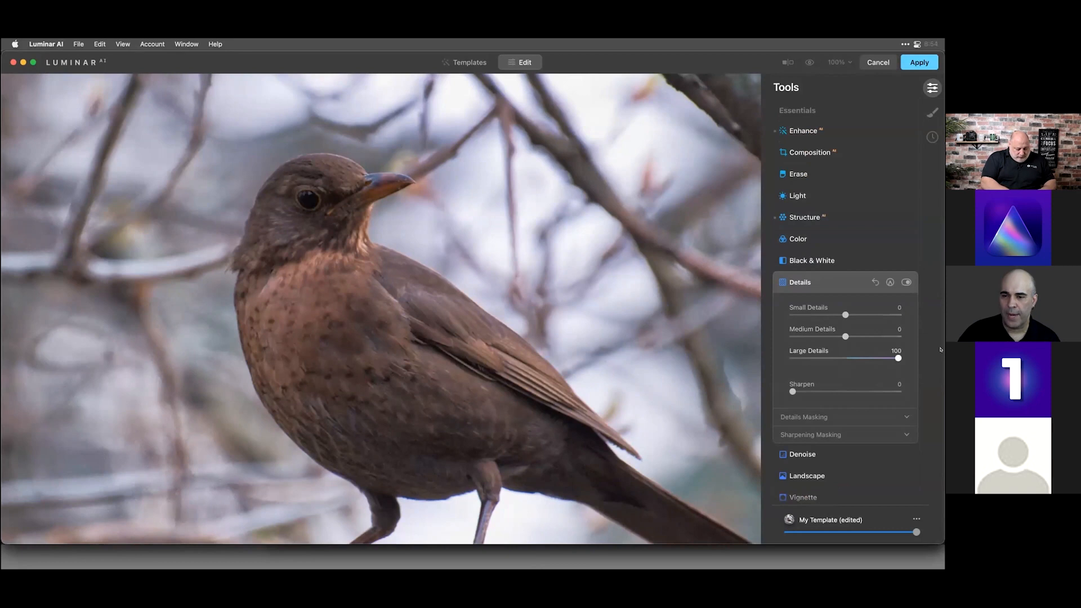
{"action": "left_click_drag", "start_coordinate": [898, 358], "coordinate": [839, 316]}
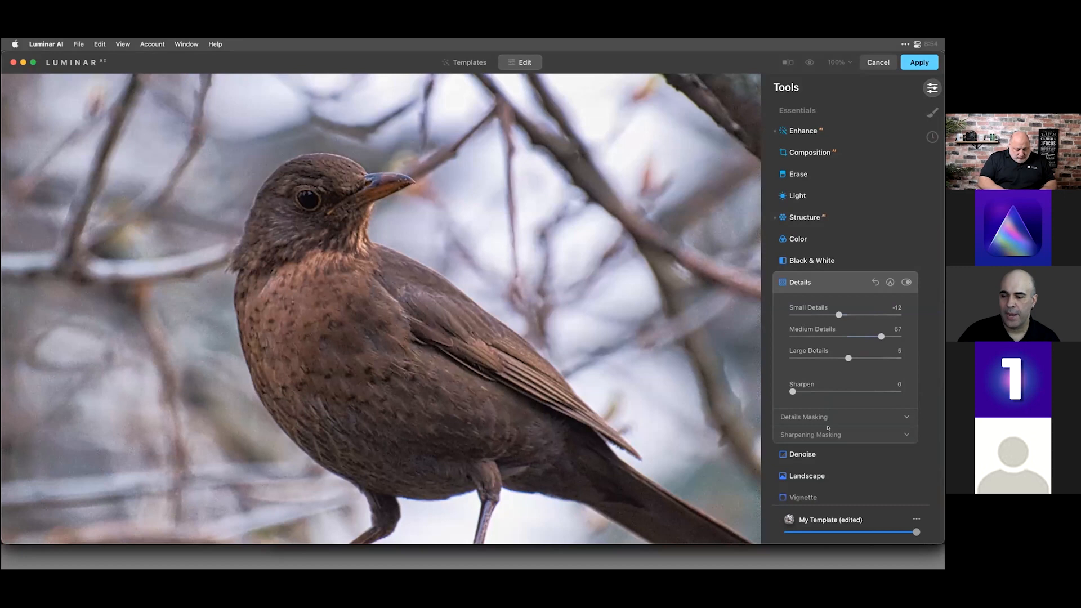
Denoise the bird photo with Luminosity Denoise 35 and Color Denoise 51.
{"action": "left_click", "coordinate": [815, 454]}
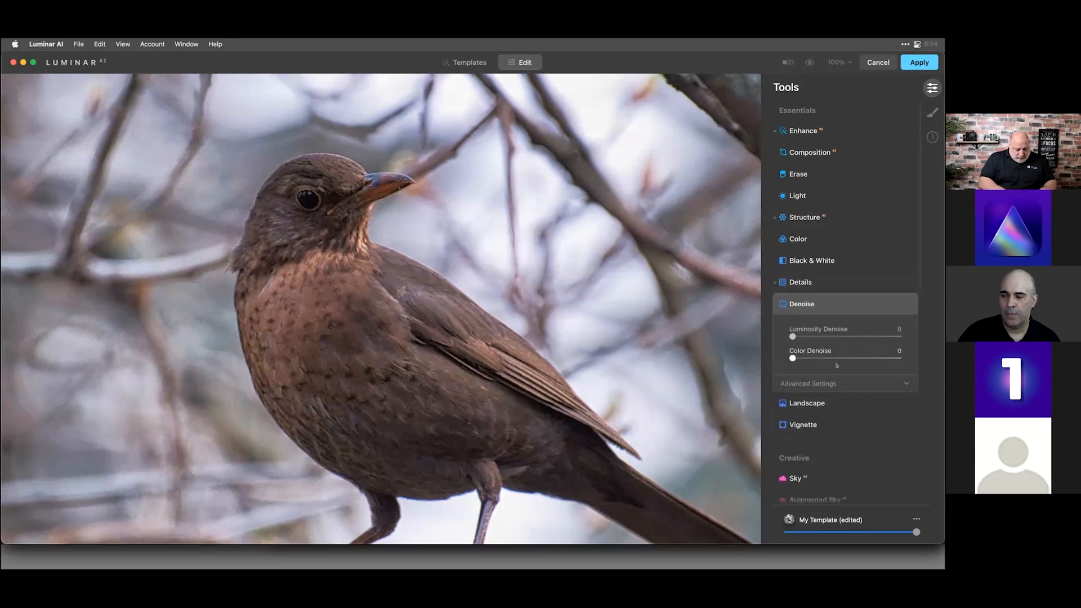
{"action": "left_click", "coordinate": [809, 383]}
{"action": "left_click_drag", "start_coordinate": [794, 336], "coordinate": [837, 335]}
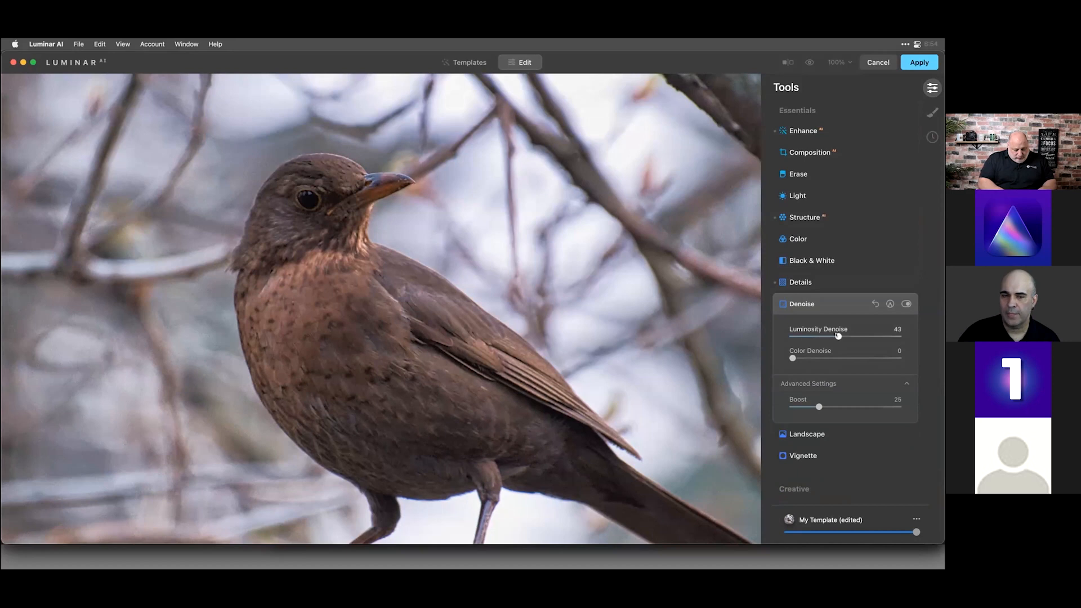
{"action": "left_click_drag", "start_coordinate": [837, 336], "coordinate": [845, 357]}
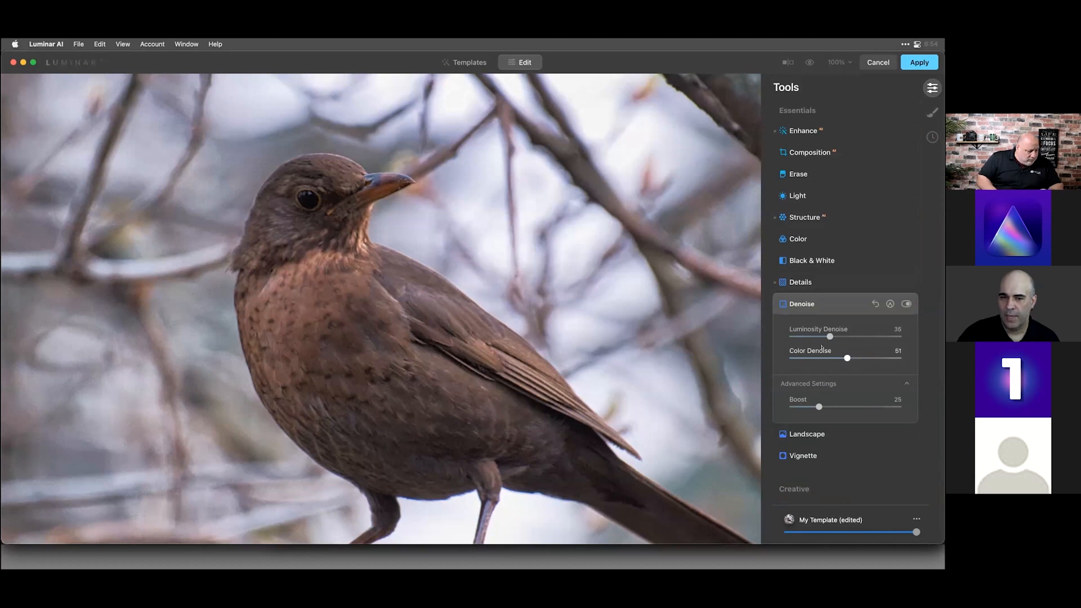
{"action": "scroll", "coordinate": [406, 303], "scroll_direction": "down", "scroll_amount": 3}
{"action": "scroll", "coordinate": [406, 303], "scroll_direction": "down", "scroll_amount": 2}
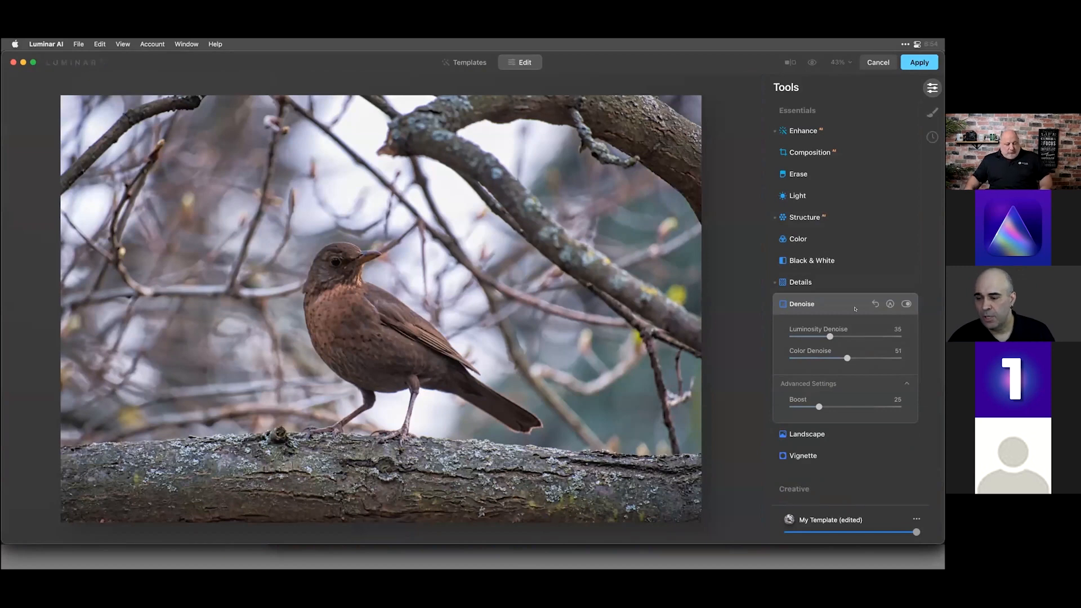
Darken the thick branch under the bird along its length using Dodge & Burn at Strength 58.
{"action": "scroll", "coordinate": [878, 349], "scroll_direction": "down", "scroll_amount": 8}
{"action": "scroll", "coordinate": [859, 308], "scroll_direction": "down", "scroll_amount": 5}
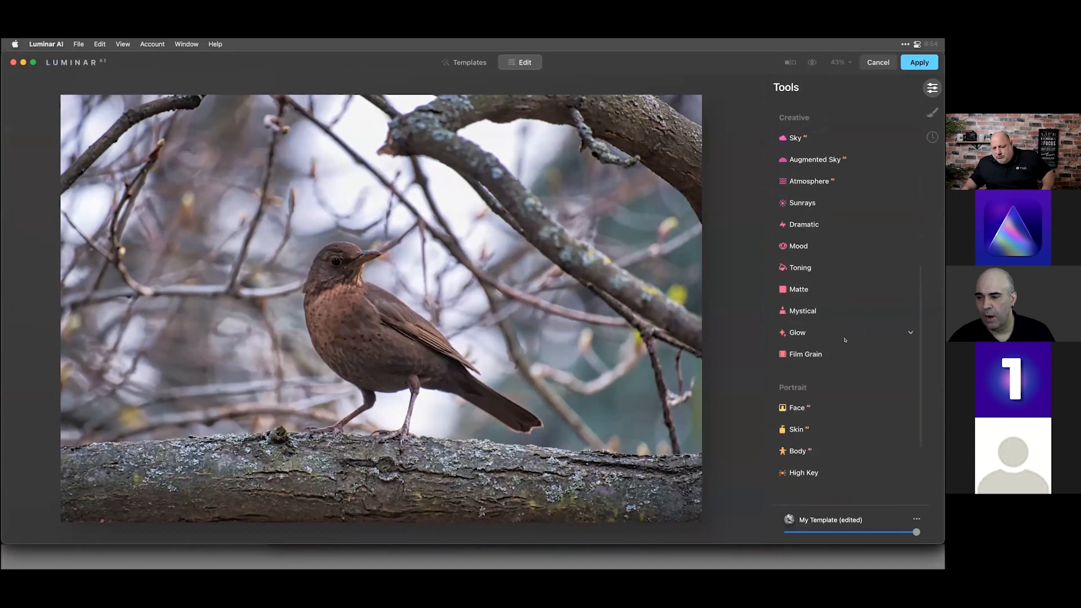
{"action": "scroll", "coordinate": [836, 336], "scroll_direction": "down", "scroll_amount": 4}
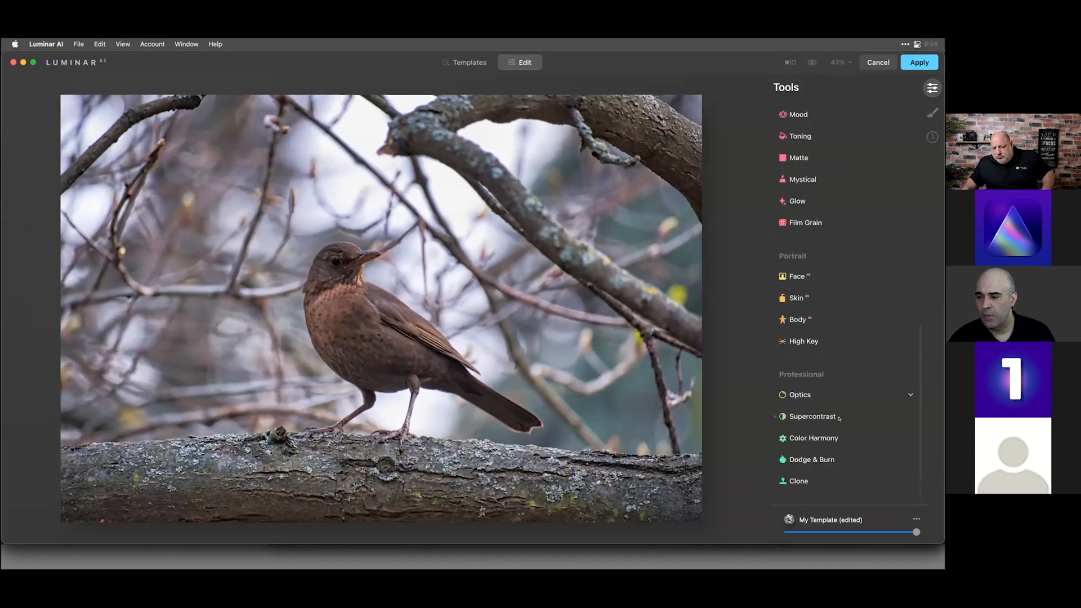
{"action": "left_click", "coordinate": [813, 460]}
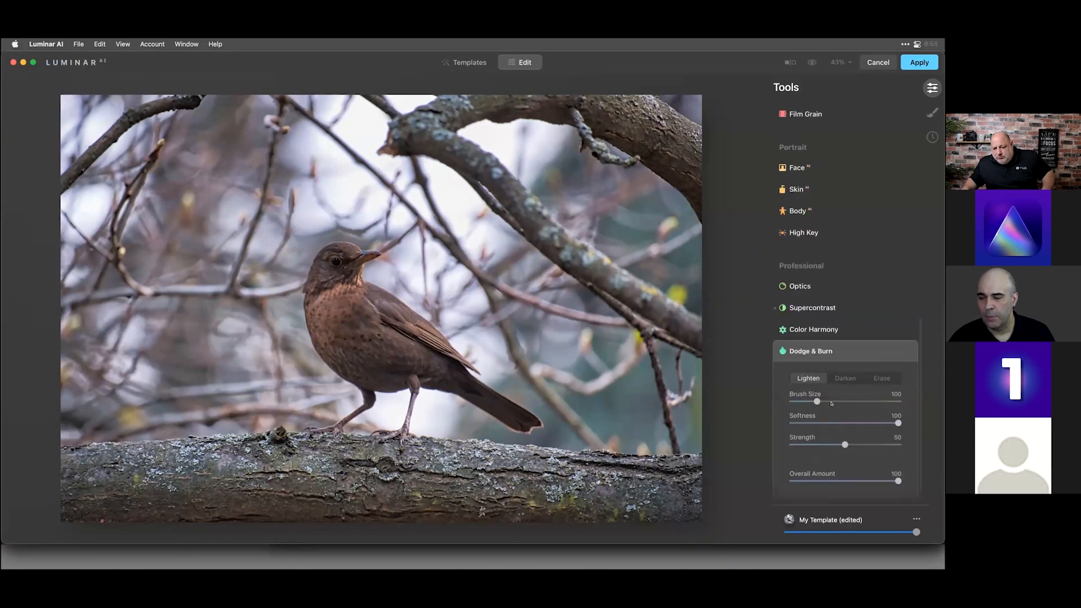
{"action": "left_click", "coordinate": [839, 379]}
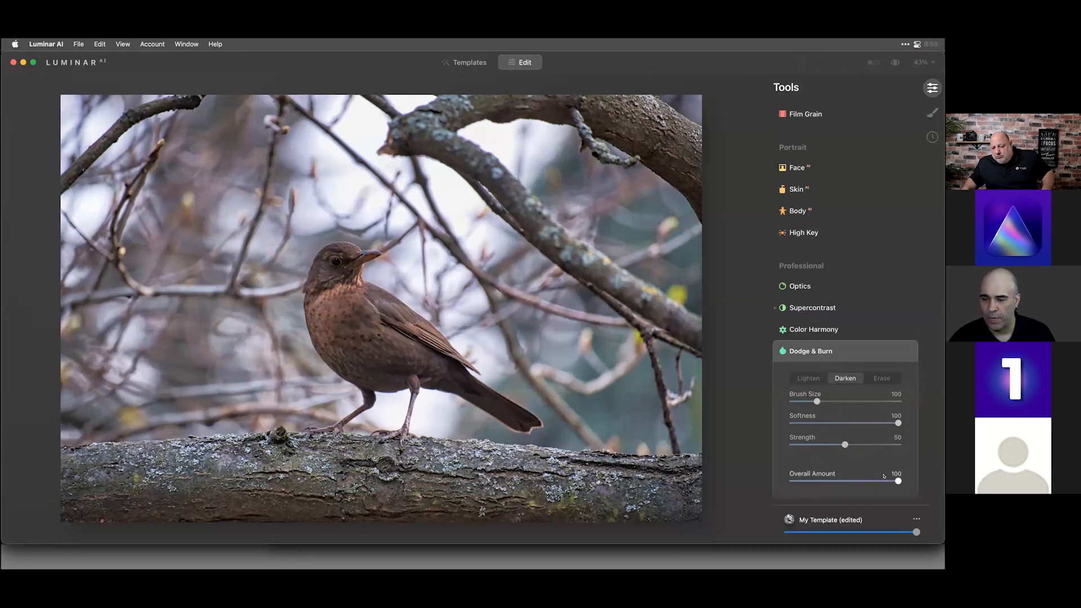
{"action": "left_click_drag", "start_coordinate": [844, 444], "coordinate": [855, 445]}
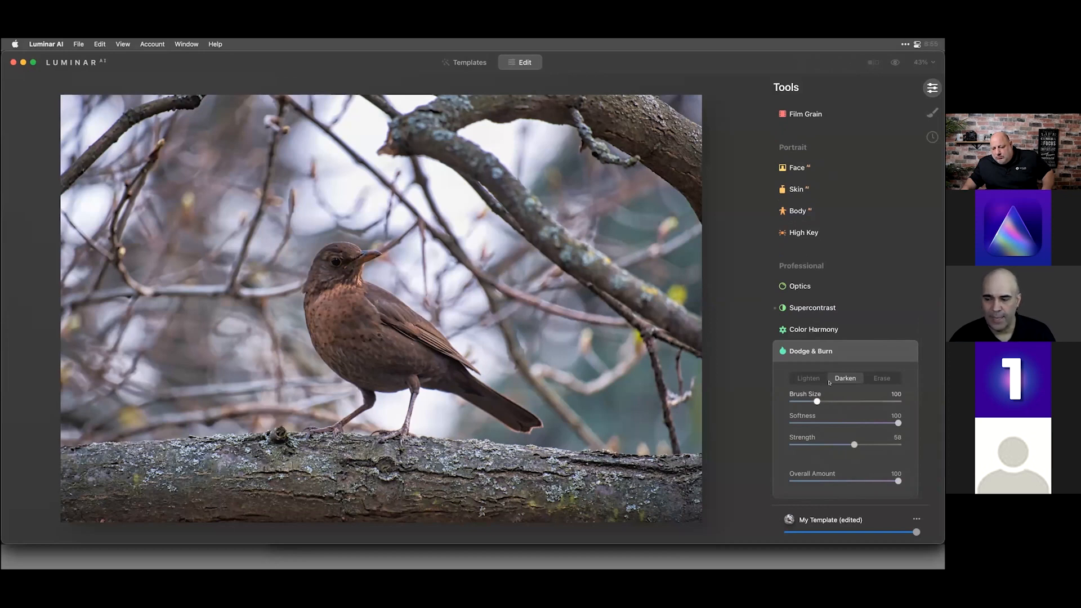
{"action": "mouse_move", "coordinate": [172, 488]}
{"action": "left_mouse_down"}
{"action": "mouse_move", "coordinate": [104, 477]}
{"action": "mouse_move", "coordinate": [144, 472]}
{"action": "mouse_move", "coordinate": [128, 485]}
{"action": "mouse_move", "coordinate": [49, 487]}
{"action": "mouse_move", "coordinate": [166, 470]}
{"action": "mouse_move", "coordinate": [558, 483]}
{"action": "mouse_move", "coordinate": [654, 474]}
{"action": "left_mouse_up"}
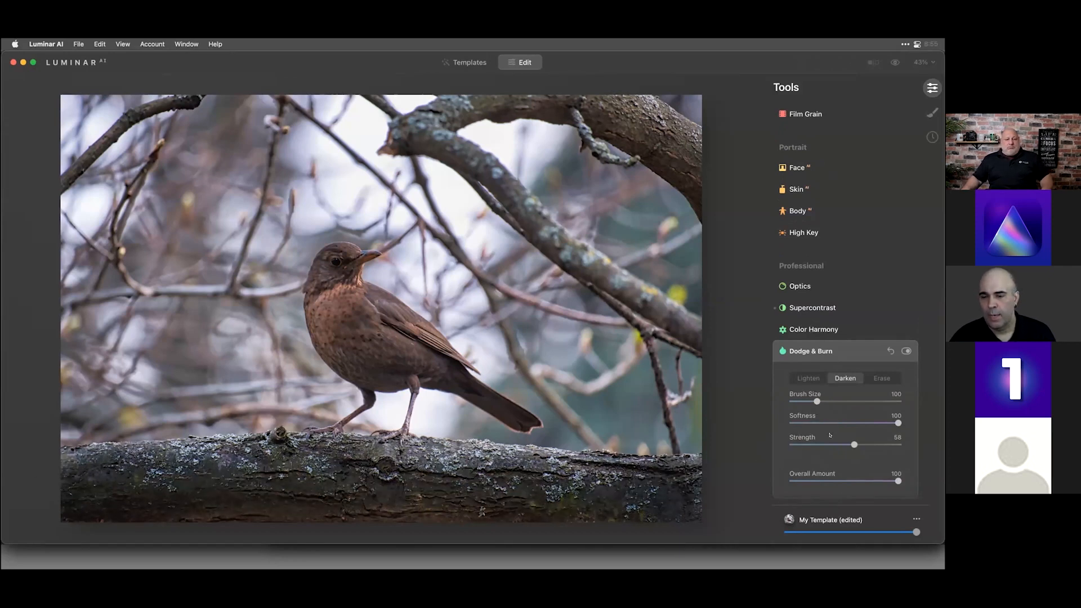
Lighten the bird's breast with Dodge & Burn and reduce the tool's Overall Amount to 69.
{"action": "left_click", "coordinate": [797, 375]}
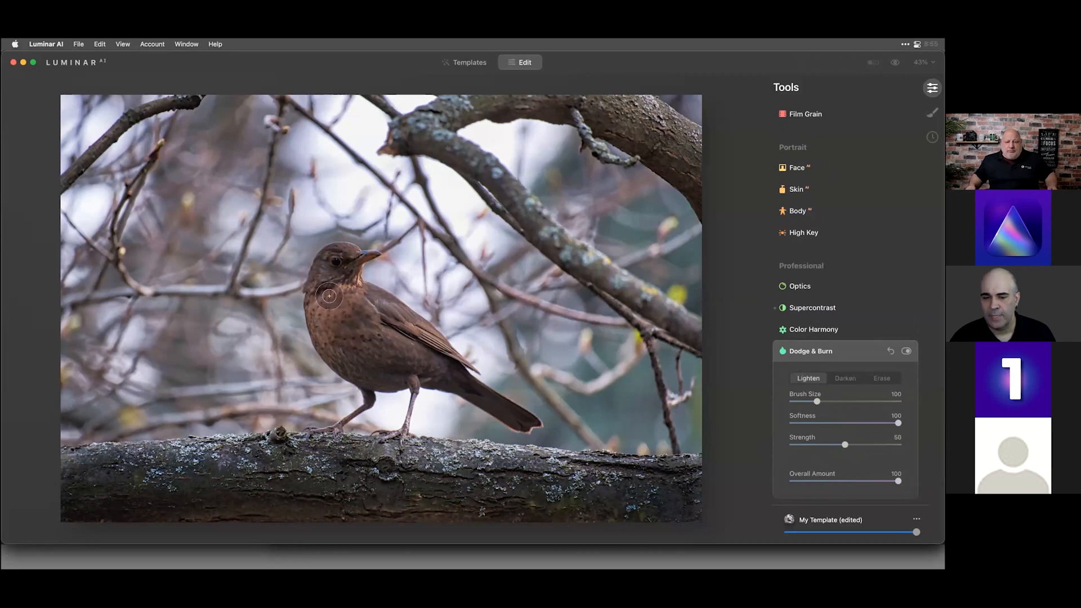
{"action": "mouse_move", "coordinate": [330, 299]}
{"action": "left_mouse_down"}
{"action": "mouse_move", "coordinate": [403, 339]}
{"action": "mouse_move", "coordinate": [363, 330]}
{"action": "mouse_move", "coordinate": [333, 305]}
{"action": "left_mouse_up"}
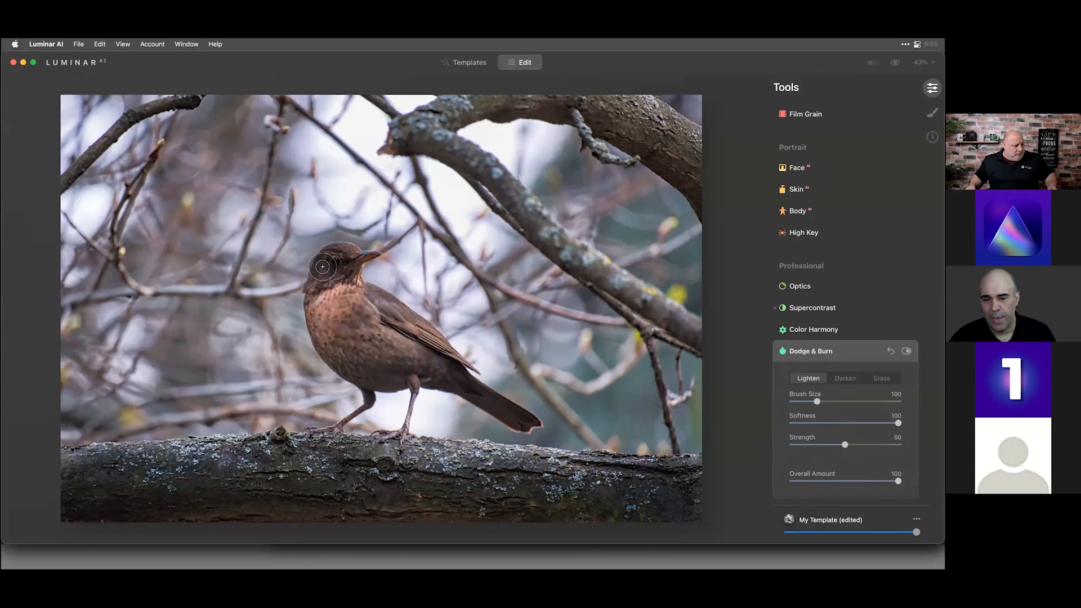
{"action": "mouse_move", "coordinate": [897, 482]}
{"action": "left_mouse_down"}
{"action": "mouse_move", "coordinate": [759, 466]}
{"action": "mouse_move", "coordinate": [860, 491]}
{"action": "left_mouse_up"}
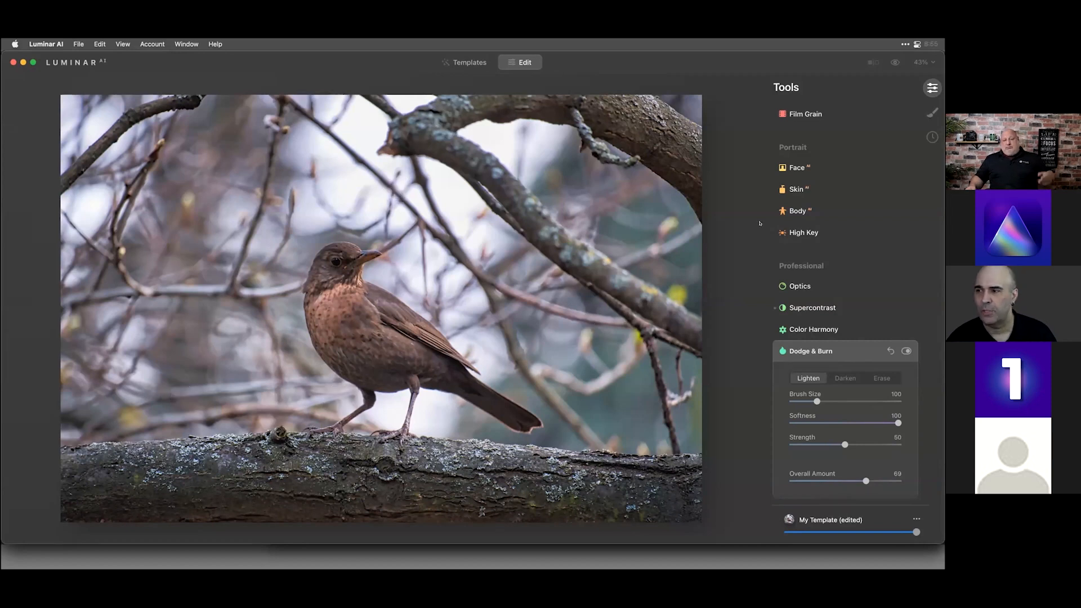
Add a Basic local adjustment with a Gradient Mask across the upper half of the bird photo at Exposure -1.27.
{"action": "left_click", "coordinate": [933, 112]}
{"action": "left_click", "coordinate": [901, 89]}
{"action": "left_click", "coordinate": [900, 97]}
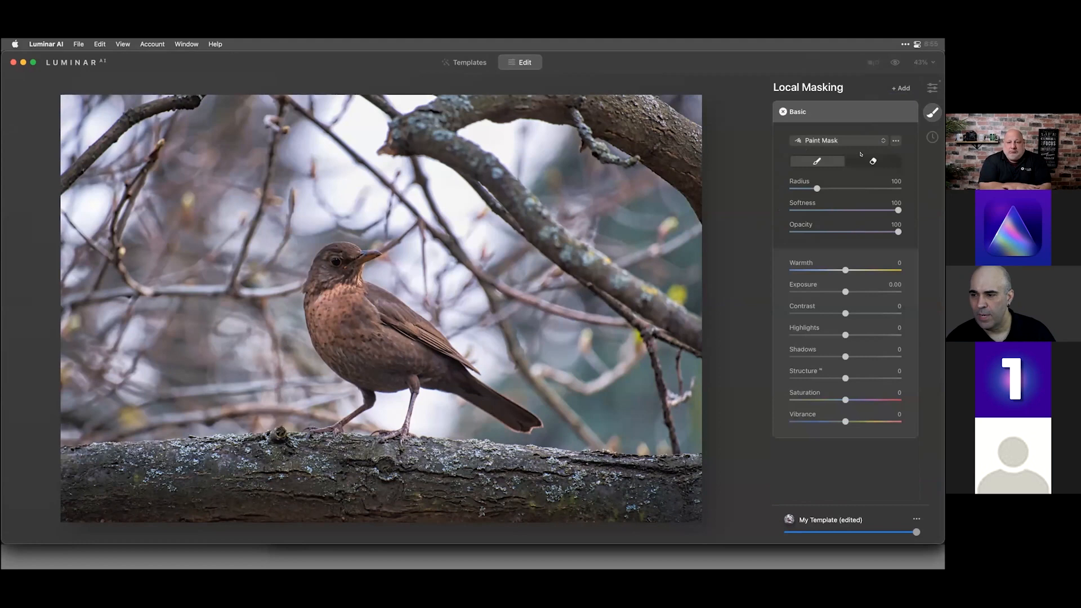
{"action": "left_click", "coordinate": [831, 140]}
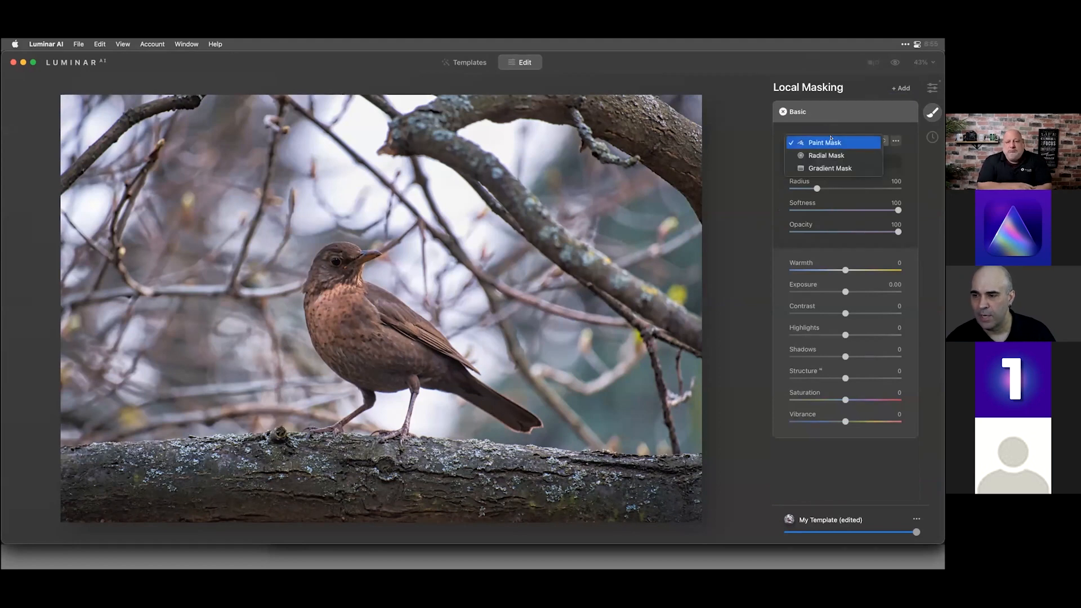
{"action": "left_click", "coordinate": [830, 168]}
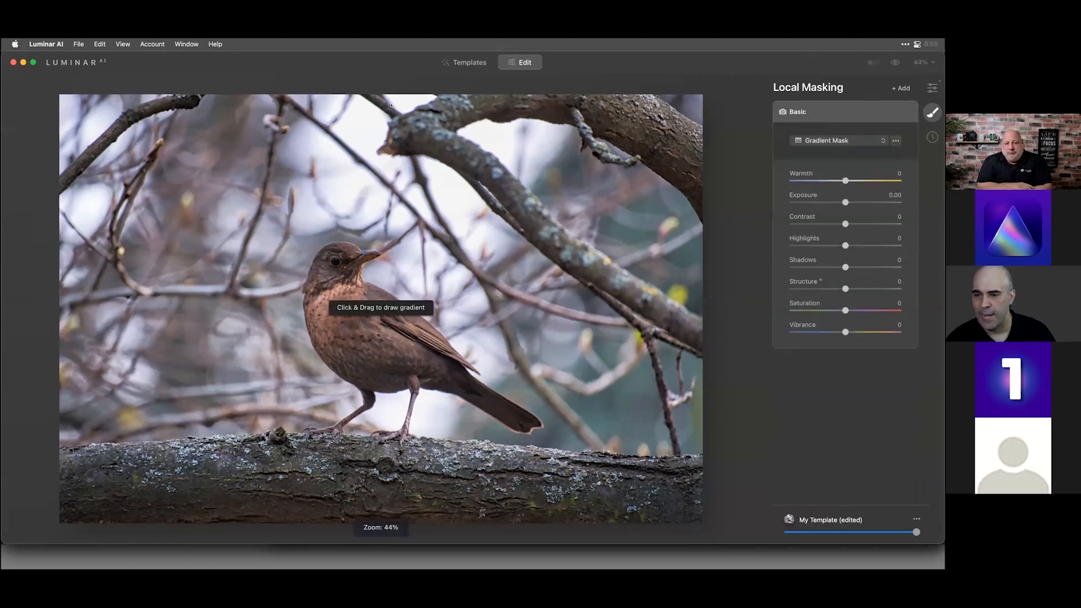
{"action": "mouse_move", "coordinate": [391, 105]}
{"action": "left_mouse_down"}
{"action": "mouse_move", "coordinate": [399, 258]}
{"action": "mouse_move", "coordinate": [385, 351]}
{"action": "left_mouse_up"}
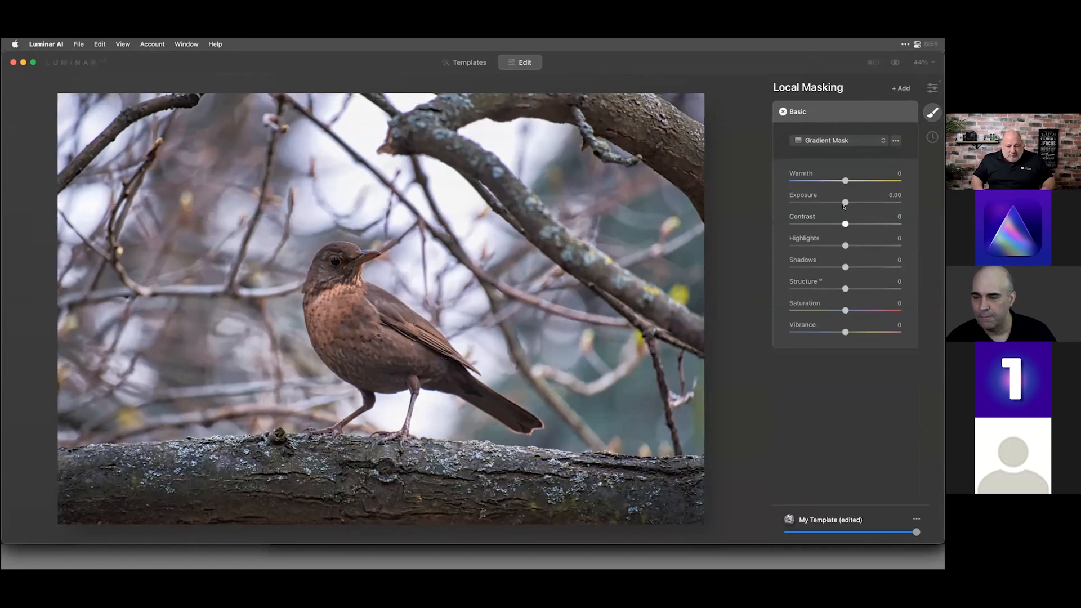
{"action": "mouse_move", "coordinate": [838, 202]}
{"action": "left_mouse_down"}
{"action": "mouse_move", "coordinate": [808, 205]}
{"action": "mouse_move", "coordinate": [823, 201]}
{"action": "left_mouse_up"}
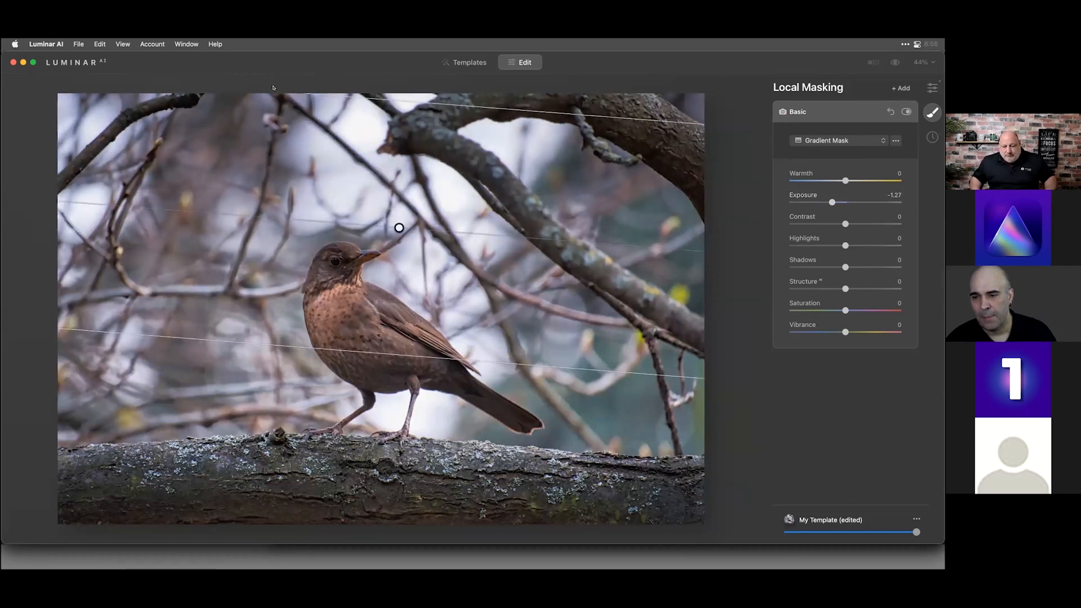
{"action": "mouse_move", "coordinate": [381, 240]}
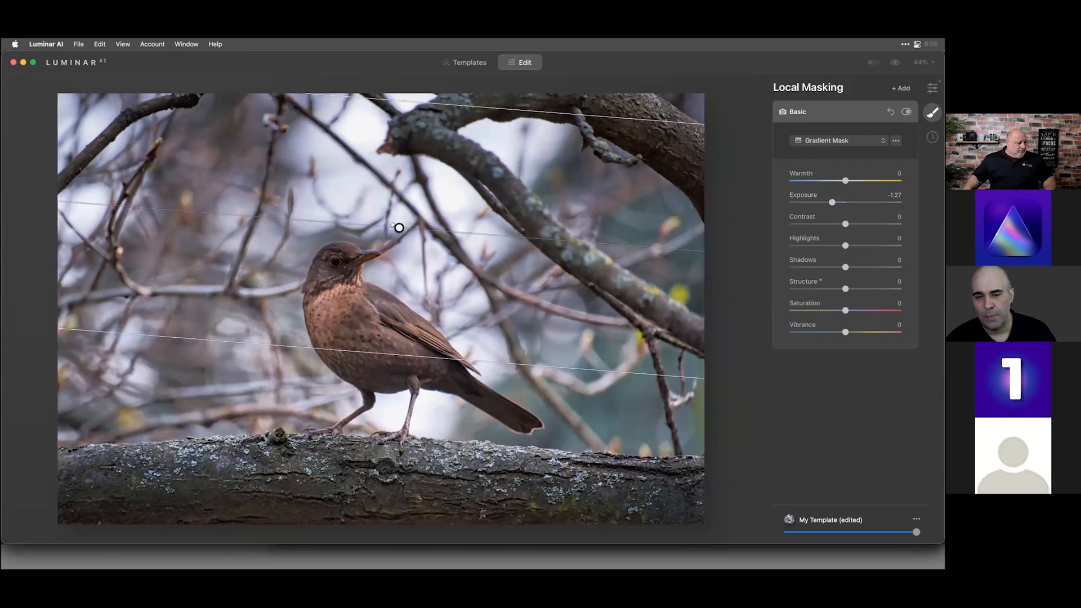
{"action": "mouse_move", "coordinate": [392, 225]}
{"action": "left_mouse_down"}
{"action": "mouse_move", "coordinate": [391, 285]}
{"action": "mouse_move", "coordinate": [404, 233]}
{"action": "left_mouse_up"}
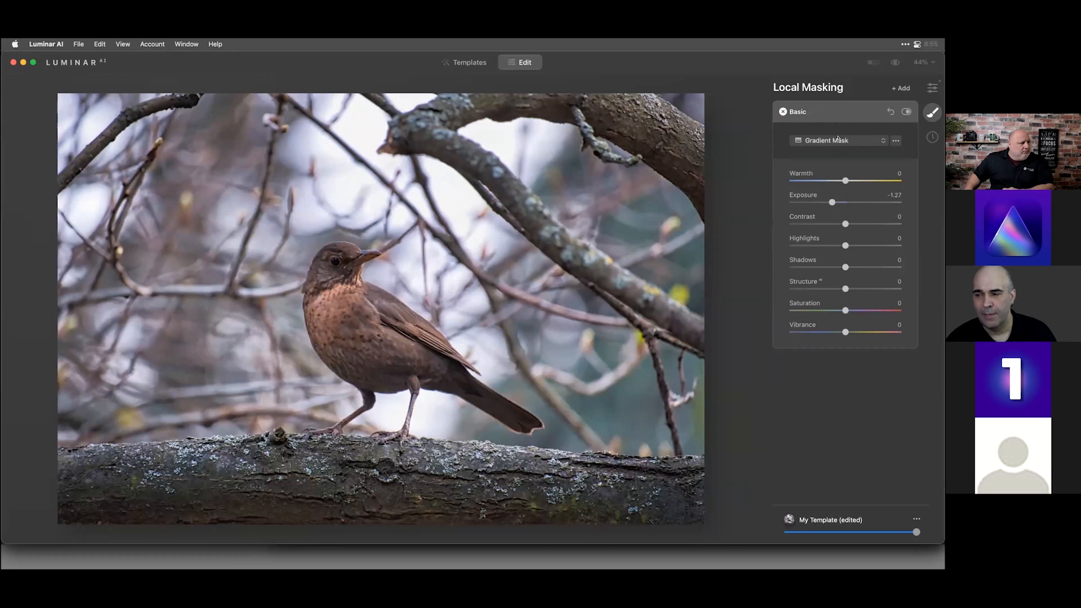
Set the gradient adjustment's Warmth to -33, Shadows to -39 and Highlights to 37.
{"action": "left_click", "coordinate": [838, 140]}
{"action": "left_click", "coordinate": [844, 177]}
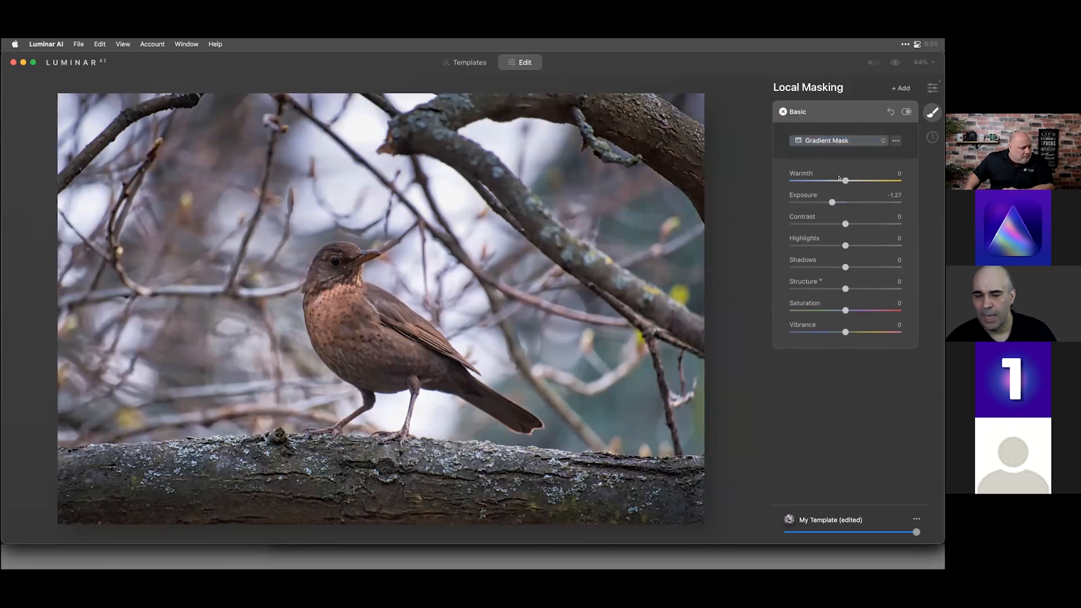
{"action": "left_click_drag", "start_coordinate": [846, 181], "coordinate": [827, 180]}
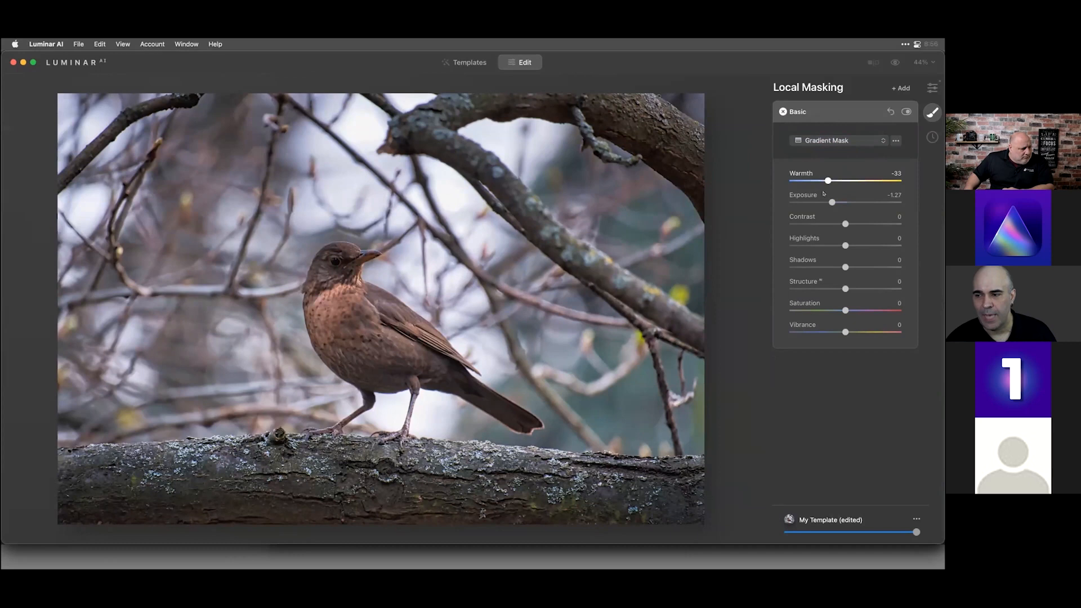
{"action": "left_click_drag", "start_coordinate": [846, 267], "coordinate": [818, 280]}
{"action": "left_click_drag", "start_coordinate": [850, 246], "coordinate": [867, 246]}
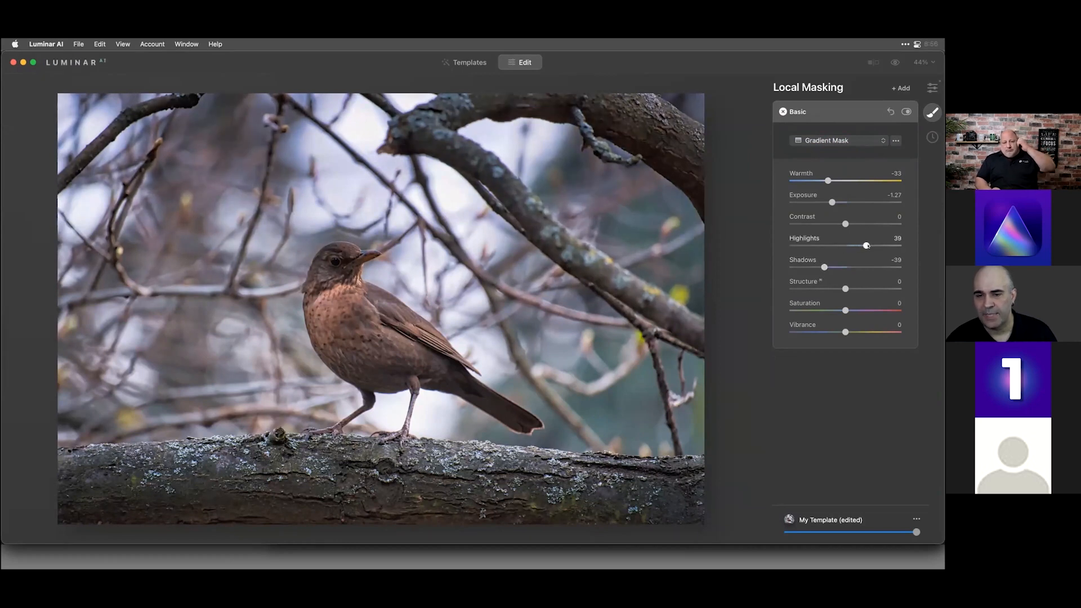
Erase the gradient adjustment from the bird's head using Paint Mask at Radius 100.
{"action": "left_click", "coordinate": [852, 141]}
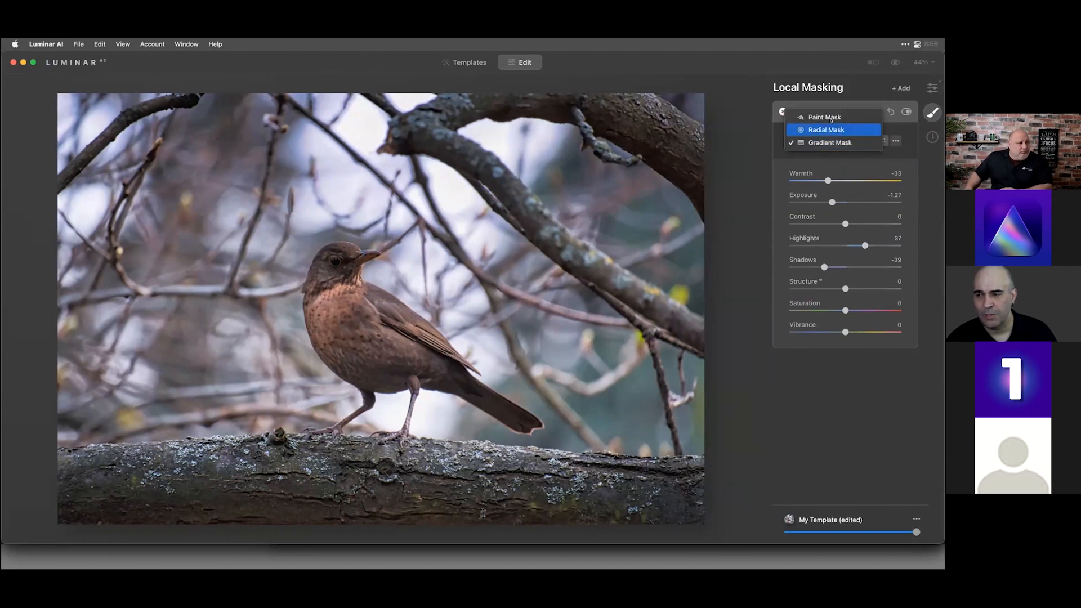
{"action": "left_click", "coordinate": [828, 117]}
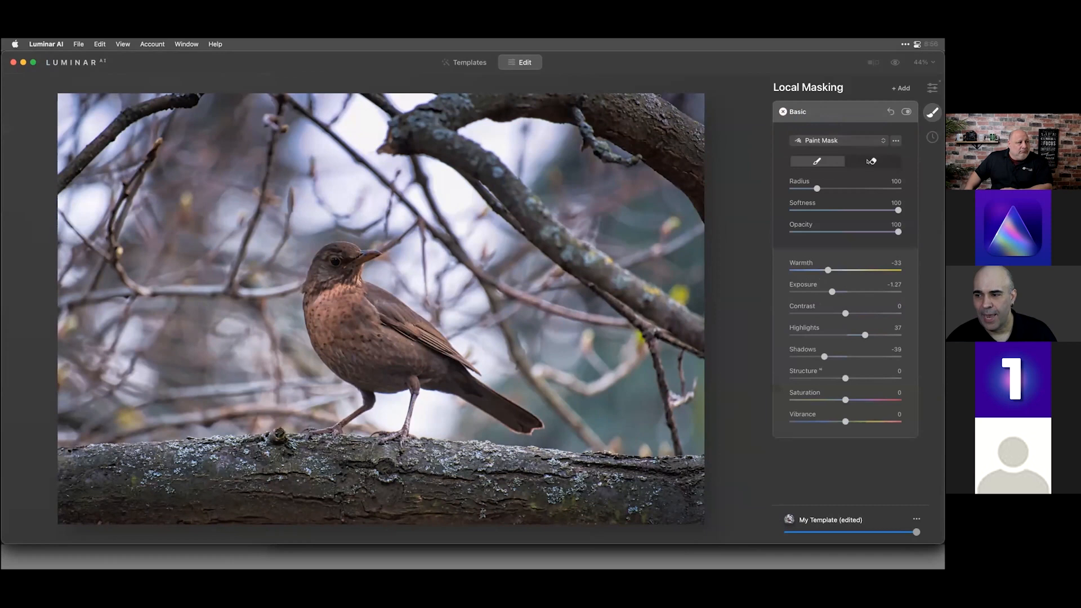
{"action": "left_click", "coordinate": [870, 161]}
{"action": "left_click", "coordinate": [321, 261]}
{"action": "mouse_move", "coordinate": [322, 260]}
{"action": "left_mouse_down"}
{"action": "mouse_move", "coordinate": [321, 290]}
{"action": "mouse_move", "coordinate": [325, 255]}
{"action": "left_mouse_up"}
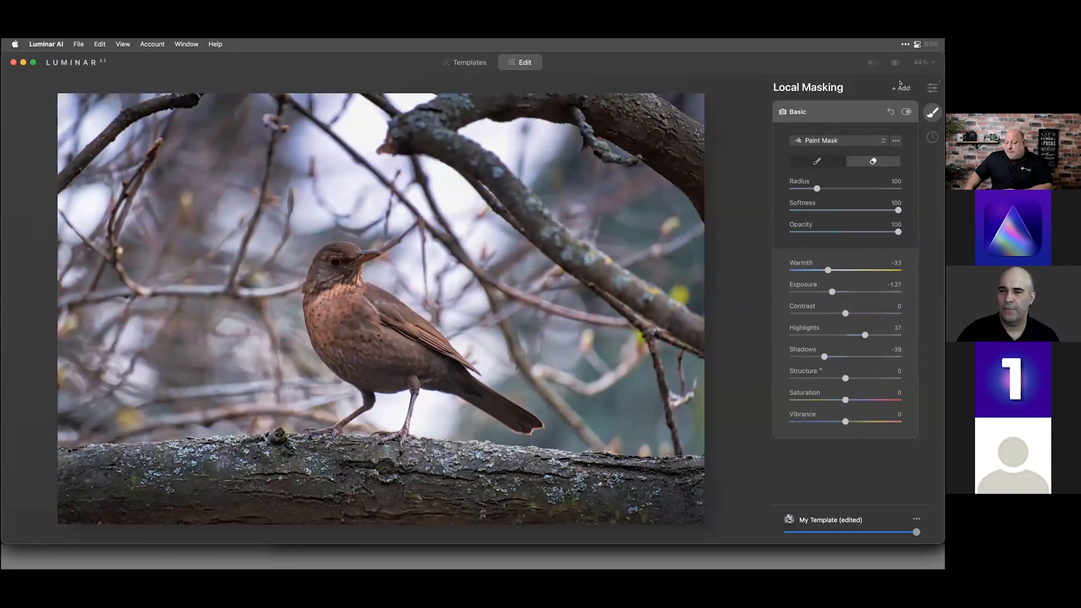
Compare the bird photo before and after editing, and apply the edits to return it to Lightroom Classic.
{"action": "left_click", "coordinate": [896, 63]}
{"action": "left_click", "coordinate": [894, 62]}
{"action": "left_click", "coordinate": [894, 62]}
{"action": "left_click", "coordinate": [895, 61]}
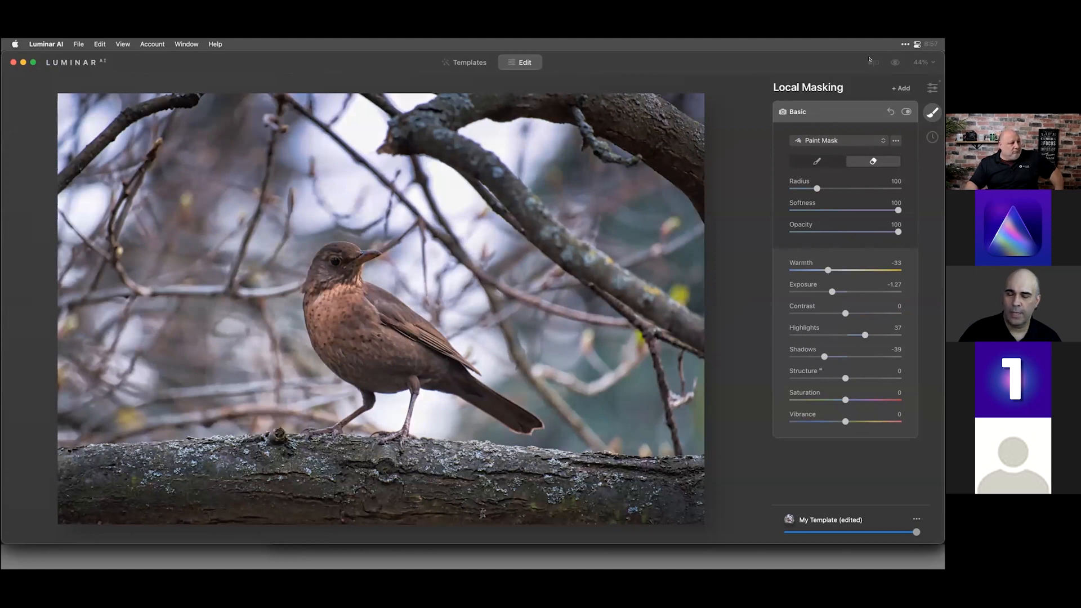
{"action": "left_click", "coordinate": [843, 112]}
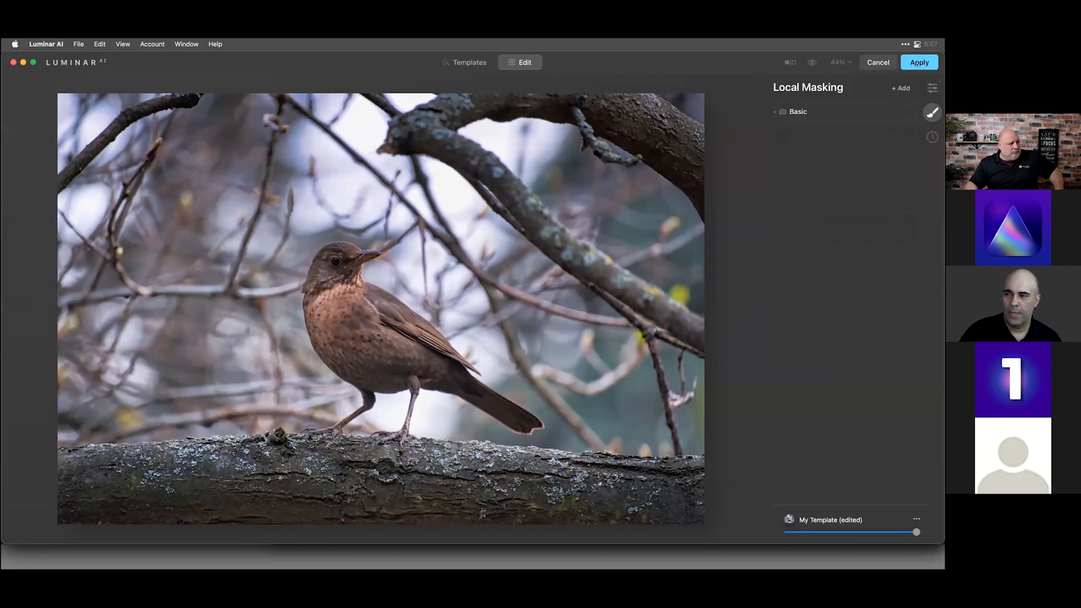
{"action": "left_click", "coordinate": [918, 63]}
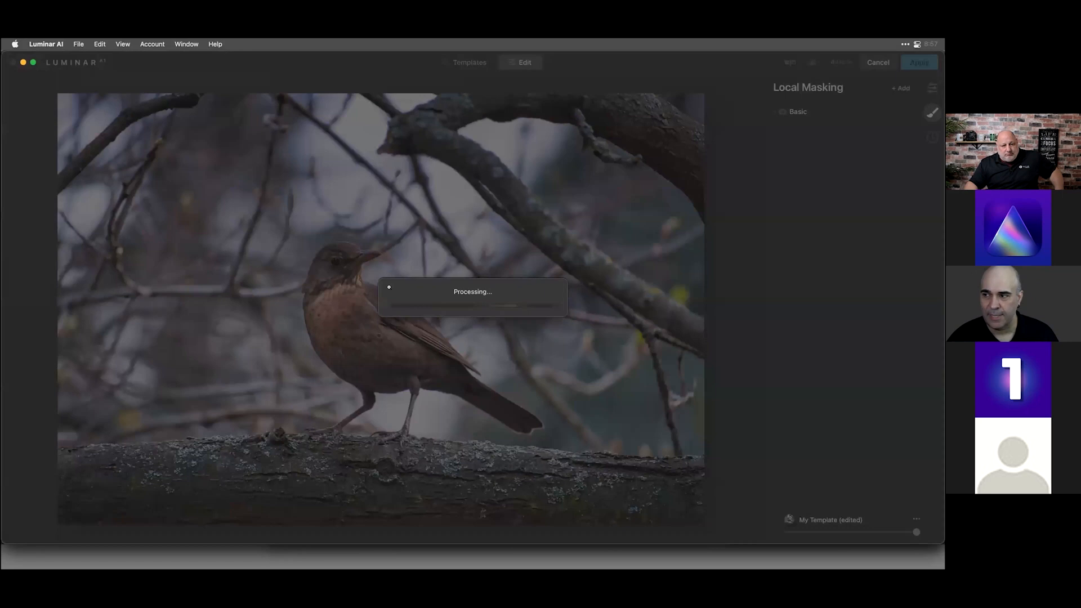
In Lightroom Classic, select the train yard photo DSCF7069.raf and open it as a Smart Object in Photoshop.
{"action": "key", "text": "super+Tab"}
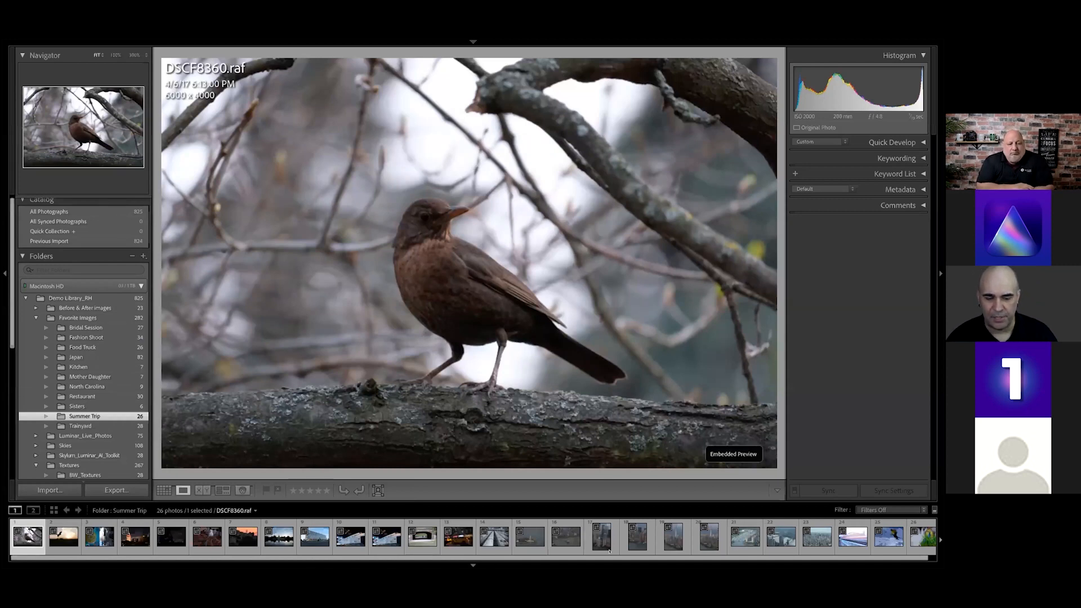
{"action": "left_click", "coordinate": [530, 539]}
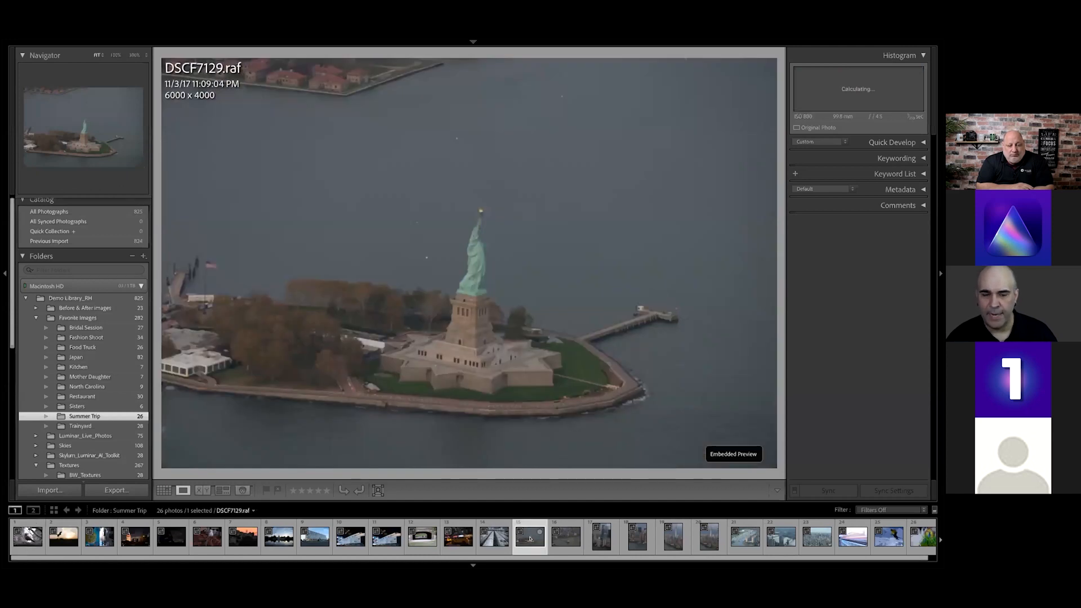
{"action": "left_click", "coordinate": [494, 538]}
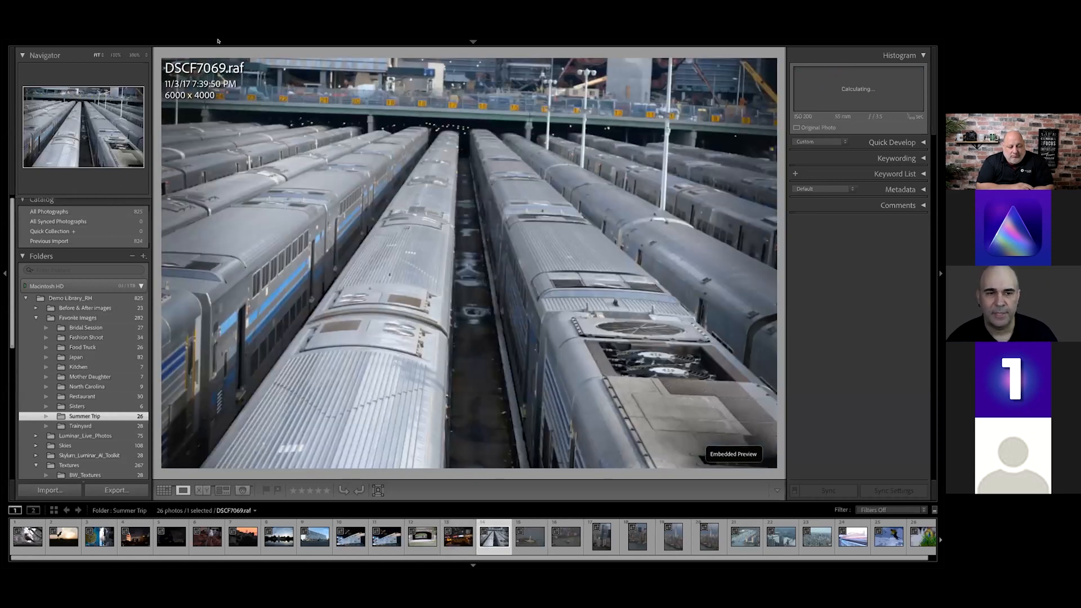
{"action": "left_click", "coordinate": [183, 44]}
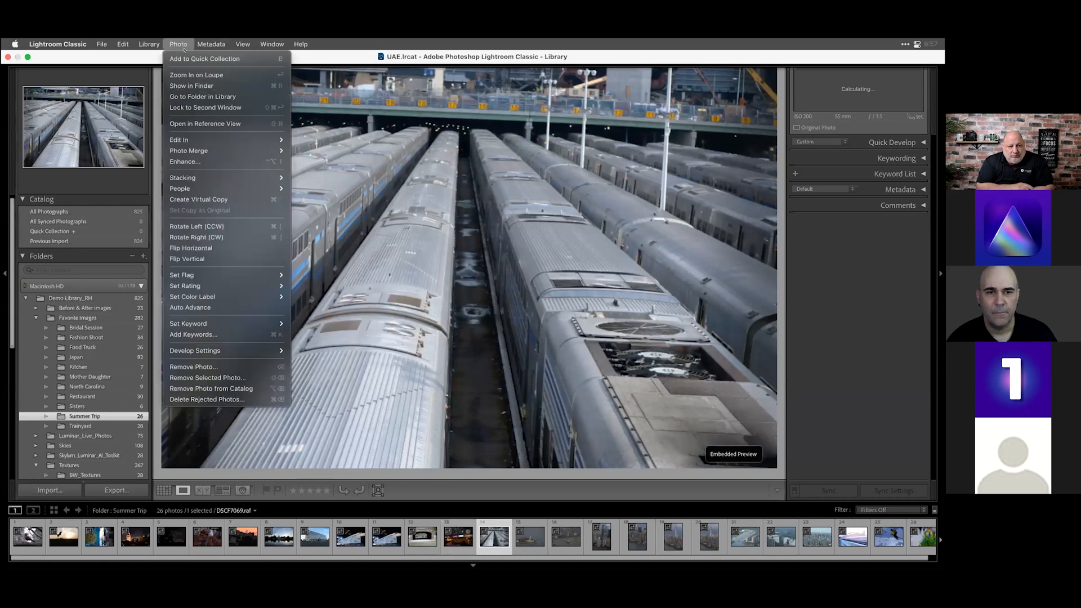
{"action": "mouse_move", "coordinate": [200, 137]}
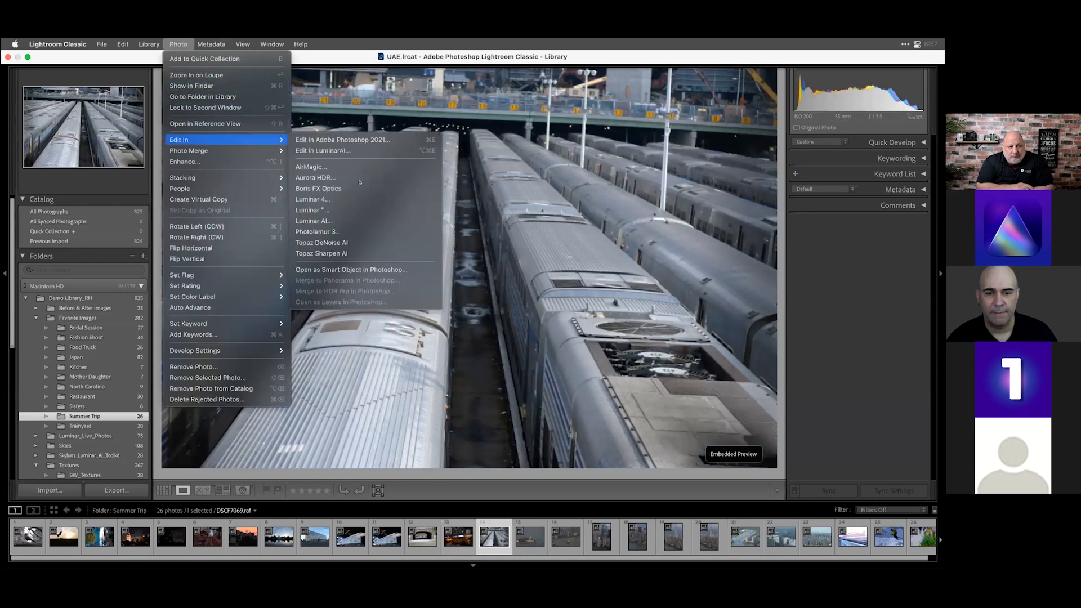
{"action": "left_click", "coordinate": [372, 269]}
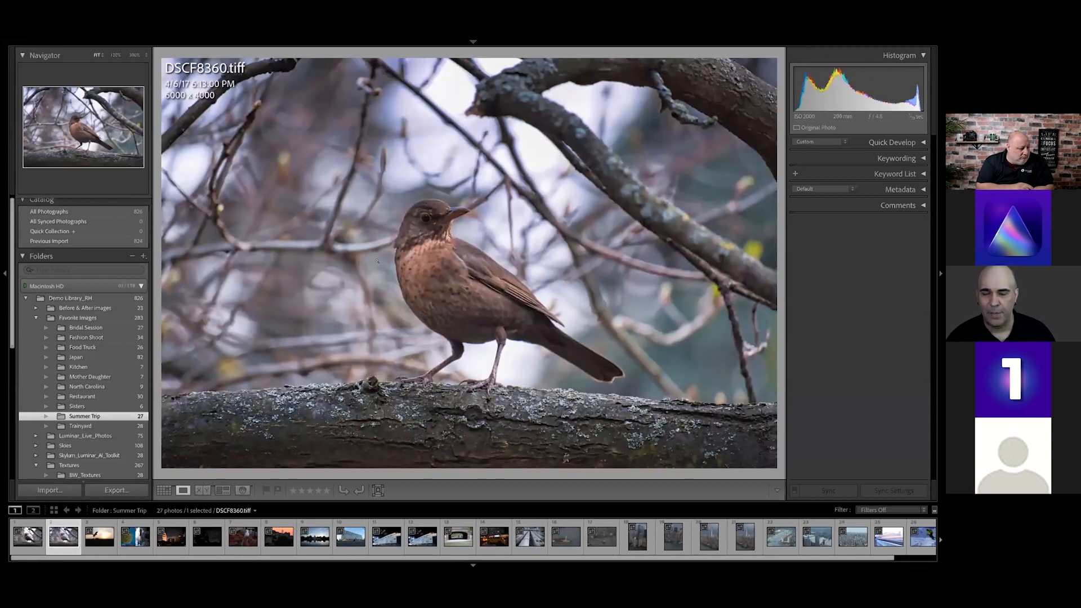
Switch to Photoshop, open the DSCF7069 smart object's contents in Camera Raw and enable profile corrections under Optics.
{"action": "key", "text": "super+Tab"}
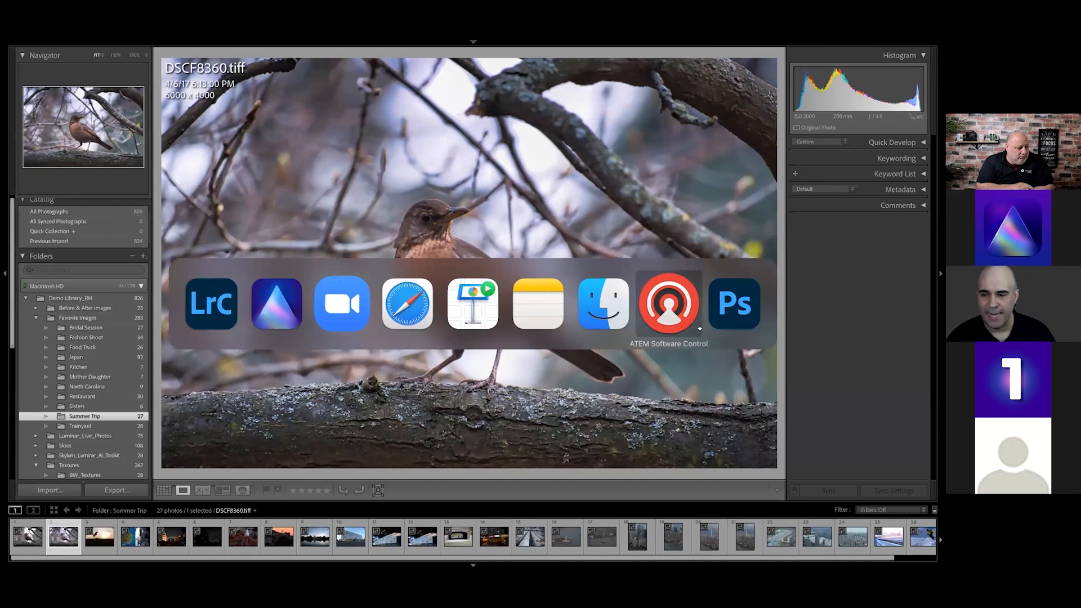
{"action": "left_click", "coordinate": [753, 321]}
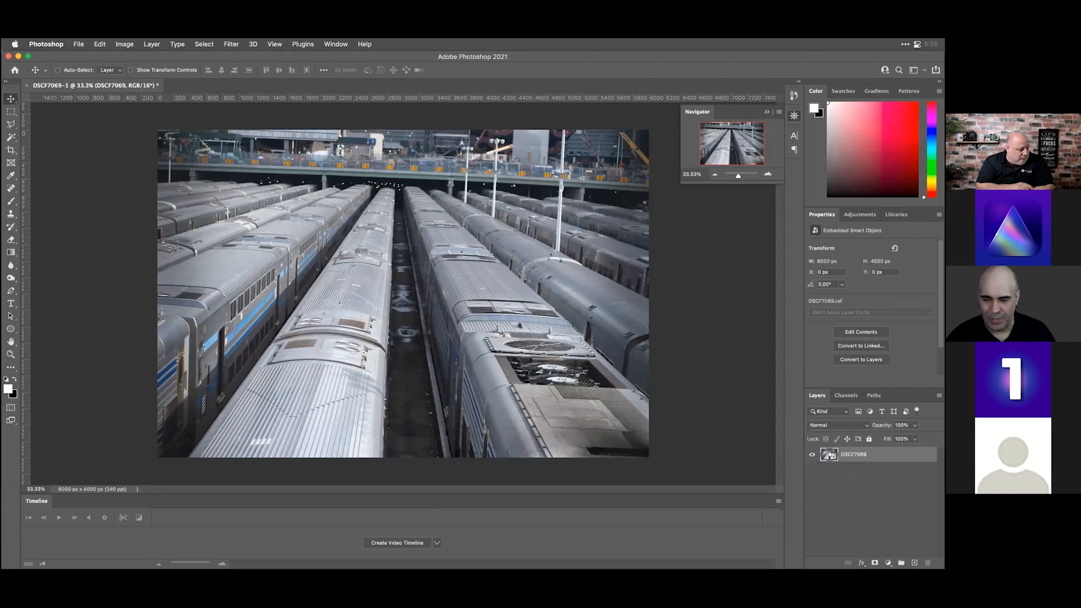
{"action": "double_click", "coordinate": [830, 455]}
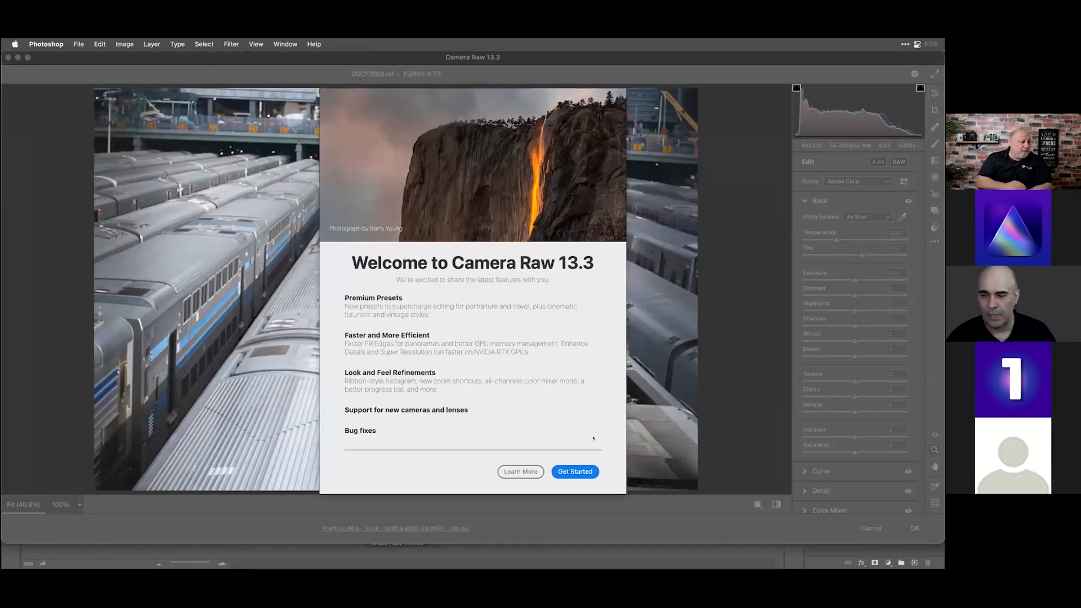
{"action": "left_click", "coordinate": [575, 471]}
{"action": "scroll", "coordinate": [832, 467], "scroll_direction": "down", "scroll_amount": 3}
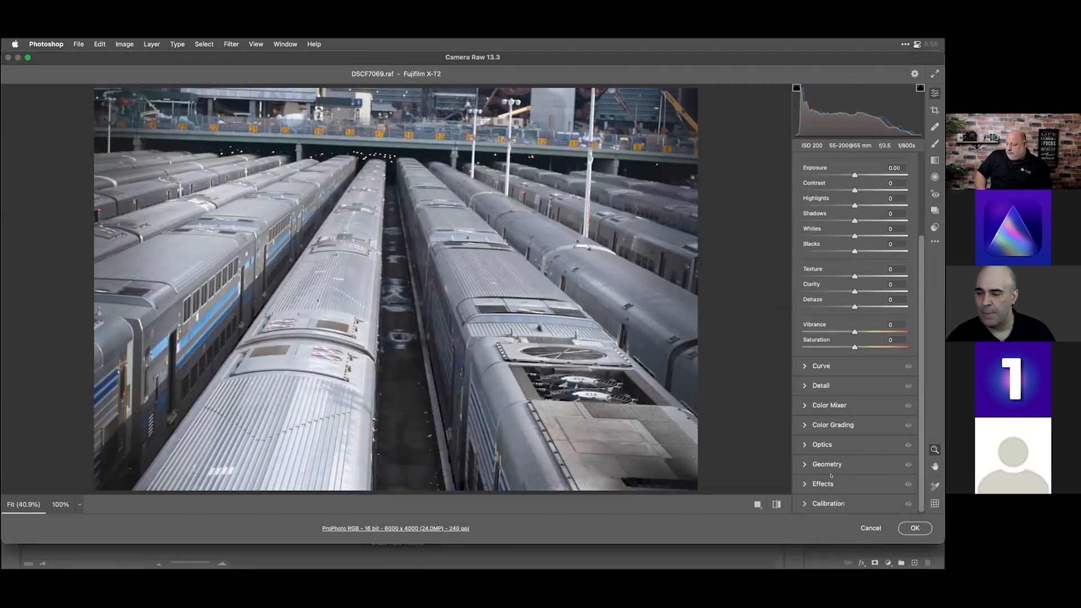
{"action": "left_click", "coordinate": [805, 445]}
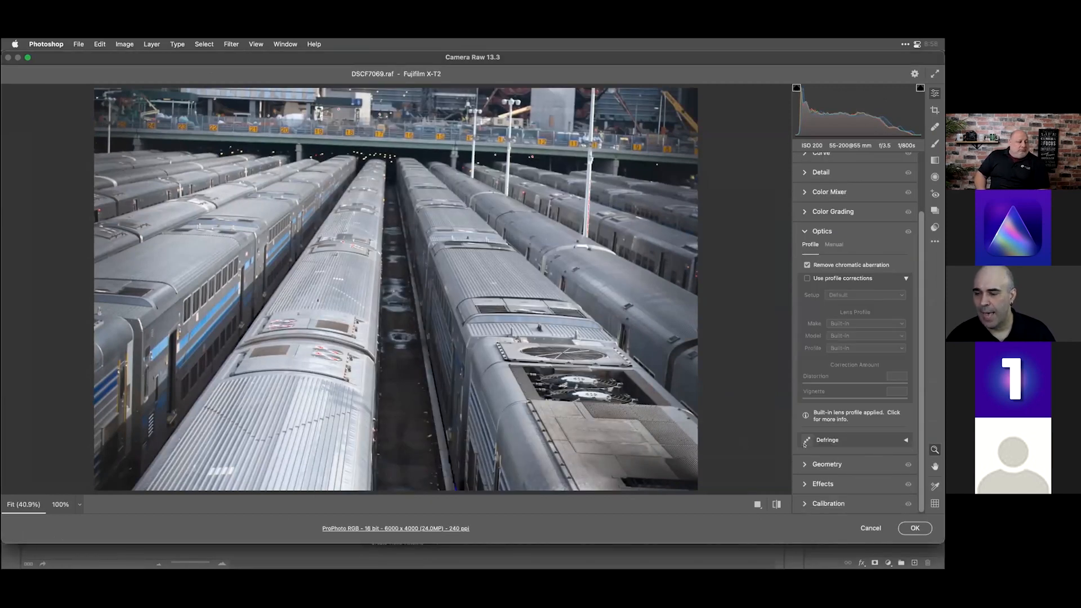
{"action": "left_click", "coordinate": [806, 278]}
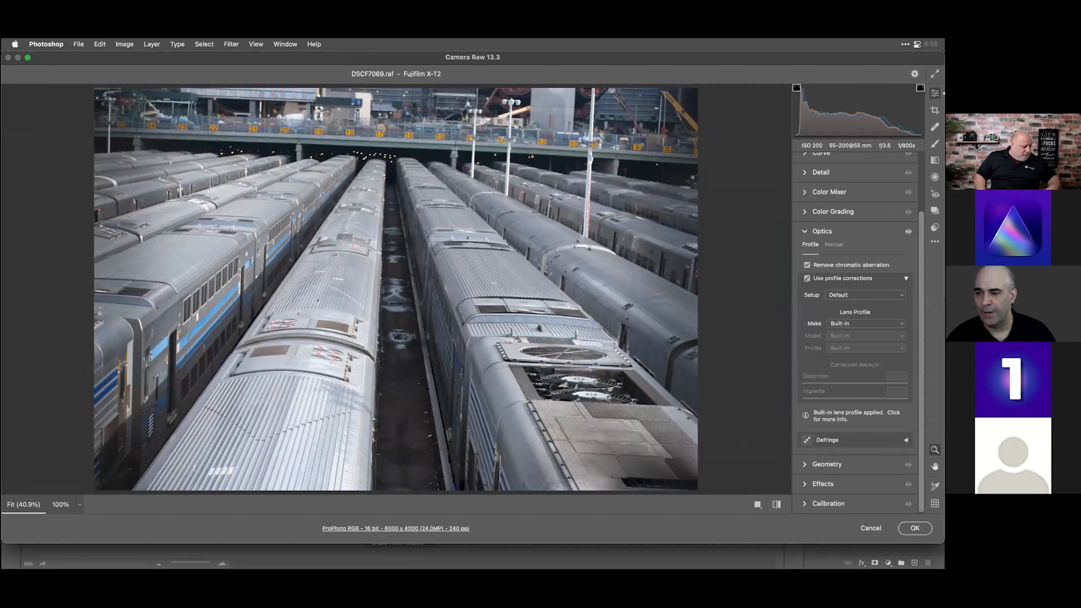
Try the Auto adjustment on the train yard photo and undo it.
{"action": "scroll", "coordinate": [813, 303], "scroll_direction": "up", "scroll_amount": 1}
{"action": "scroll", "coordinate": [812, 301], "scroll_direction": "up", "scroll_amount": 5}
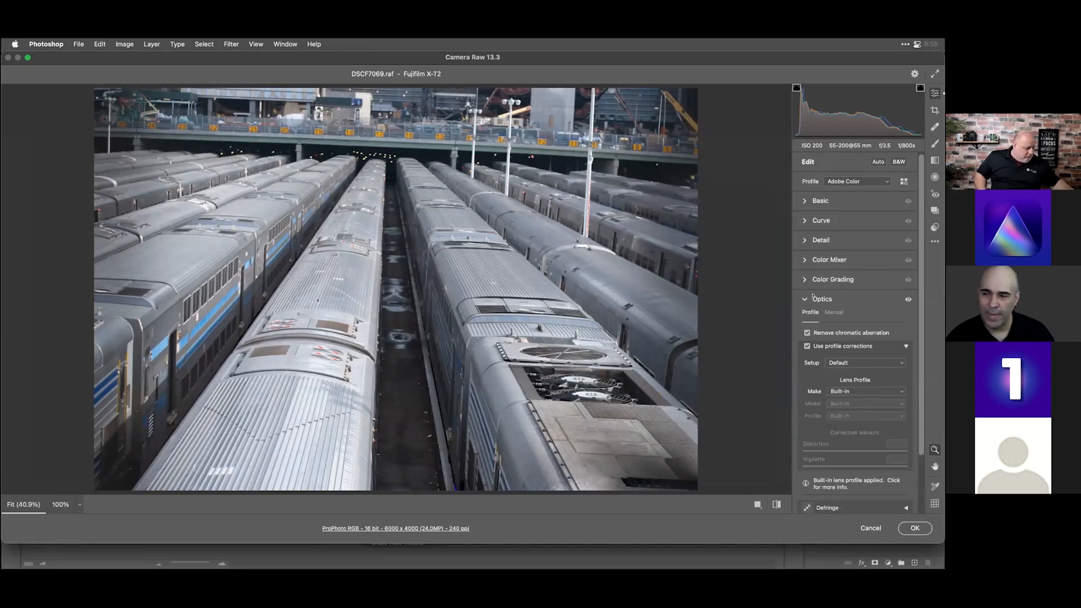
{"action": "left_click", "coordinate": [872, 161]}
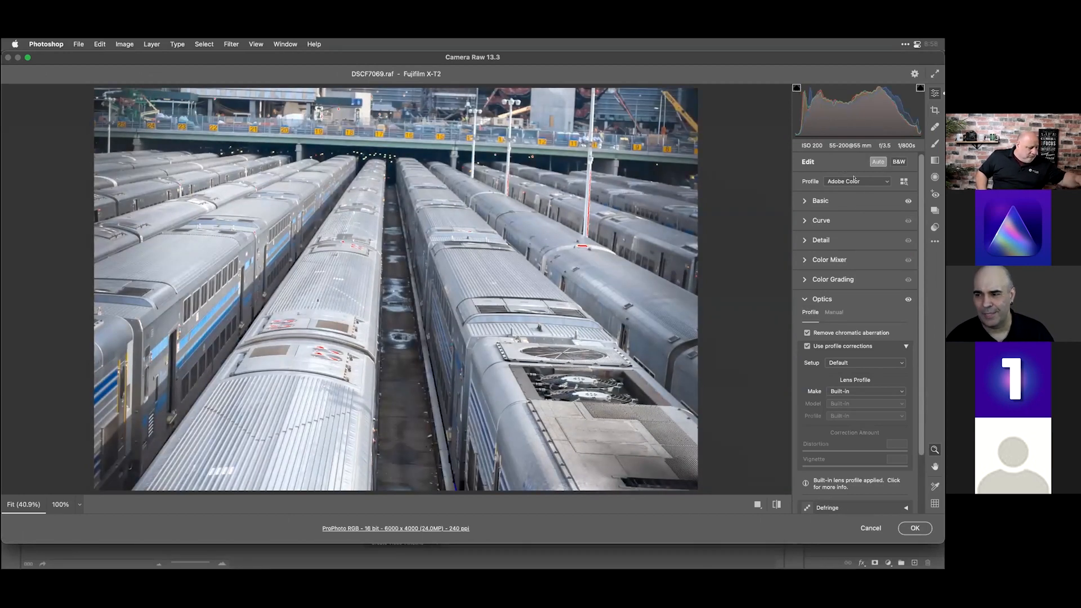
{"action": "key", "text": "super+z"}
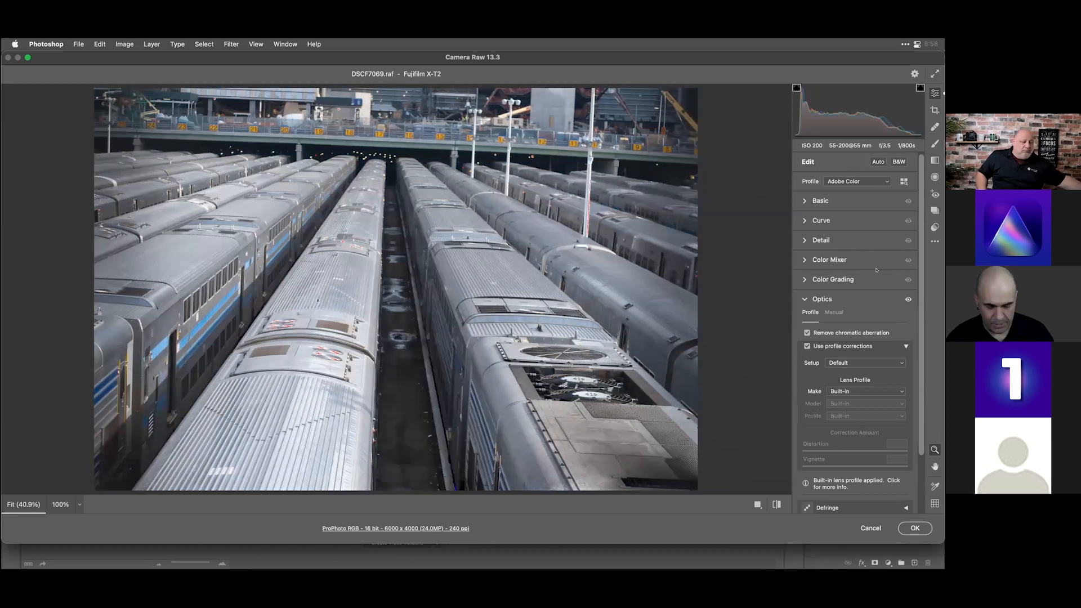
Accept the Camera Raw corrections and send the smart object to Luminar AI, opening its Edit tools.
{"action": "left_click", "coordinate": [915, 528]}
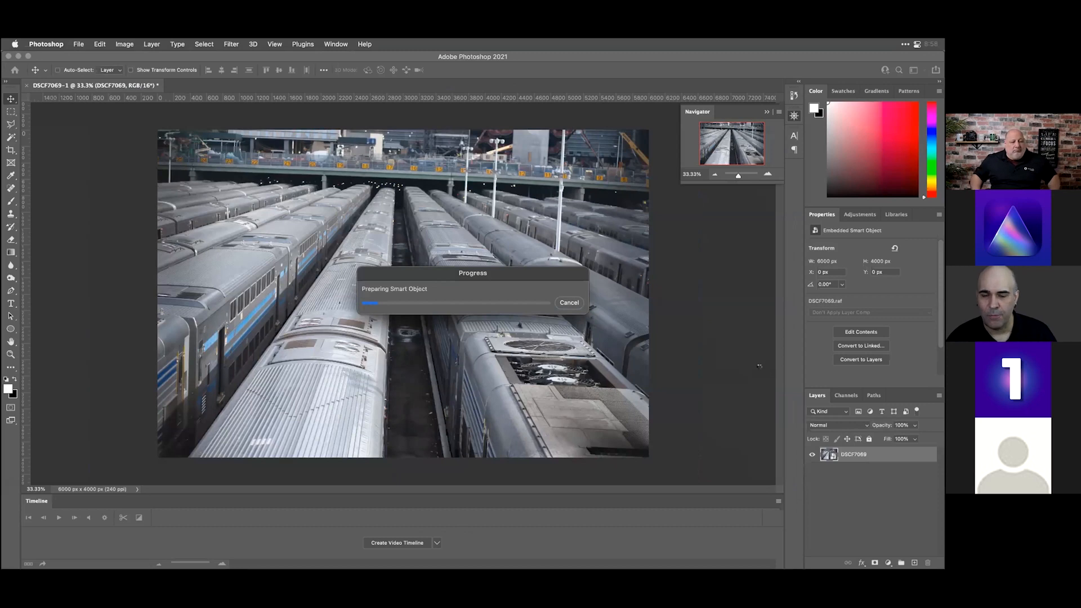
{"action": "left_click", "coordinate": [228, 43]}
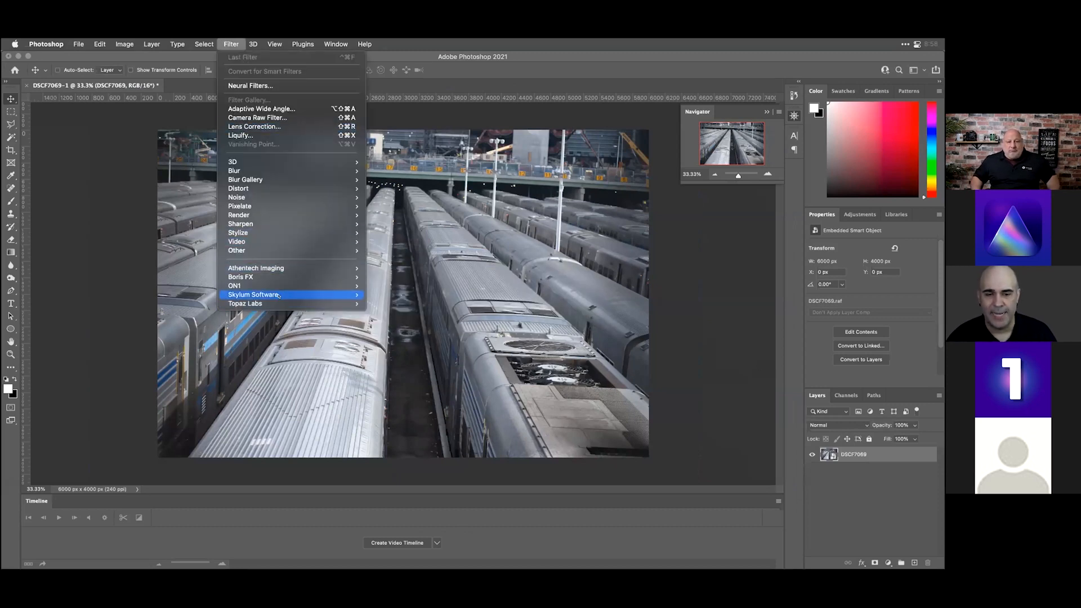
{"action": "mouse_move", "coordinate": [278, 299]}
{"action": "left_click", "coordinate": [427, 320]}
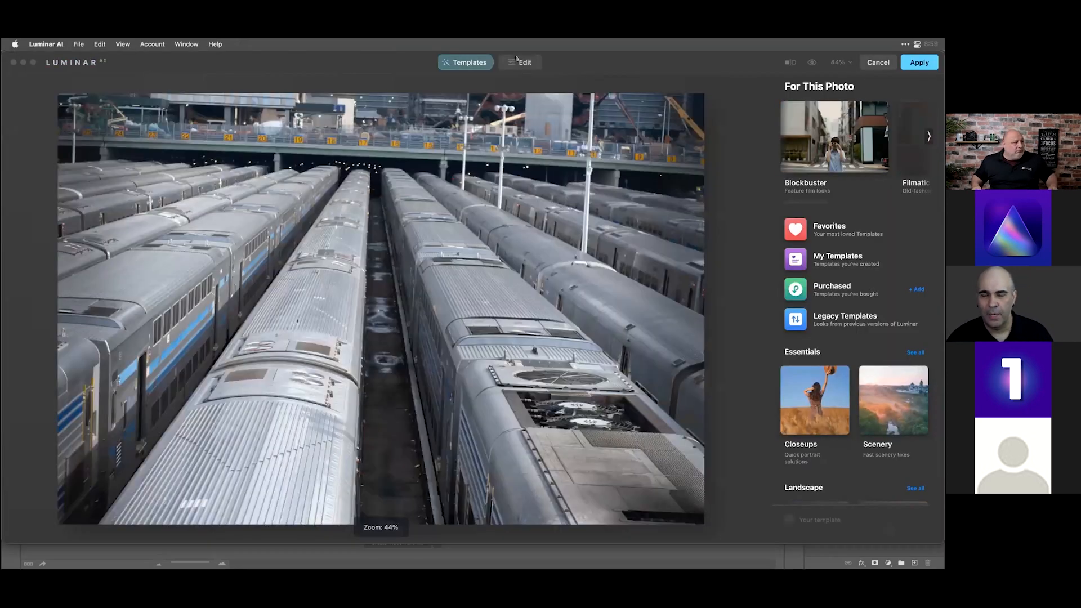
{"action": "left_click", "coordinate": [517, 60]}
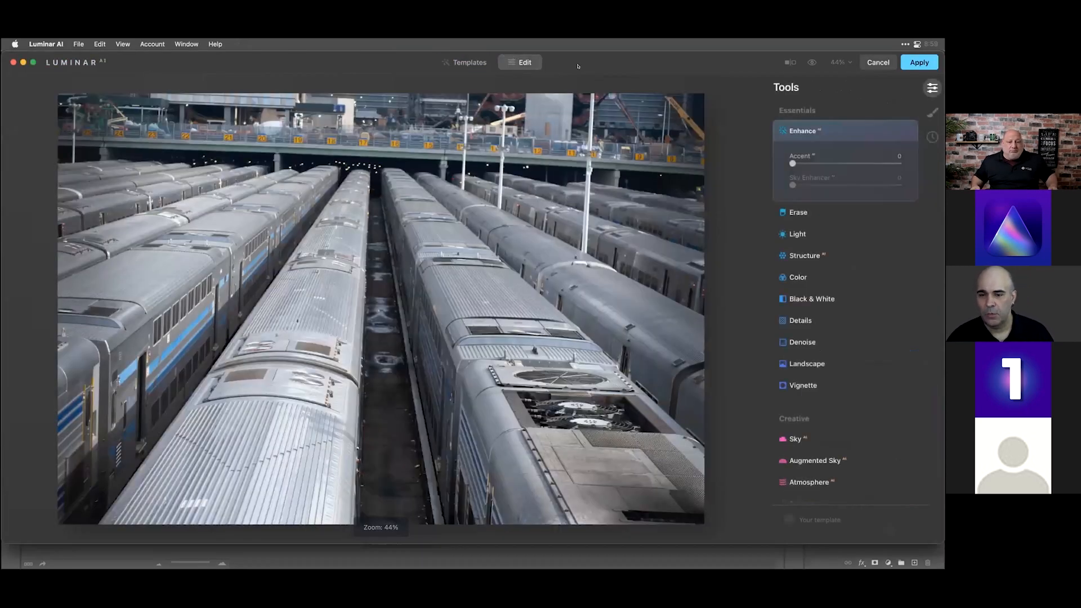
Enhance the train yard photo with Accent at 58 and set the Structure amount to 46.
{"action": "left_click_drag", "start_coordinate": [800, 163], "coordinate": [860, 162]}
{"action": "left_click", "coordinate": [854, 163]}
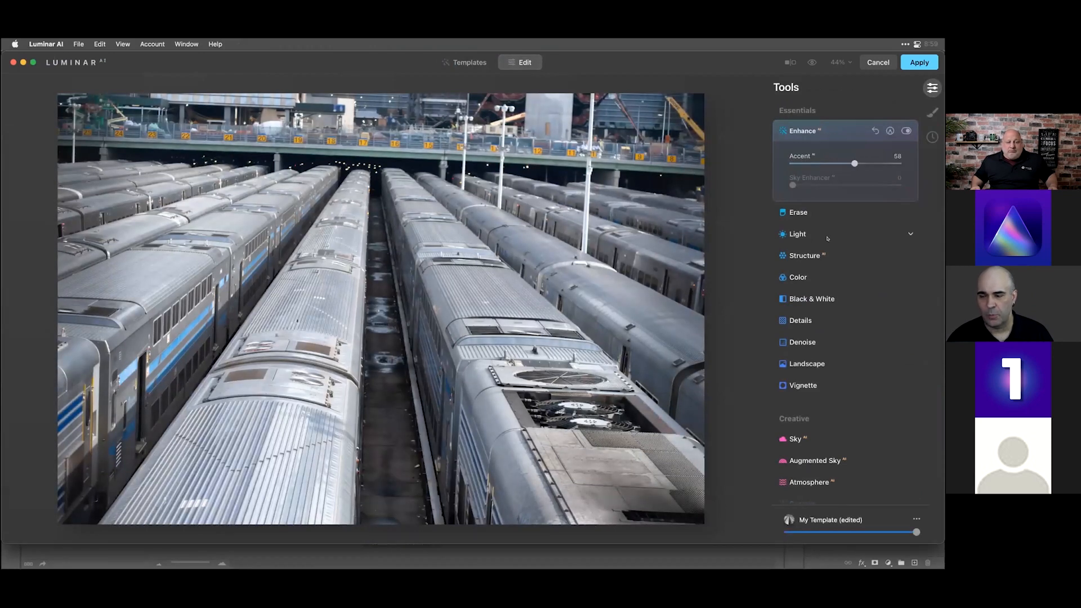
{"action": "left_click", "coordinate": [816, 250]}
{"action": "left_click_drag", "start_coordinate": [846, 227], "coordinate": [870, 227]}
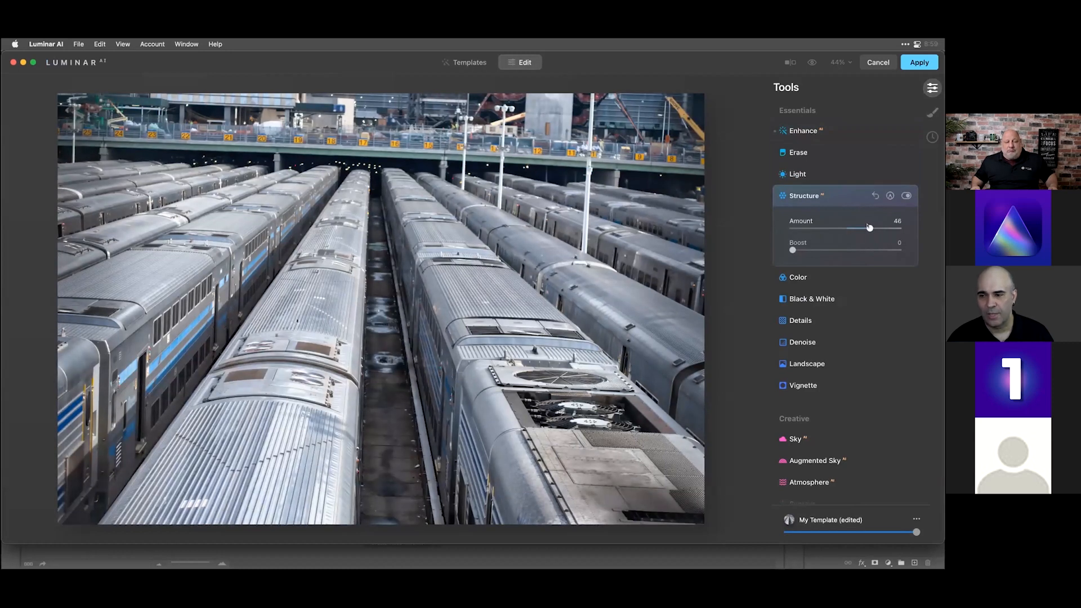
Set Medium Details to 52 in the Details tool.
{"action": "left_click", "coordinate": [810, 319]}
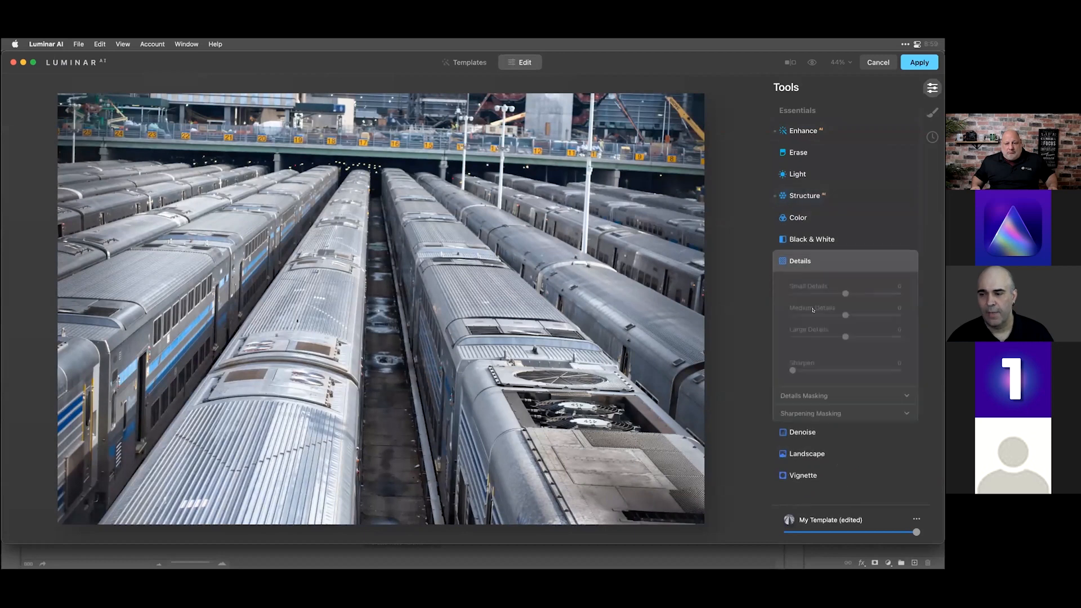
{"action": "left_click_drag", "start_coordinate": [845, 315], "coordinate": [877, 312]}
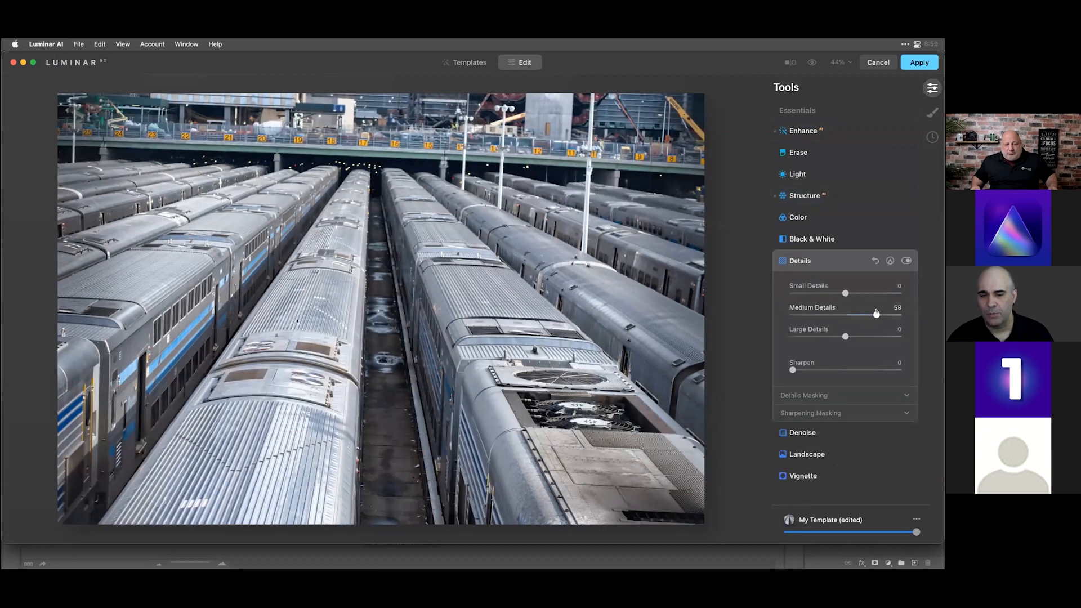
{"action": "left_click_drag", "start_coordinate": [799, 309], "coordinate": [875, 310]}
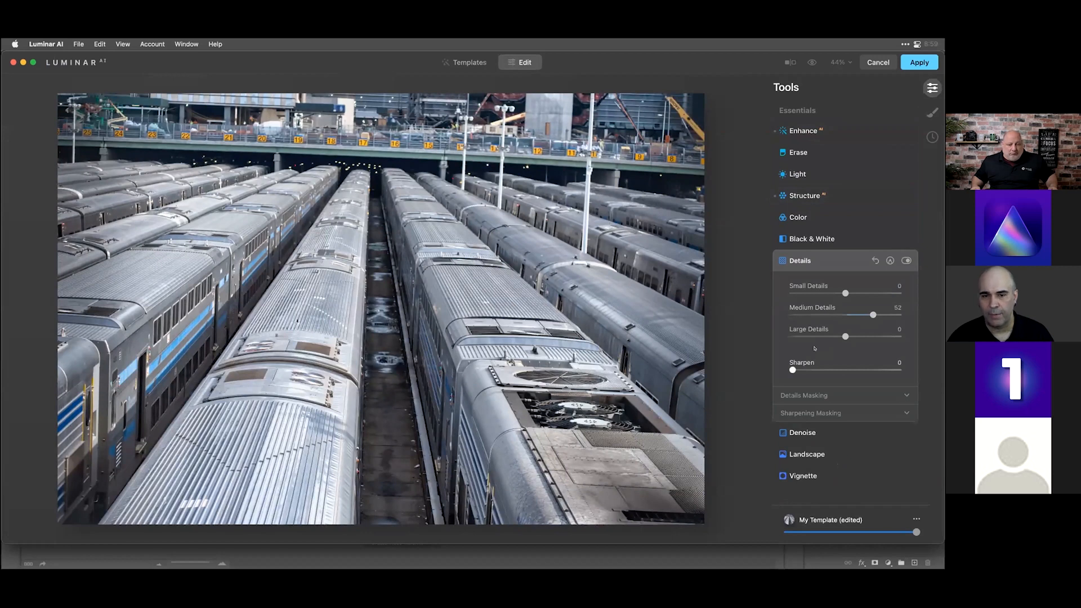
{"action": "left_click", "coordinate": [815, 258]}
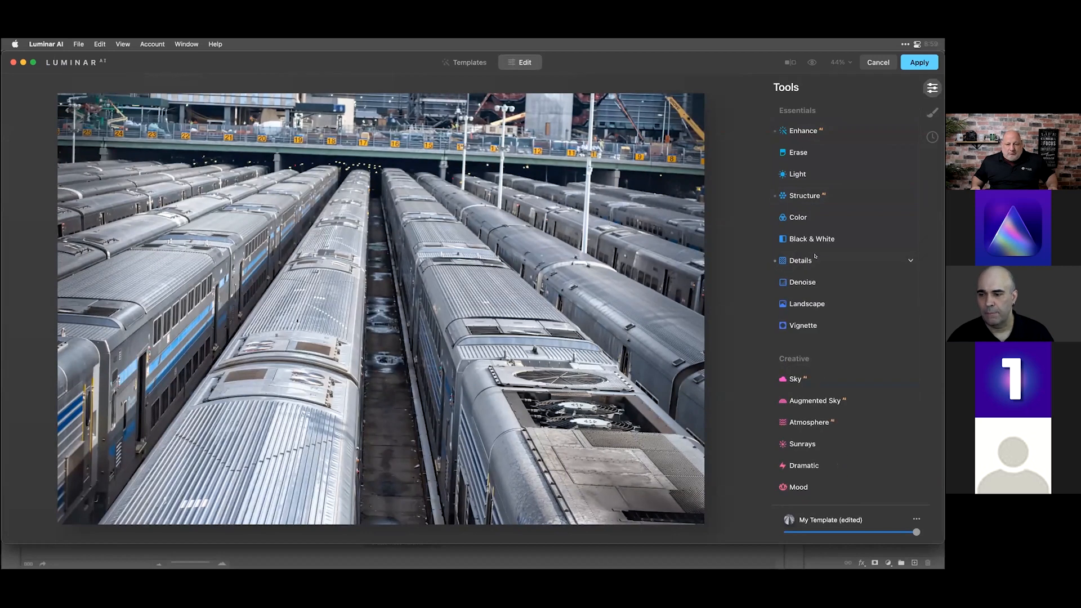
Apply the Color Punch Hot LUT in Mood with Amount 45, Contrast 36 and Saturation -35.
{"action": "scroll", "coordinate": [830, 308], "scroll_direction": "down", "scroll_amount": 3}
{"action": "left_click", "coordinate": [806, 394]}
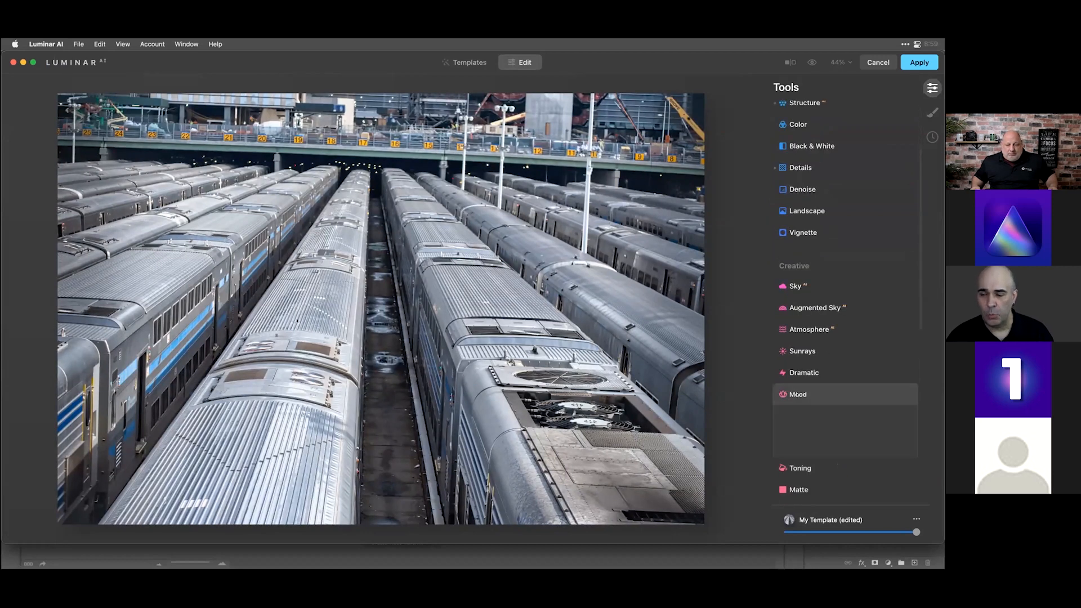
{"action": "scroll", "coordinate": [828, 316], "scroll_direction": "down", "scroll_amount": 5}
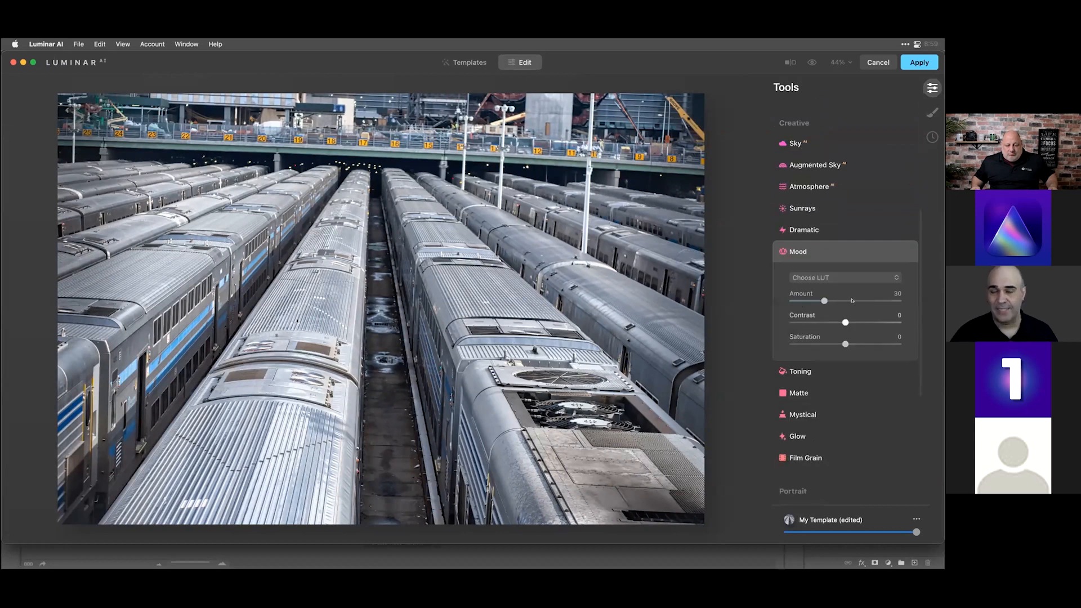
{"action": "left_click", "coordinate": [845, 279]}
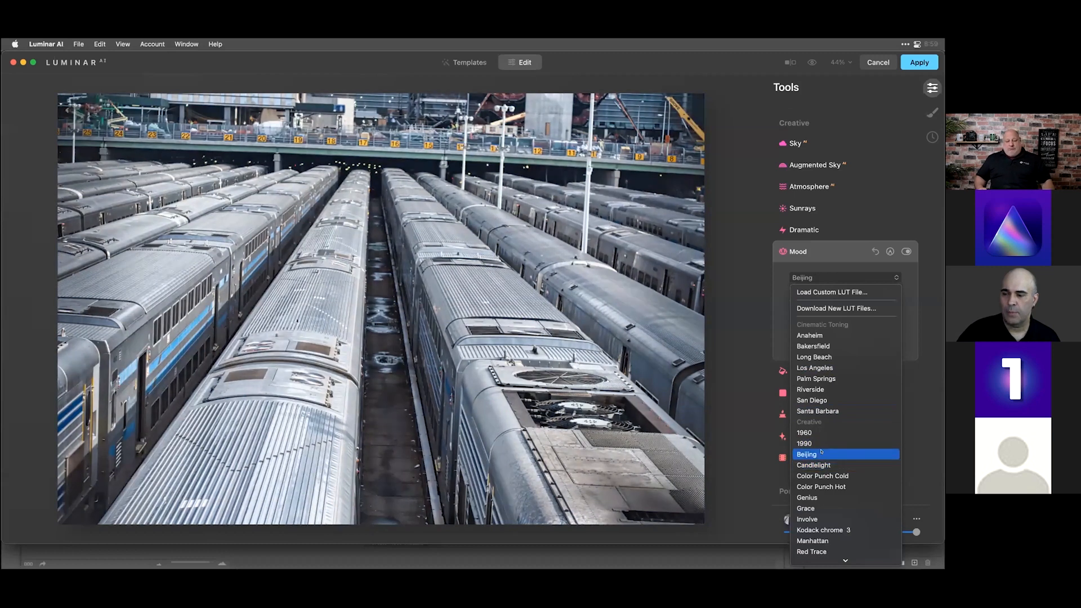
{"action": "left_click", "coordinate": [823, 485]}
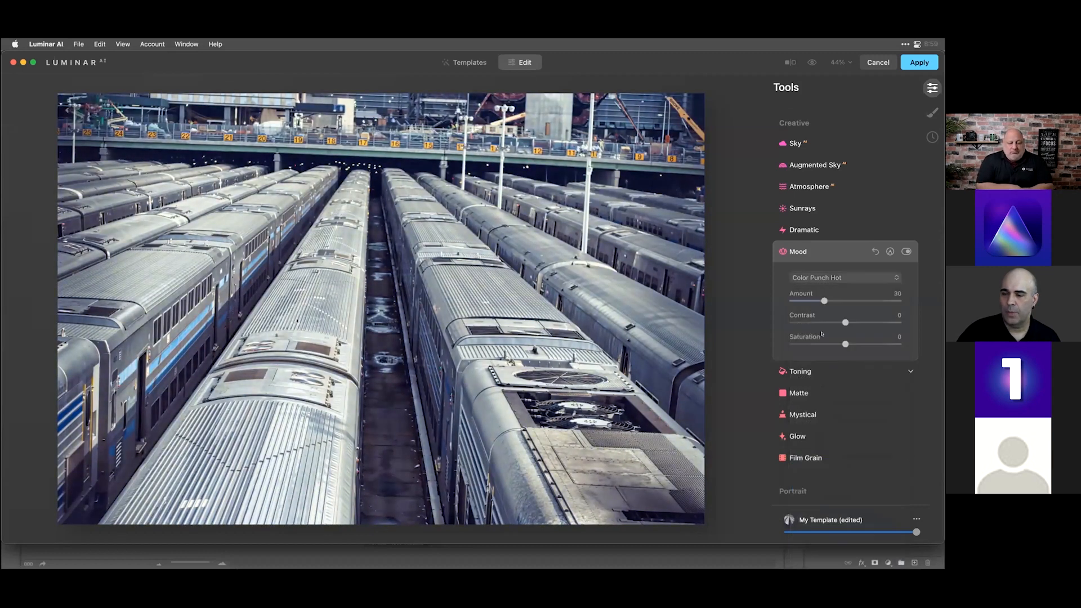
{"action": "left_click_drag", "start_coordinate": [824, 300], "coordinate": [826, 344]}
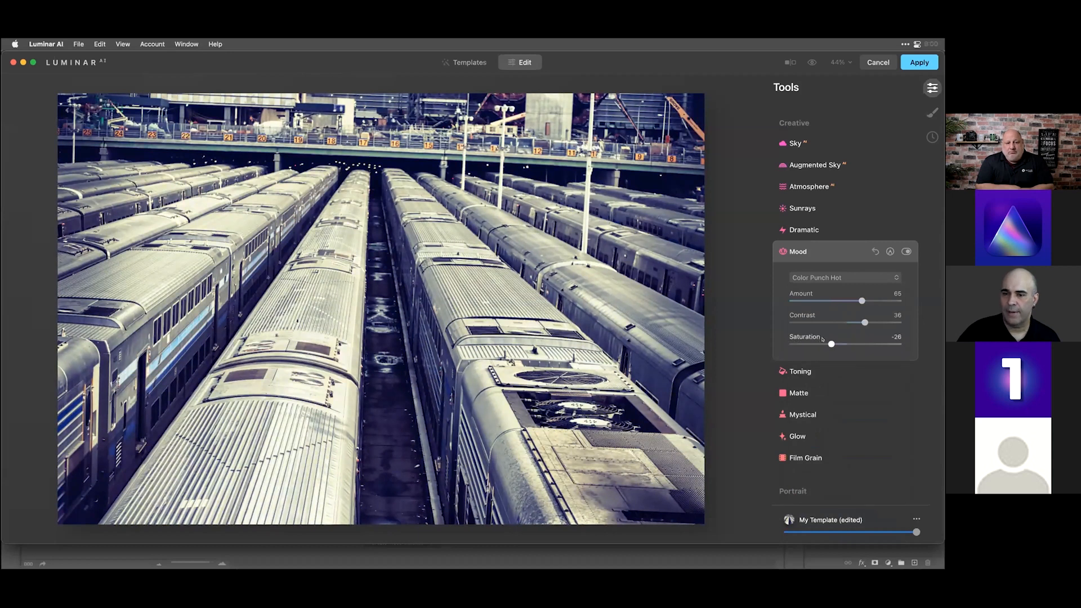
{"action": "left_click_drag", "start_coordinate": [862, 301], "coordinate": [841, 301]}
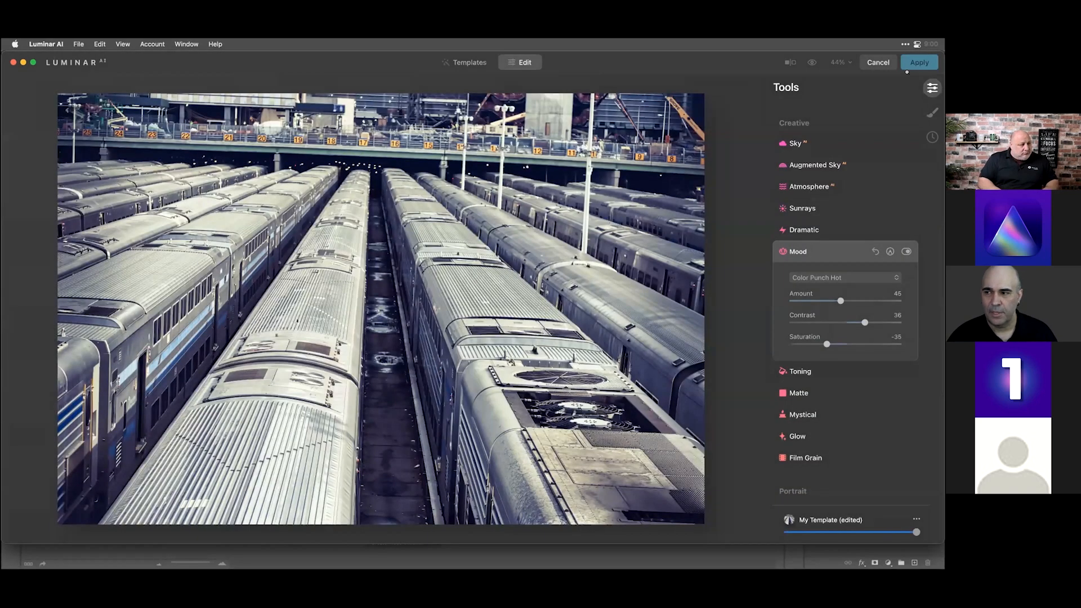
Apply the Luminar AI edits to the smart object and close the Photoshop document, saving its changes.
{"action": "left_click", "coordinate": [910, 64]}
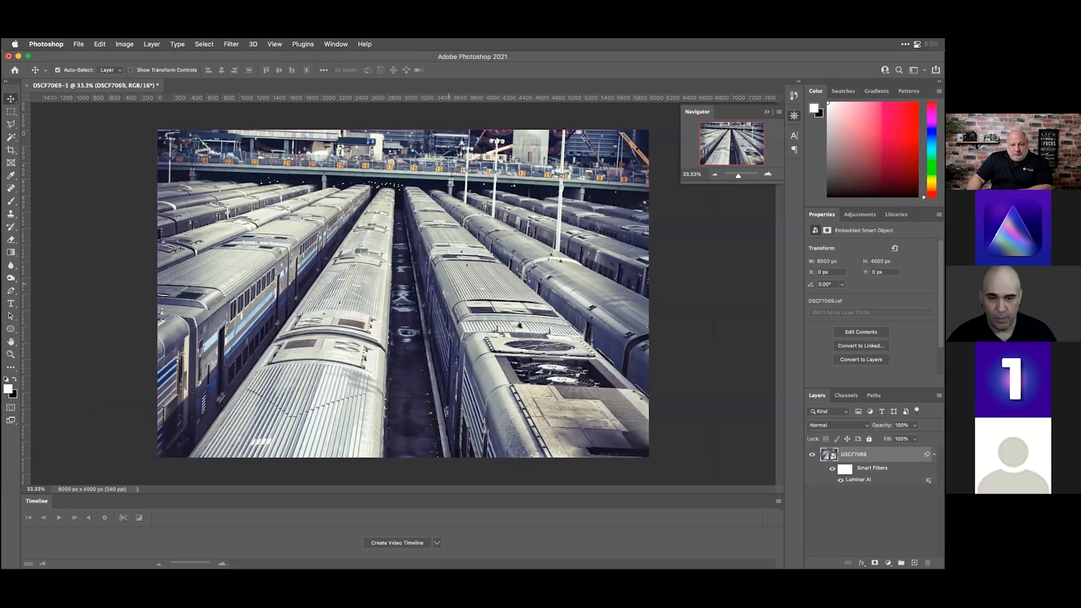
{"action": "key", "text": "super+w"}
{"action": "left_click", "coordinate": [477, 233]}
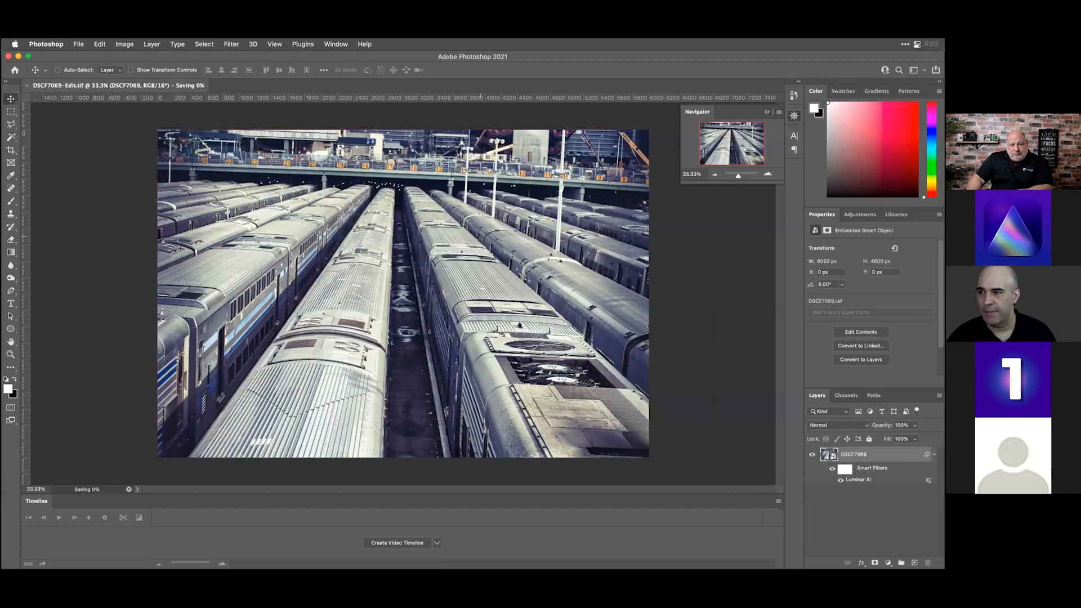
Switch to Lightroom Classic and open DSCF7069-Edit.tif in Adobe Photoshop 2021 using Edit Original.
{"action": "key", "text": "super+Tab"}
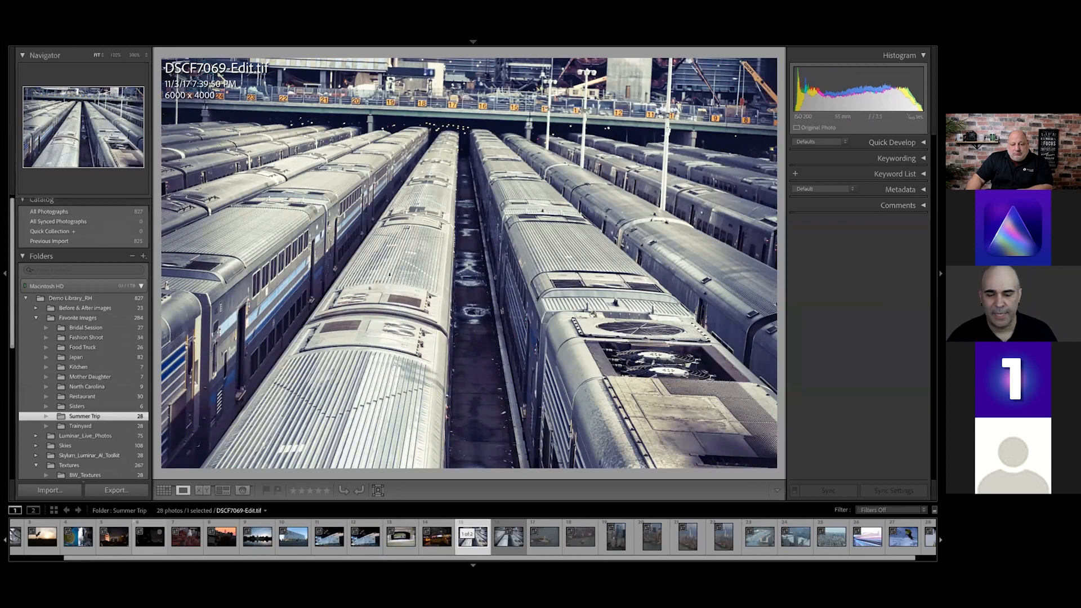
{"action": "mouse_move", "coordinate": [175, 40]}
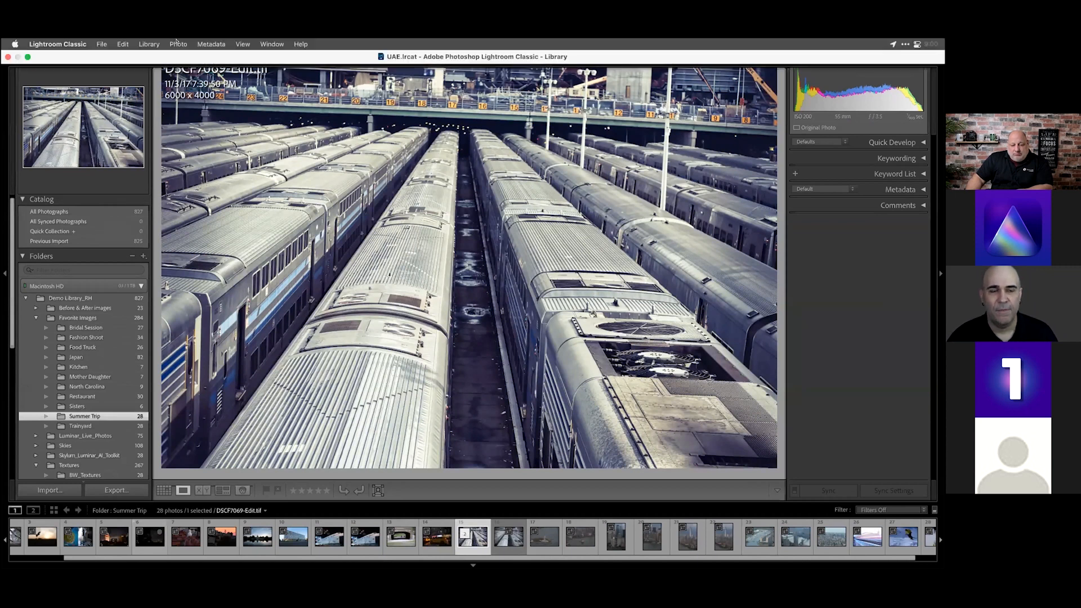
{"action": "left_click", "coordinate": [178, 44]}
{"action": "mouse_move", "coordinate": [214, 138]}
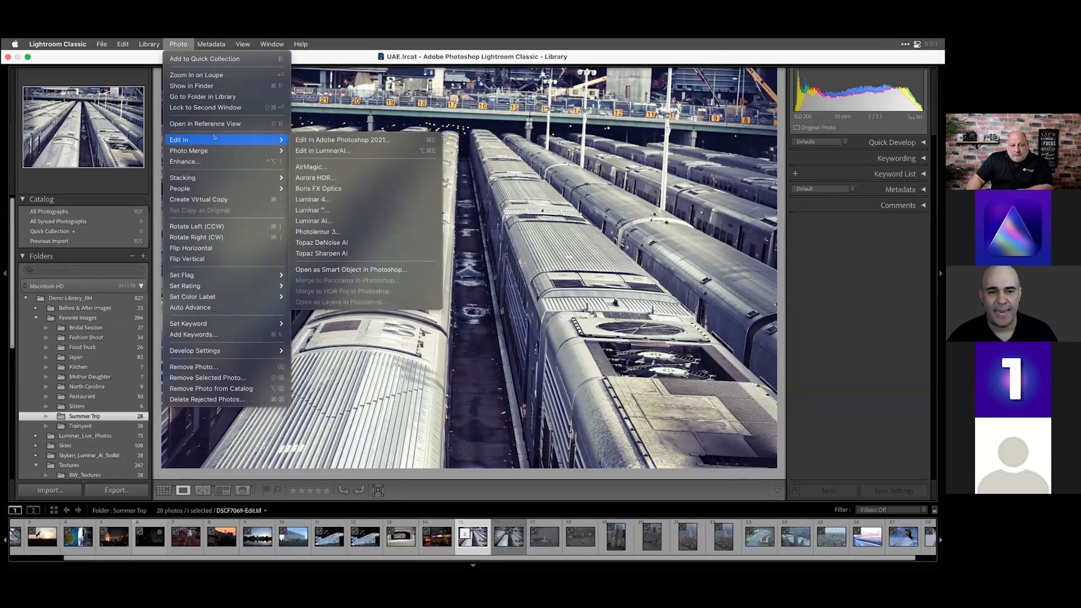
{"action": "left_click", "coordinate": [325, 141]}
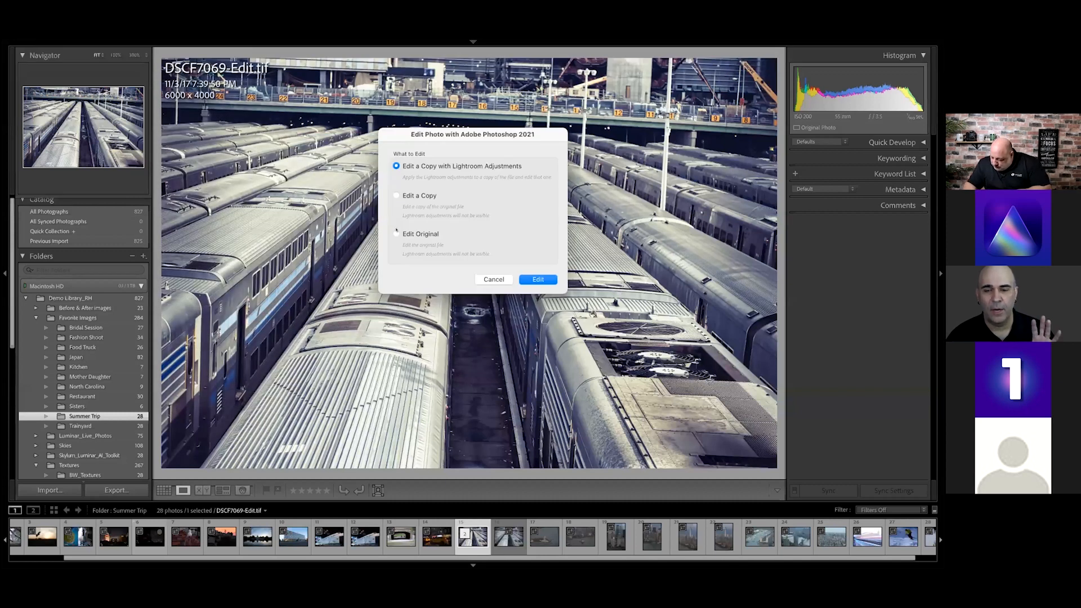
{"action": "left_click", "coordinate": [396, 233]}
{"action": "key", "text": "Return"}
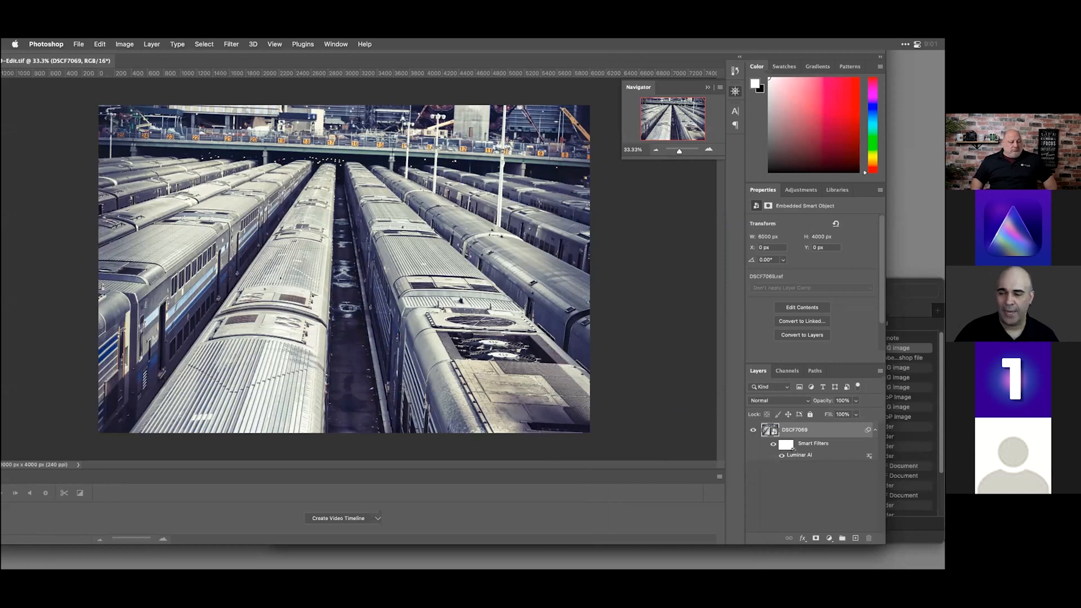
Reopen the Luminar AI smart filter for editing and add the Mystical effect with Amount 39 and Shadows about 39.
{"action": "double_click", "coordinate": [796, 454]}
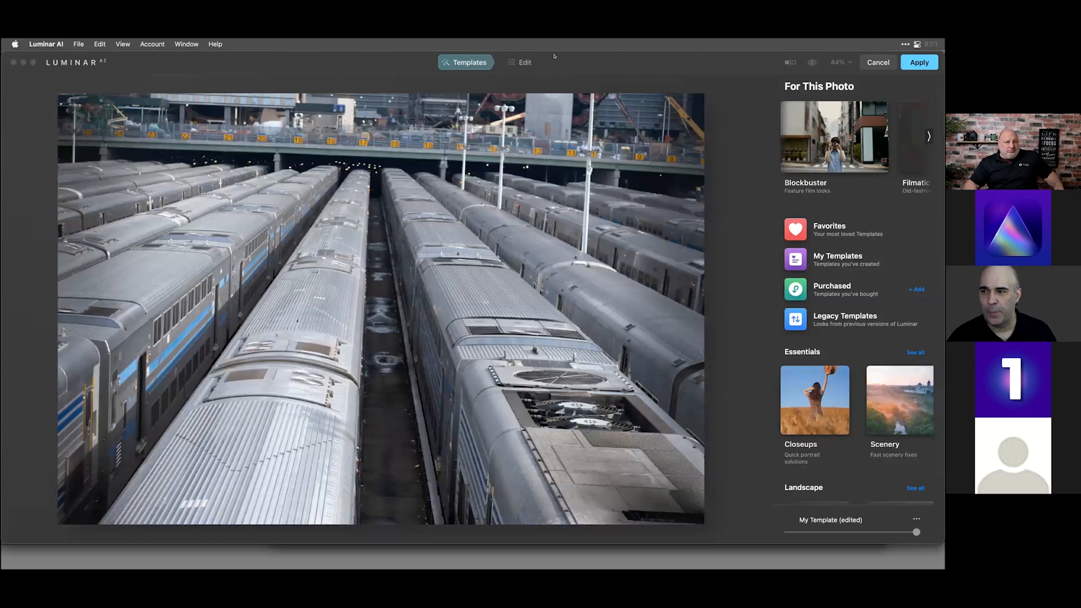
{"action": "left_click", "coordinate": [521, 62]}
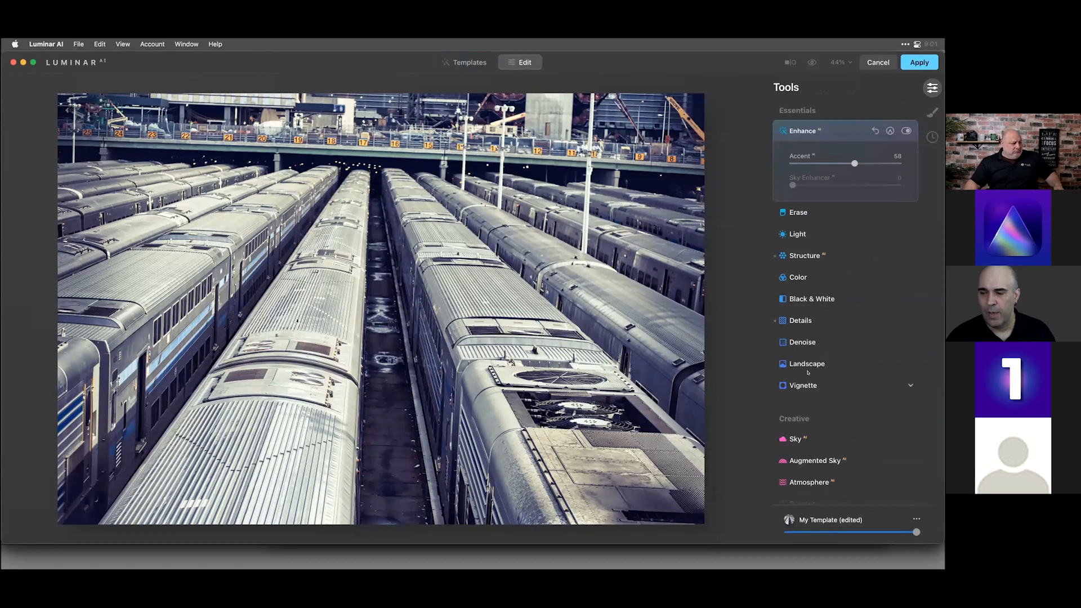
{"action": "scroll", "coordinate": [810, 365], "scroll_direction": "down", "scroll_amount": 4}
{"action": "scroll", "coordinate": [808, 358], "scroll_direction": "down", "scroll_amount": 4}
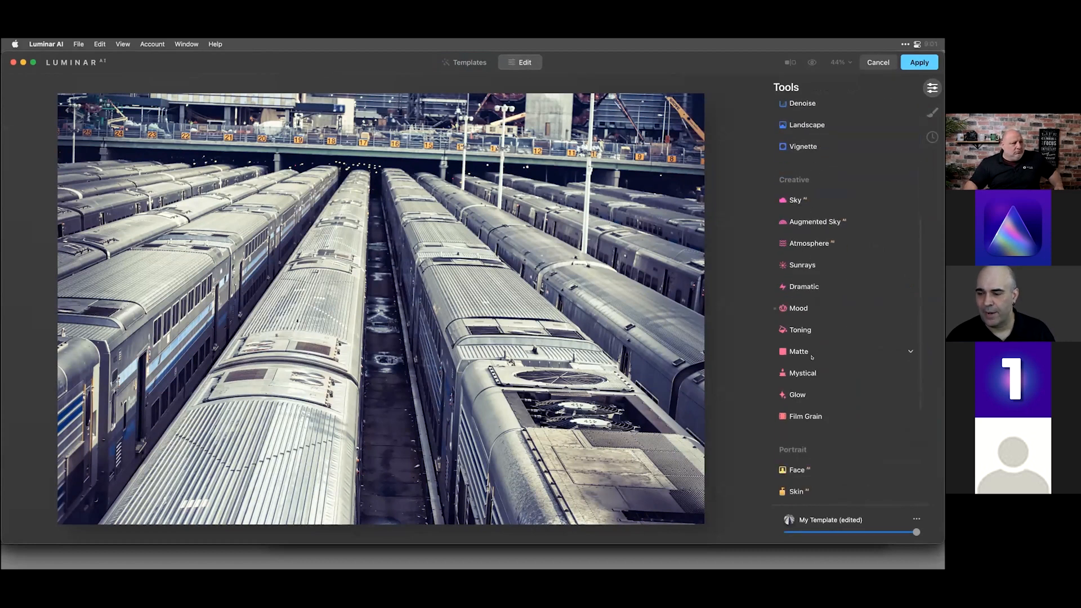
{"action": "left_click", "coordinate": [803, 373]}
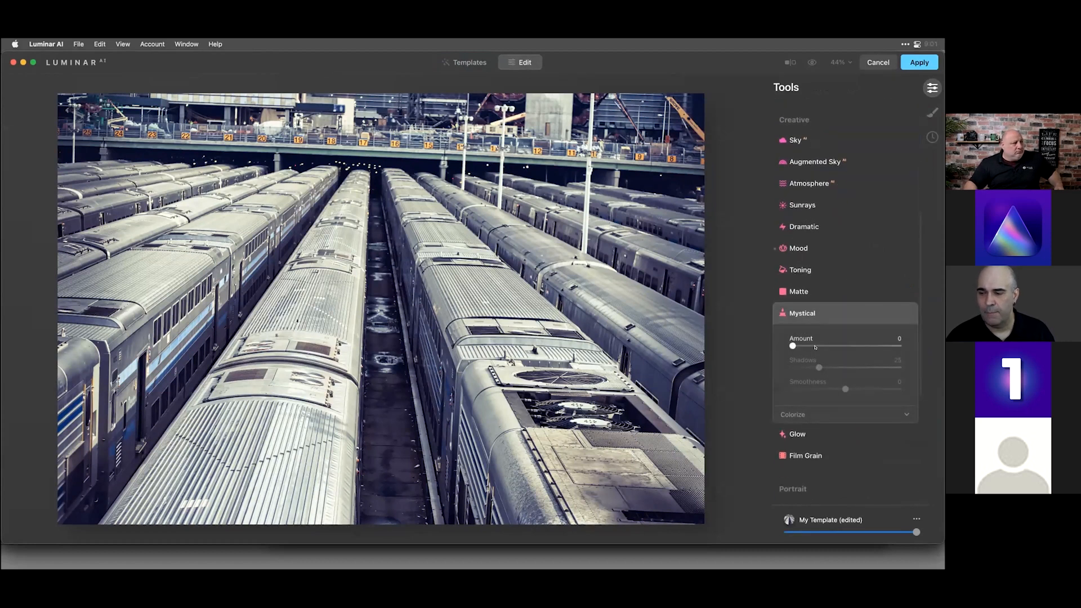
{"action": "mouse_move", "coordinate": [836, 348]}
{"action": "left_mouse_down"}
{"action": "mouse_move", "coordinate": [855, 345]}
{"action": "mouse_move", "coordinate": [834, 345]}
{"action": "mouse_move", "coordinate": [838, 367]}
{"action": "left_mouse_up"}
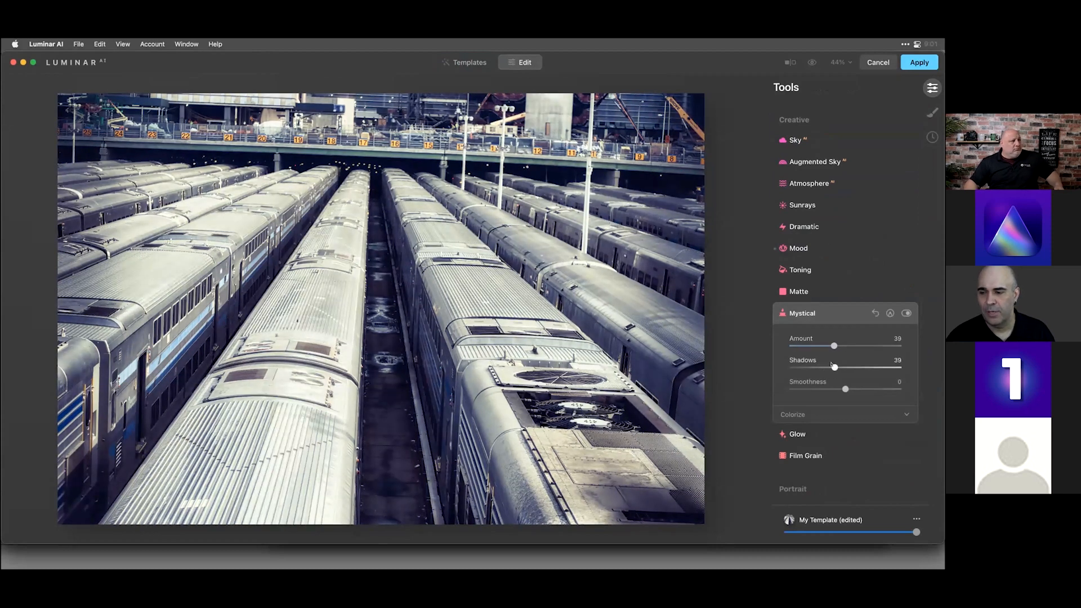
Apply the revised Luminar AI filter and close DSCF7069-Edit.tif, saving its changes.
{"action": "left_click", "coordinate": [922, 60]}
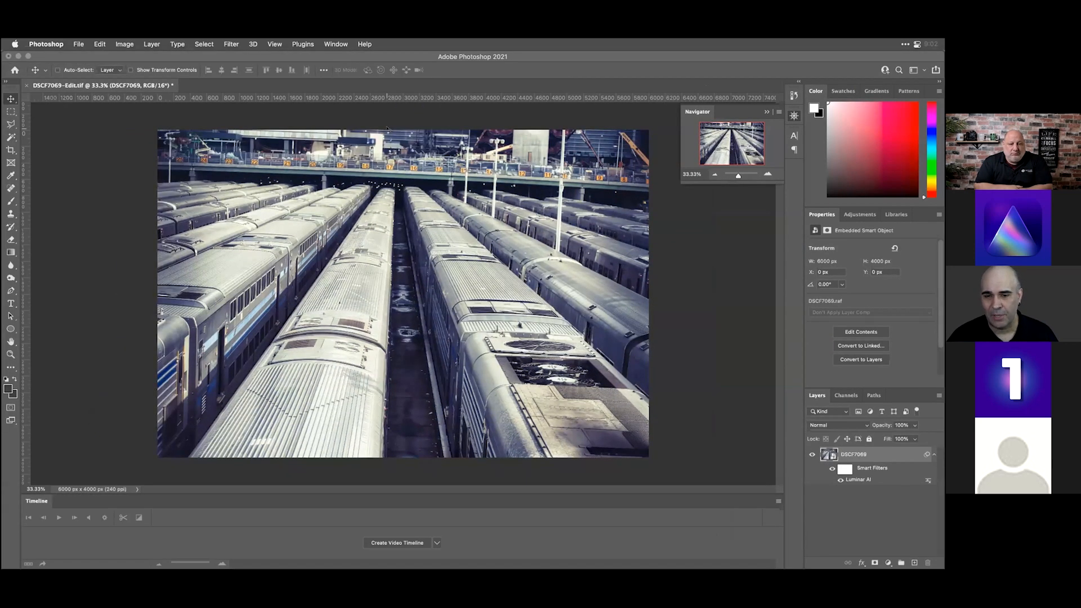
{"action": "key", "text": "super+w"}
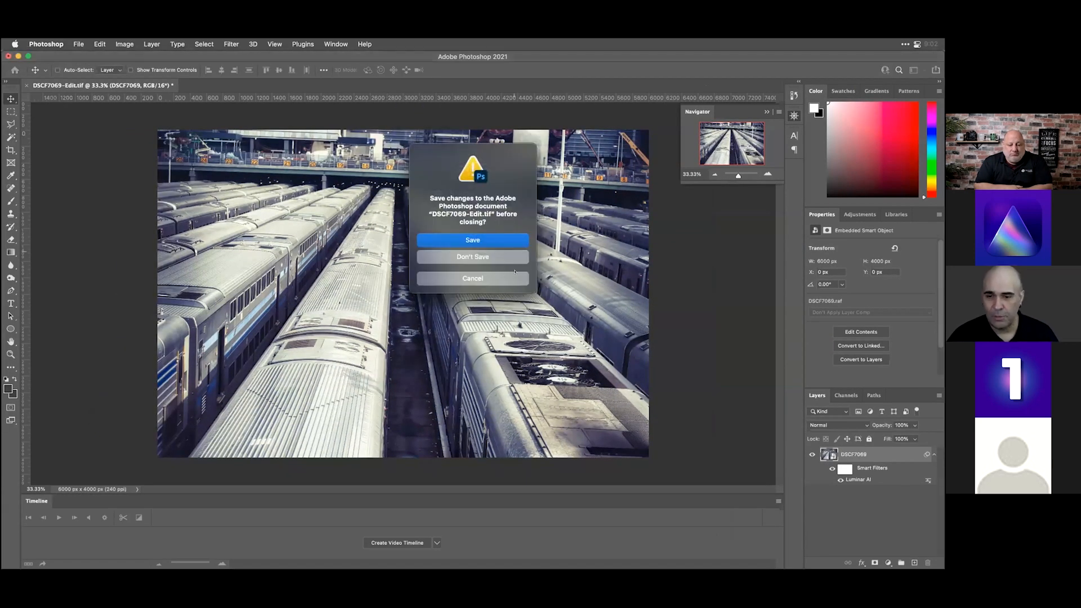
{"action": "left_click", "coordinate": [505, 239]}
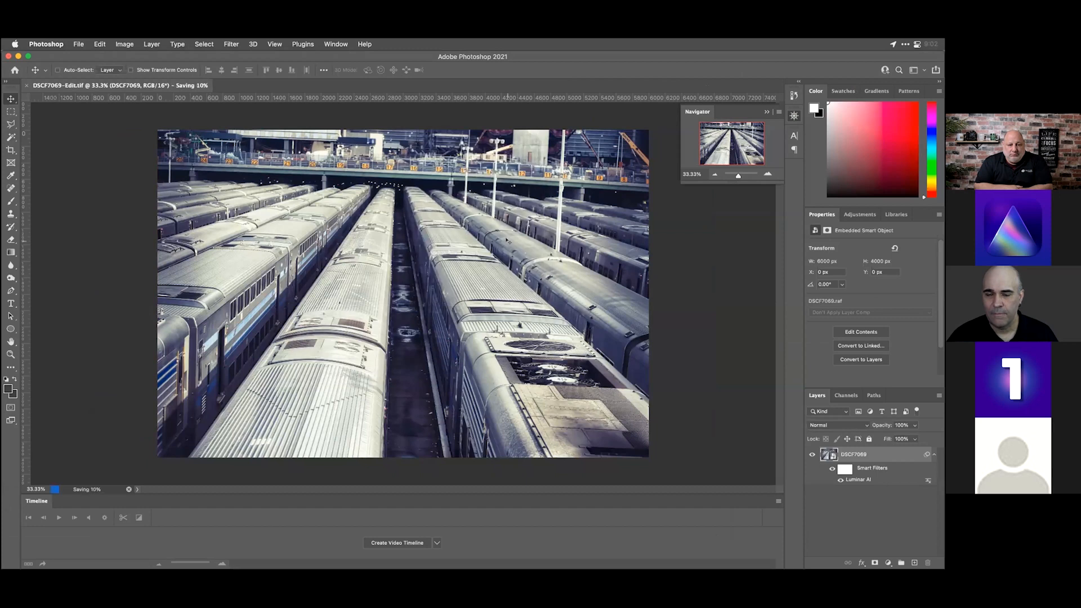
Switch to Lightroom Classic and, in the Develop module, try the Level Upright correction on the edited train yard photo, settling on Auto.
{"action": "key", "text": "super+Tab"}
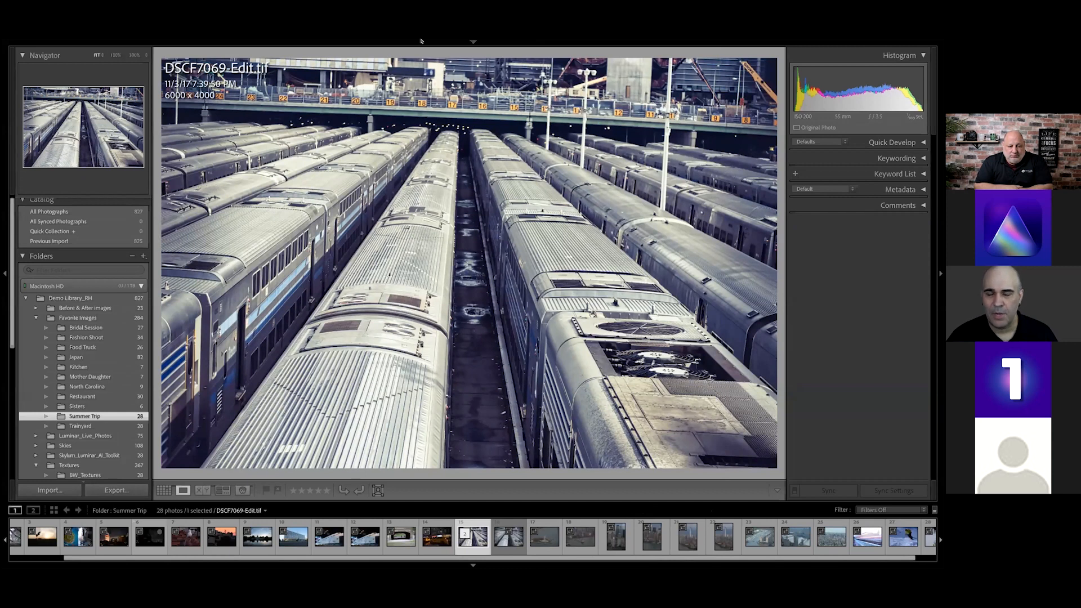
{"action": "mouse_move", "coordinate": [428, 45]}
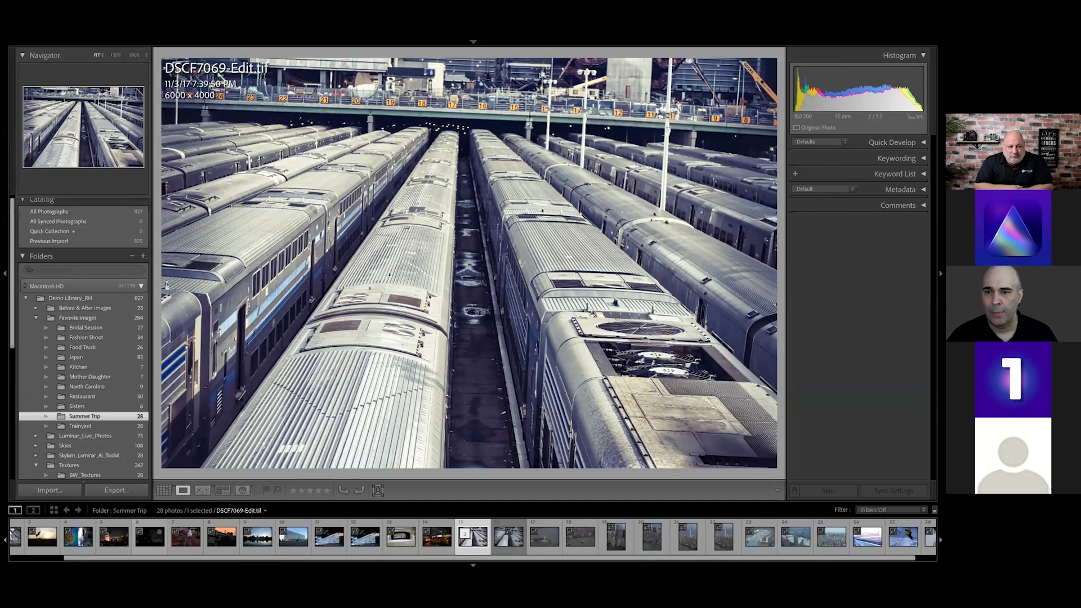
{"action": "mouse_move", "coordinate": [477, 42]}
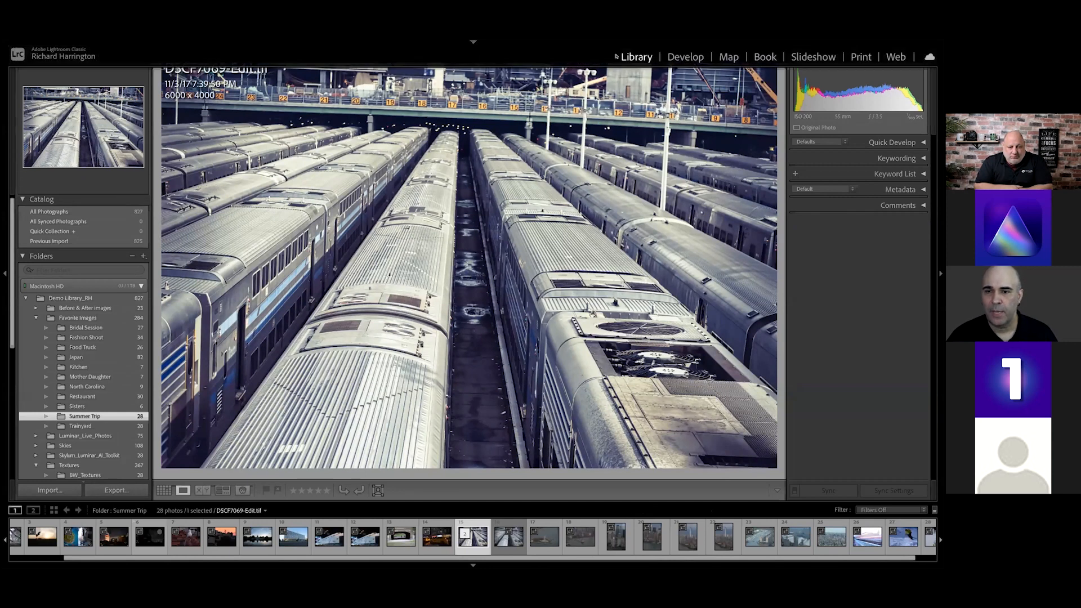
{"action": "left_click", "coordinate": [673, 57]}
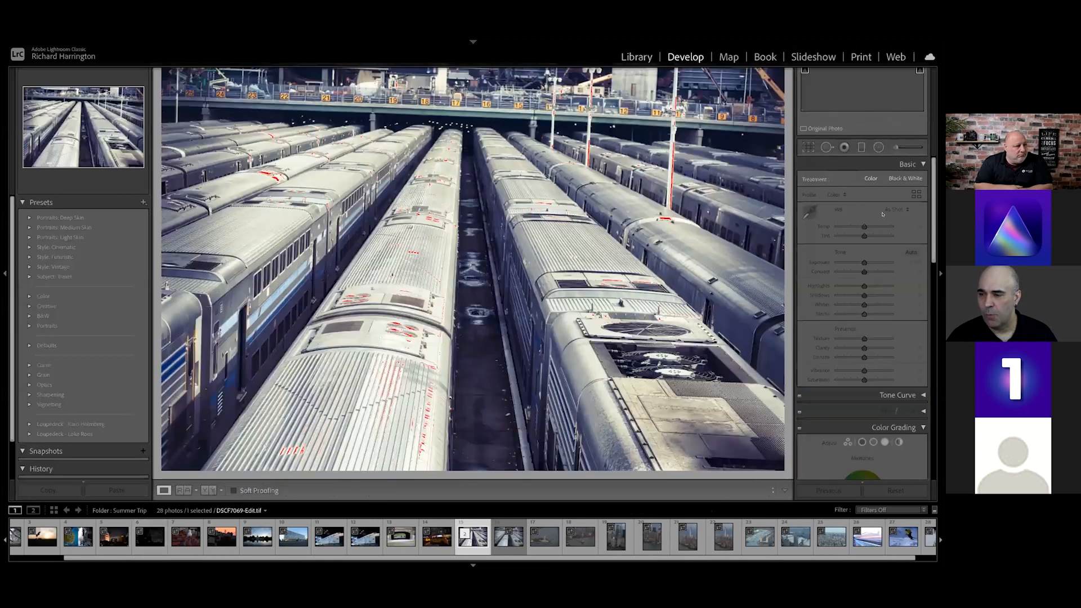
{"action": "scroll", "coordinate": [882, 213], "scroll_direction": "down", "scroll_amount": 5}
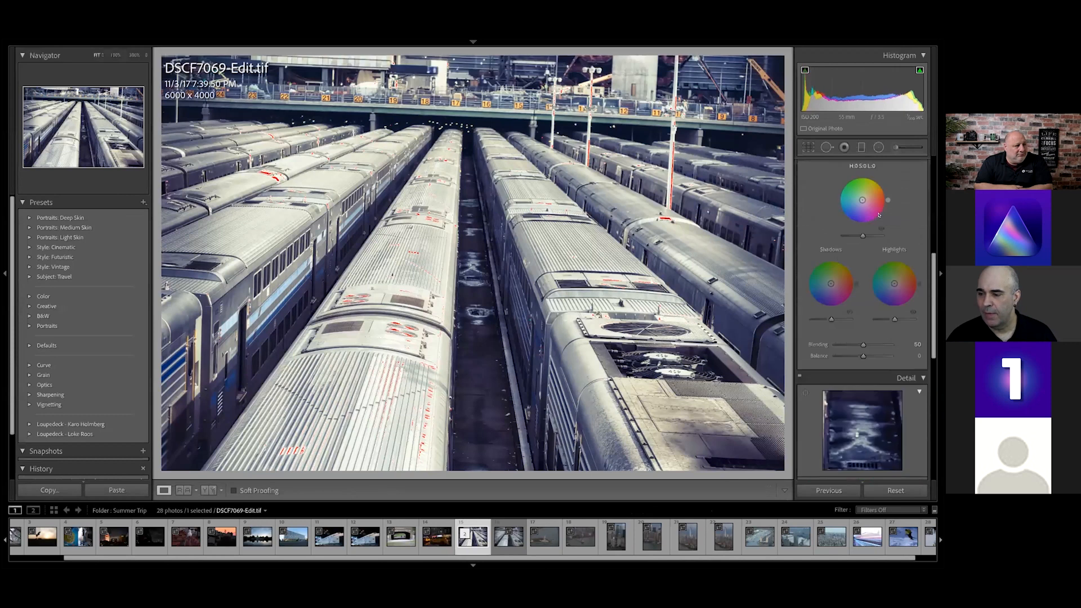
{"action": "scroll", "coordinate": [878, 213], "scroll_direction": "down", "scroll_amount": 4}
{"action": "scroll", "coordinate": [879, 212], "scroll_direction": "down", "scroll_amount": 4}
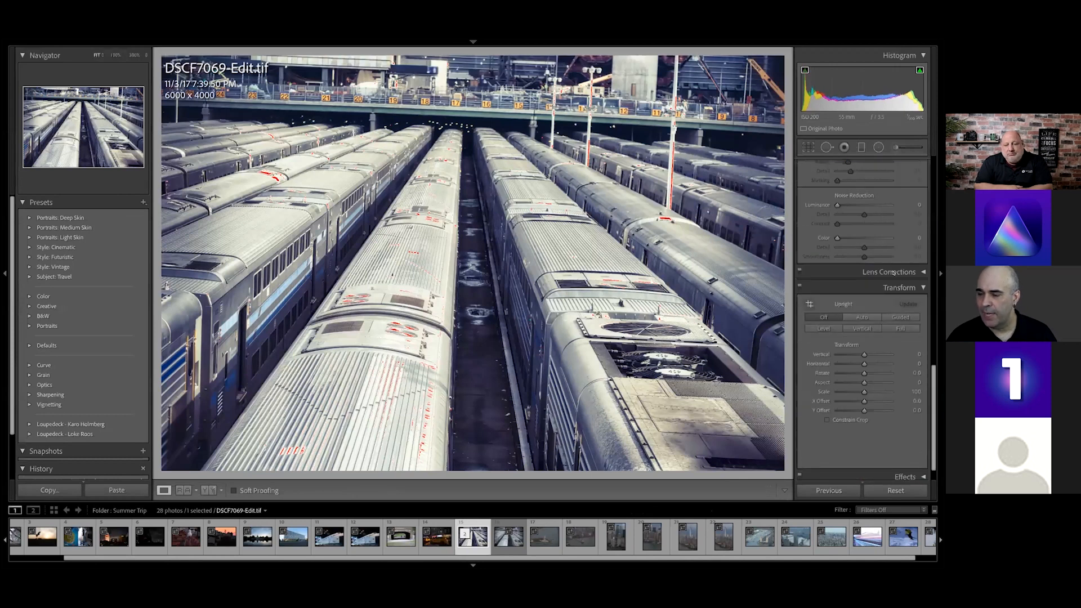
{"action": "left_click", "coordinate": [835, 327]}
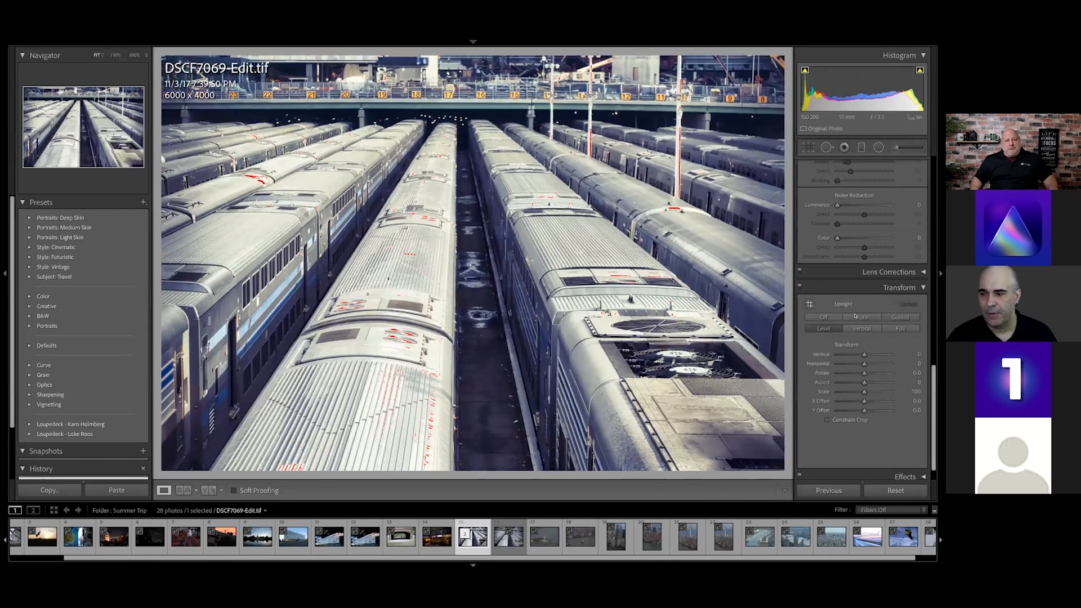
{"action": "left_click", "coordinate": [855, 317]}
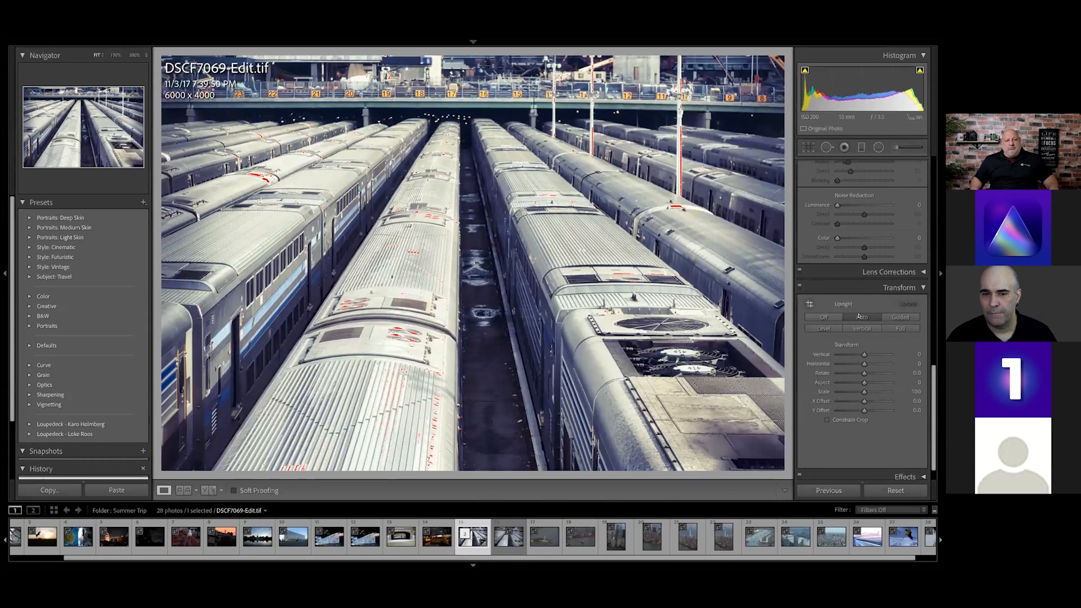